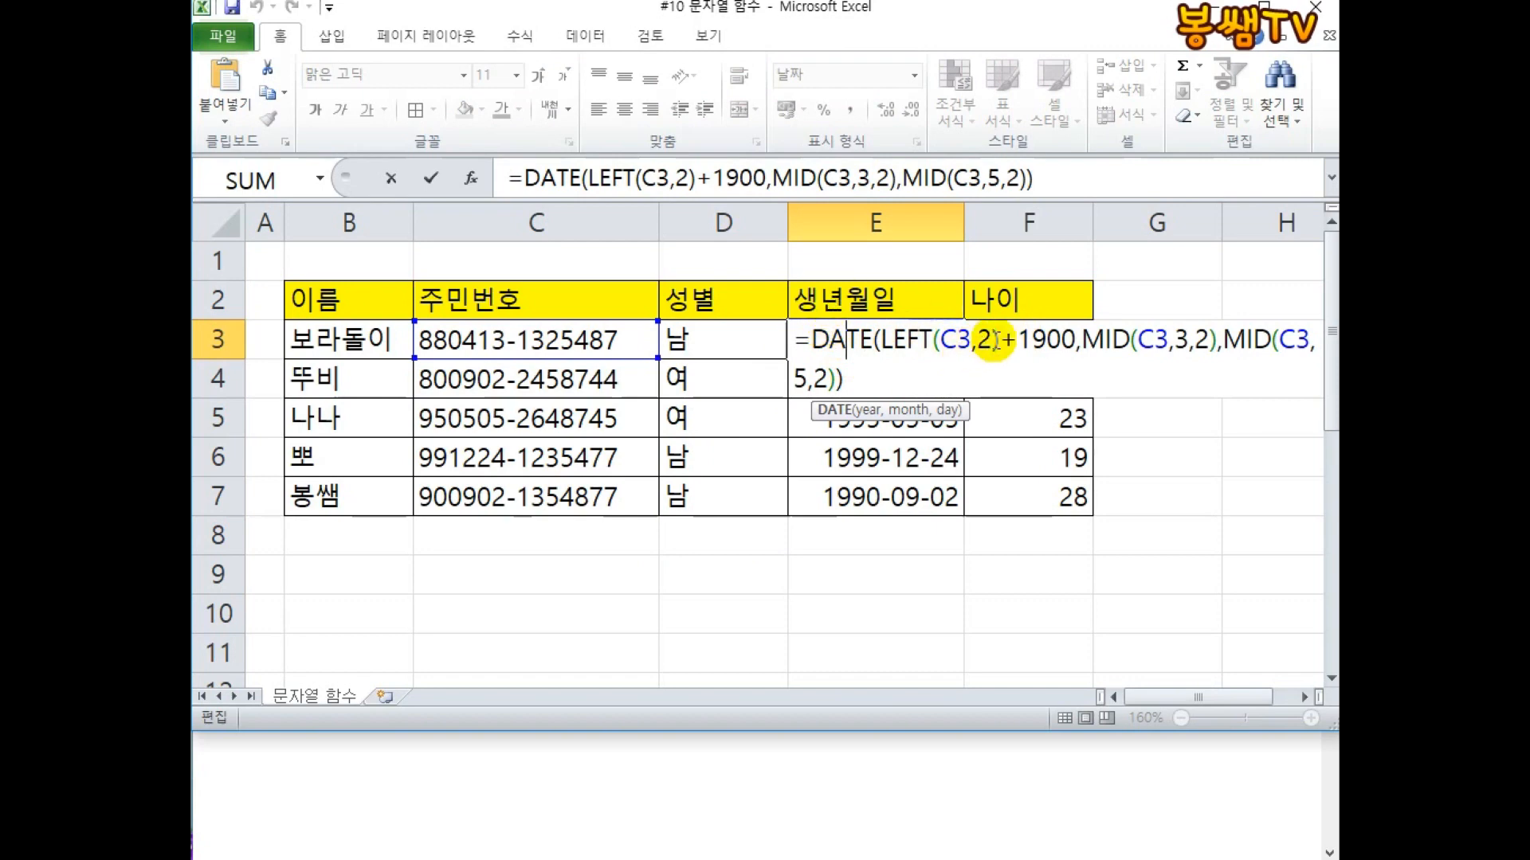
Examine the LEFT(C3,2) and 1900 parts of the year argument in E3's DATE formula, and leave cell editing.
{"action": "left_click_drag", "start_coordinate": [1017, 341], "coordinate": [1075, 343]}
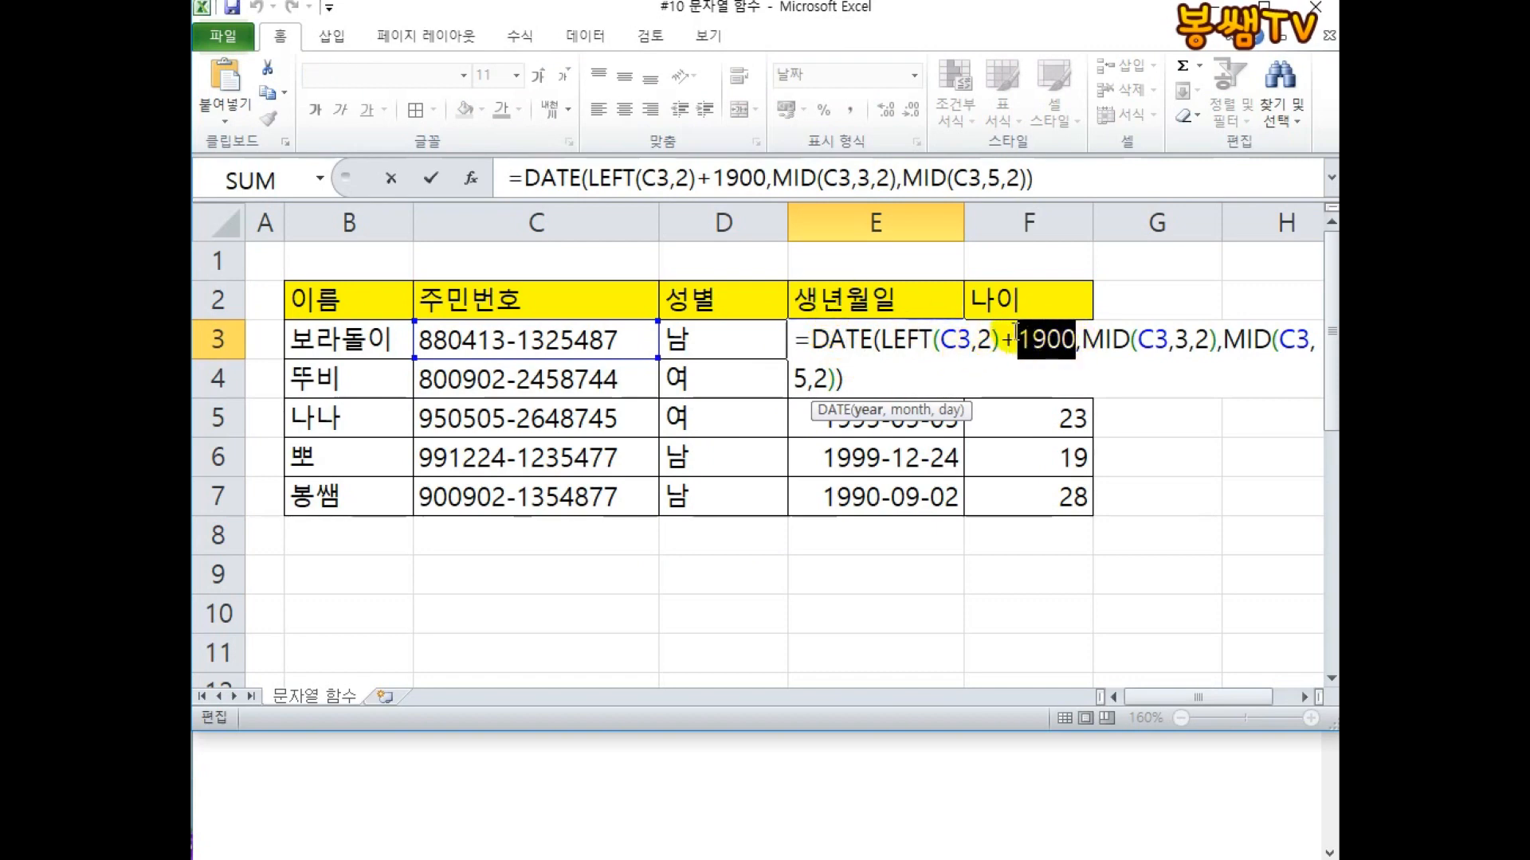
{"action": "left_click_drag", "start_coordinate": [882, 341], "coordinate": [999, 342]}
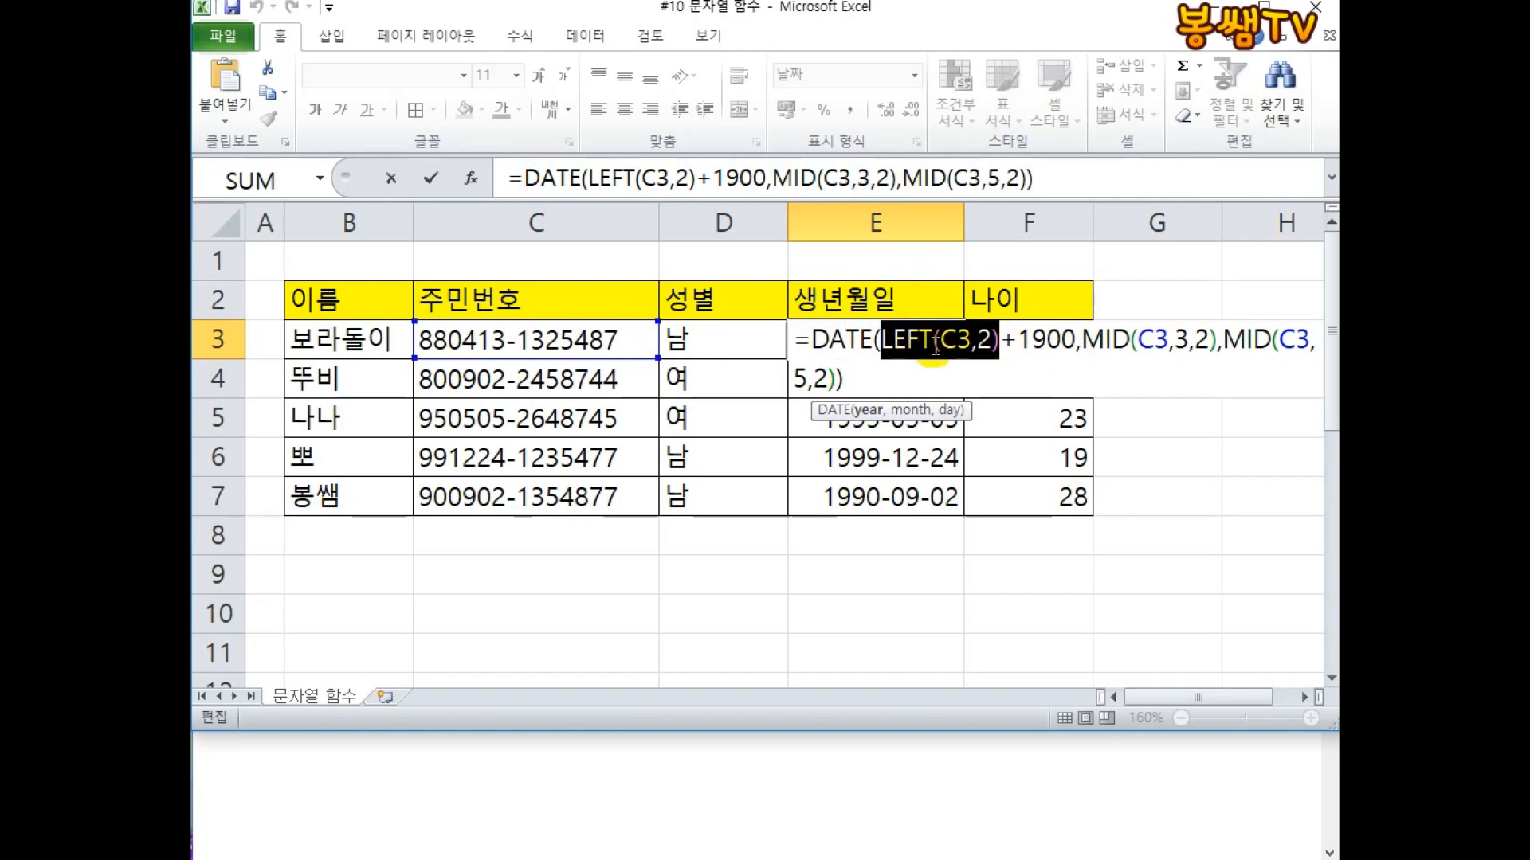
{"action": "left_click_drag", "start_coordinate": [1015, 341], "coordinate": [1075, 342]}
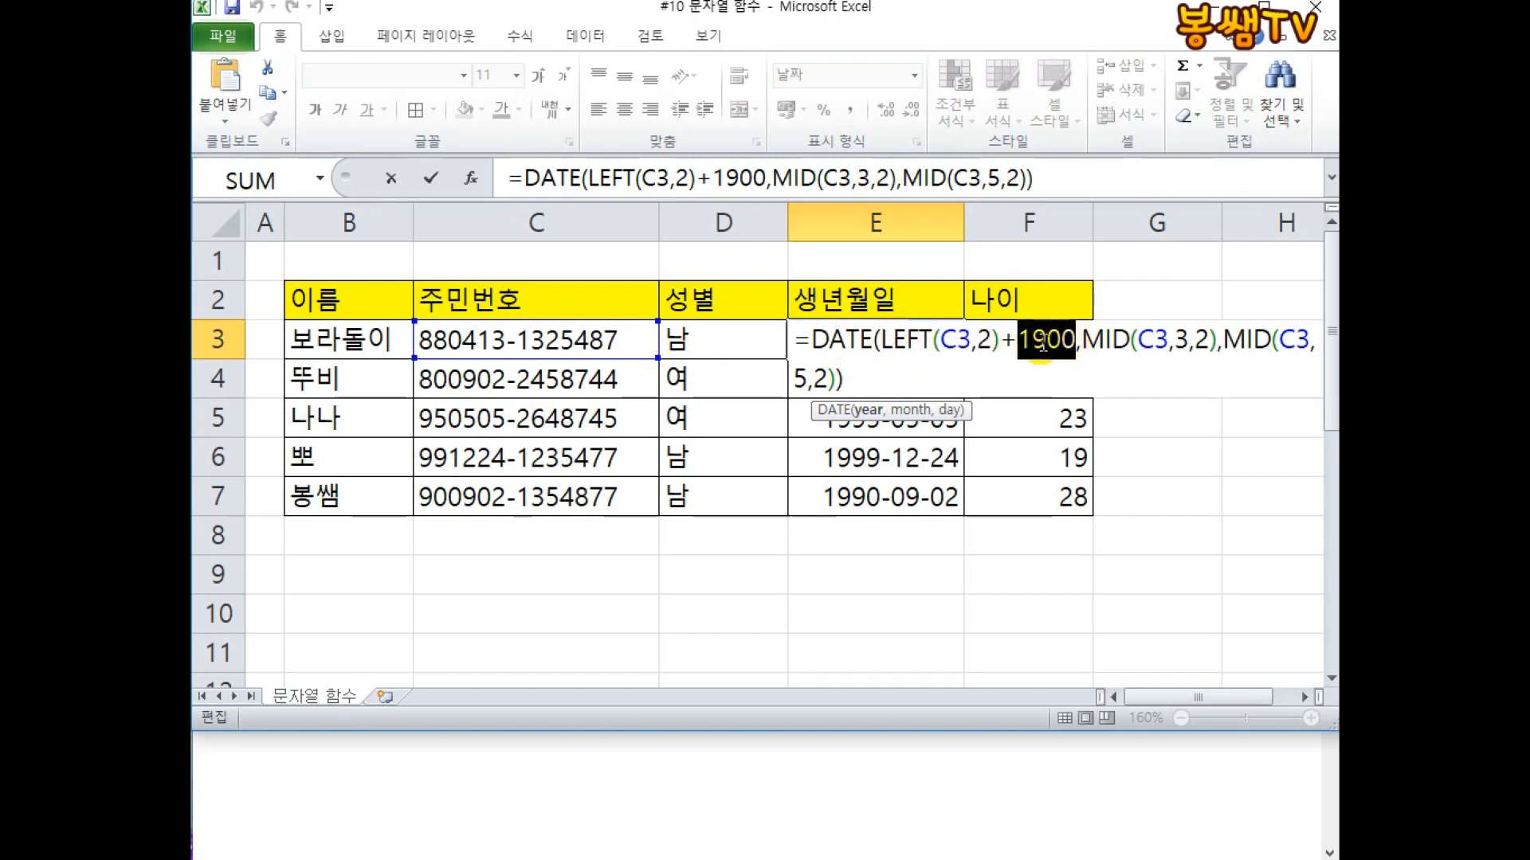
{"action": "left_click_drag", "start_coordinate": [881, 341], "coordinate": [1077, 345]}
{"action": "left_click", "coordinate": [1020, 344]}
{"action": "mouse_move", "coordinate": [998, 342]}
{"action": "left_mouse_down"}
{"action": "mouse_move", "coordinate": [871, 340]}
{"action": "mouse_move", "coordinate": [1001, 333]}
{"action": "left_mouse_up"}
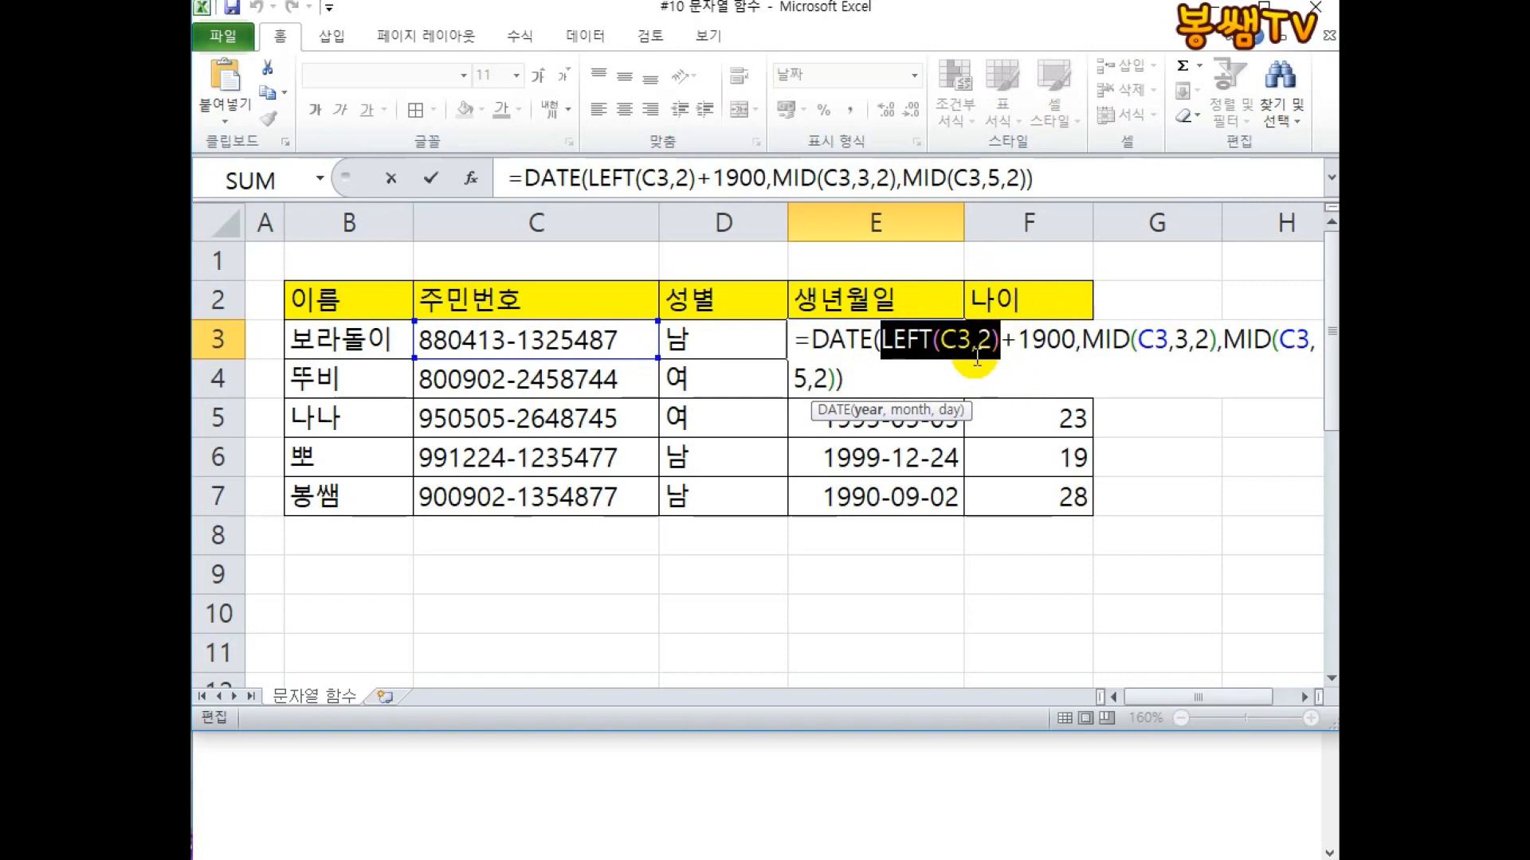
{"action": "key", "text": "Escape"}
Enter the formula =LEFT(C3,1) in cell C9 to extract the first character of the ID number.
{"action": "left_click", "coordinate": [444, 577]}
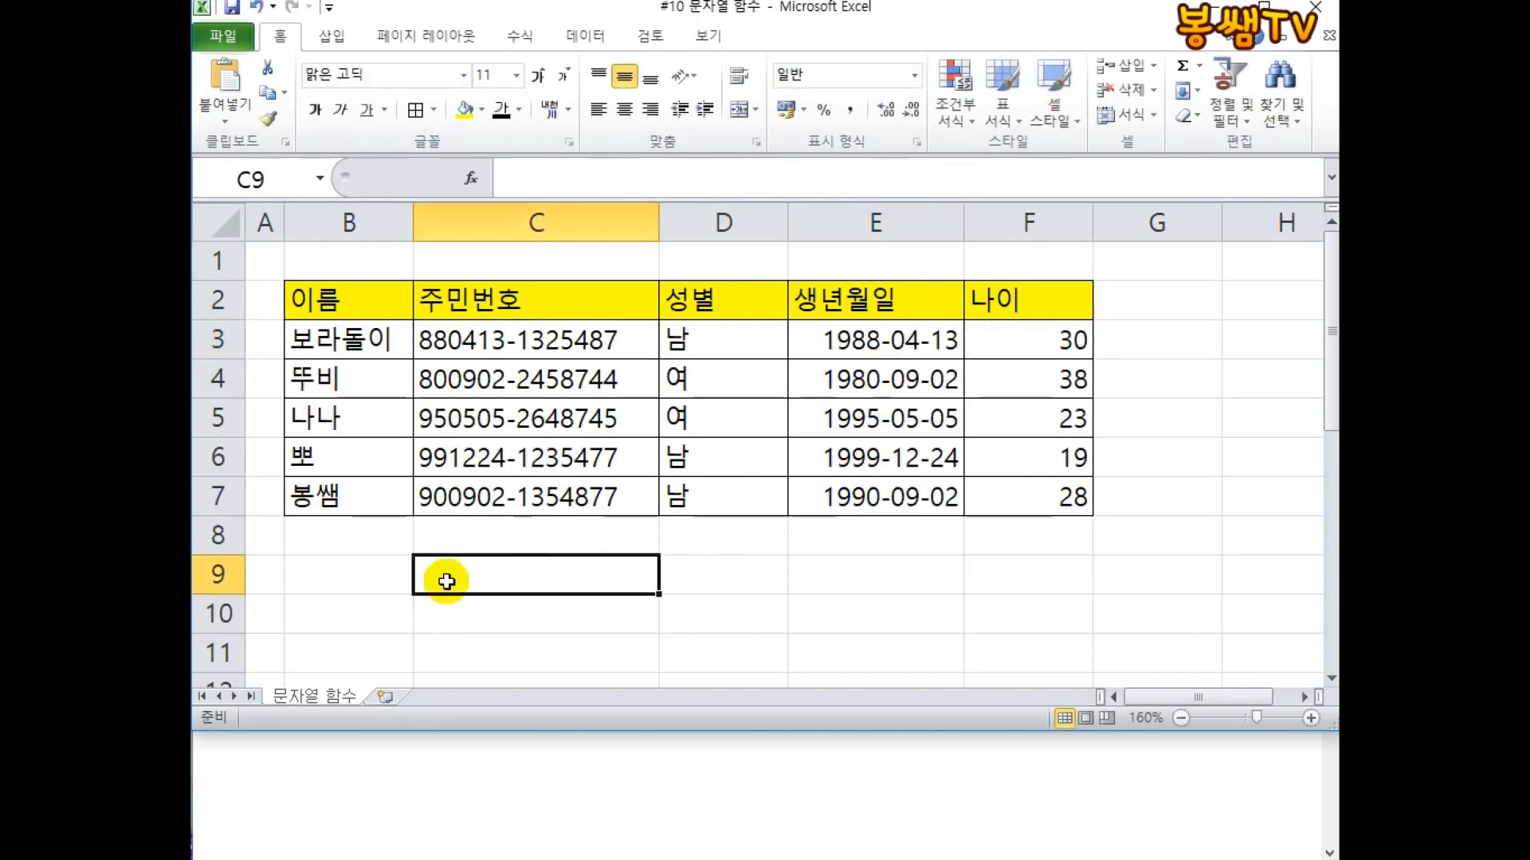
{"action": "type", "text": "=LEFT("}
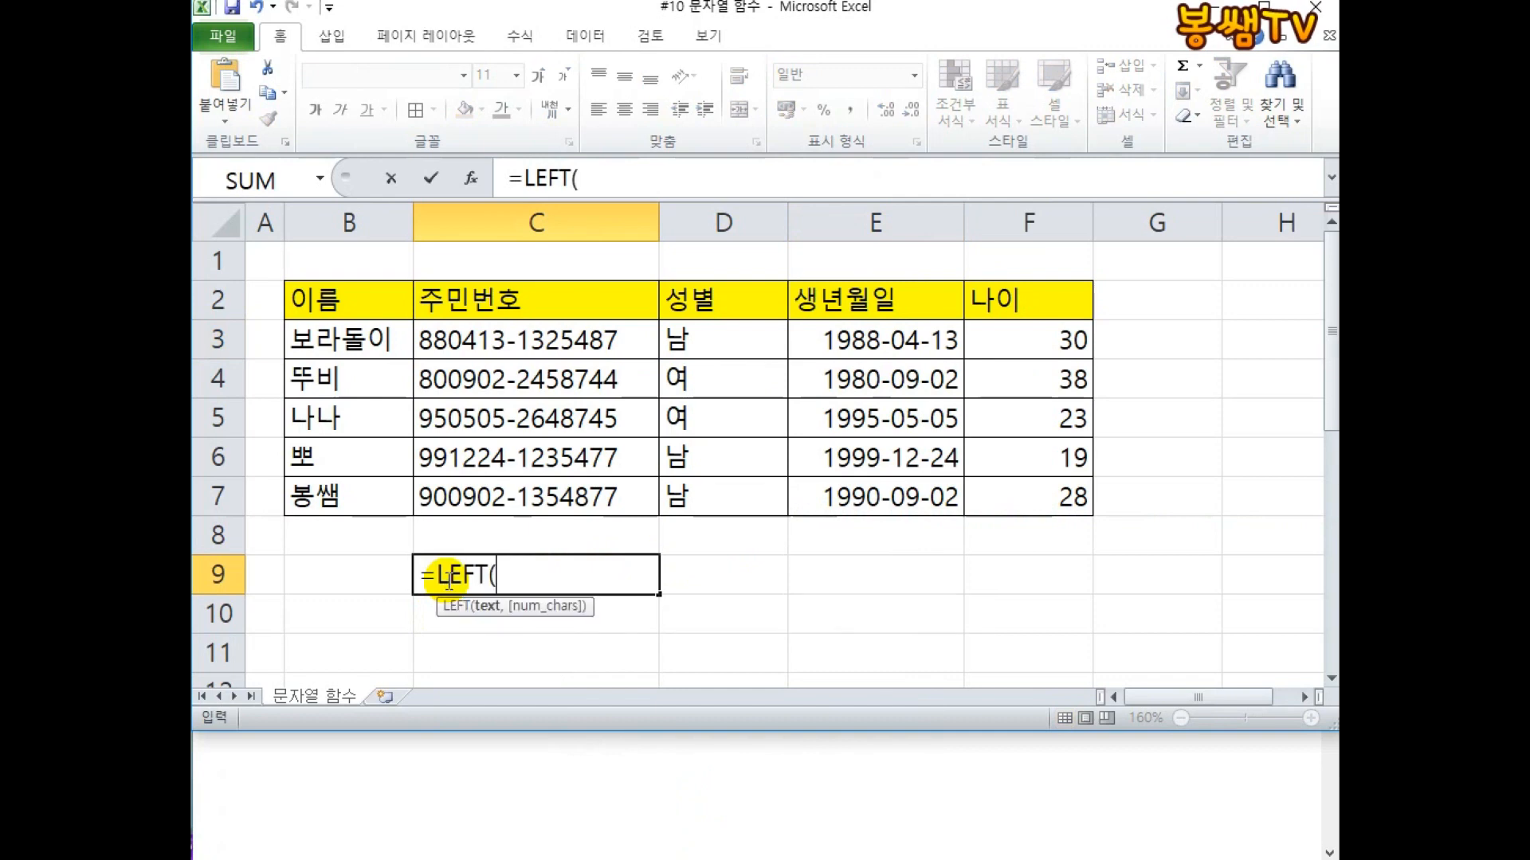
{"action": "left_click", "coordinate": [548, 348]}
{"action": "type", "text": ","}
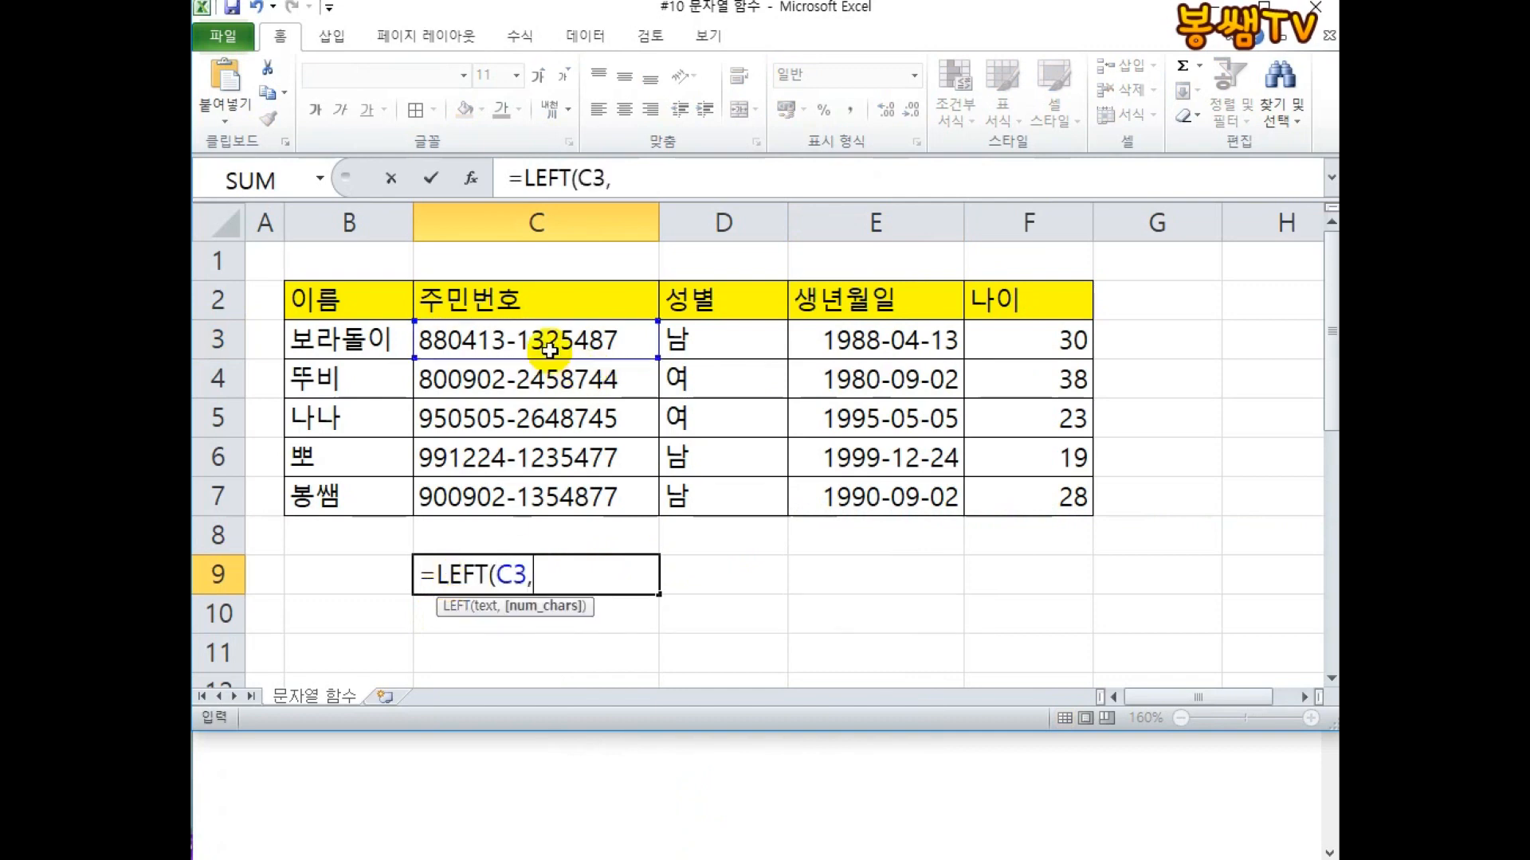
{"action": "type", "text": "1)"}
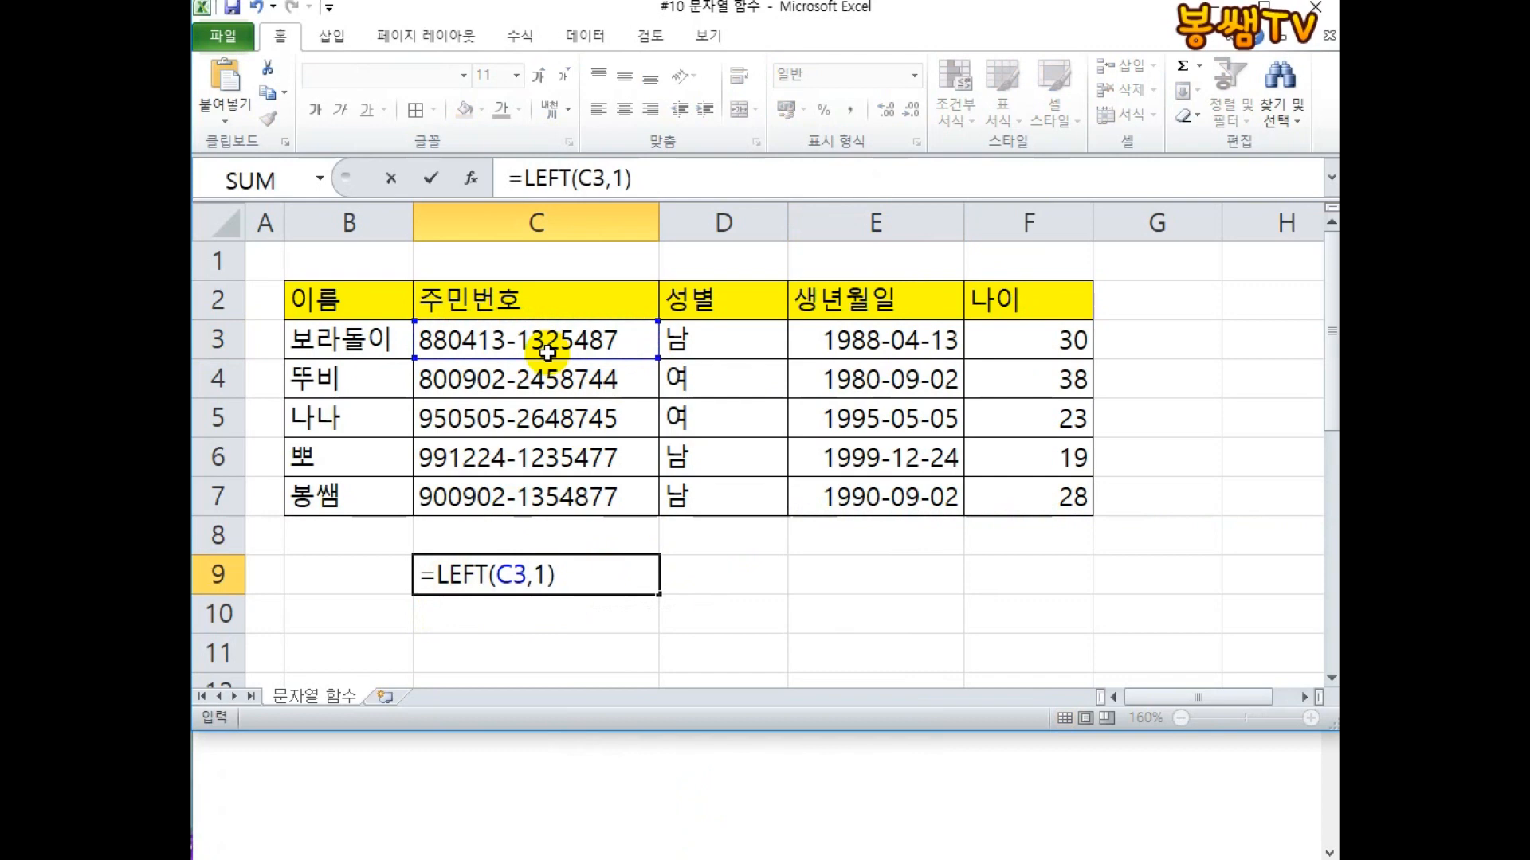
{"action": "key", "text": "Return"}
Append +1 to the LEFT formula in C9 so that it reads =LEFT(C3,1)+1.
{"action": "left_click", "coordinate": [465, 580]}
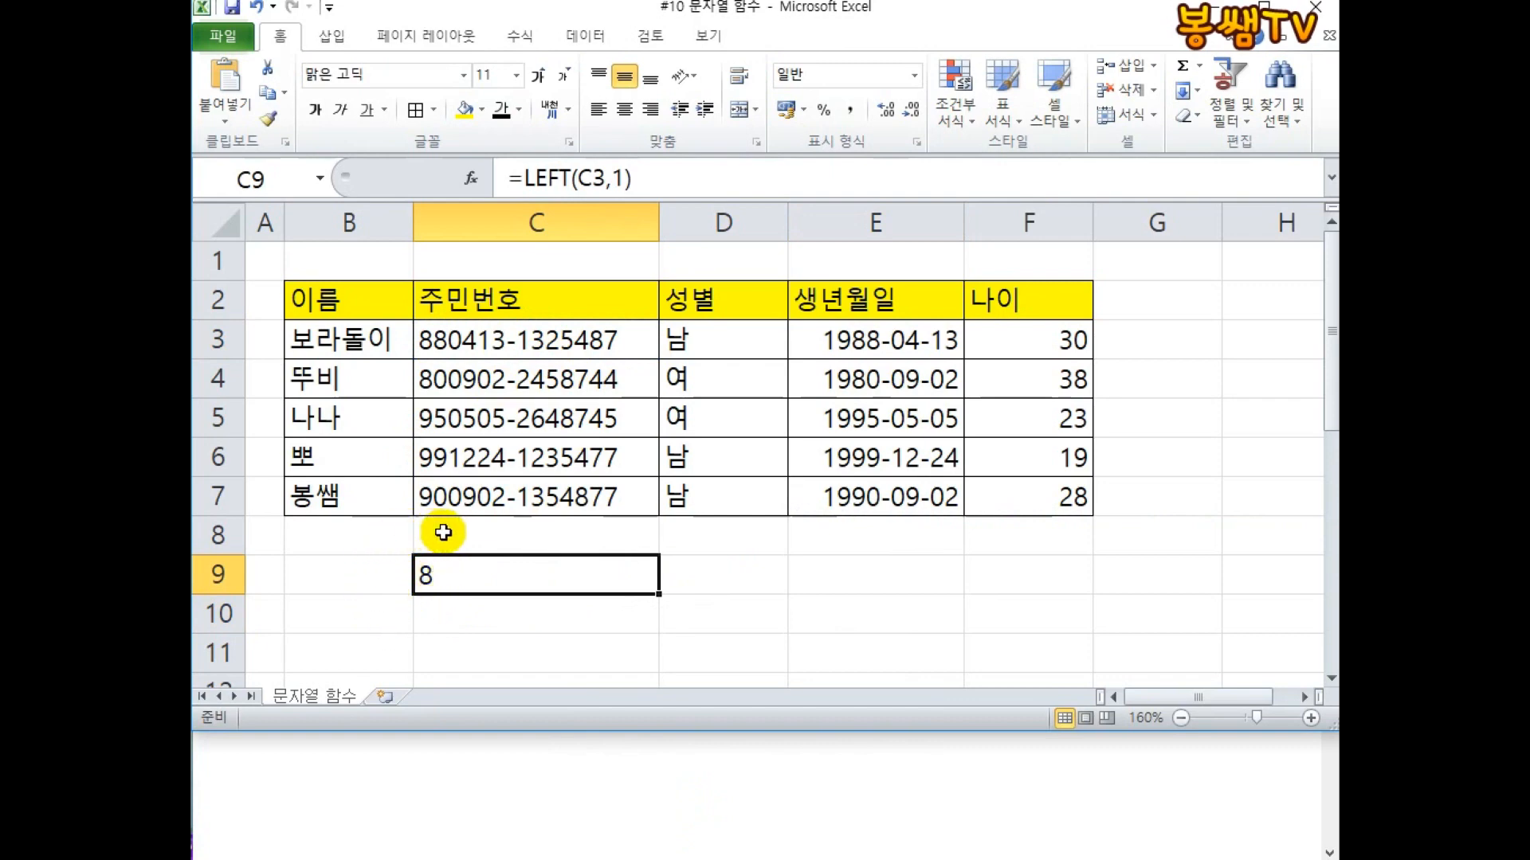
{"action": "double_click", "coordinate": [604, 580]}
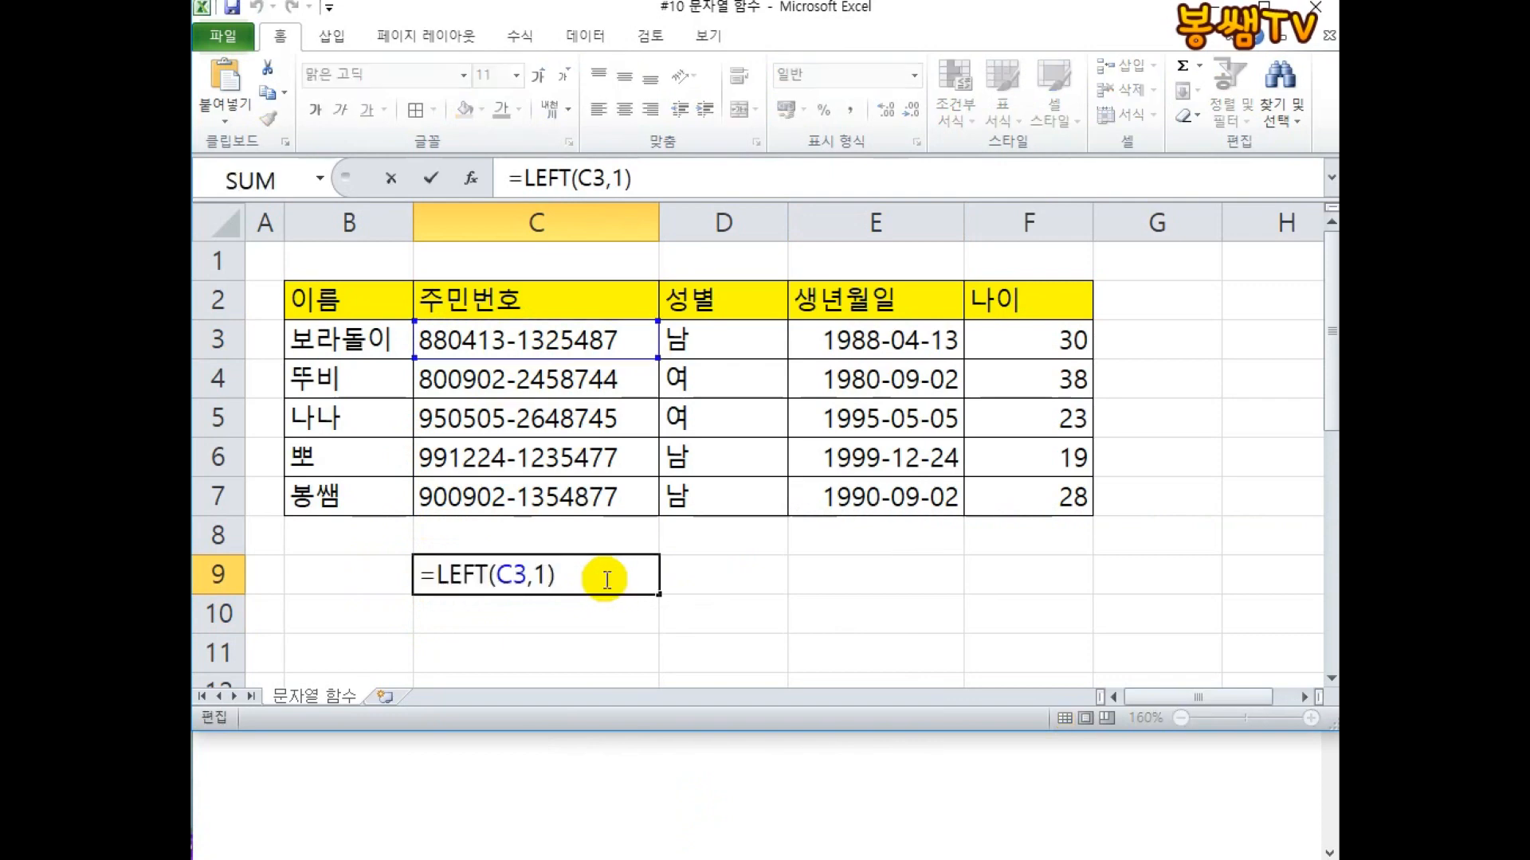
{"action": "type", "text": "+1"}
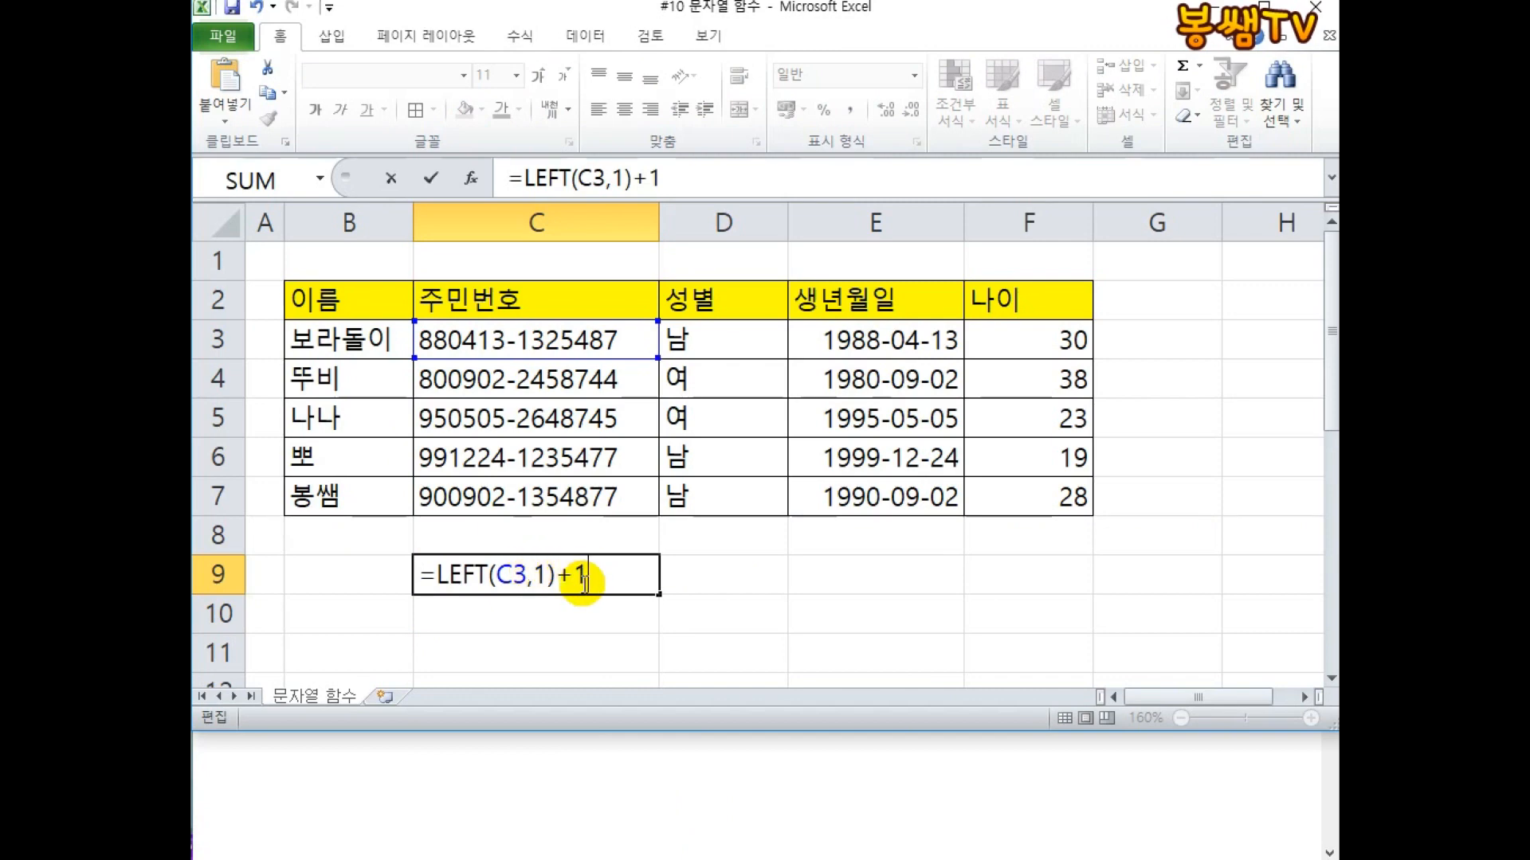
{"action": "key", "text": "Return"}
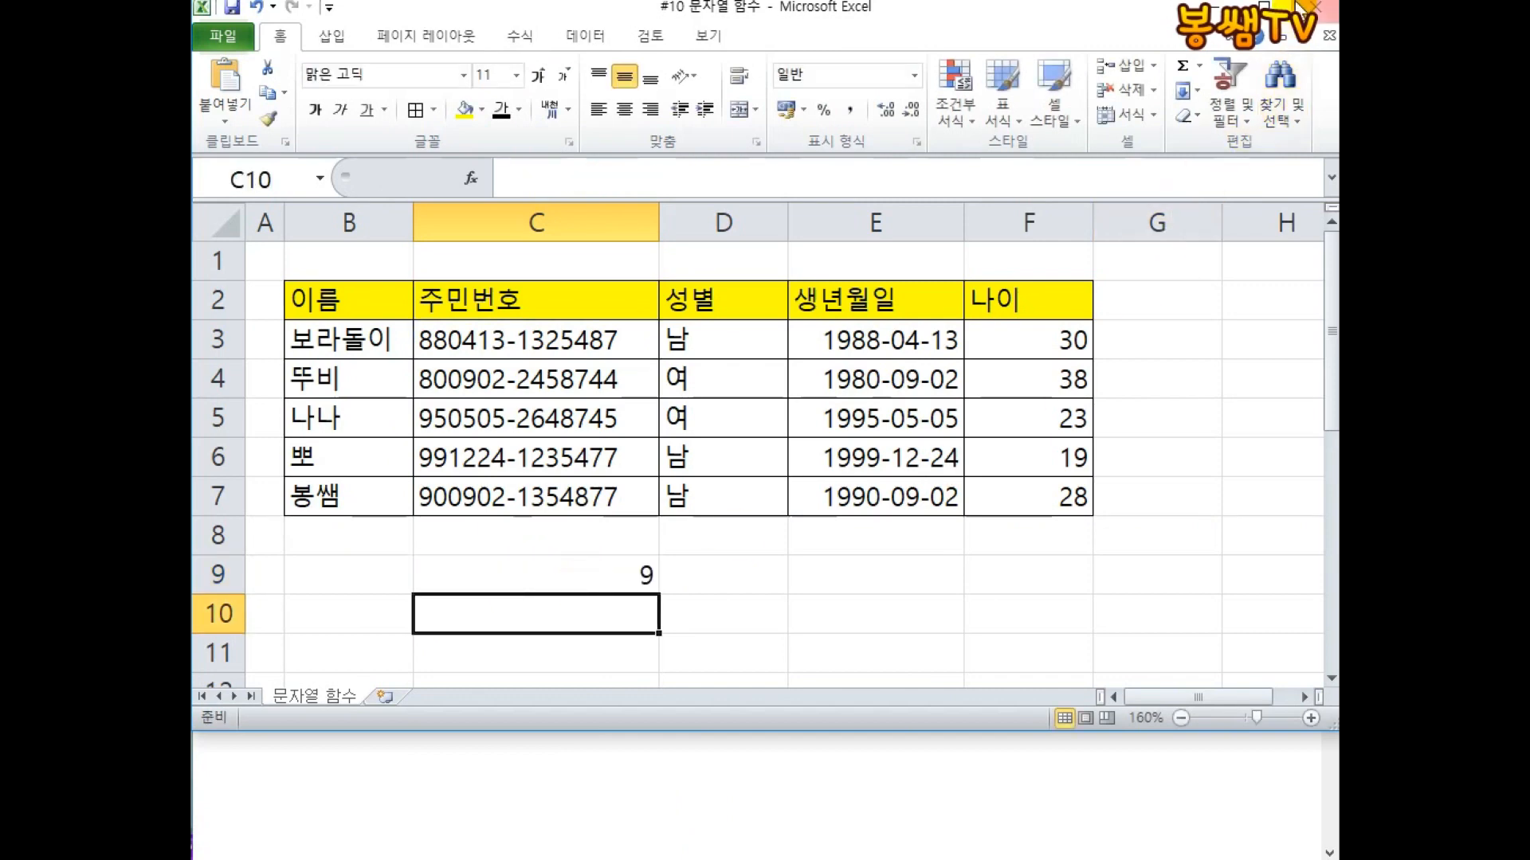
Mark up the result in C9 with red freehand pen lines and an arrow, and clear the drawing.
{"action": "left_click", "coordinate": [1319, 1]}
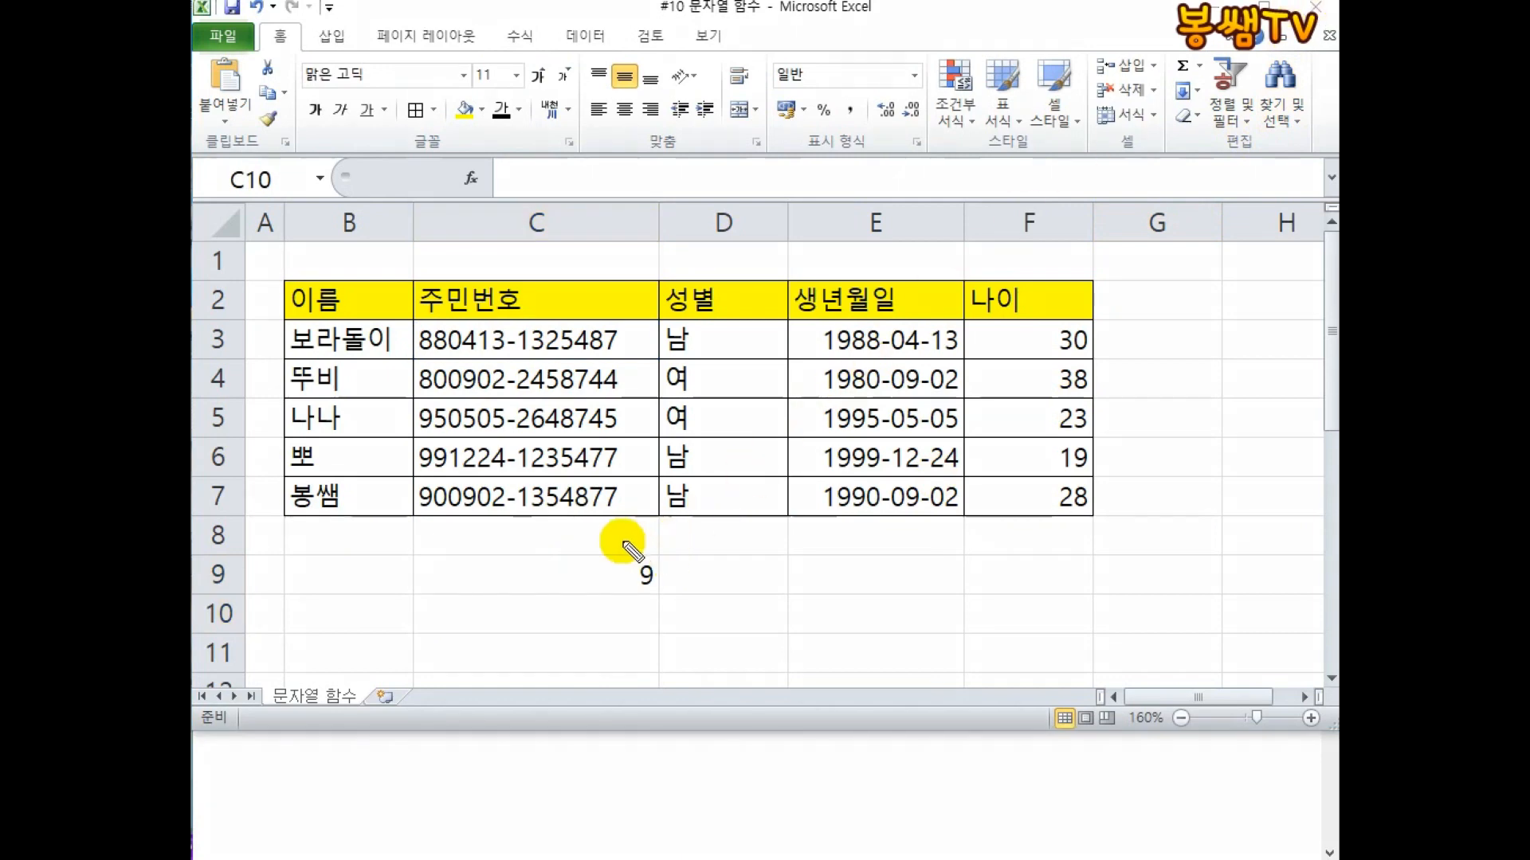
{"action": "mouse_move", "coordinate": [568, 547]}
{"action": "left_mouse_down"}
{"action": "mouse_move", "coordinate": [570, 614]}
{"action": "mouse_move", "coordinate": [693, 557]}
{"action": "mouse_move", "coordinate": [522, 544]}
{"action": "left_mouse_up"}
{"action": "left_click_drag", "start_coordinate": [411, 528], "coordinate": [408, 618]}
{"action": "left_click_drag", "start_coordinate": [731, 542], "coordinate": [724, 615]}
{"action": "mouse_move", "coordinate": [508, 575]}
{"action": "left_mouse_down"}
{"action": "mouse_move", "coordinate": [608, 582]}
{"action": "mouse_move", "coordinate": [580, 607]}
{"action": "left_mouse_up"}
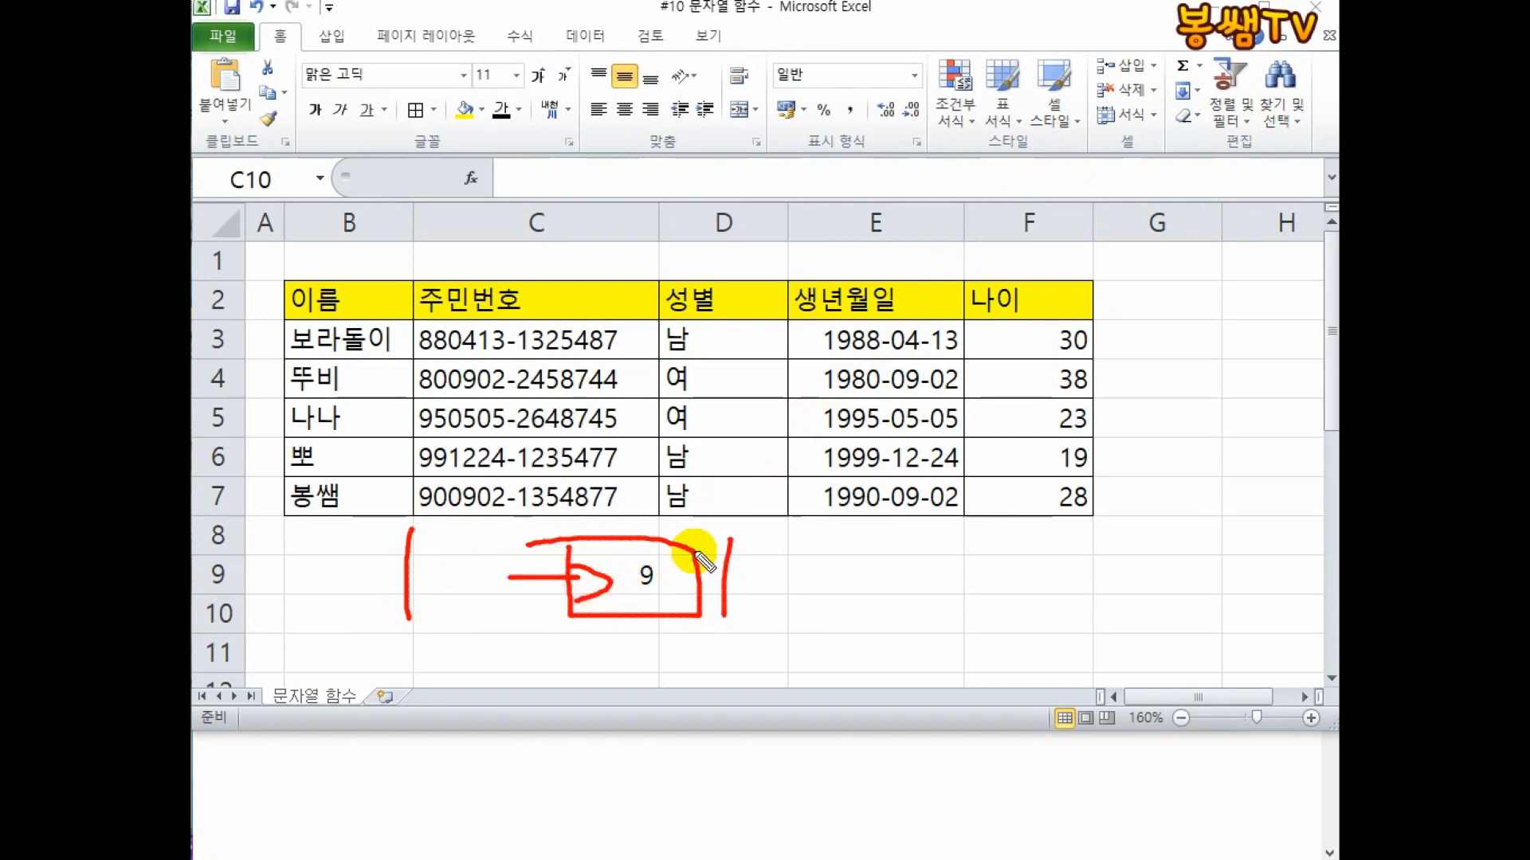
{"action": "key", "text": "Escape"}
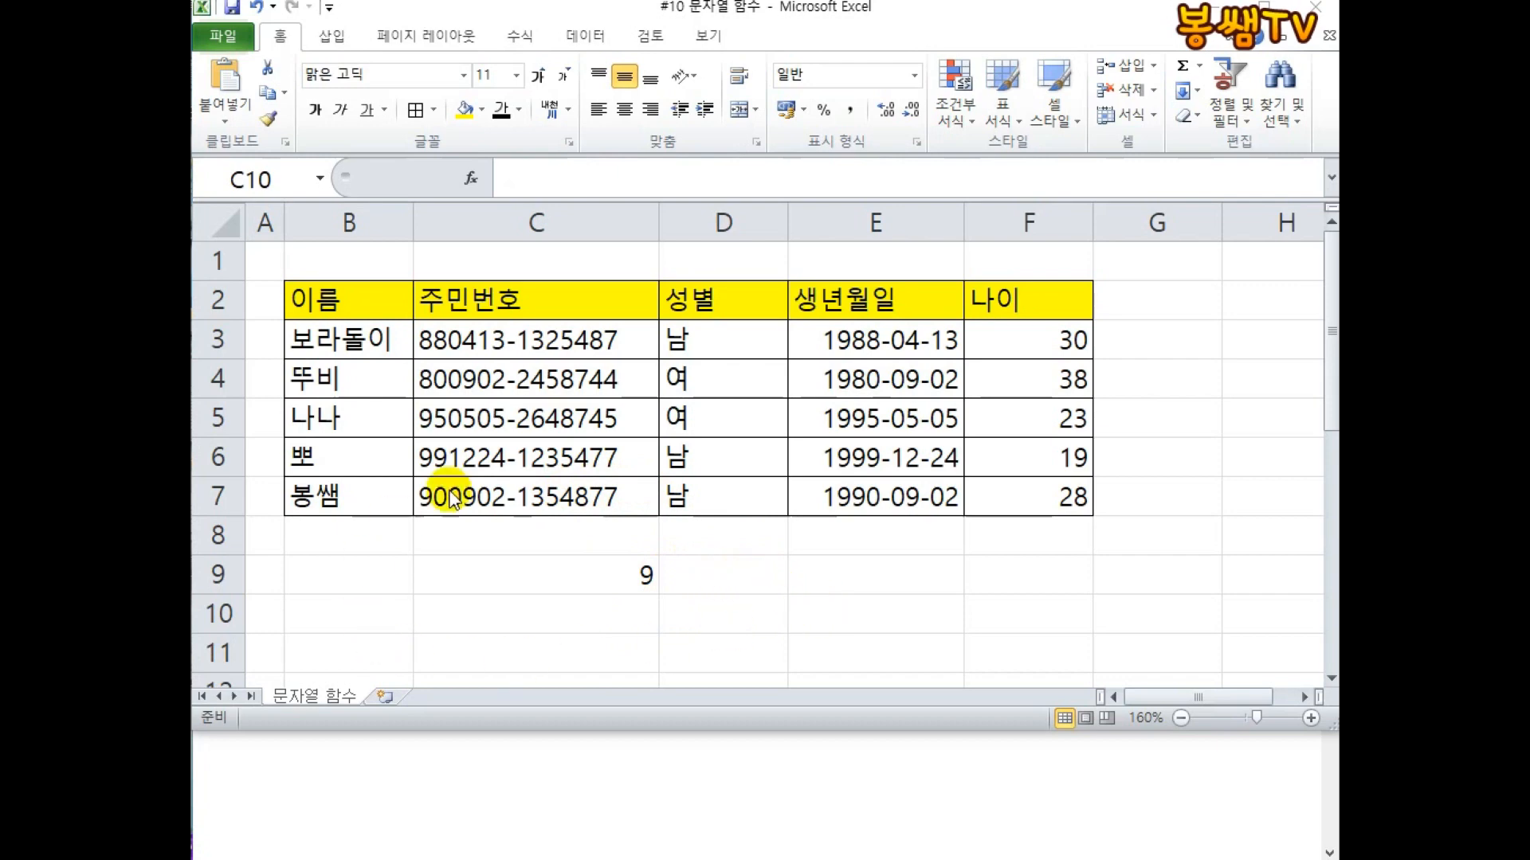
Enter the label "데이터 형 변환" in cell D9 and select that cell.
{"action": "left_click", "coordinate": [716, 579]}
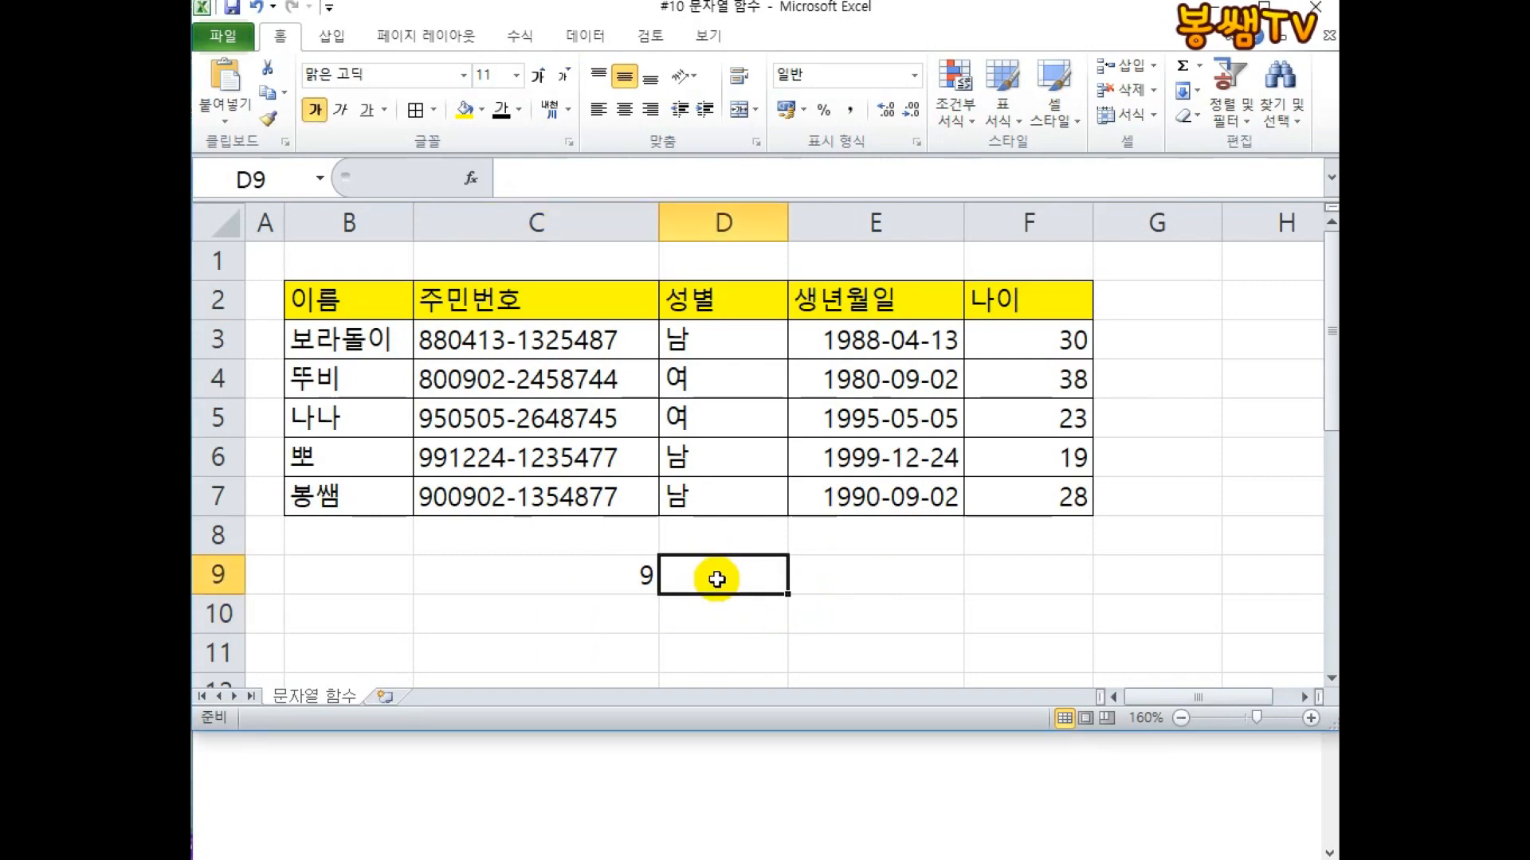
{"action": "type", "text": "EPD"}
{"action": "key", "text": "BackSpace"}
{"action": "key", "text": "BackSpace"}
{"action": "key", "text": "BackSpace"}
{"action": "type", "text": "뎅이터 형 벼ㄴ환"}
{"action": "key", "text": "Return"}
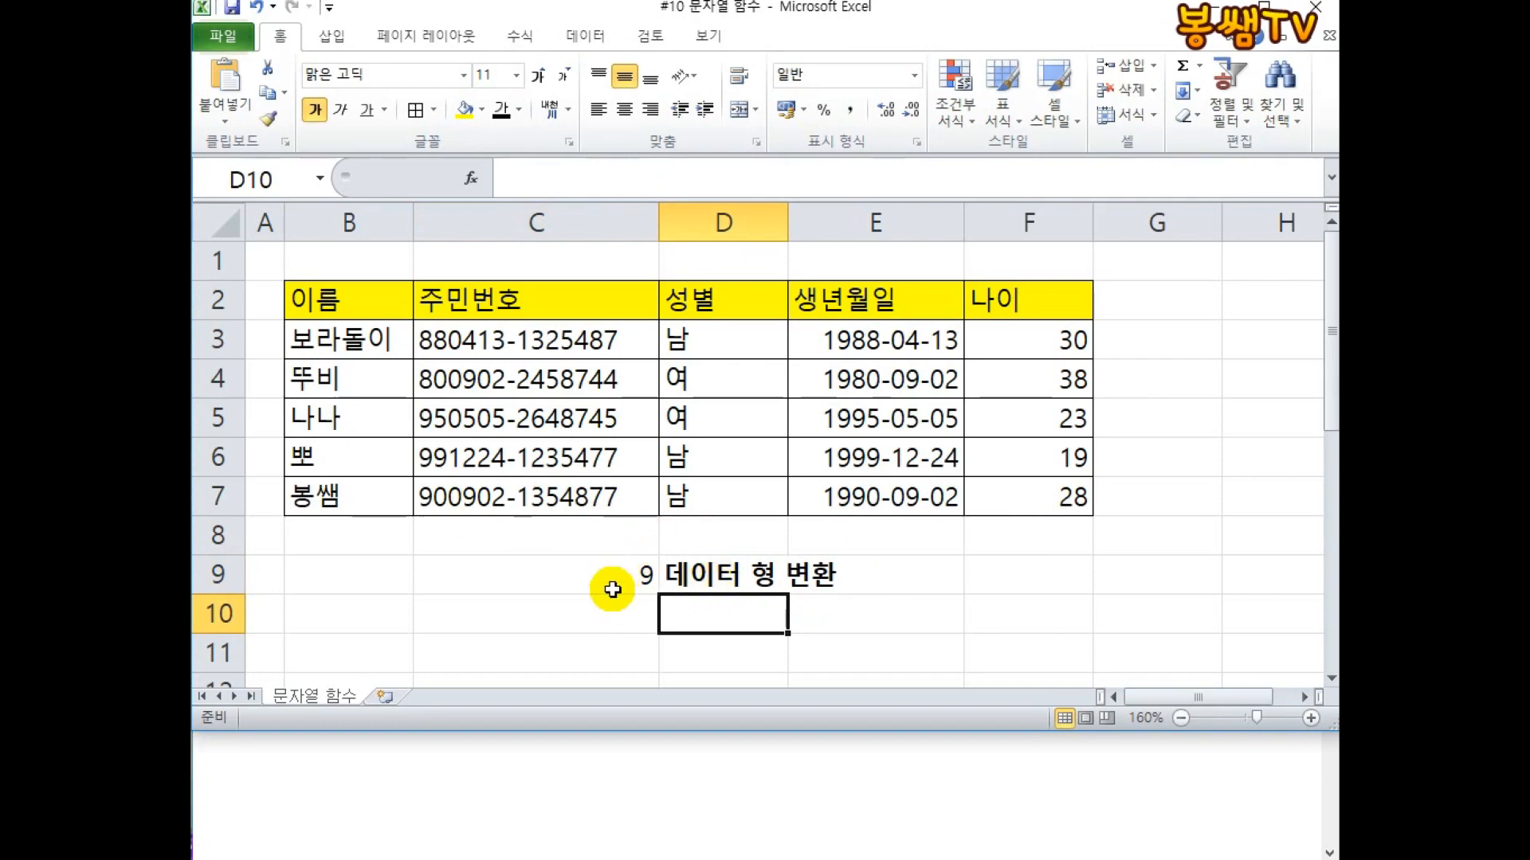
{"action": "left_click", "coordinate": [711, 574]}
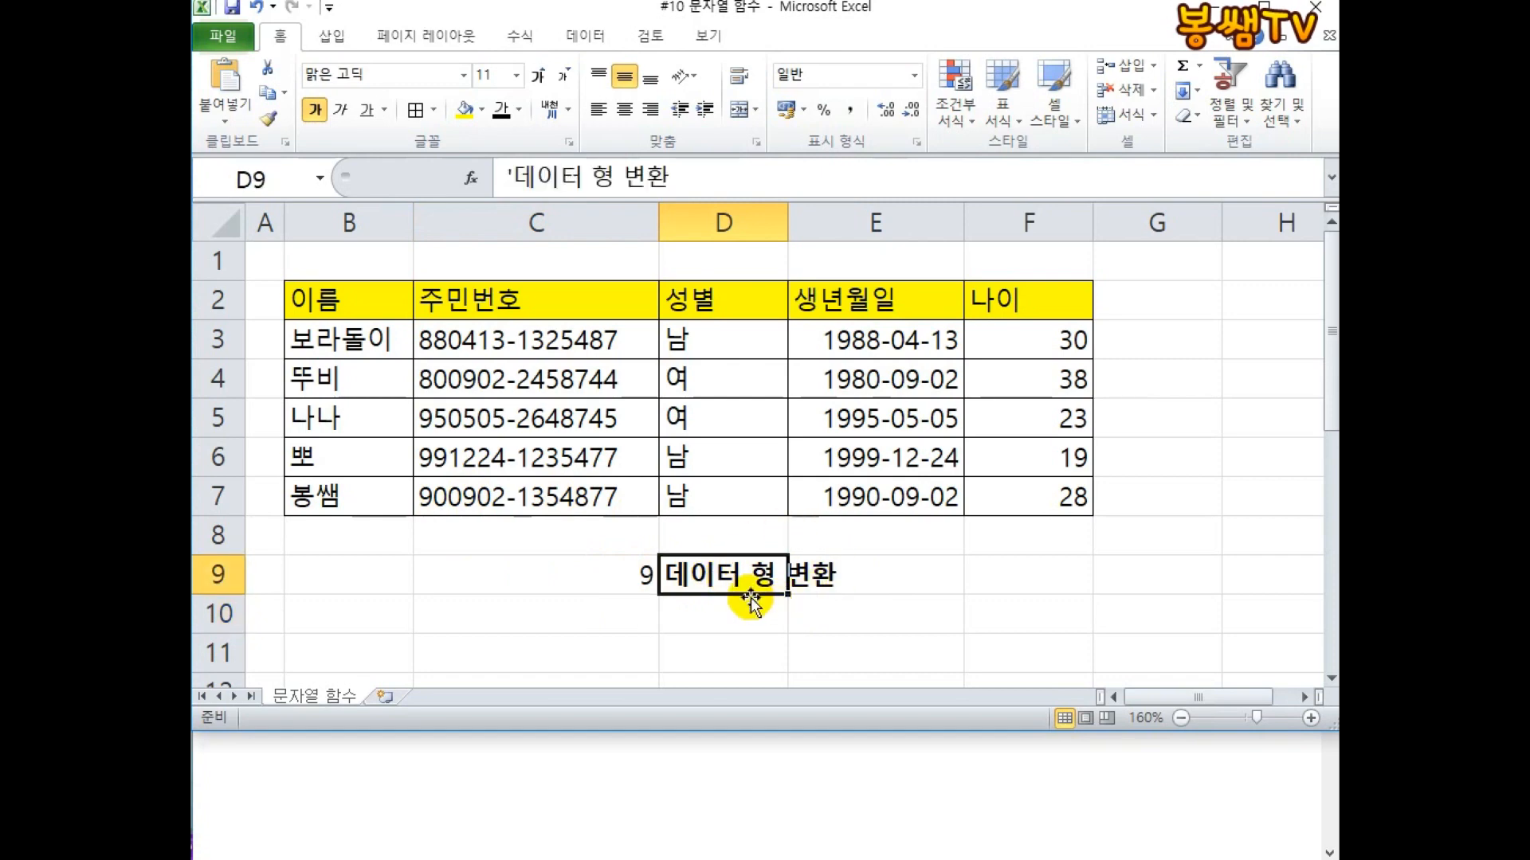
Remove the +1 from the formula in C9, leaving =LEFT(C3,1).
{"action": "double_click", "coordinate": [647, 571]}
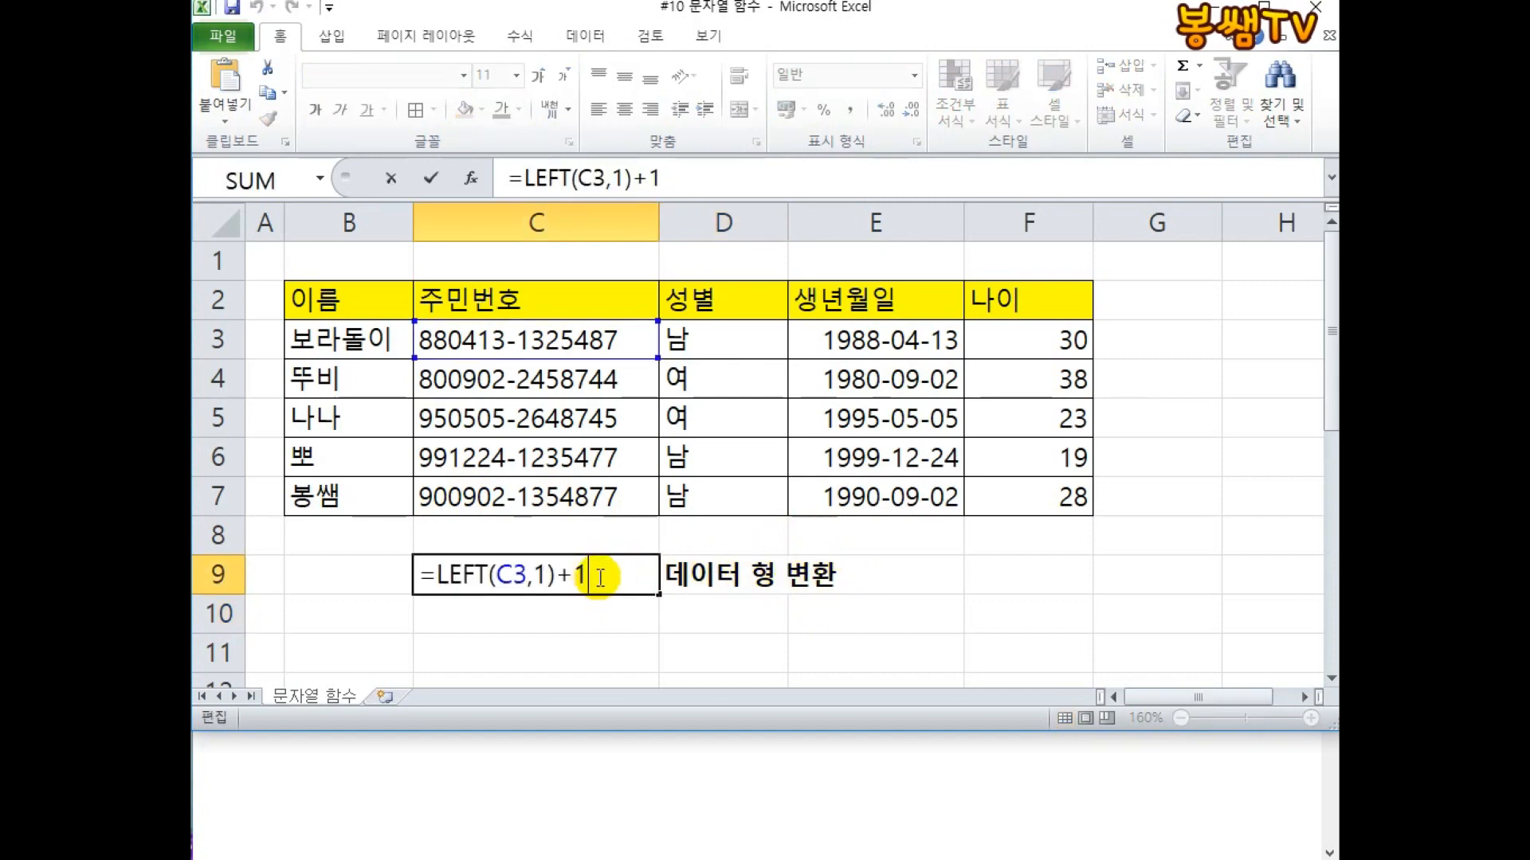
{"action": "key", "text": "BackSpace"}
{"action": "key", "text": "BackSpace"}
{"action": "key", "text": "Return"}
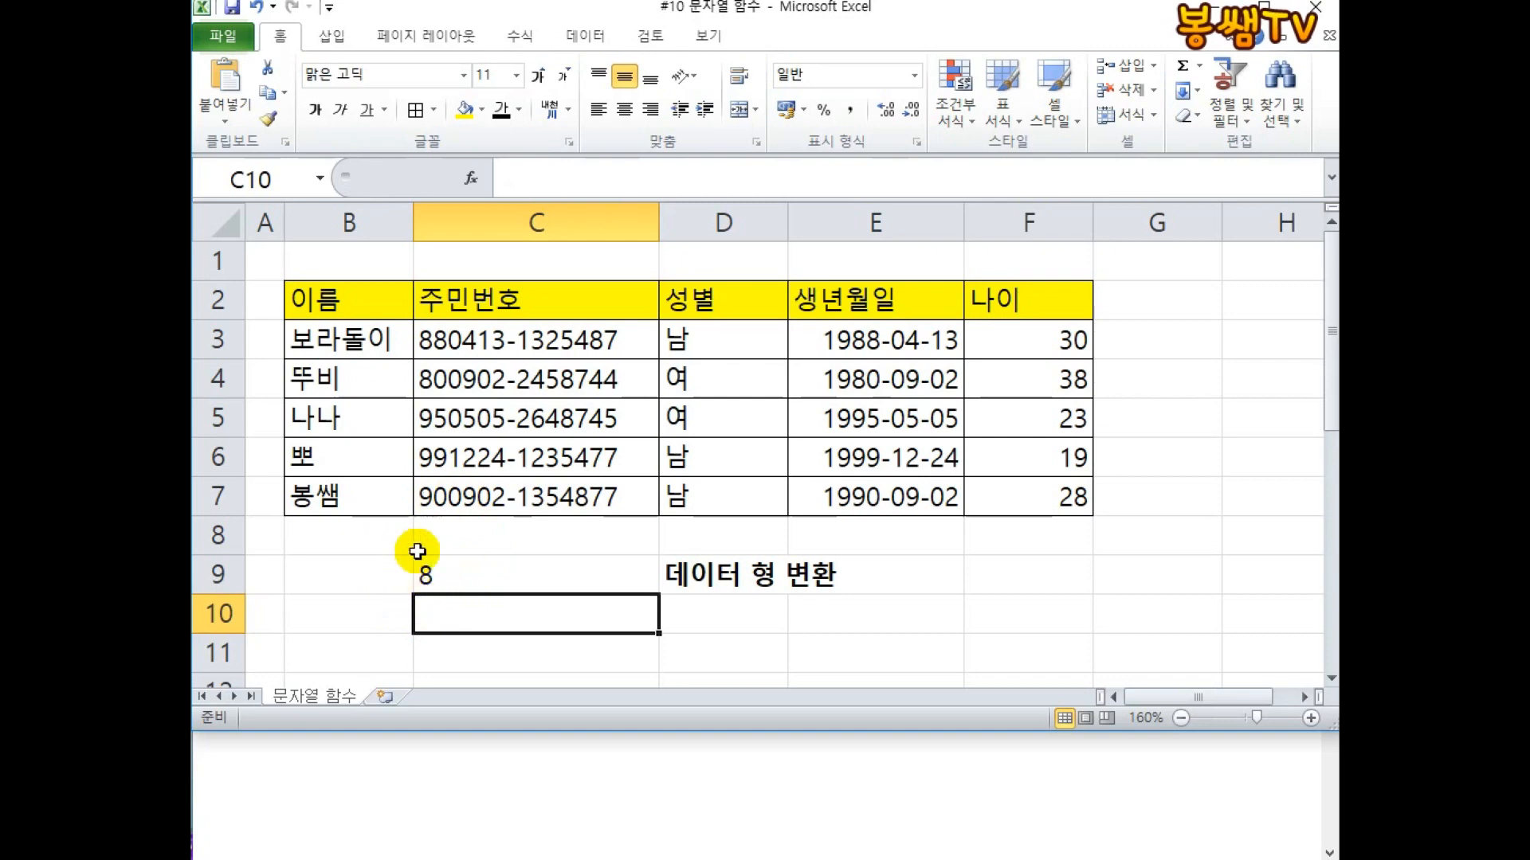
Convert the extracted text in C9 to a number by extending the formula to =LEFT(C3,1)+0.
{"action": "double_click", "coordinate": [562, 572]}
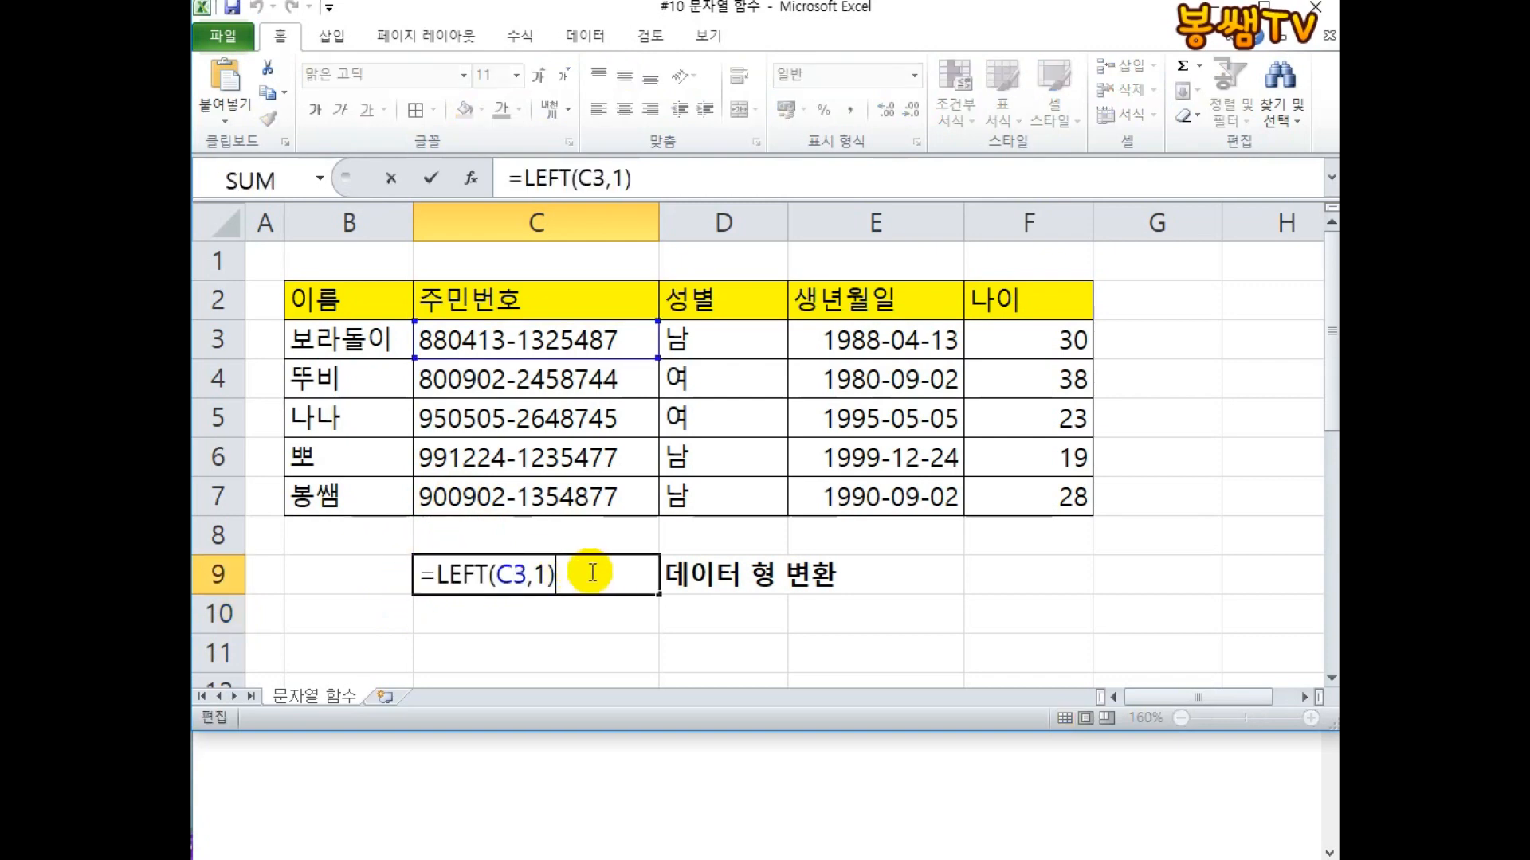
{"action": "type", "text": "+0"}
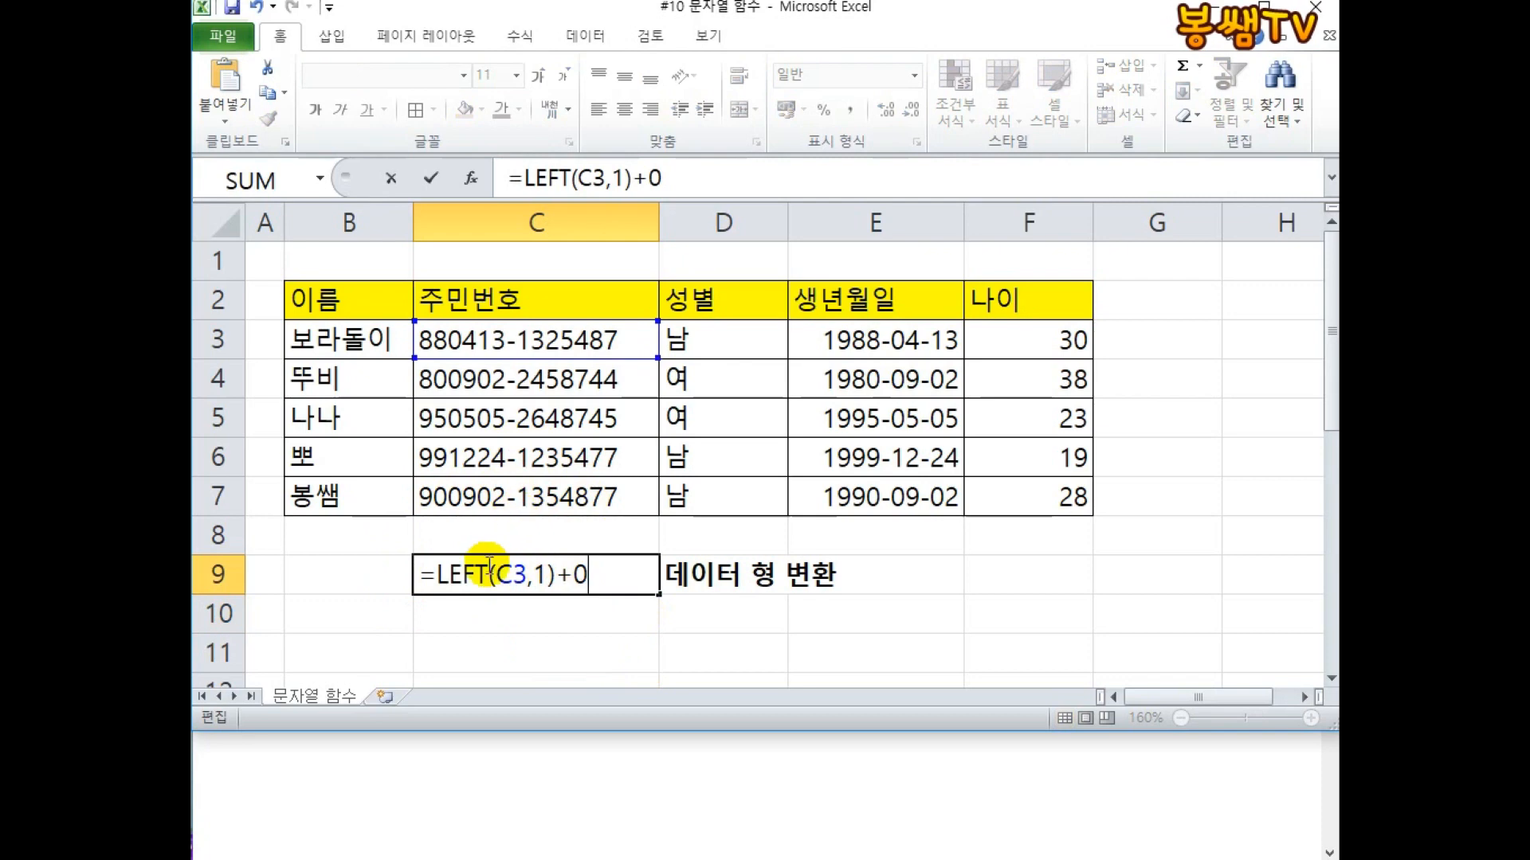
{"action": "key", "text": "Return"}
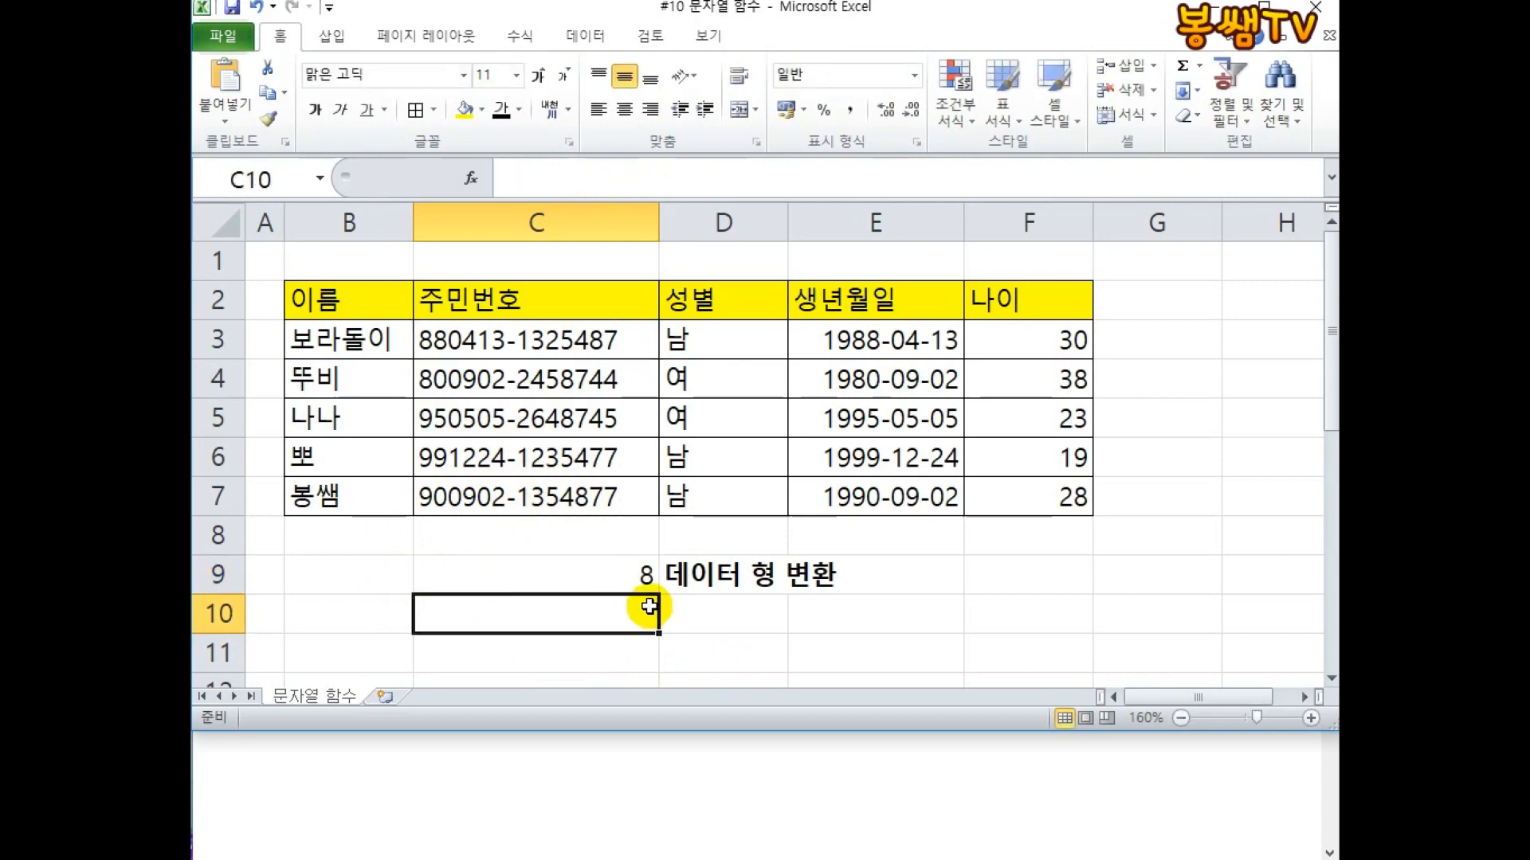
Replace the plus sign in C9's formula with a minus, making it =LEFT(C3,1)-0.
{"action": "double_click", "coordinate": [619, 560]}
{"action": "left_click_drag", "start_coordinate": [556, 567], "coordinate": [575, 557]}
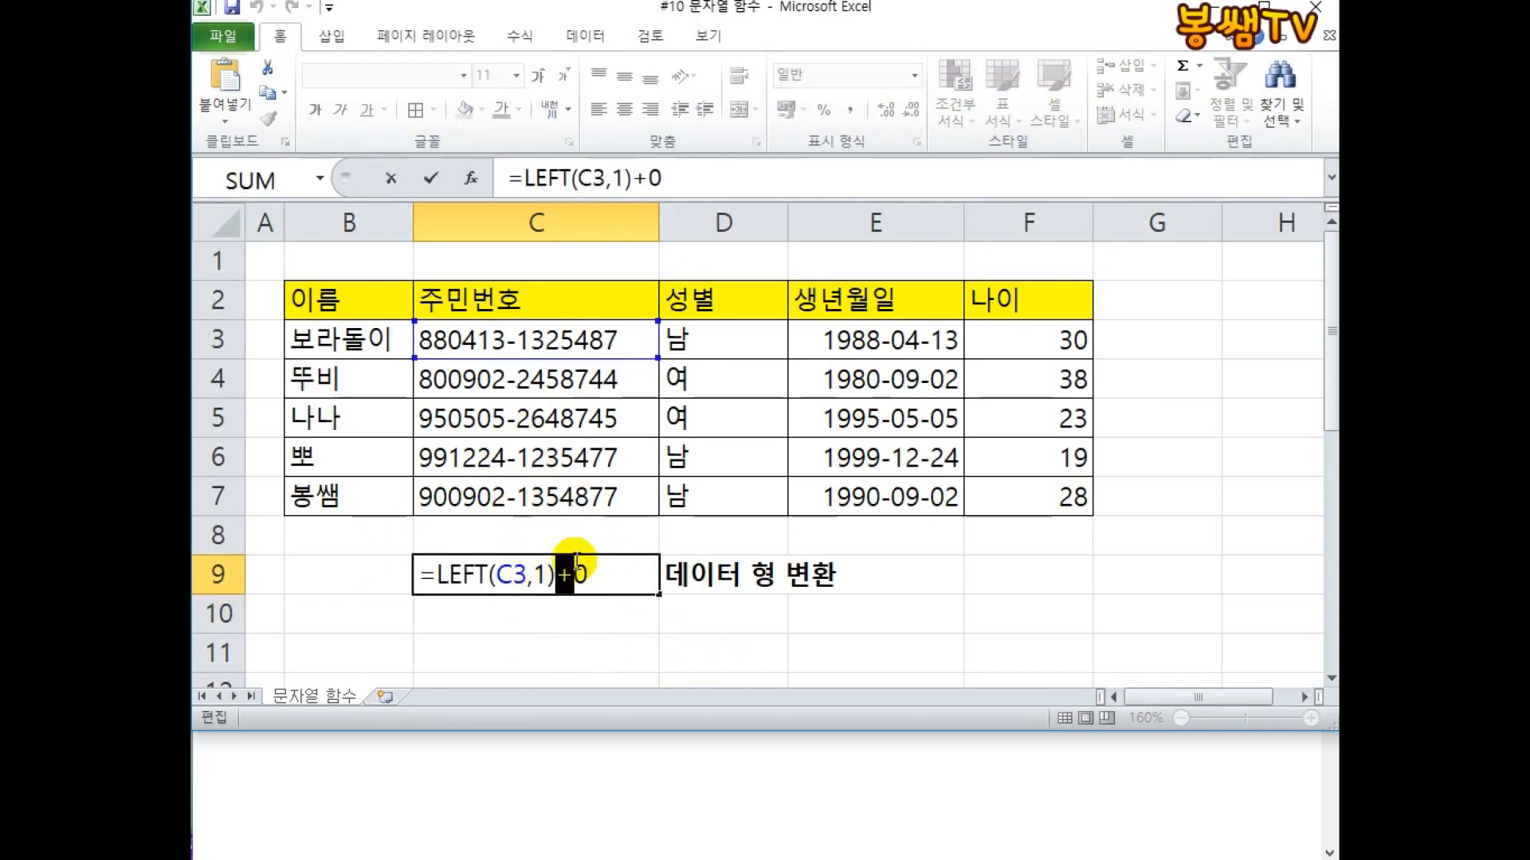
{"action": "type", "text": "-"}
{"action": "key", "text": "Return"}
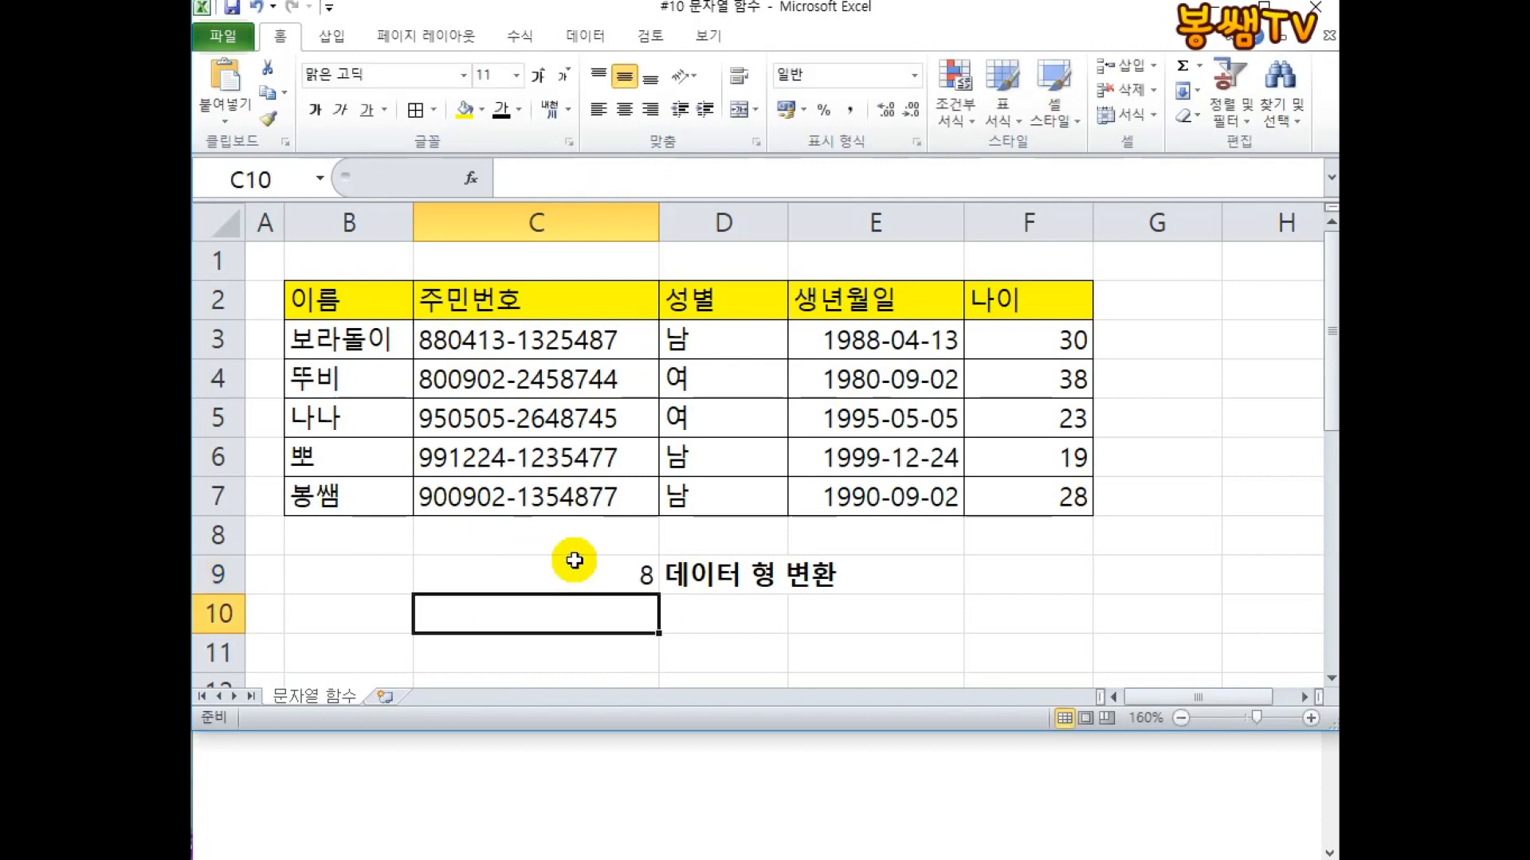
Change the formula in C9 to multiply the extracted text by 1, as =LEFT(C3,1)*1.
{"action": "double_click", "coordinate": [586, 572]}
{"action": "left_click_drag", "start_coordinate": [551, 573], "coordinate": [567, 574]}
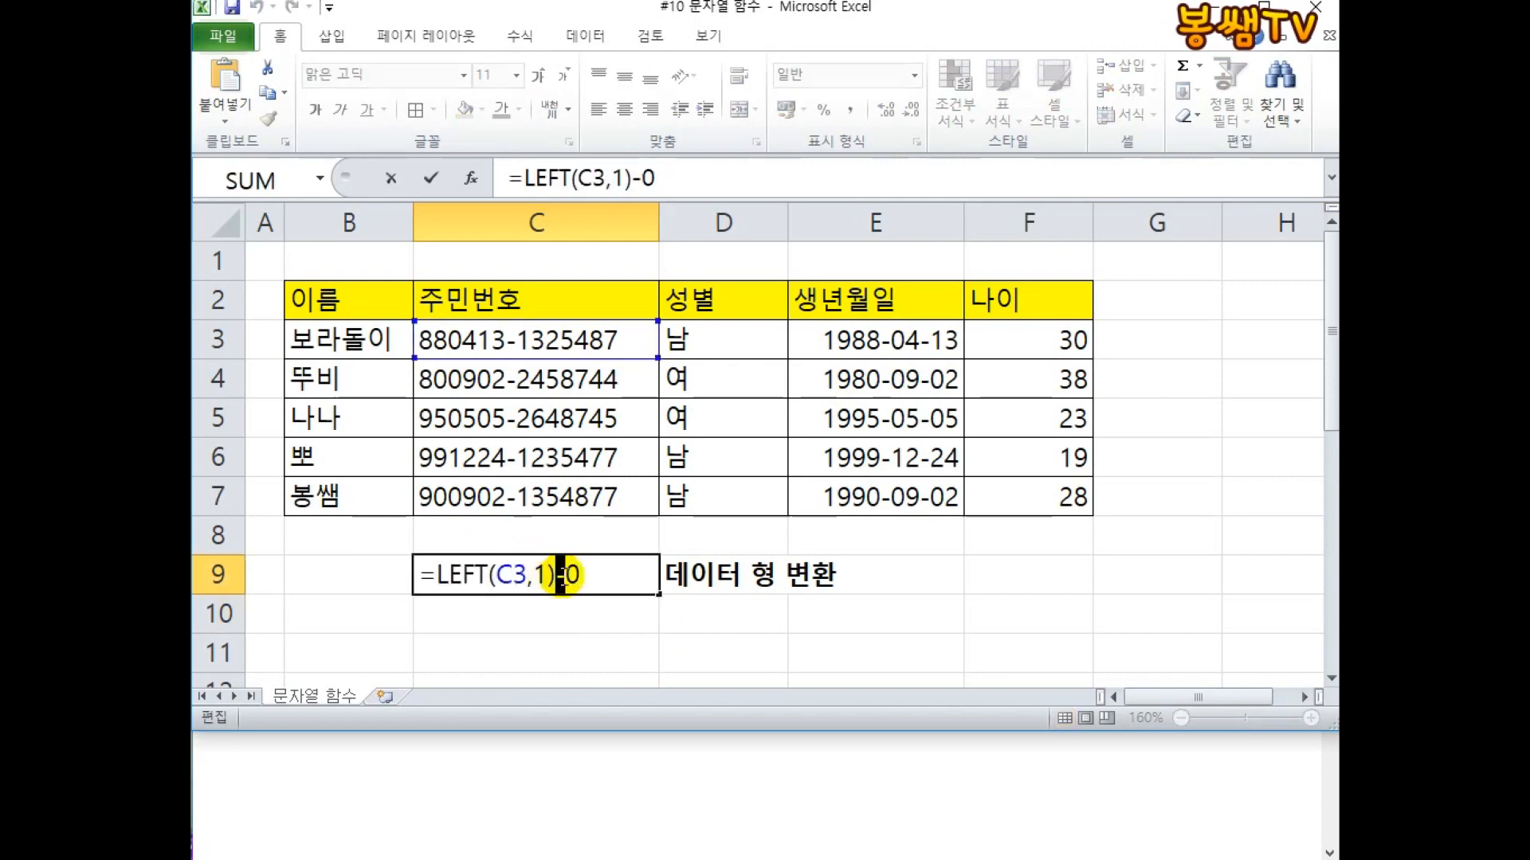
{"action": "type", "text": "*"}
{"action": "left_click_drag", "start_coordinate": [569, 575], "coordinate": [590, 578]}
{"action": "type", "text": "1"}
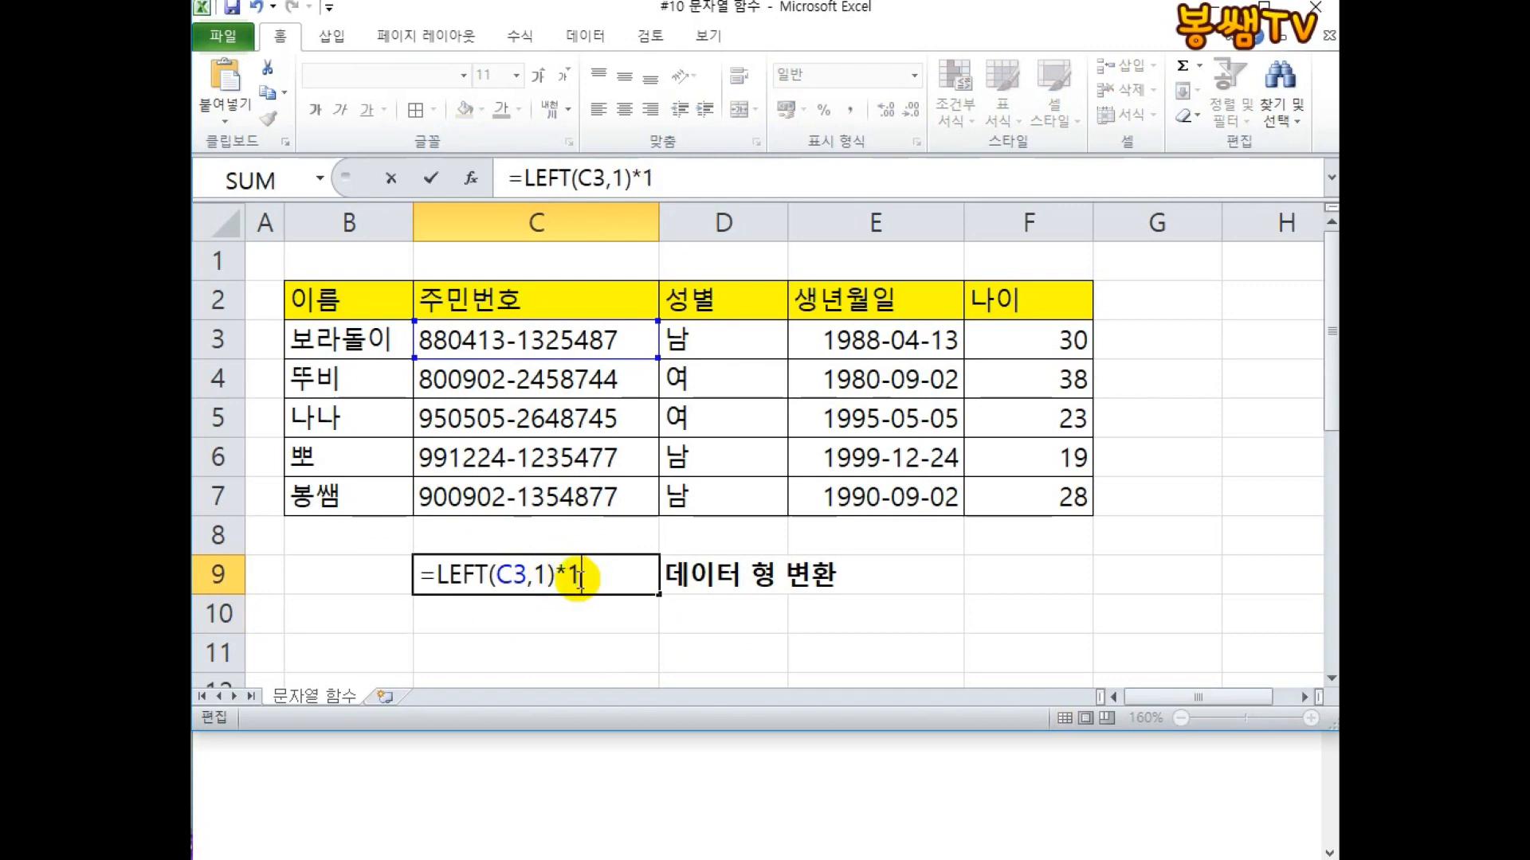
{"action": "key", "text": "Return"}
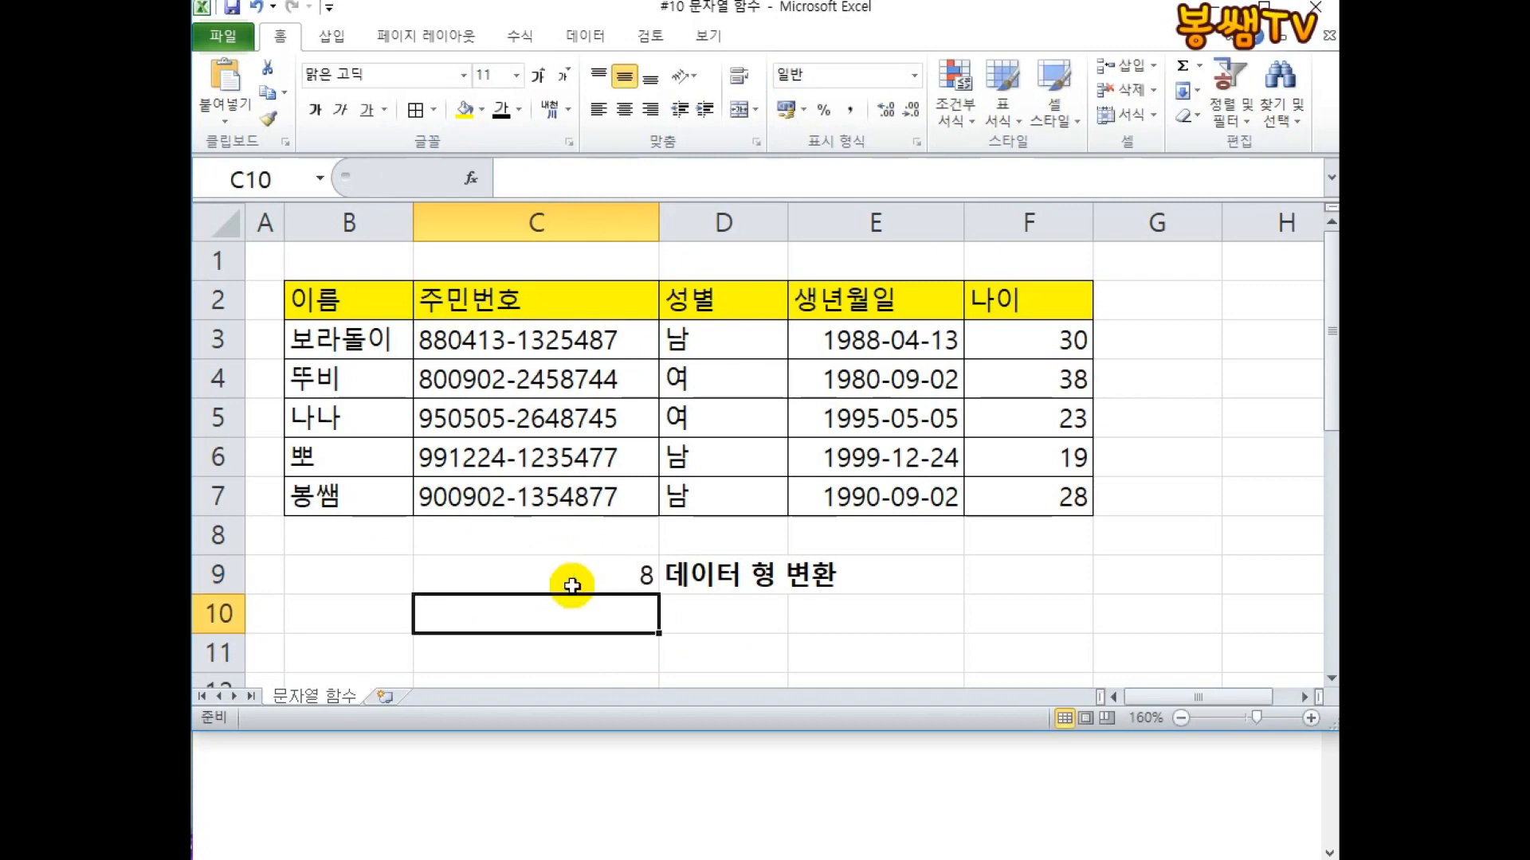
Review the multiplier in C9's formula and delete the cell's contents.
{"action": "double_click", "coordinate": [599, 577]}
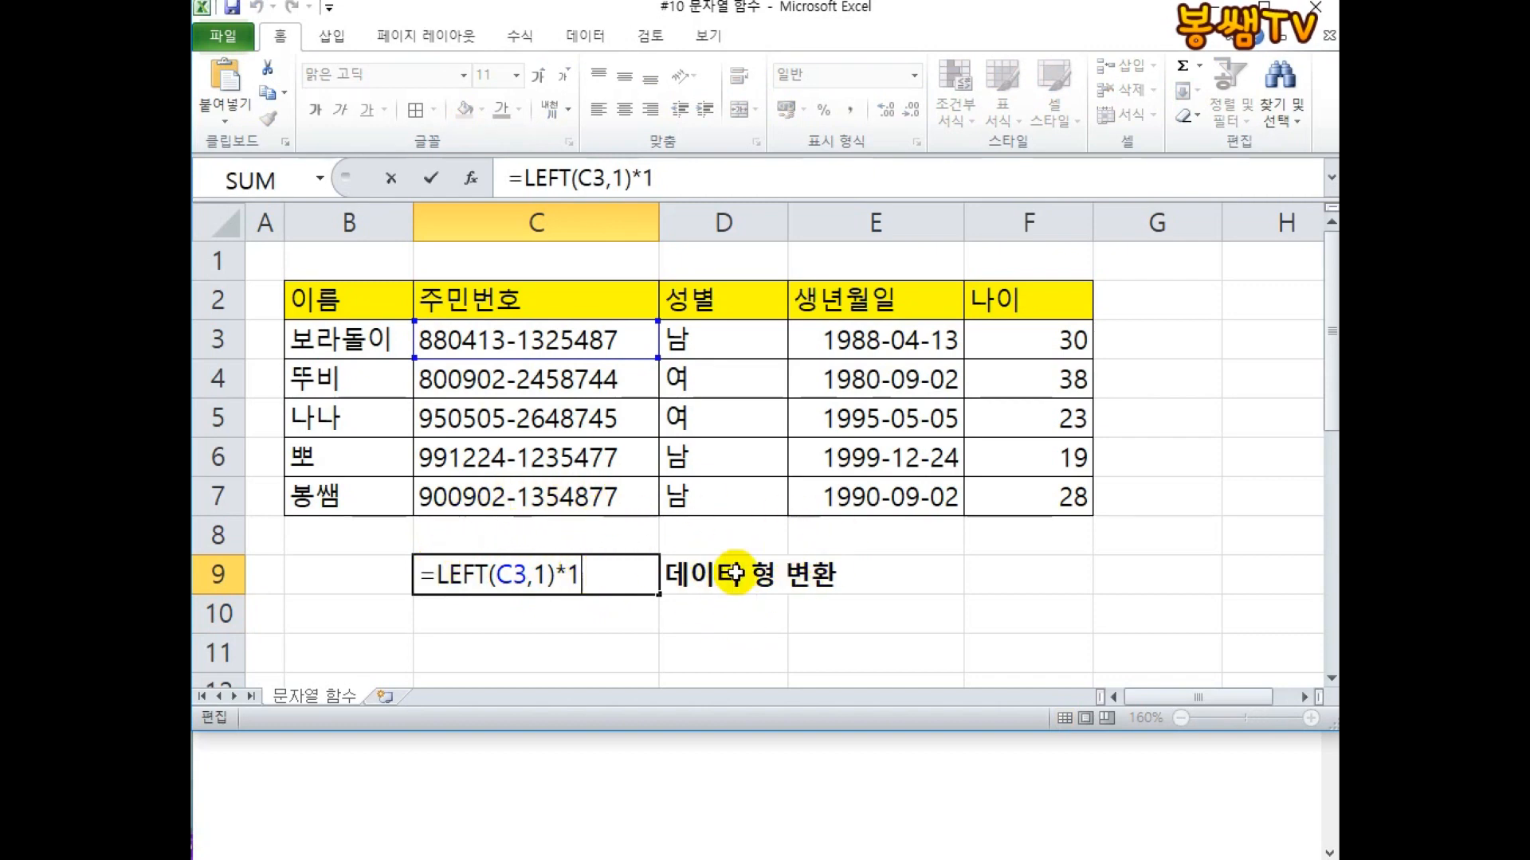
{"action": "left_click_drag", "start_coordinate": [567, 575], "coordinate": [587, 575]}
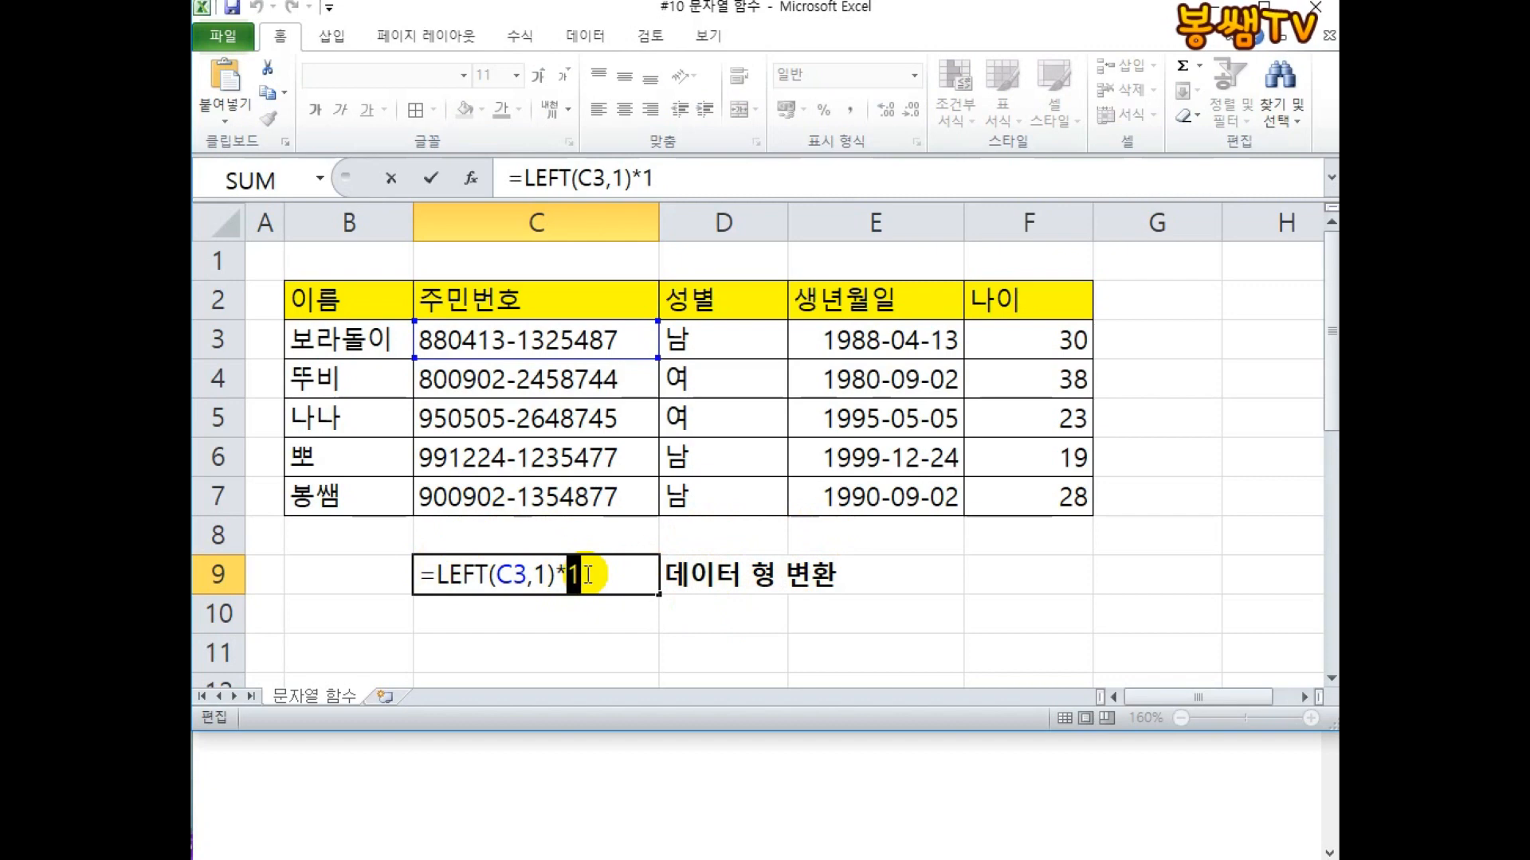
{"action": "key", "text": "ctrl+Return"}
{"action": "key", "text": "Delete"}
Clear the gender (성별) values in cells D3 to D7.
{"action": "left_click", "coordinate": [727, 336]}
{"action": "left_click_drag", "start_coordinate": [726, 336], "coordinate": [724, 488]}
{"action": "key", "text": "Delete"}
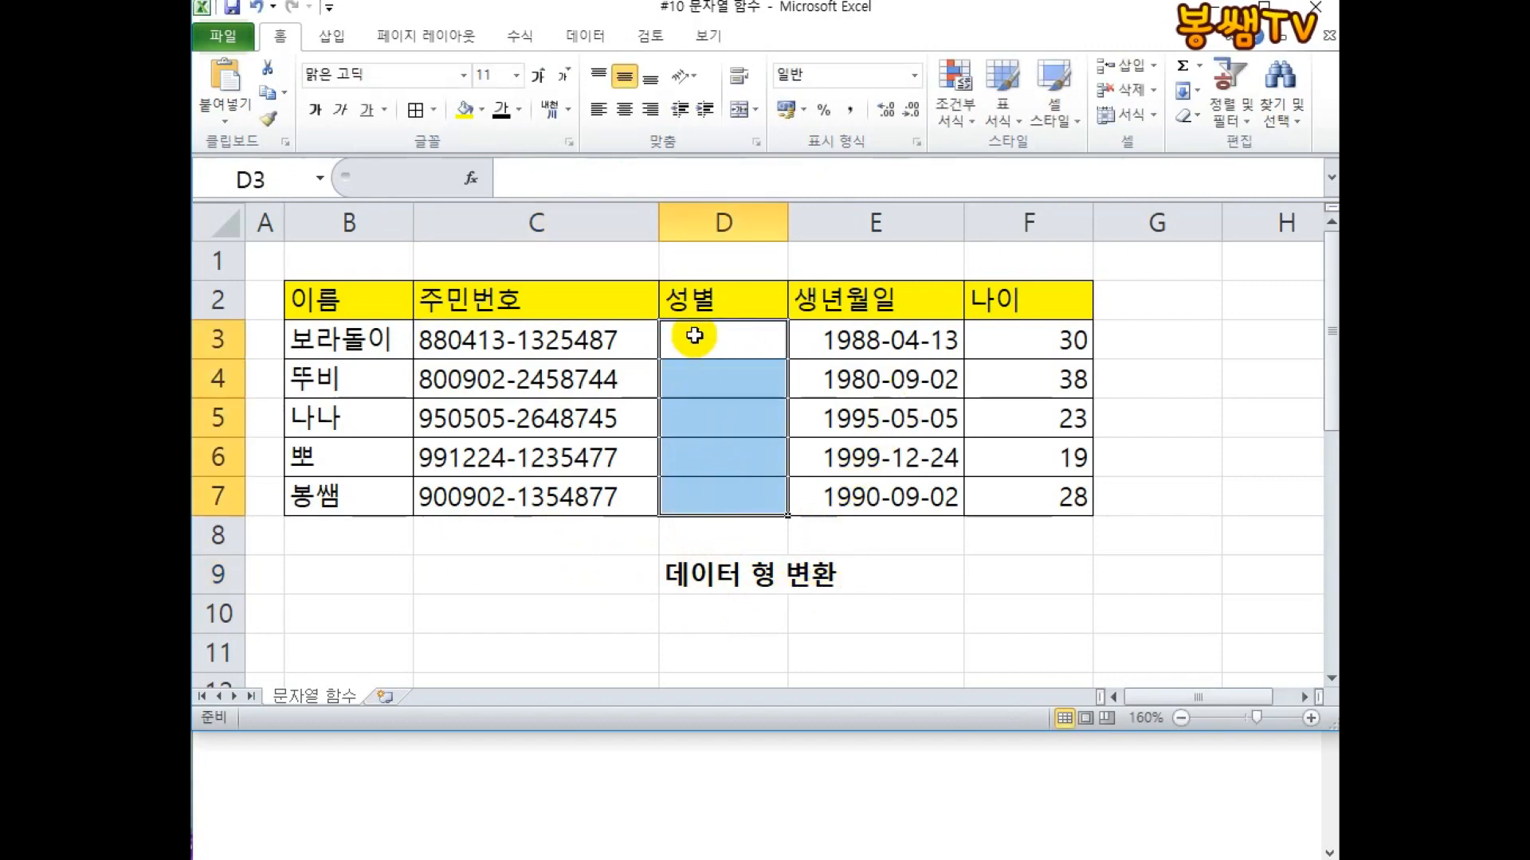
Enter =MID(C3,8,1) in D3 to extract the gender digit from the ID number.
{"action": "left_click", "coordinate": [695, 330]}
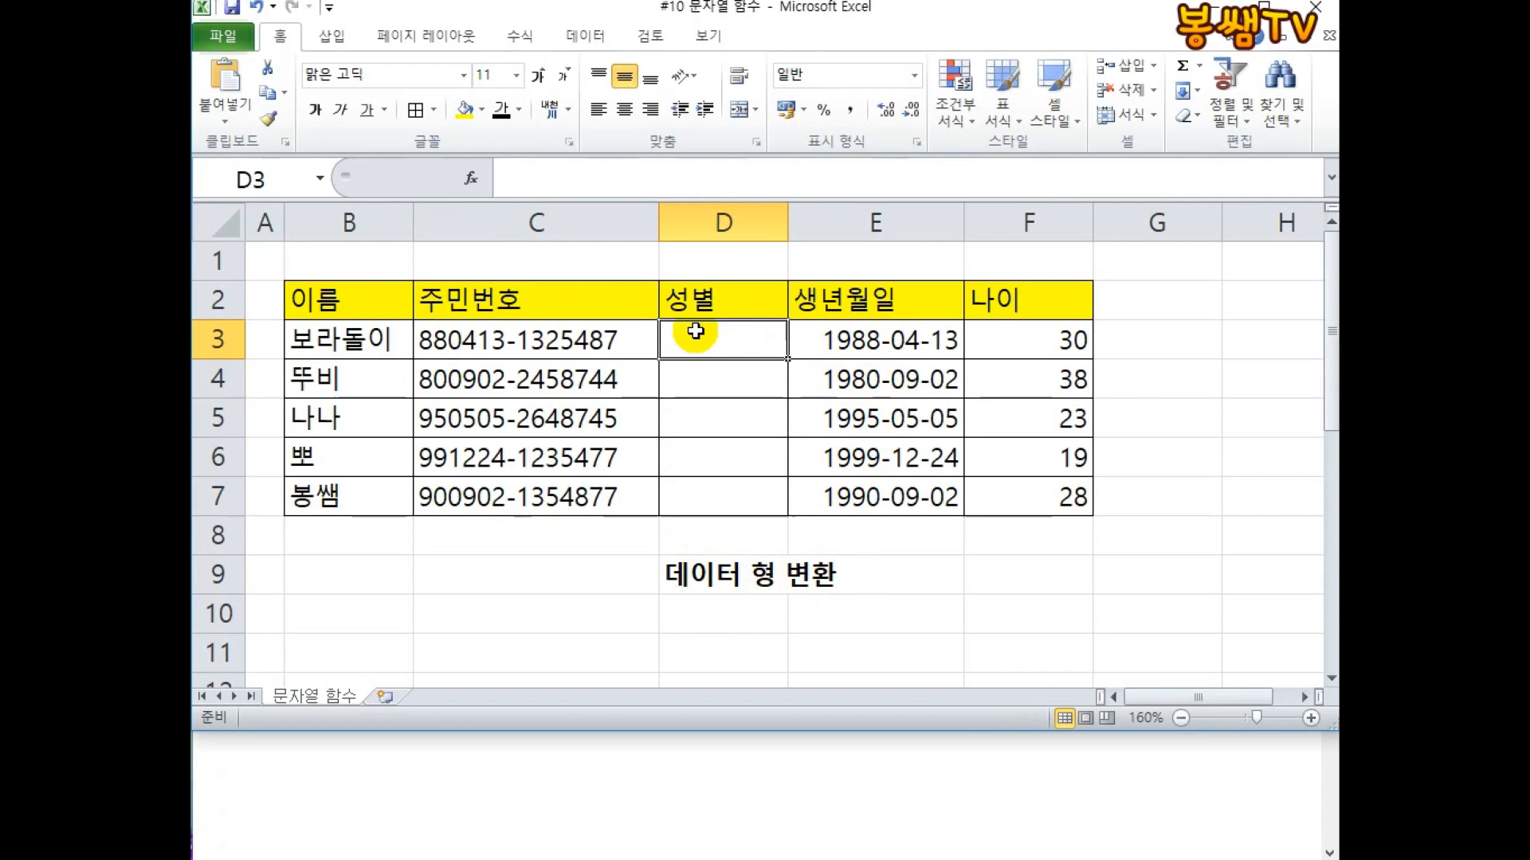
{"action": "type", "text": "="}
{"action": "key", "text": "BackSpace"}
{"action": "type", "text": "MID("}
{"action": "left_click", "coordinate": [556, 344]}
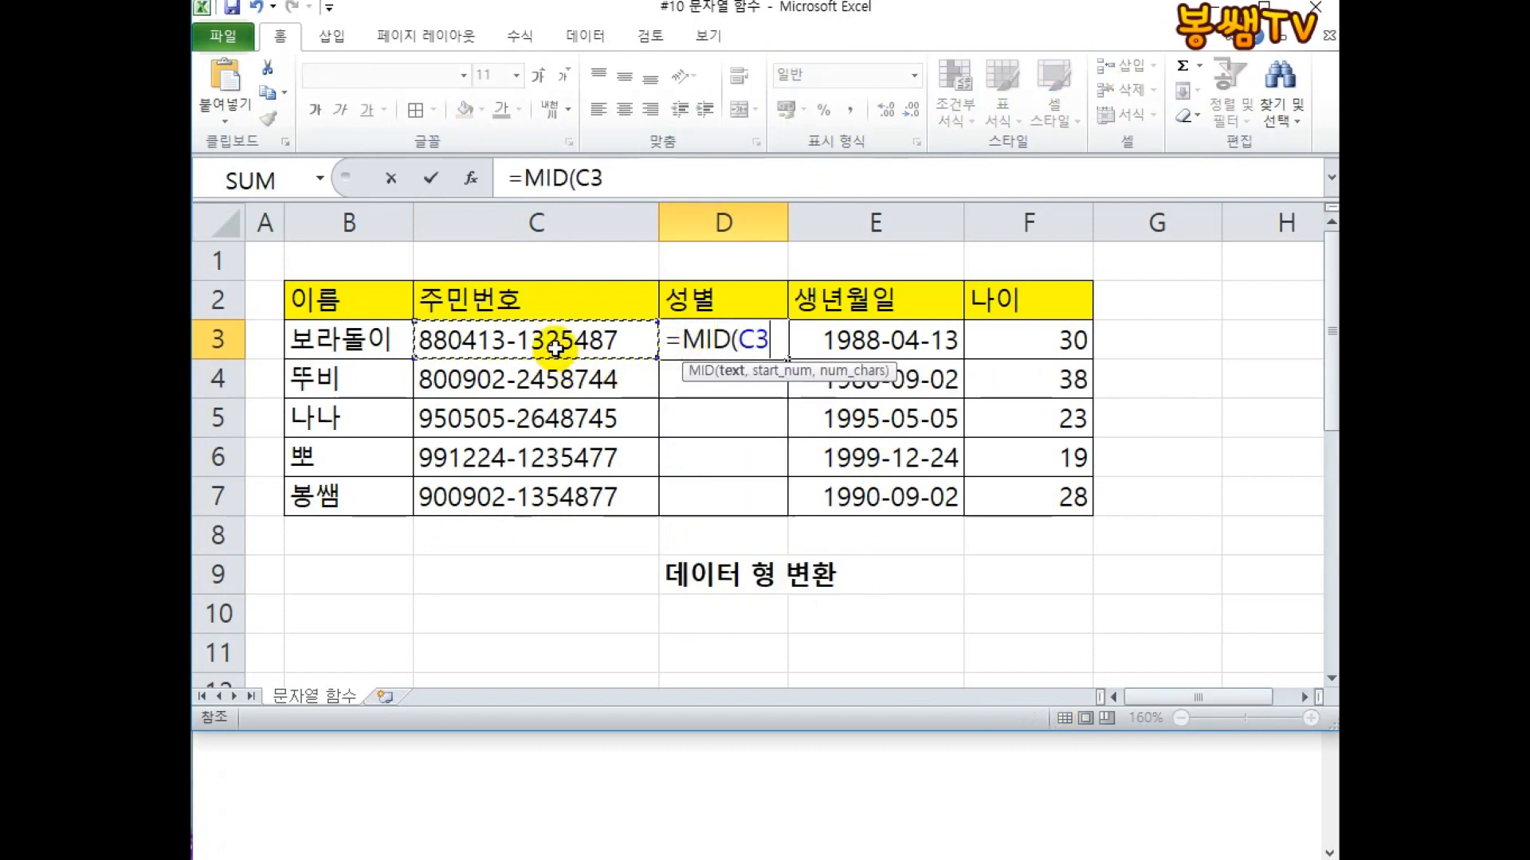
{"action": "type", "text": ",8,1"}
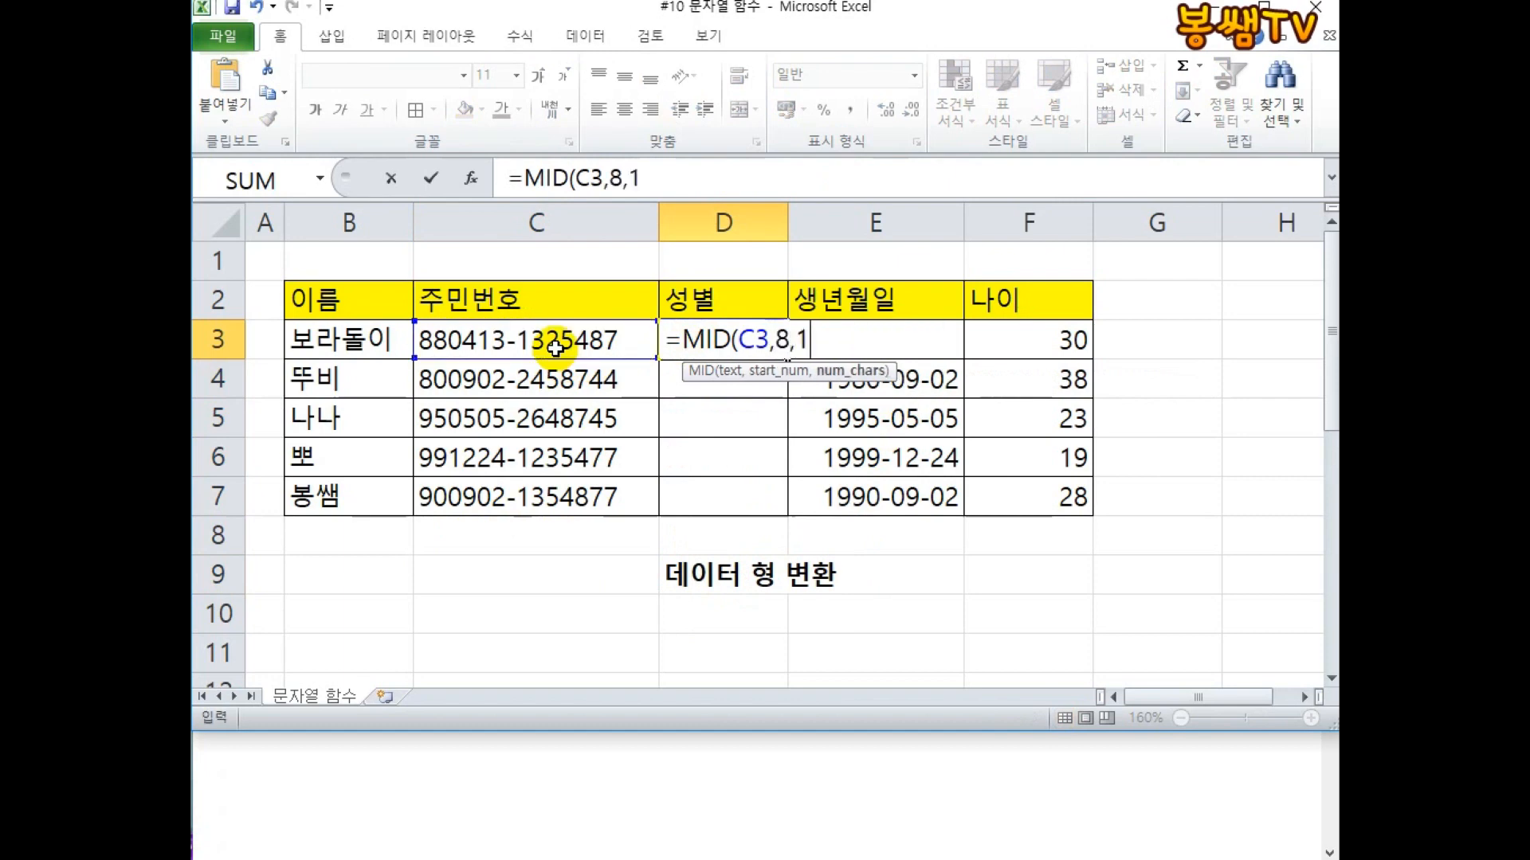
{"action": "type", "text": ")"}
{"action": "key", "text": "Return"}
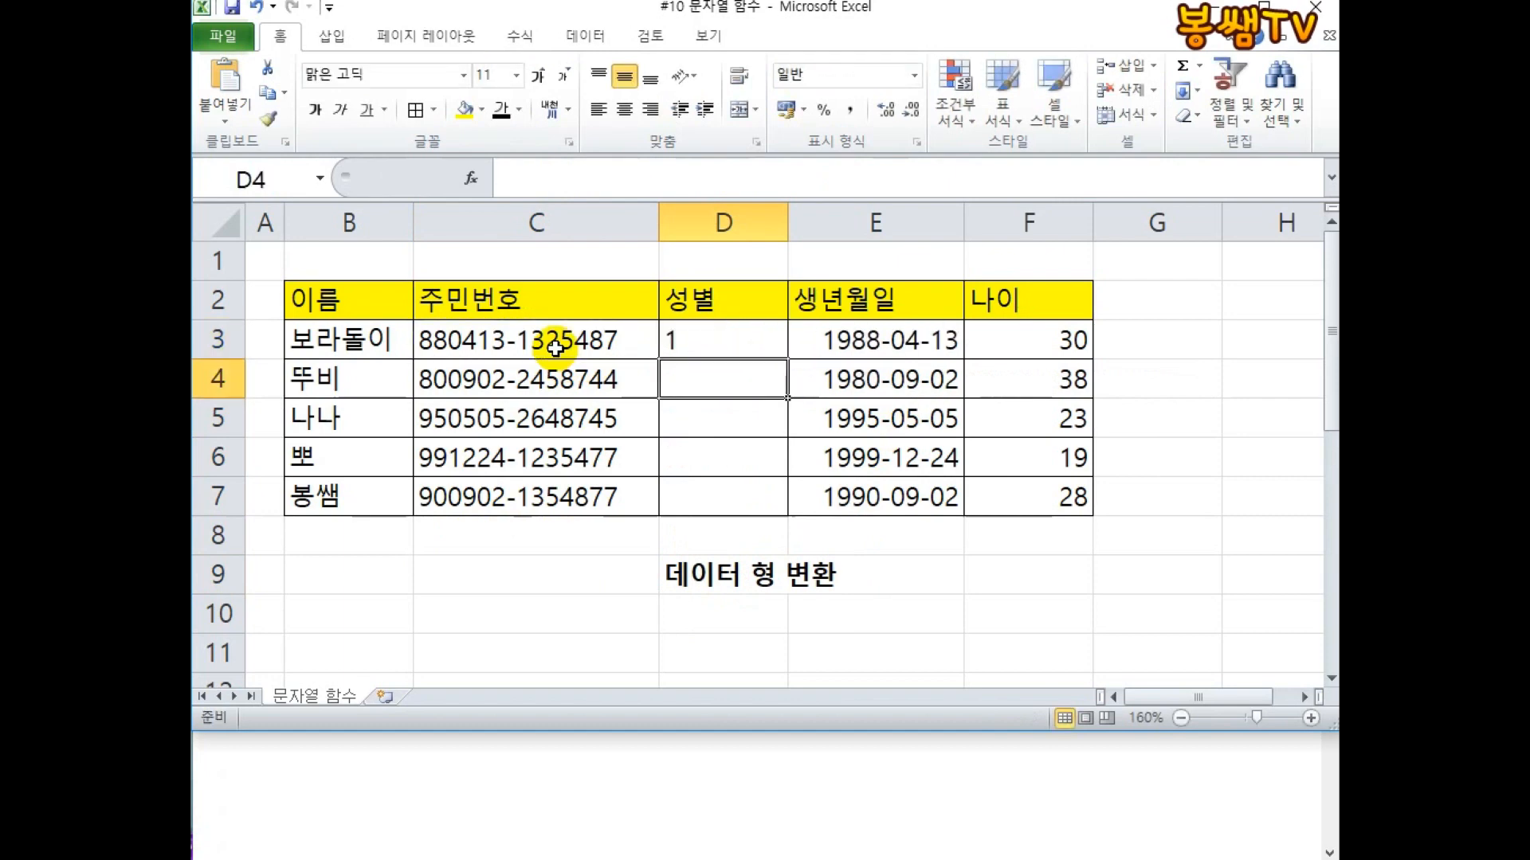
Extend the MID formula in D3 with a comparison to the text "1", as =MID(C3,8,1)="1".
{"action": "double_click", "coordinate": [706, 342]}
{"action": "left_click", "coordinate": [828, 346]}
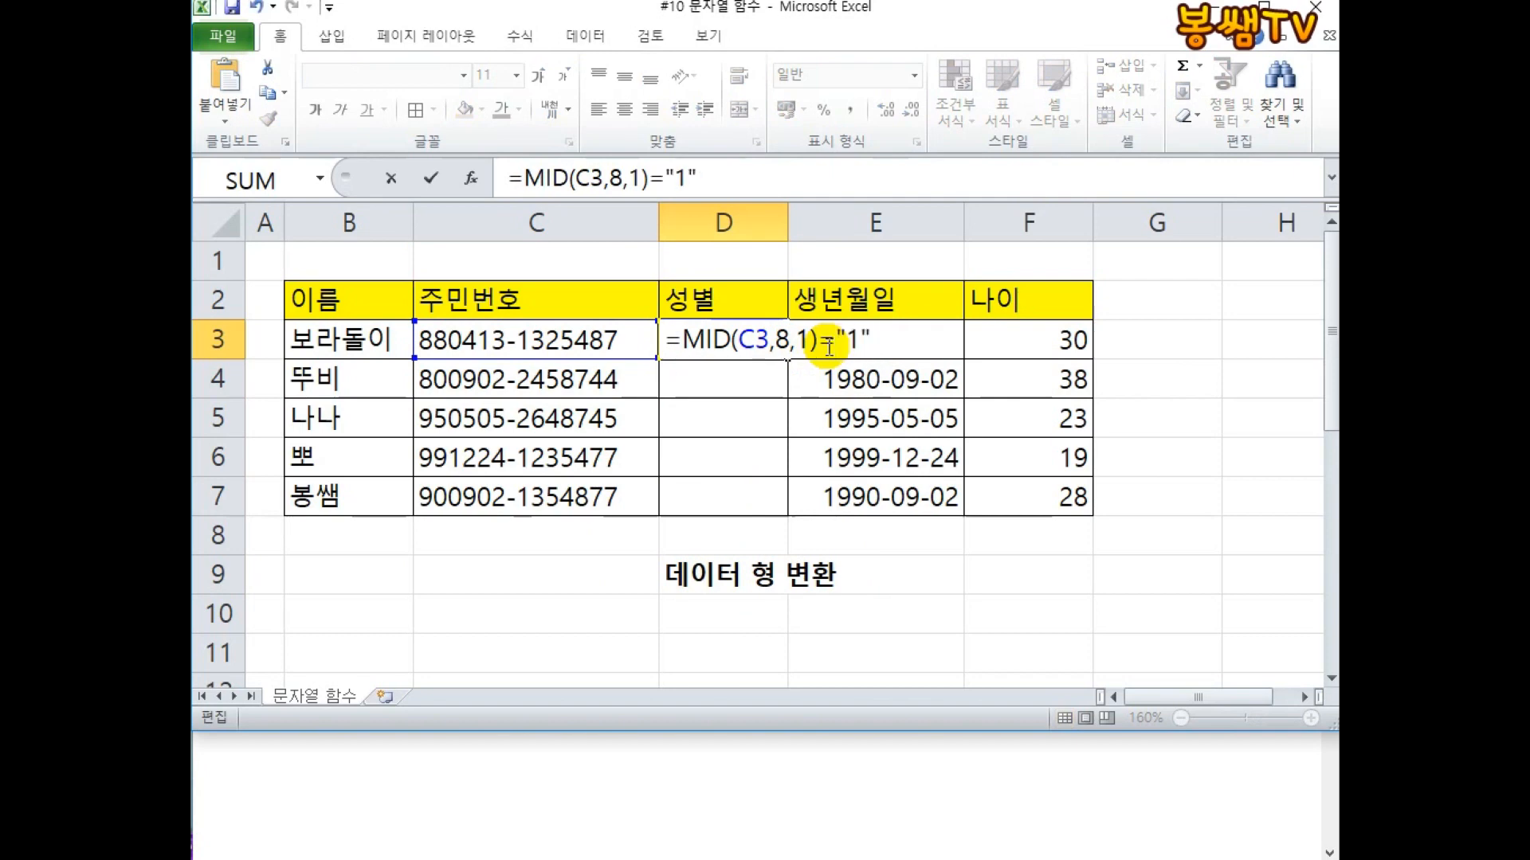
{"action": "key", "text": "Return"}
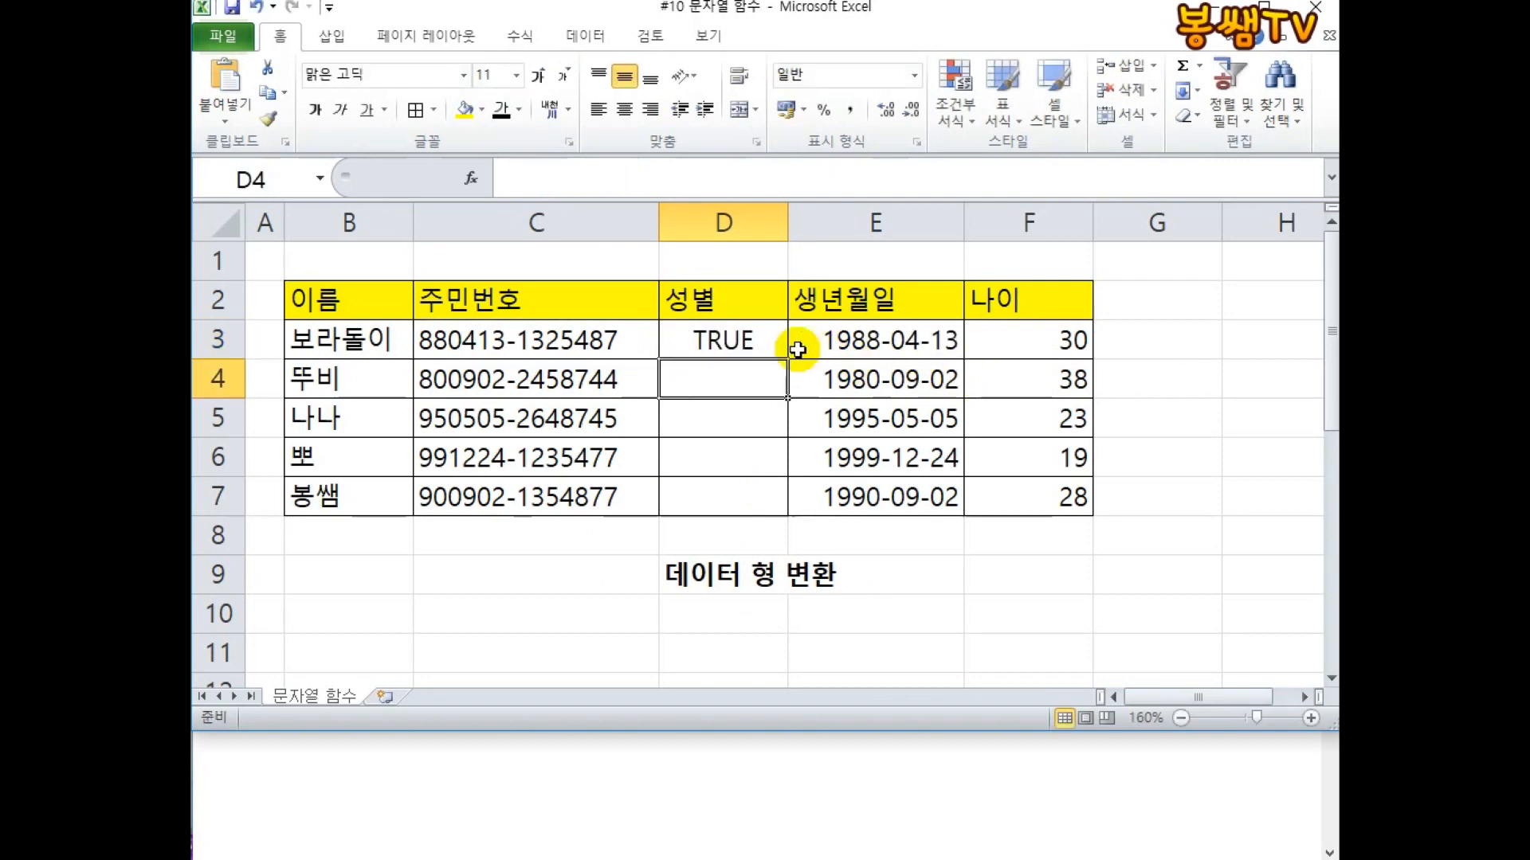
{"action": "double_click", "coordinate": [737, 341]}
{"action": "left_click_drag", "start_coordinate": [819, 341], "coordinate": [885, 341]}
{"action": "type", "text": "=1"}
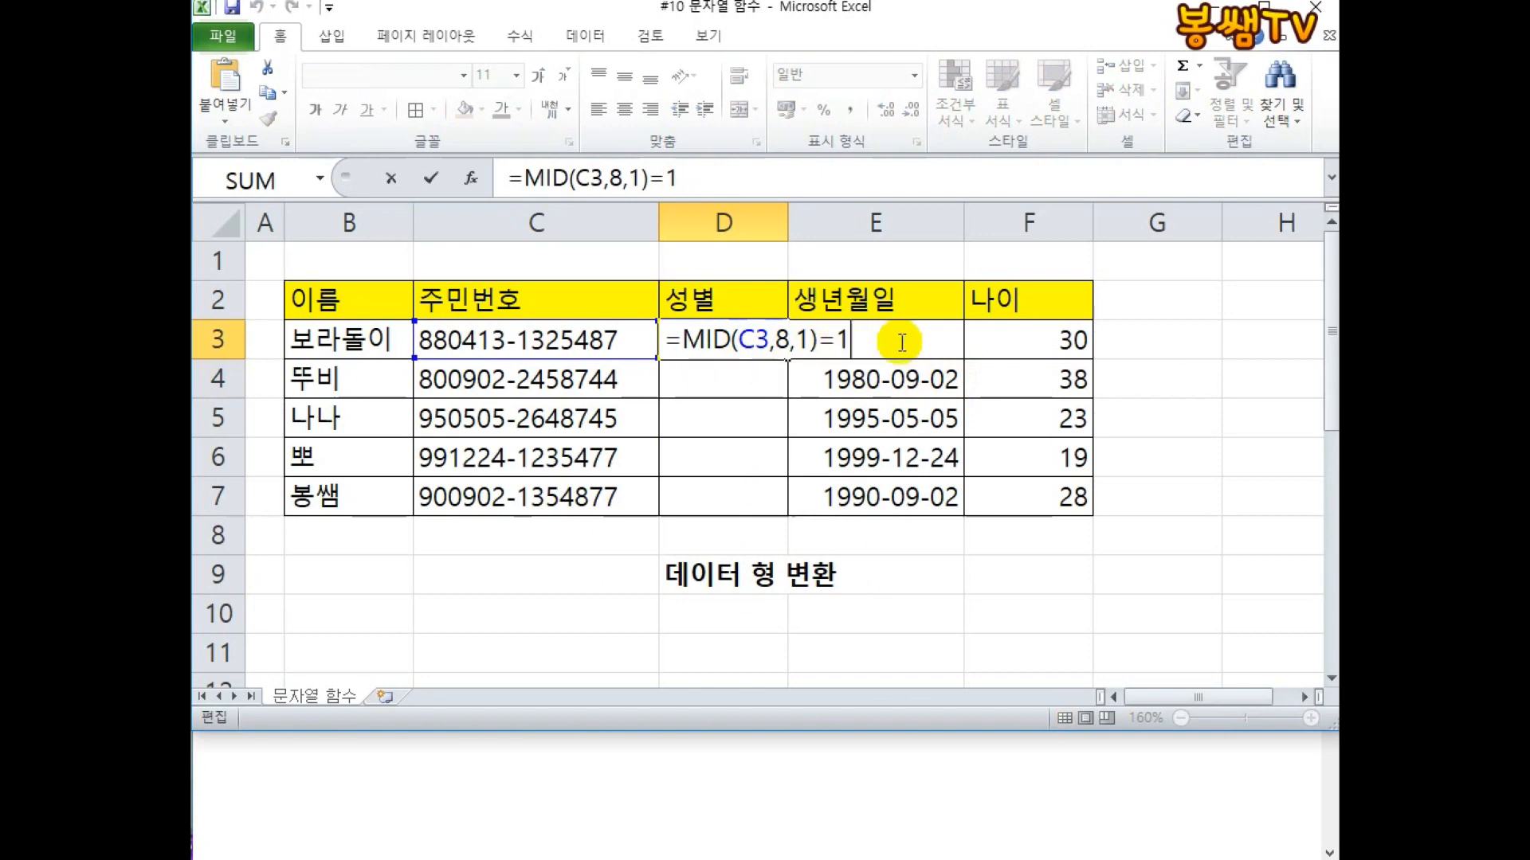
{"action": "left_click_drag", "start_coordinate": [846, 341], "coordinate": [793, 343]}
{"action": "key", "text": "Escape"}
Change D3's formula to compare the extracted digit as a number, as =MID(C3,8,1)*1=1.
{"action": "double_click", "coordinate": [769, 343]}
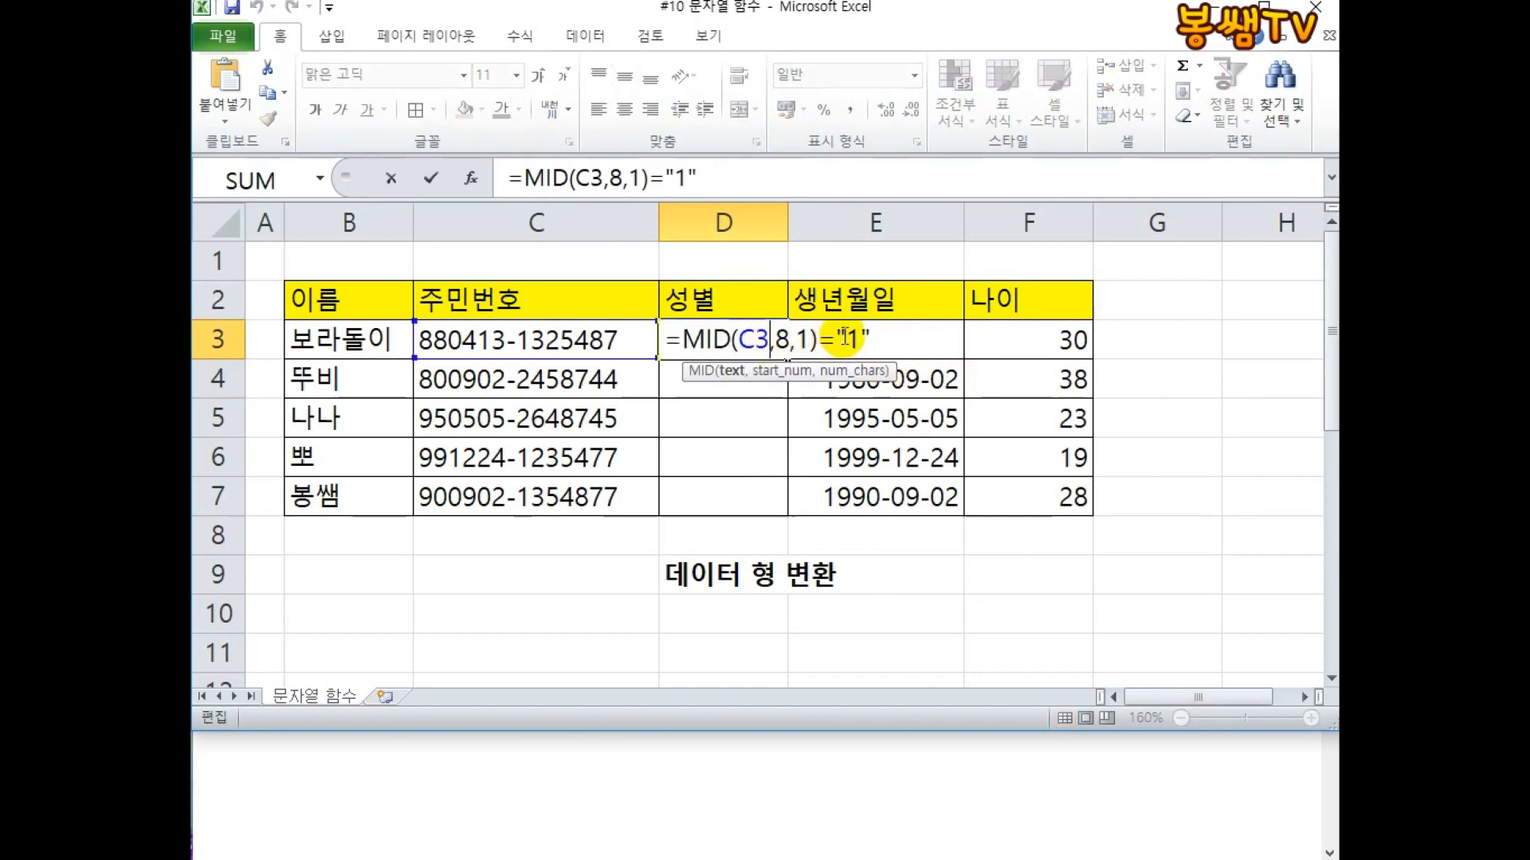
{"action": "left_click_drag", "start_coordinate": [818, 341], "coordinate": [683, 341]}
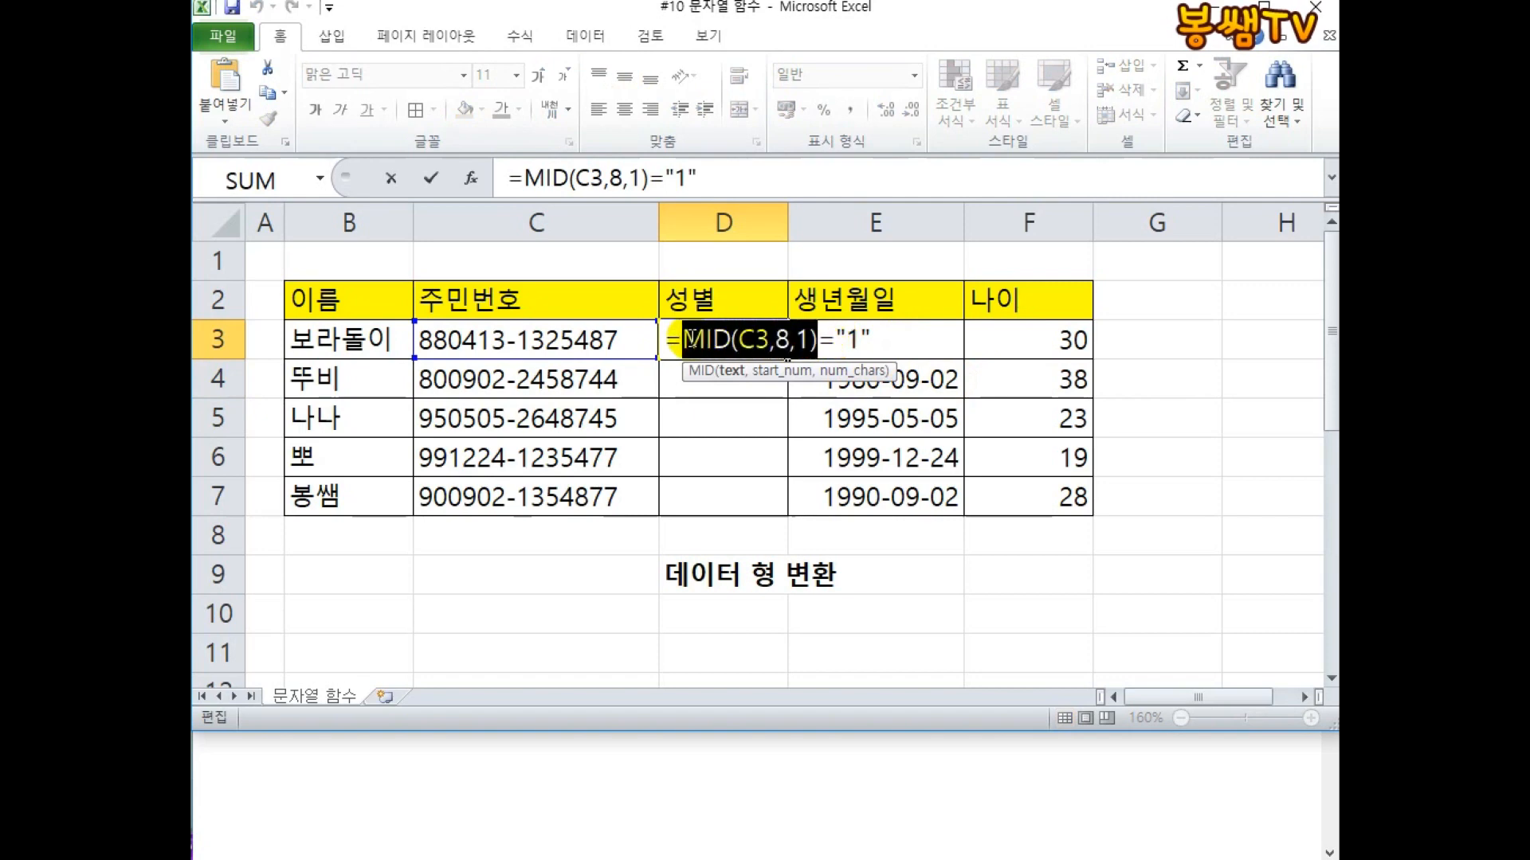
{"action": "double_click", "coordinate": [847, 341]}
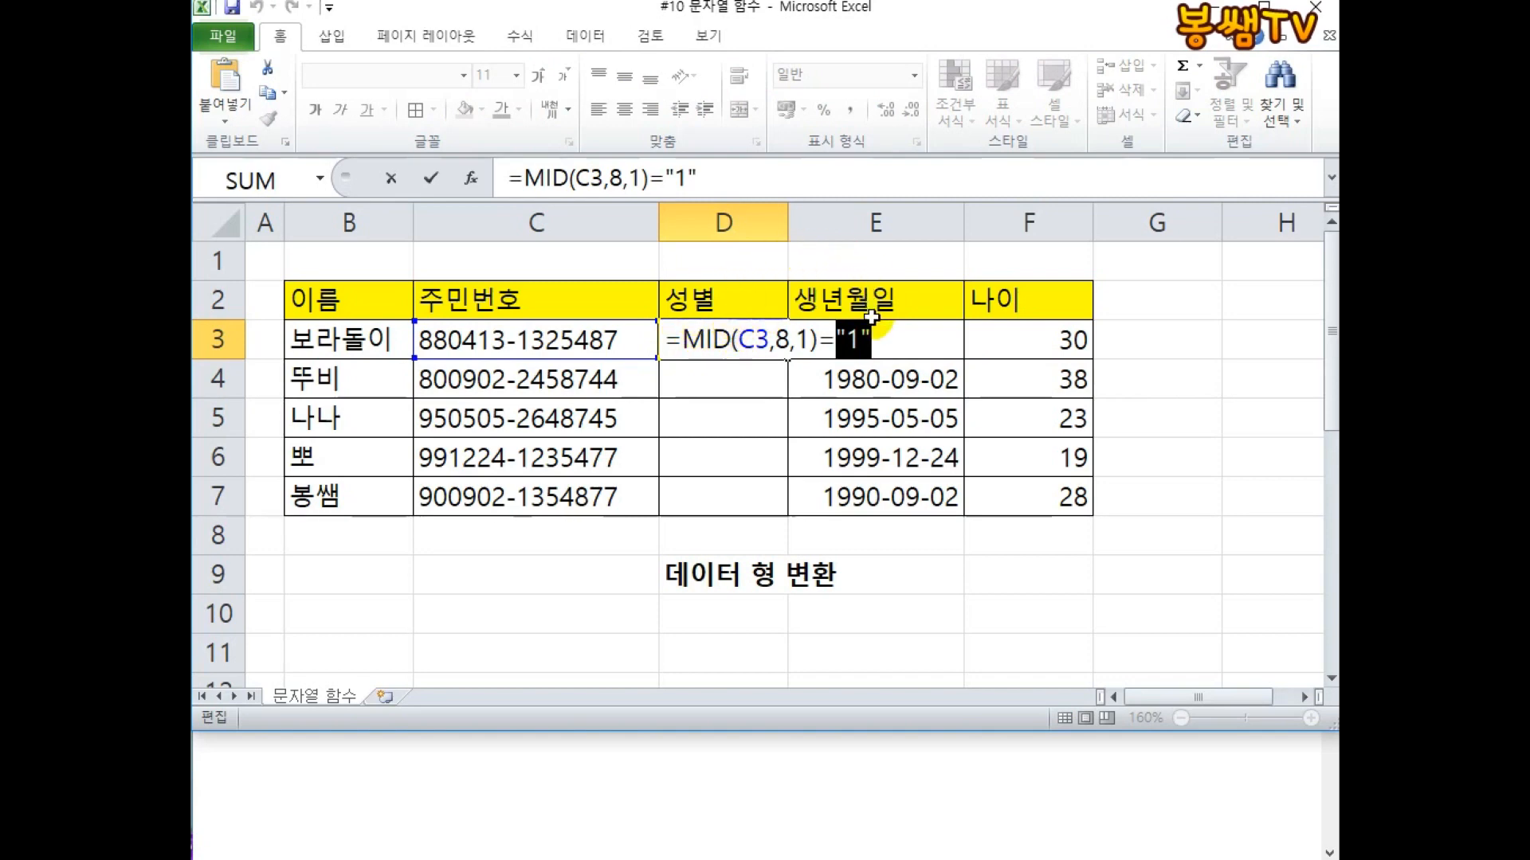
{"action": "key", "text": "BackSpace"}
{"action": "type", "text": "1"}
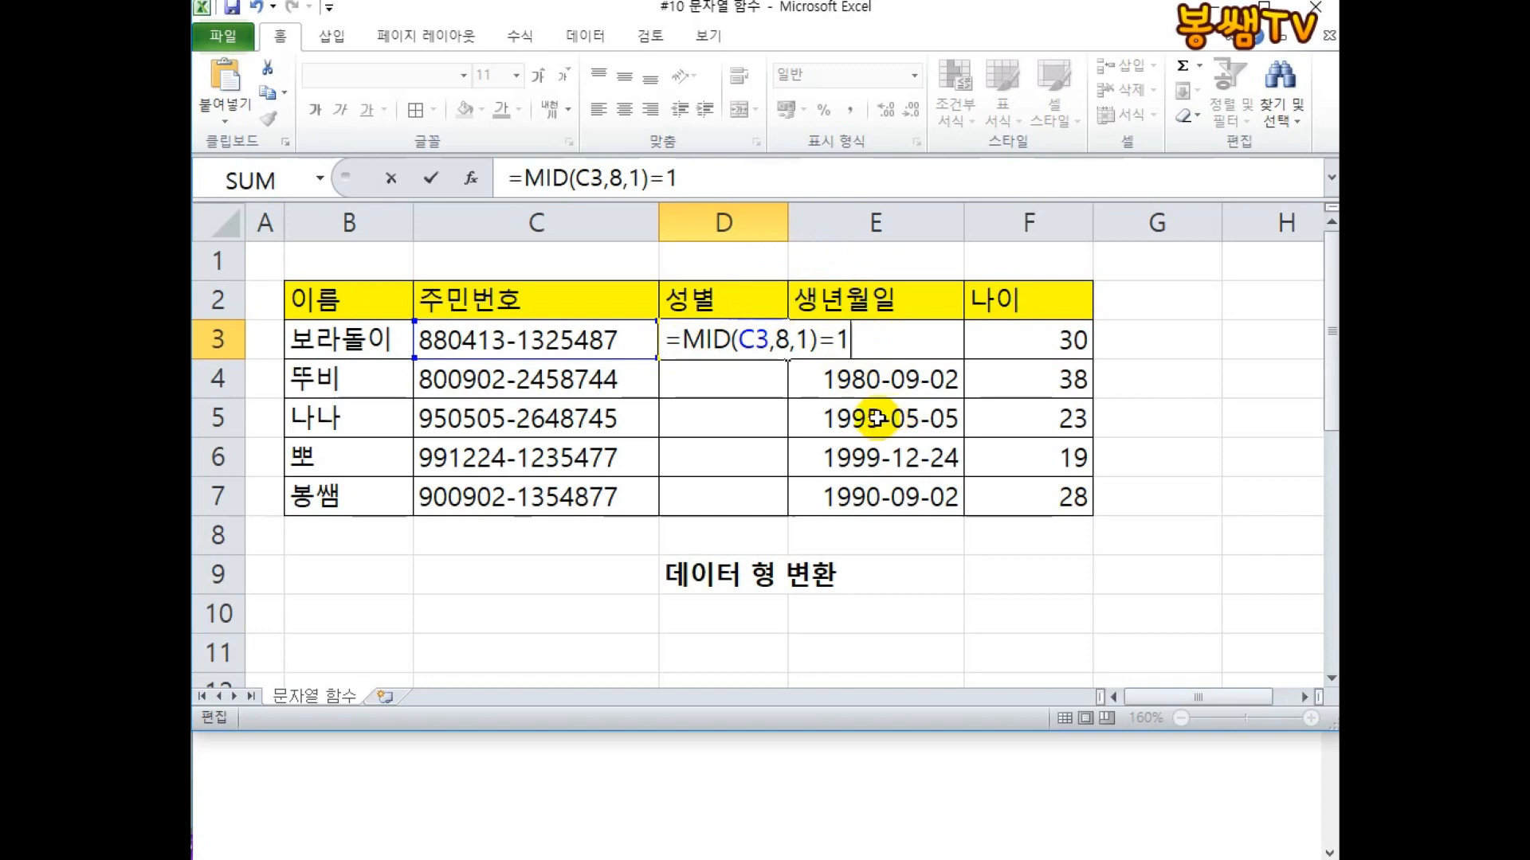
{"action": "left_click", "coordinate": [819, 340]}
{"action": "left_click", "coordinate": [695, 339]}
{"action": "type", "text": "*1"}
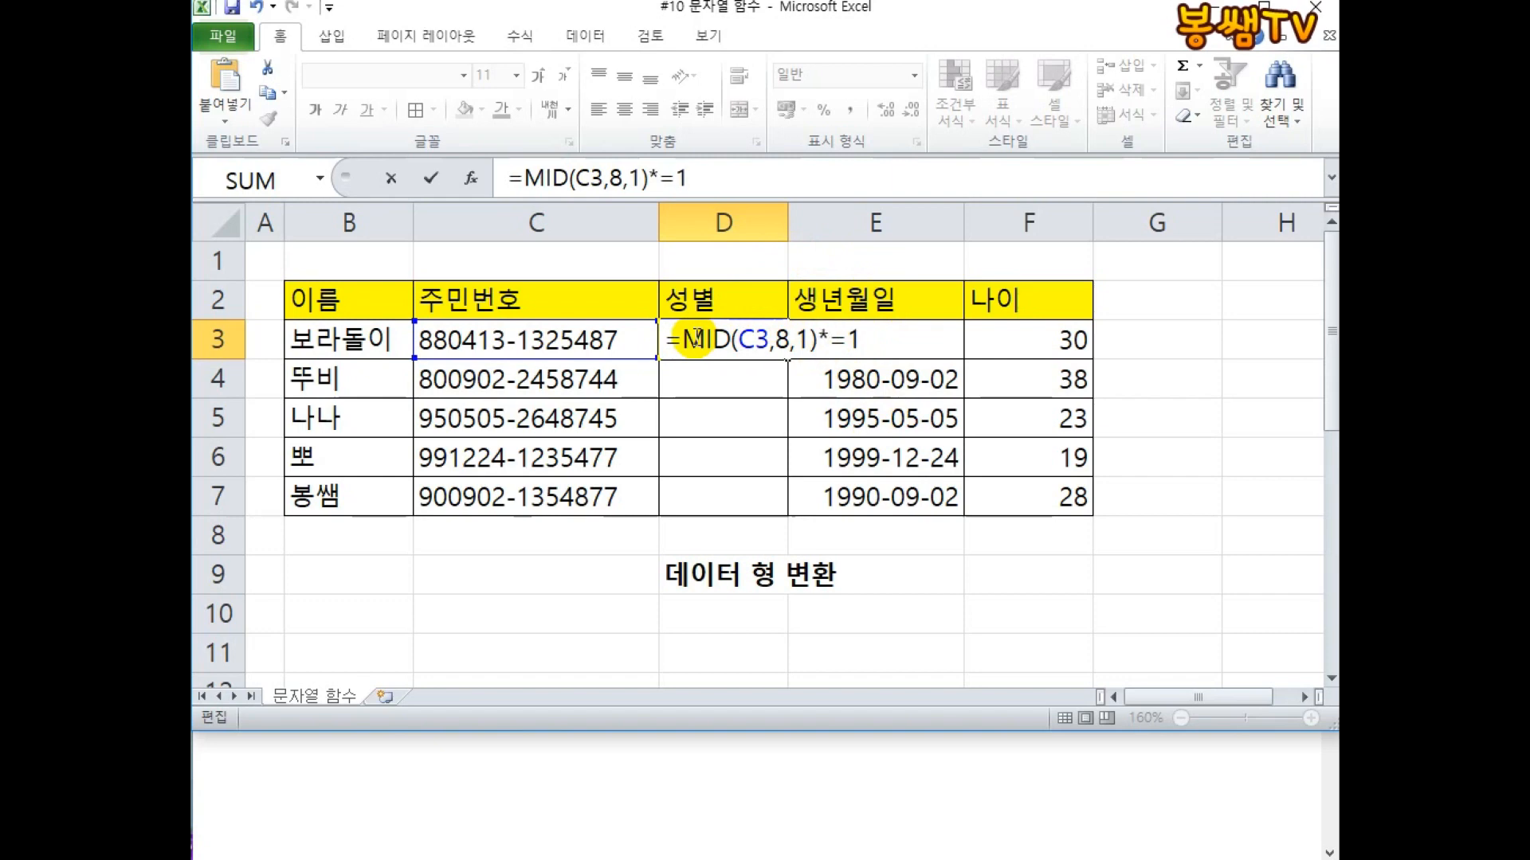
{"action": "left_click_drag", "start_coordinate": [682, 340], "coordinate": [846, 340]}
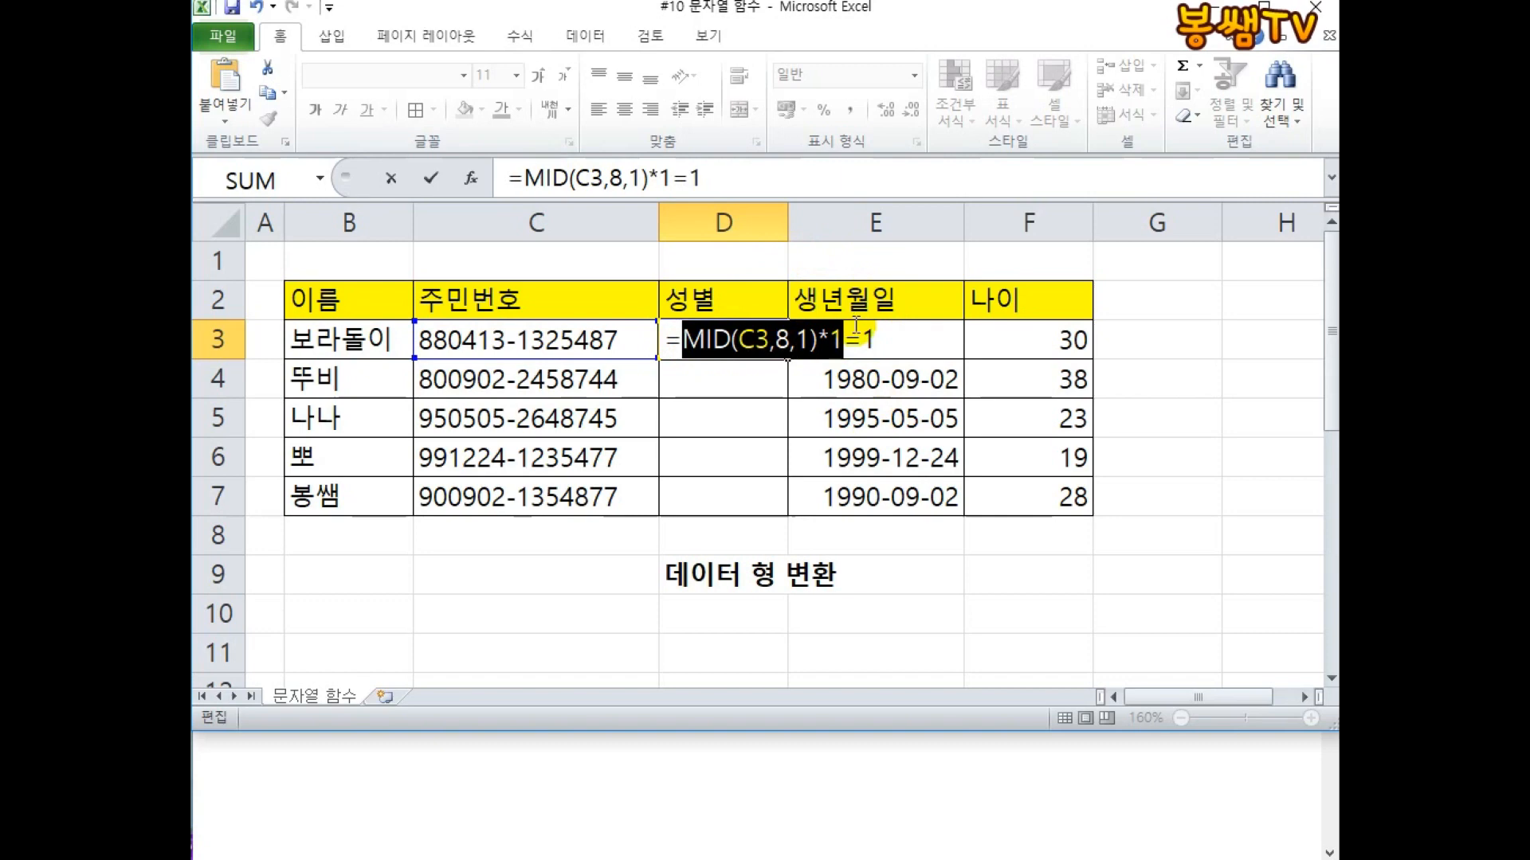
{"action": "key", "text": "Return"}
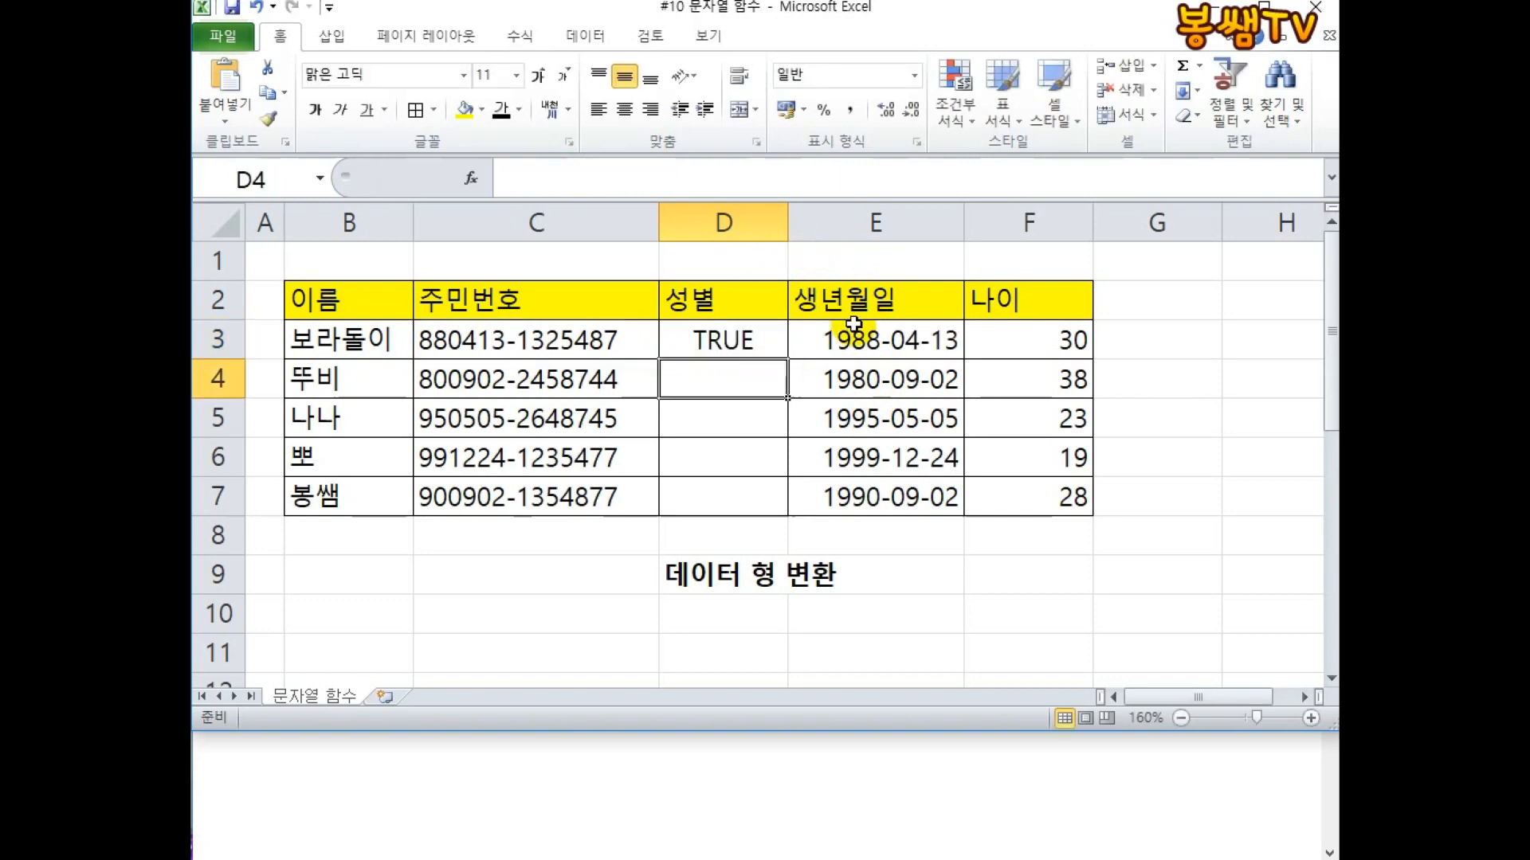
Undo the recent changes back to the original gender (성별) formulas in D3 to D7 and the LEFT formula in C9.
{"action": "double_click", "coordinate": [752, 341]}
{"action": "key", "text": "Escape"}
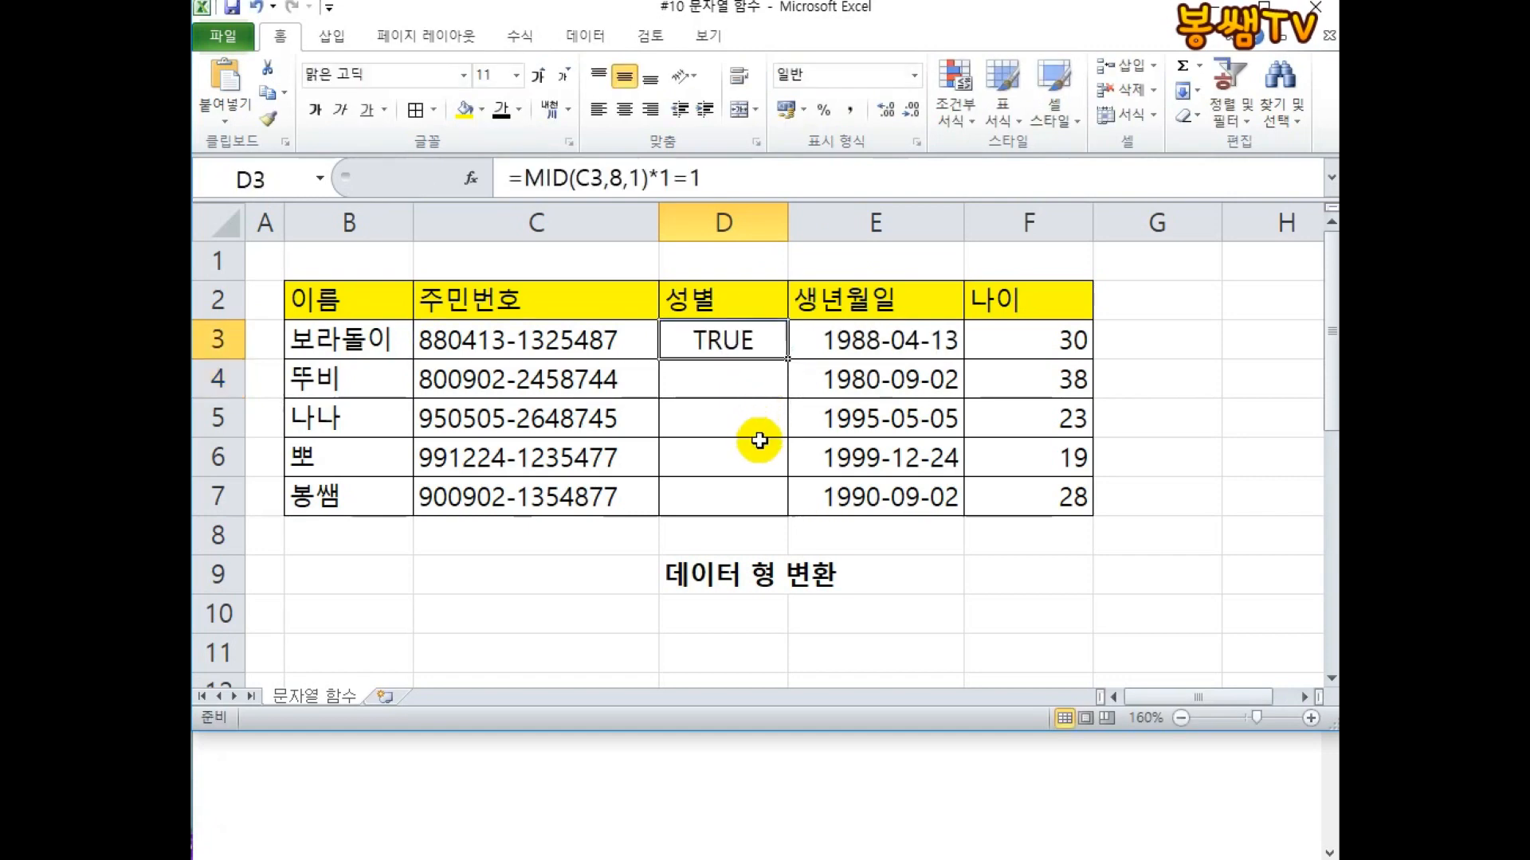
{"action": "key", "text": "ctrl+z"}
{"action": "key", "text": "ctrl+z"}
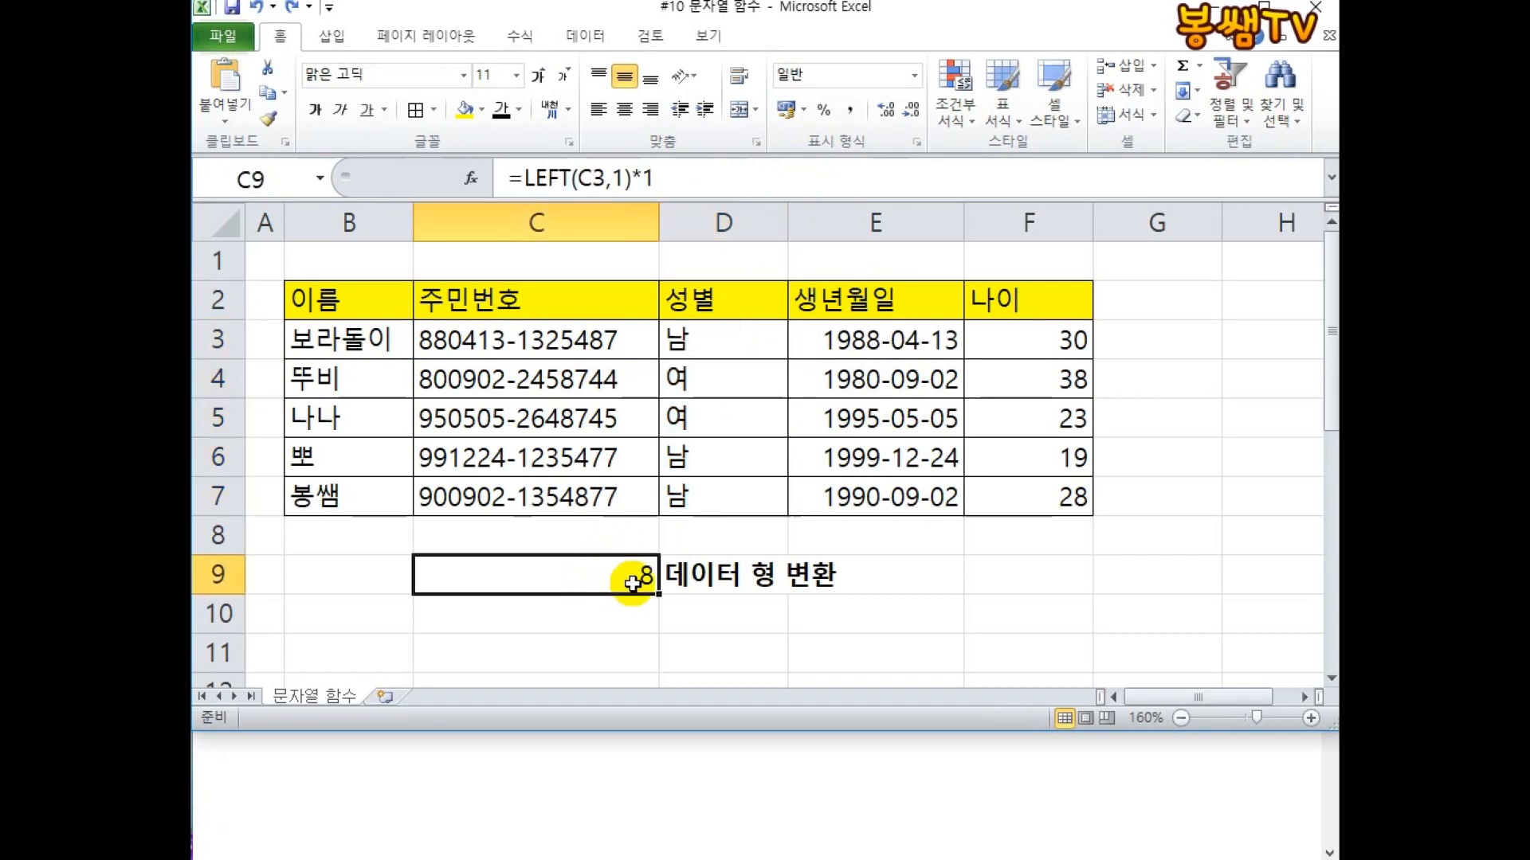
Copy the formula text =LEFT(C3,1)*1 from C9 and enter it in B9.
{"action": "double_click", "coordinate": [635, 580]}
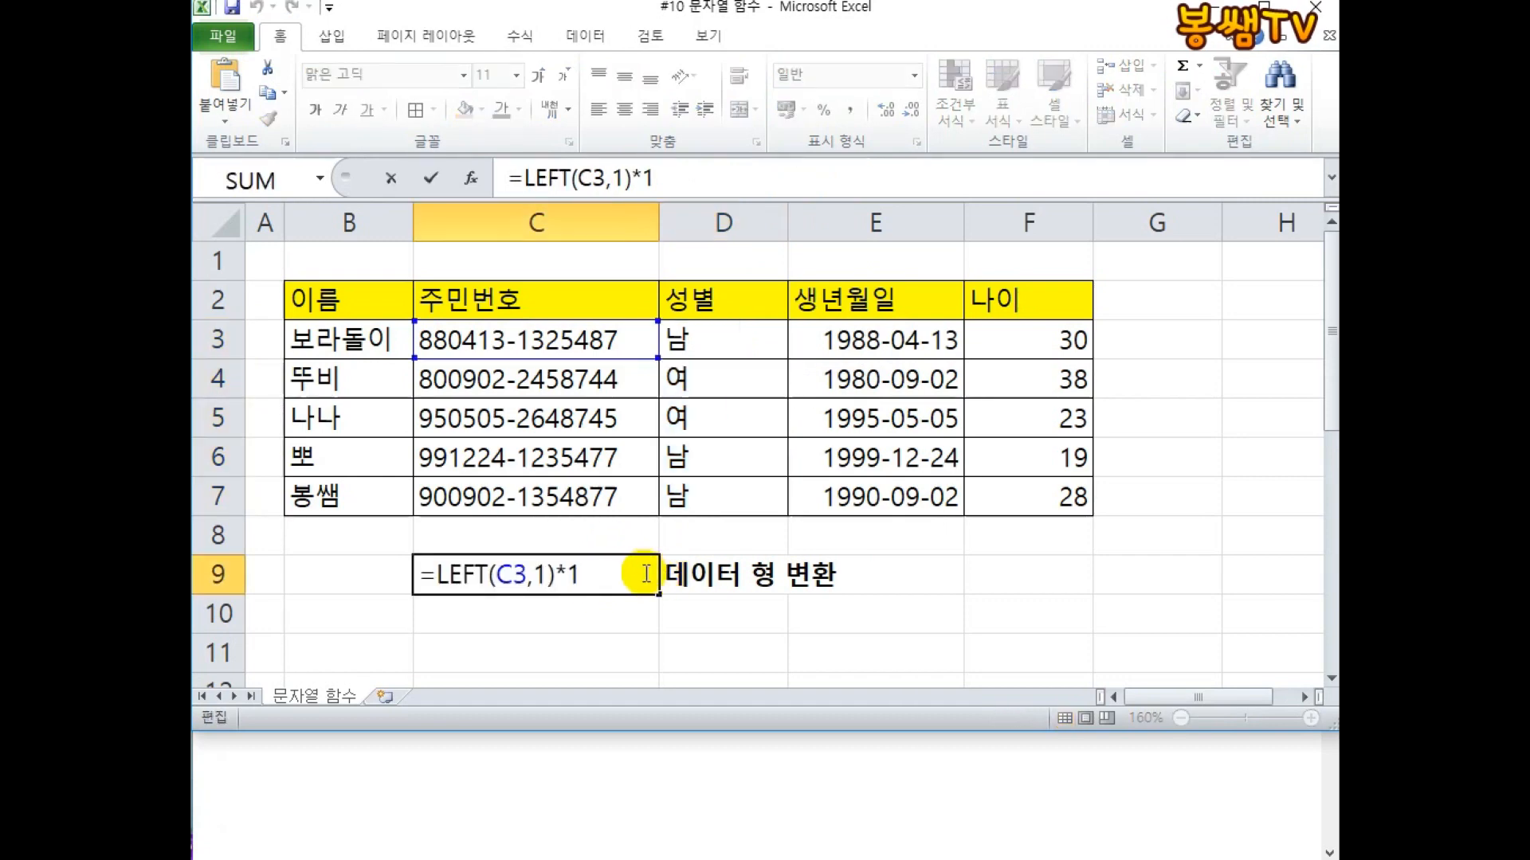
{"action": "left_click_drag", "start_coordinate": [626, 571], "coordinate": [410, 533]}
{"action": "key", "text": "ctrl+c"}
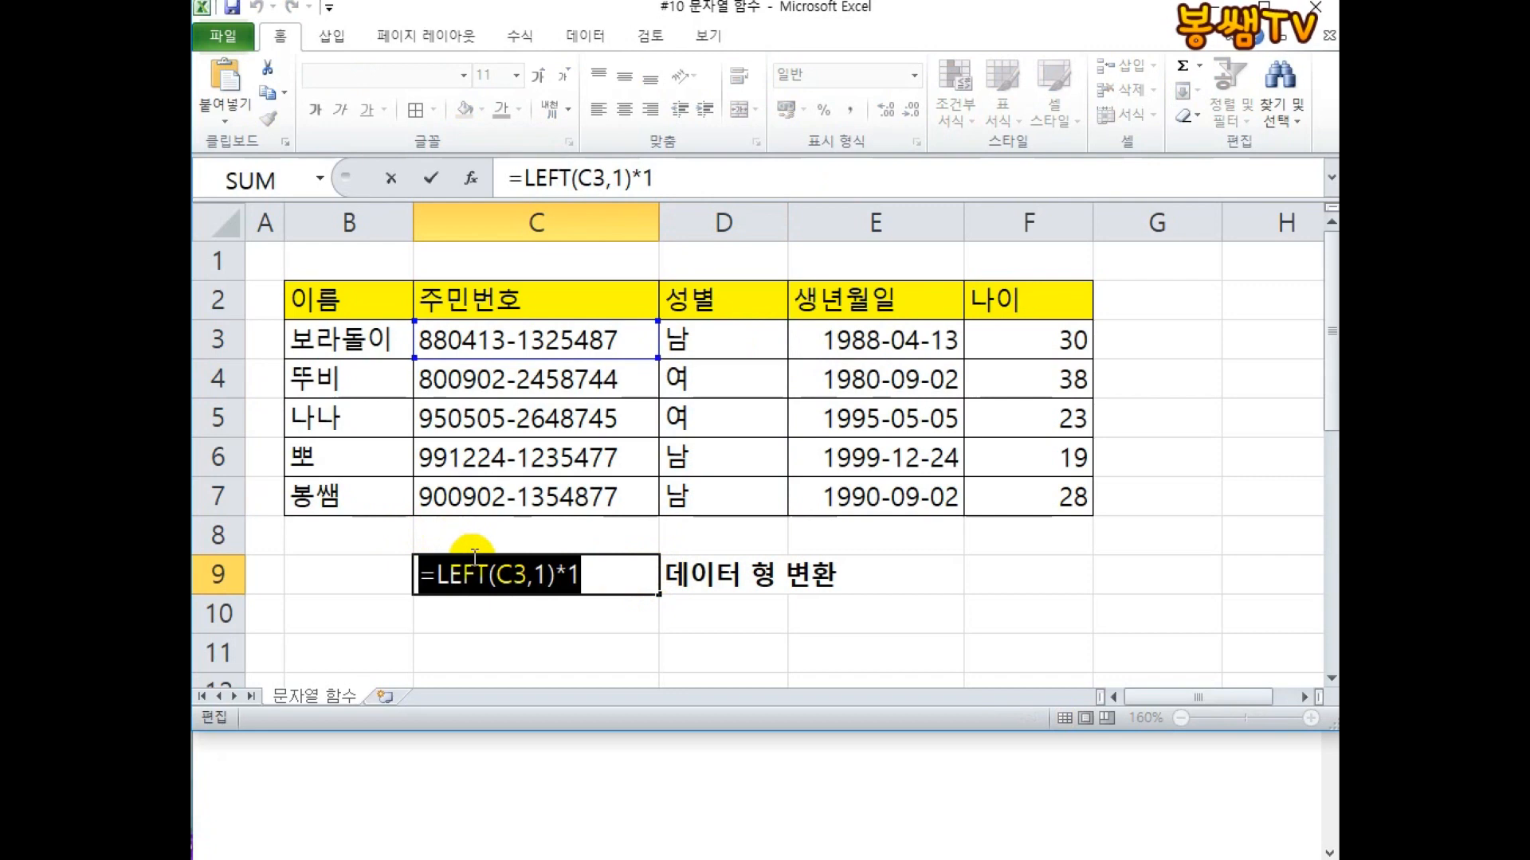
{"action": "key", "text": "Escape"}
{"action": "left_click", "coordinate": [349, 590]}
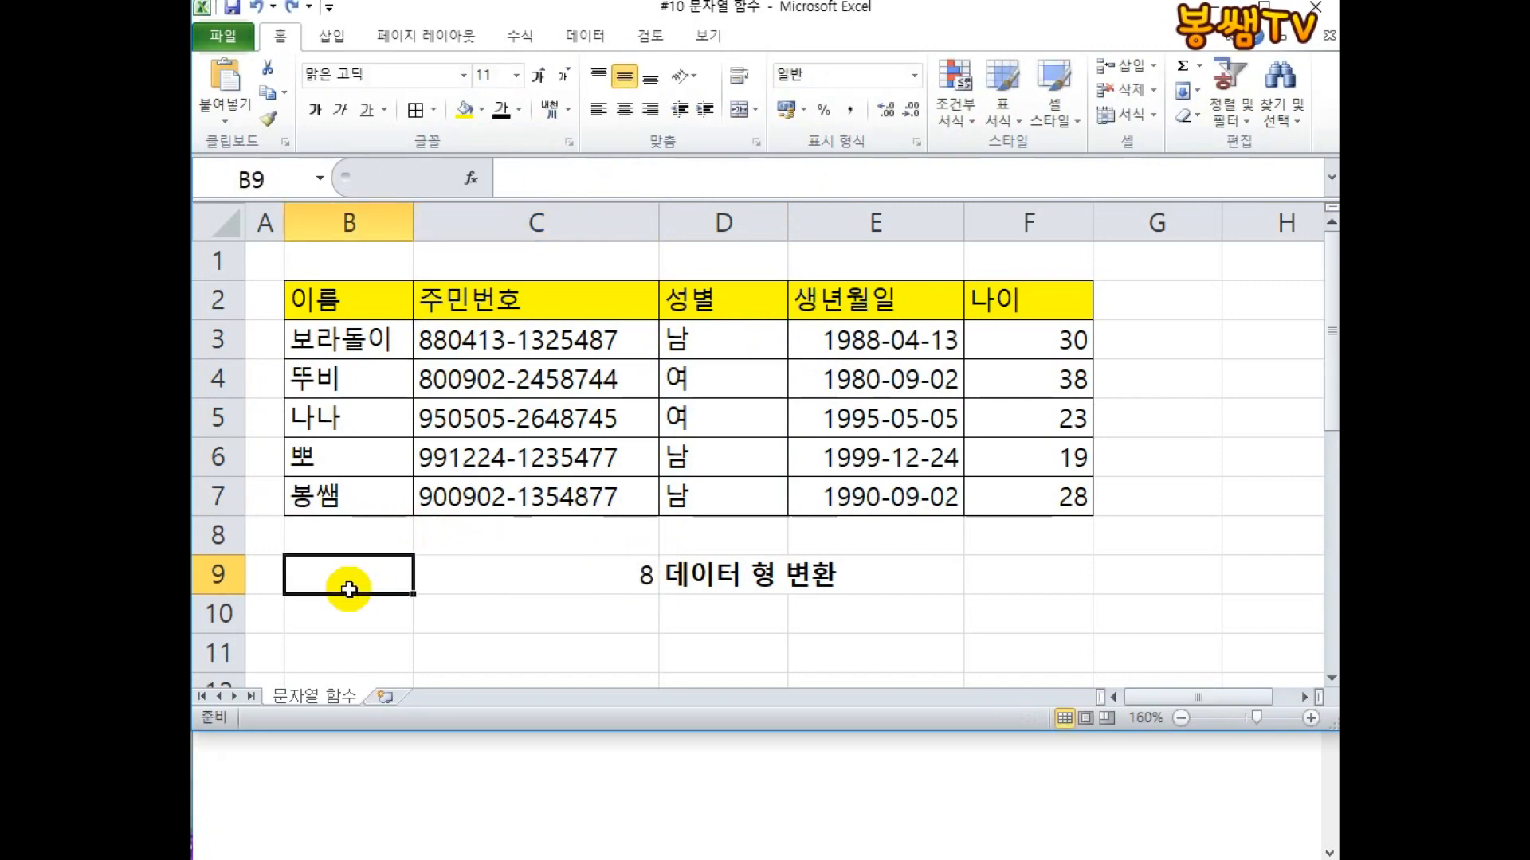
{"action": "type", "text": "'"}
{"action": "key", "text": "ctrl+v"}
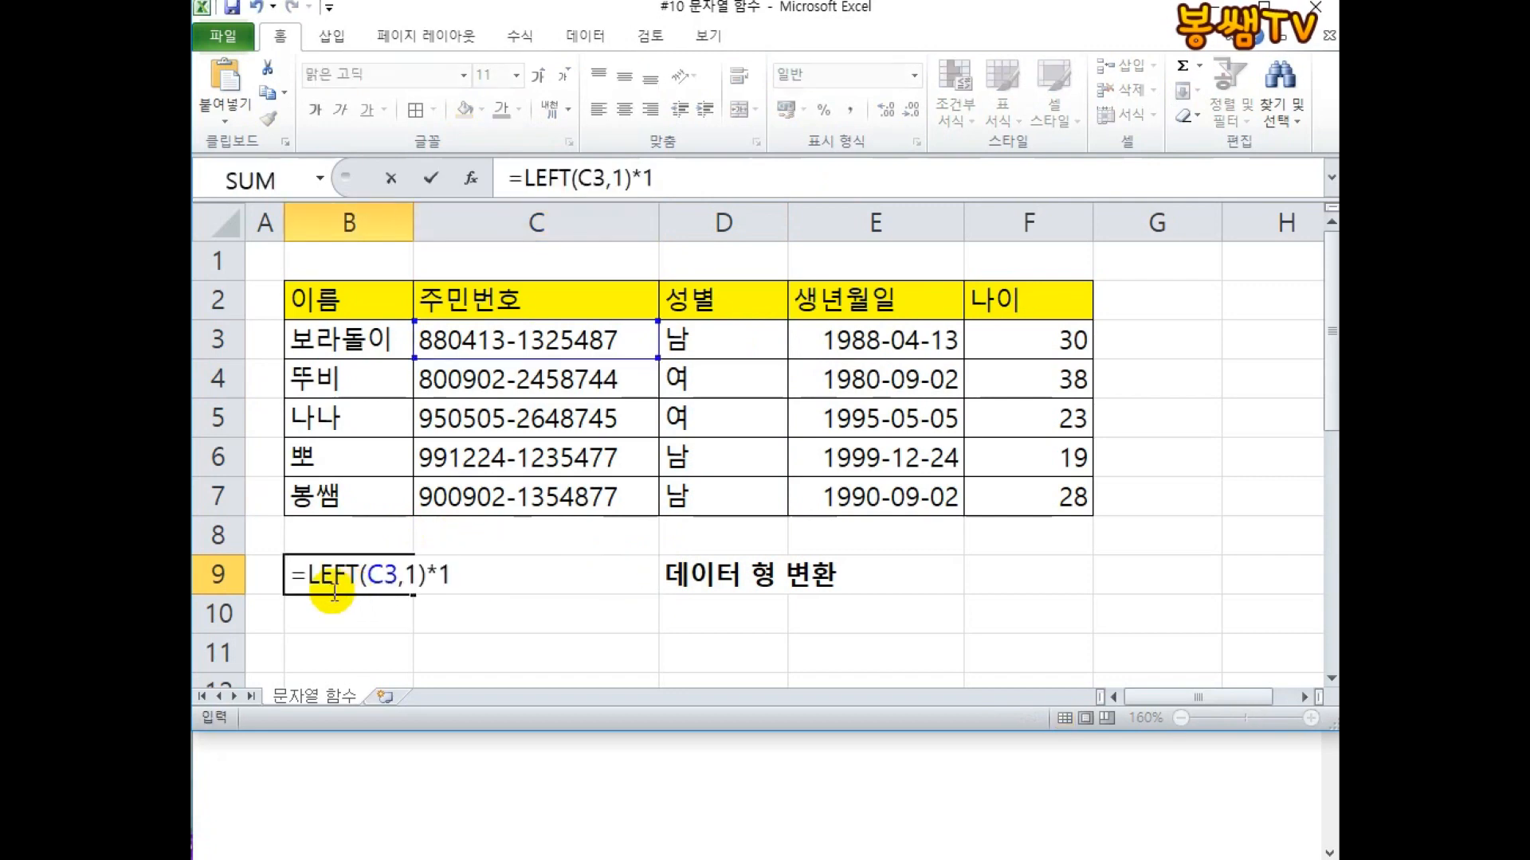
{"action": "key", "text": "Return"}
Turn C9's formula into displayed text by prefixing it with an apostrophe, as '=LEFT(C3,1)*1.
{"action": "double_click", "coordinate": [531, 566]}
{"action": "left_click", "coordinate": [426, 574]}
{"action": "type", "text": "'=LEFT(C3,1)*1"}
{"action": "key", "text": "Return"}
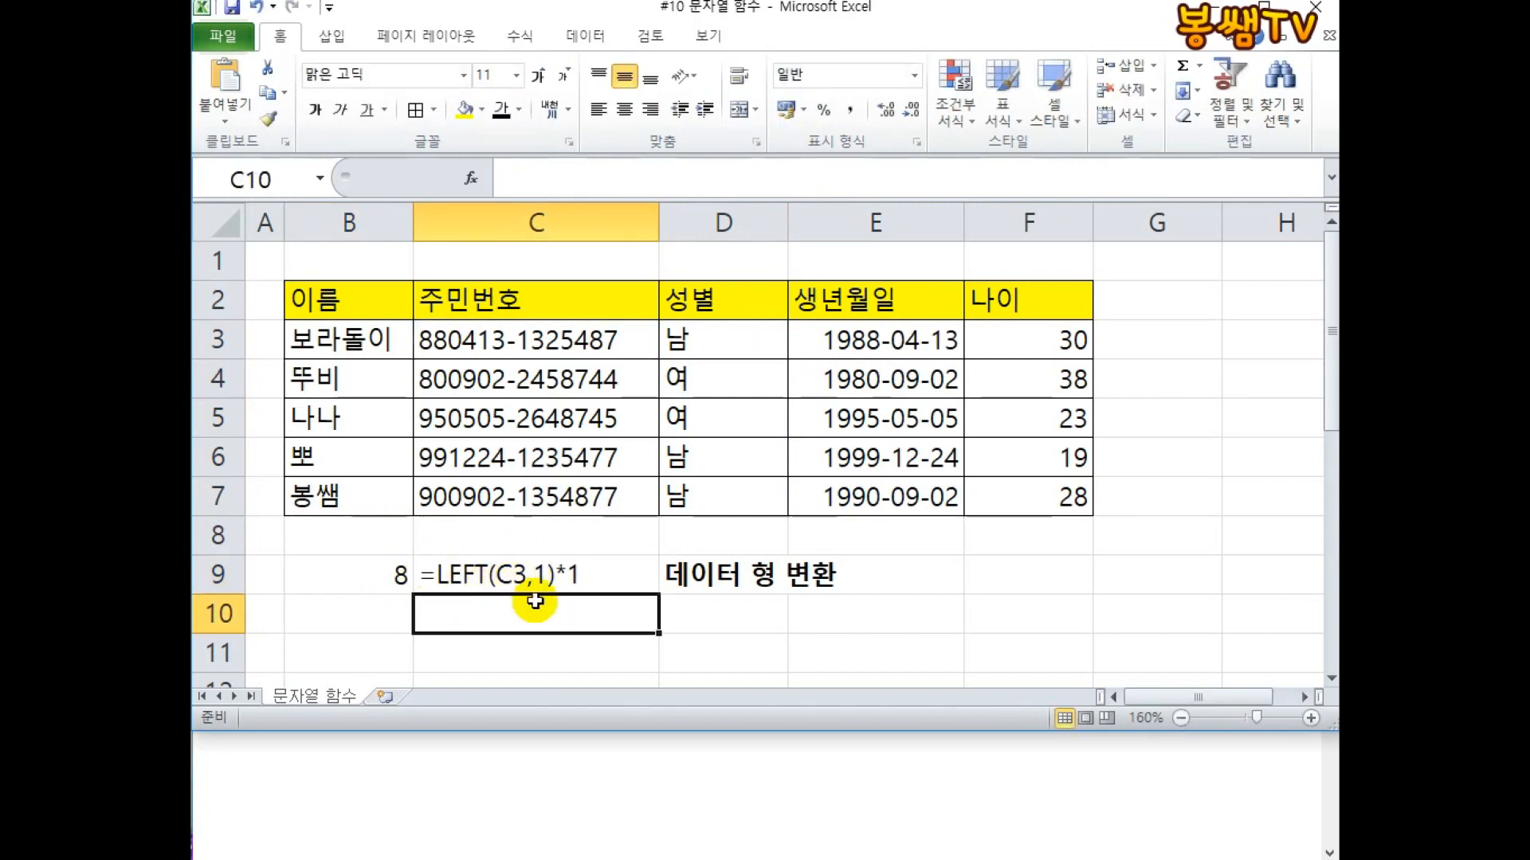
Format the formula text in C9 as bold with a red font colour.
{"action": "left_click", "coordinate": [710, 605]}
{"action": "right_click", "coordinate": [576, 584]}
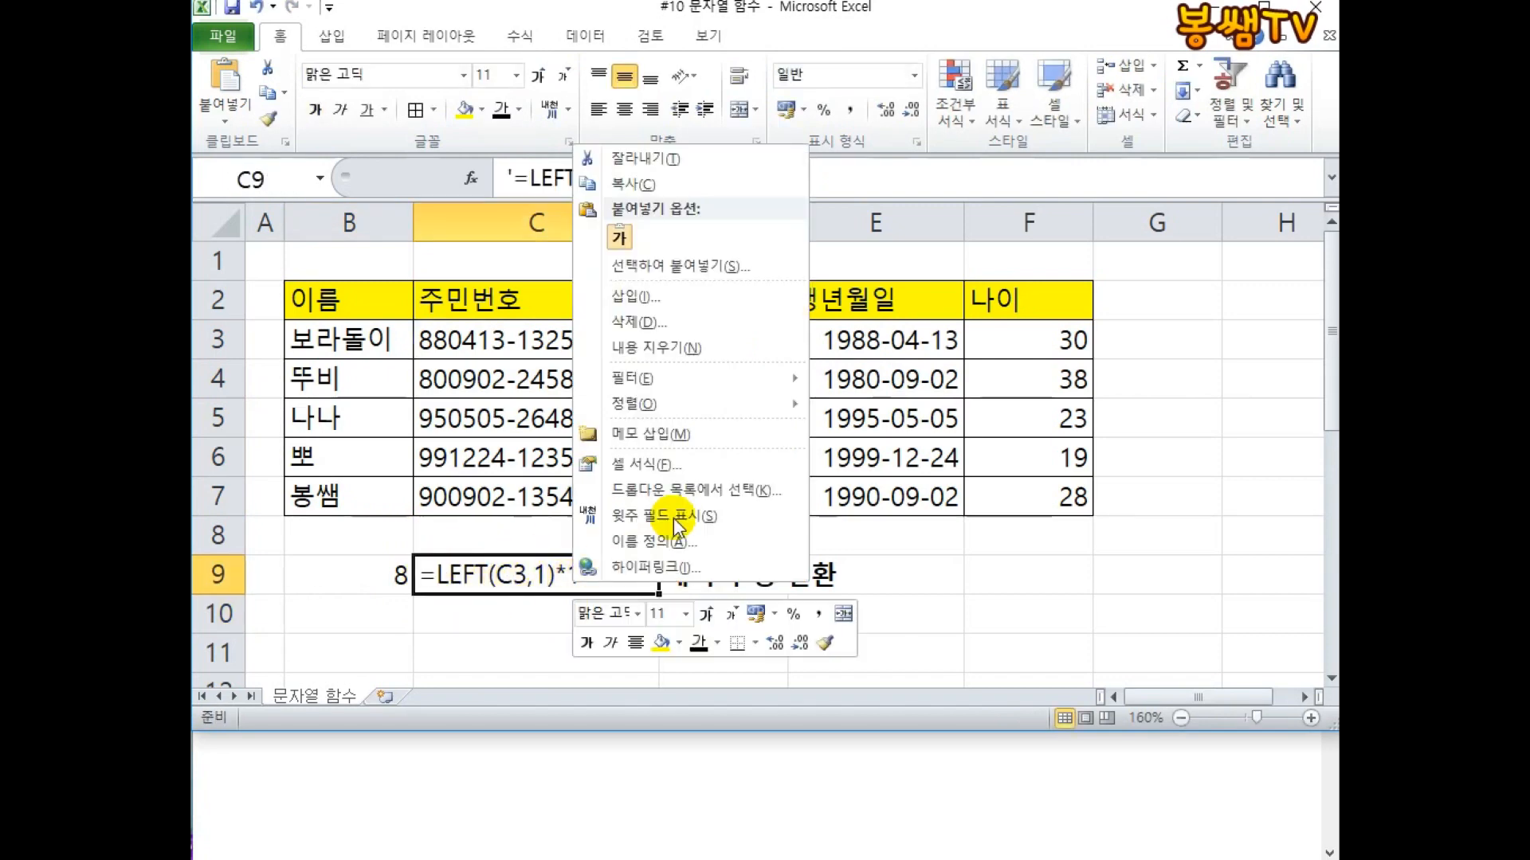
{"action": "left_click", "coordinate": [588, 642]}
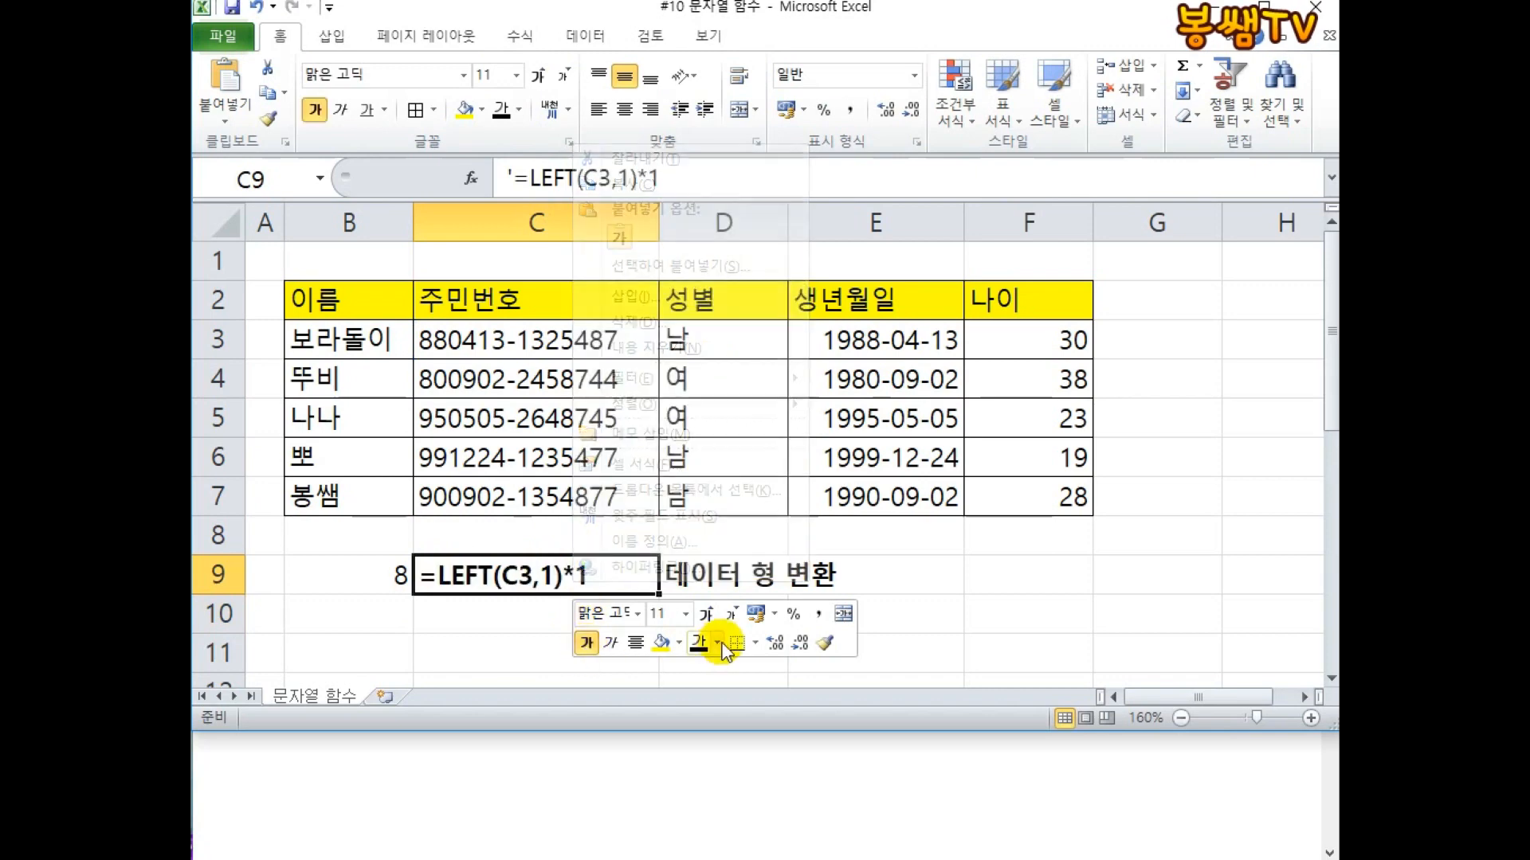
{"action": "left_click", "coordinate": [717, 642]}
{"action": "left_click", "coordinate": [700, 836]}
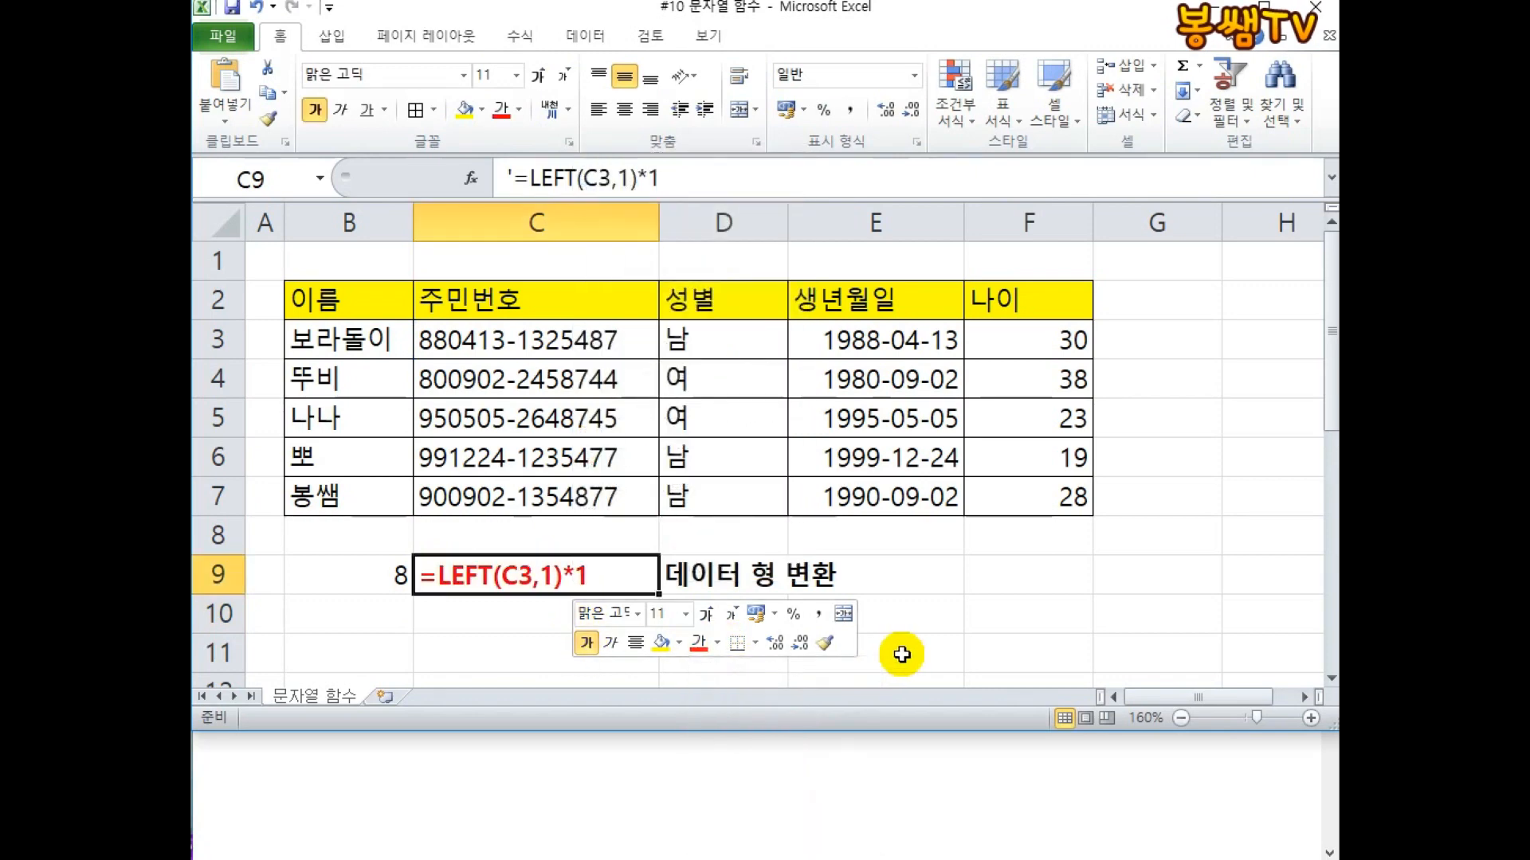
{"action": "left_click", "coordinate": [894, 649]}
{"action": "left_click", "coordinate": [877, 545]}
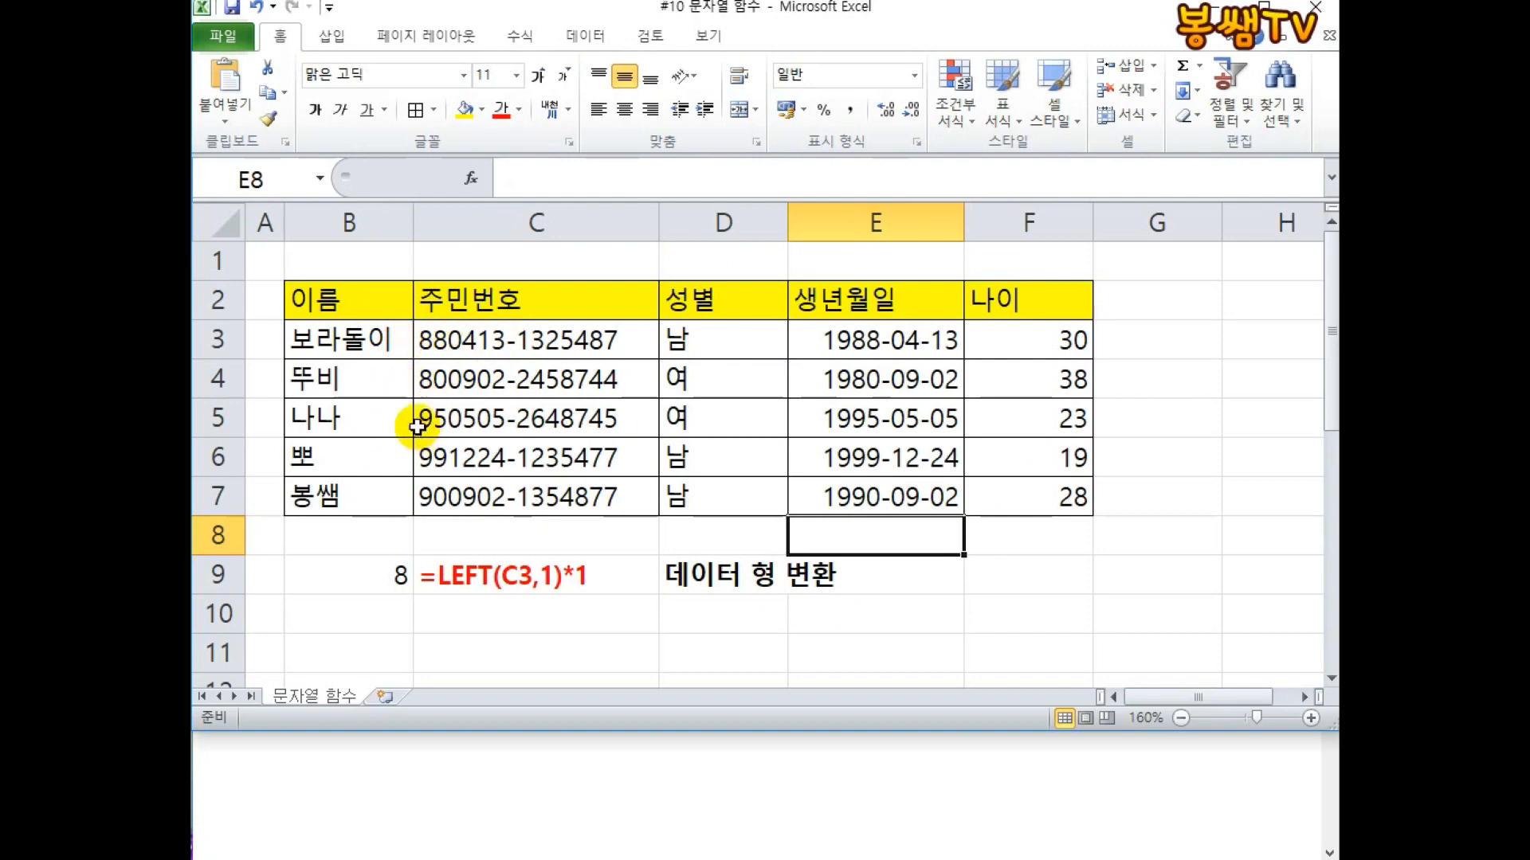
Change the ID number in C3 so that its two leading year digits are 11 and its gender digit after the hyphen is 3.
{"action": "left_click", "coordinate": [476, 338]}
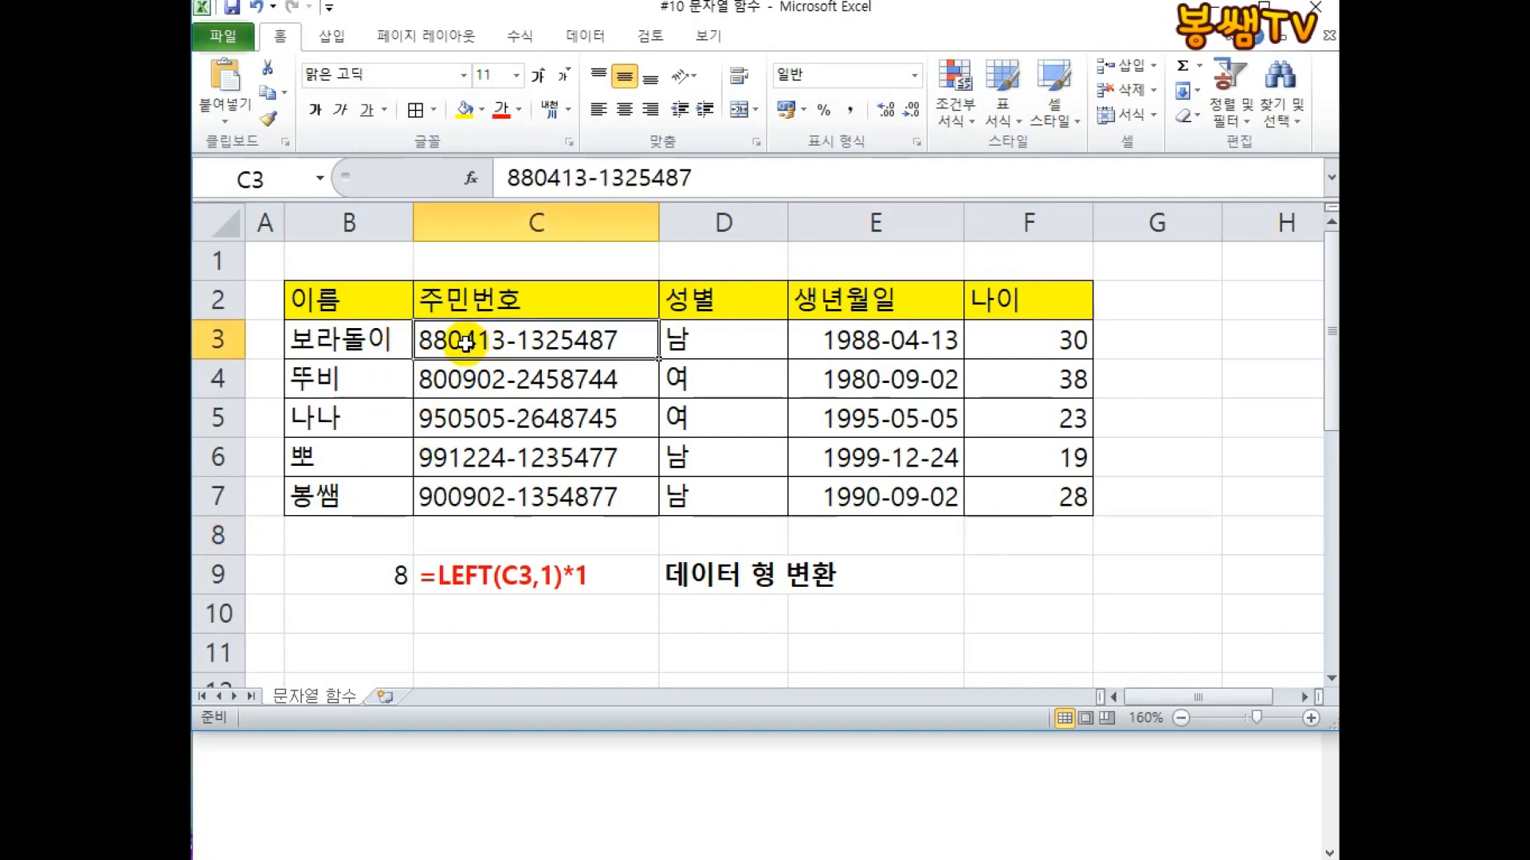
{"action": "double_click", "coordinate": [444, 341]}
{"action": "left_click_drag", "start_coordinate": [434, 341], "coordinate": [451, 346]}
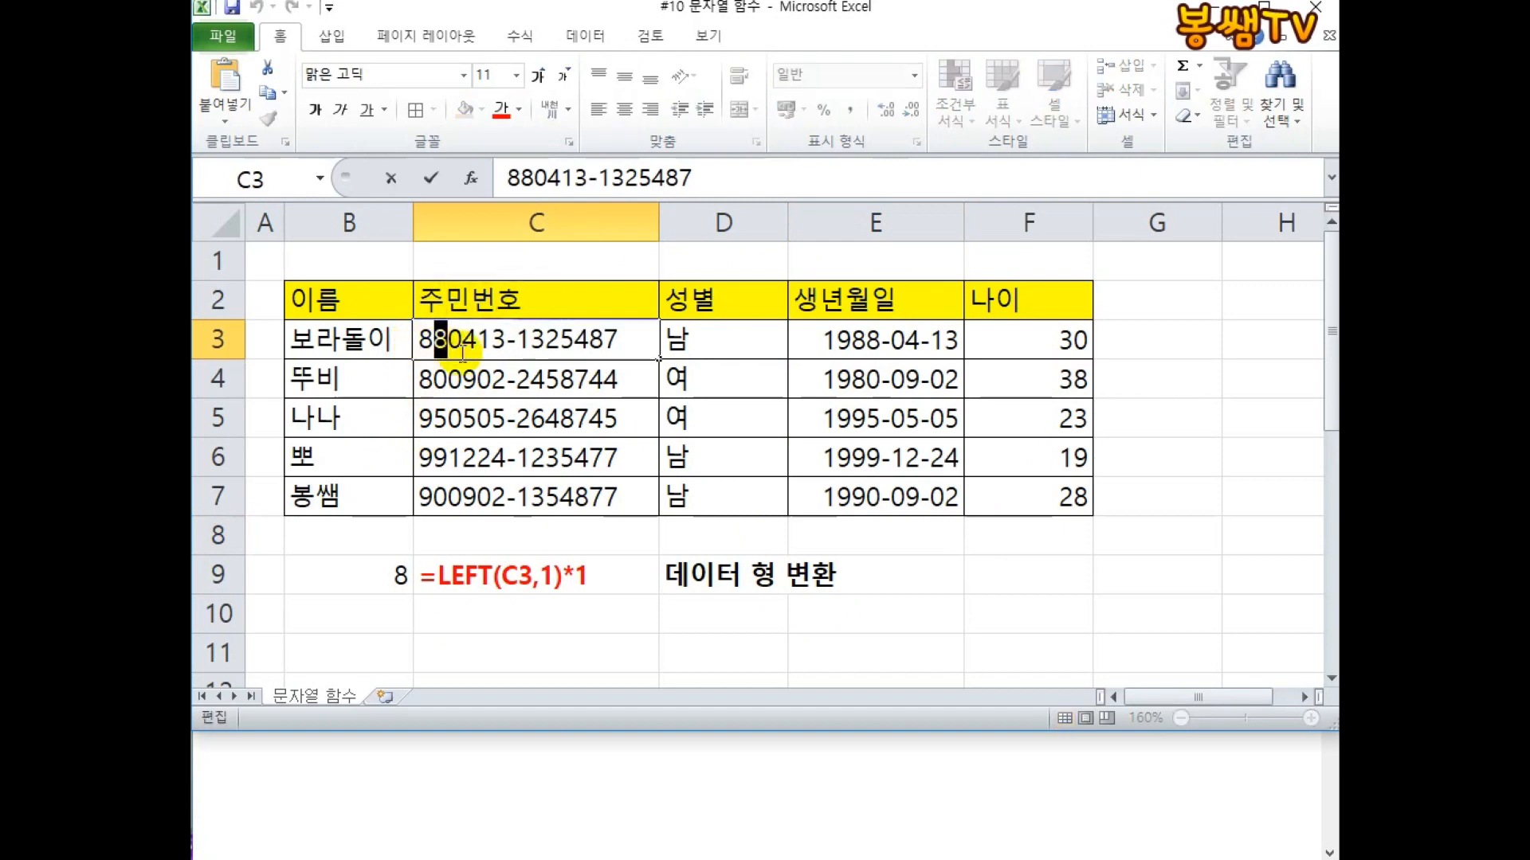
{"action": "key", "text": "BackSpace"}
{"action": "key", "text": "BackSpace"}
{"action": "type", "text": "11"}
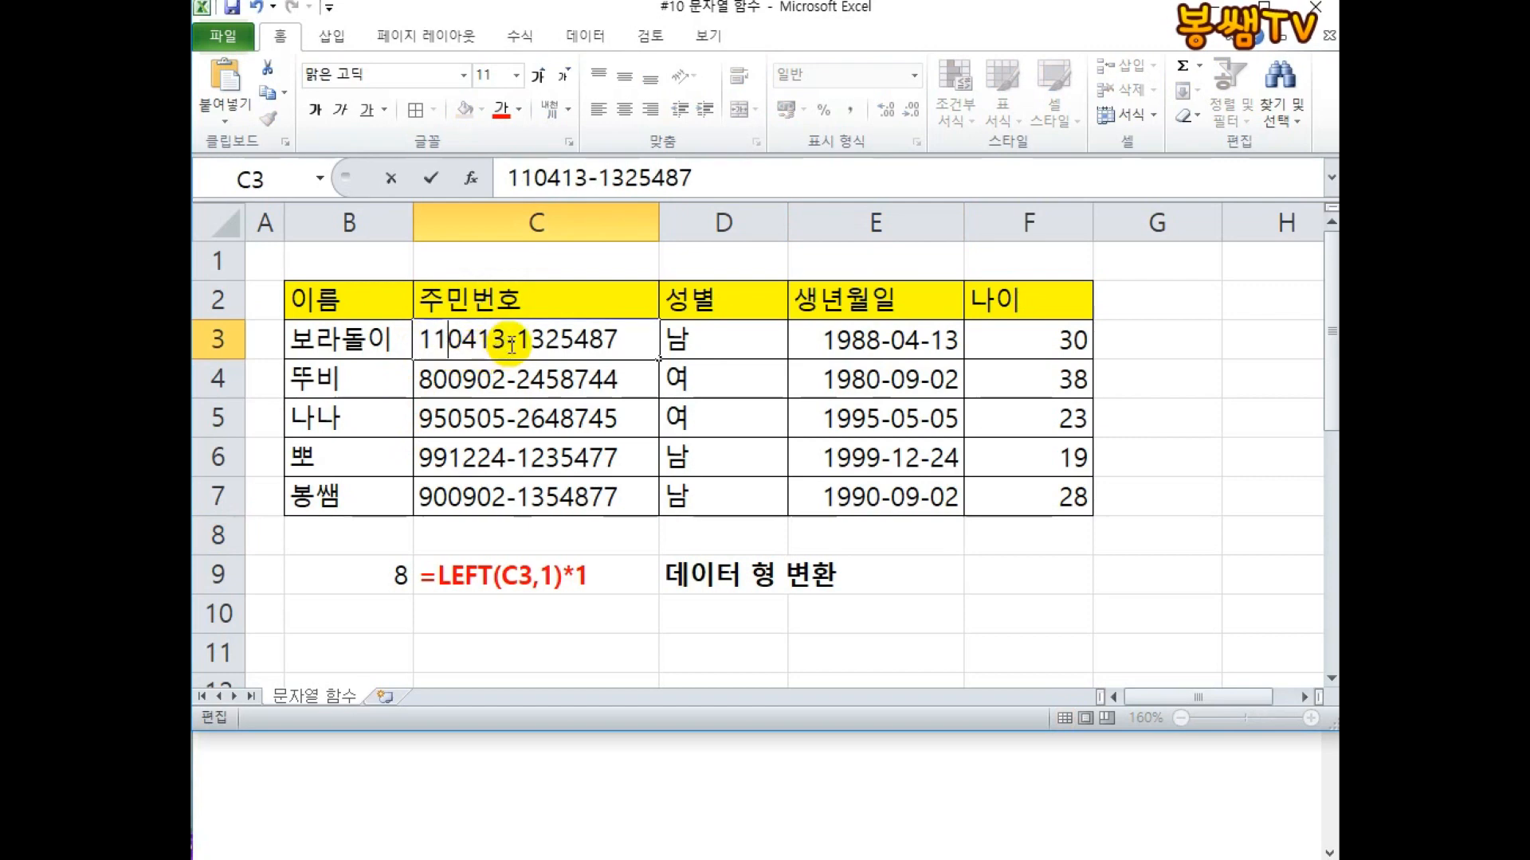
{"action": "left_click_drag", "start_coordinate": [517, 342], "coordinate": [526, 344]}
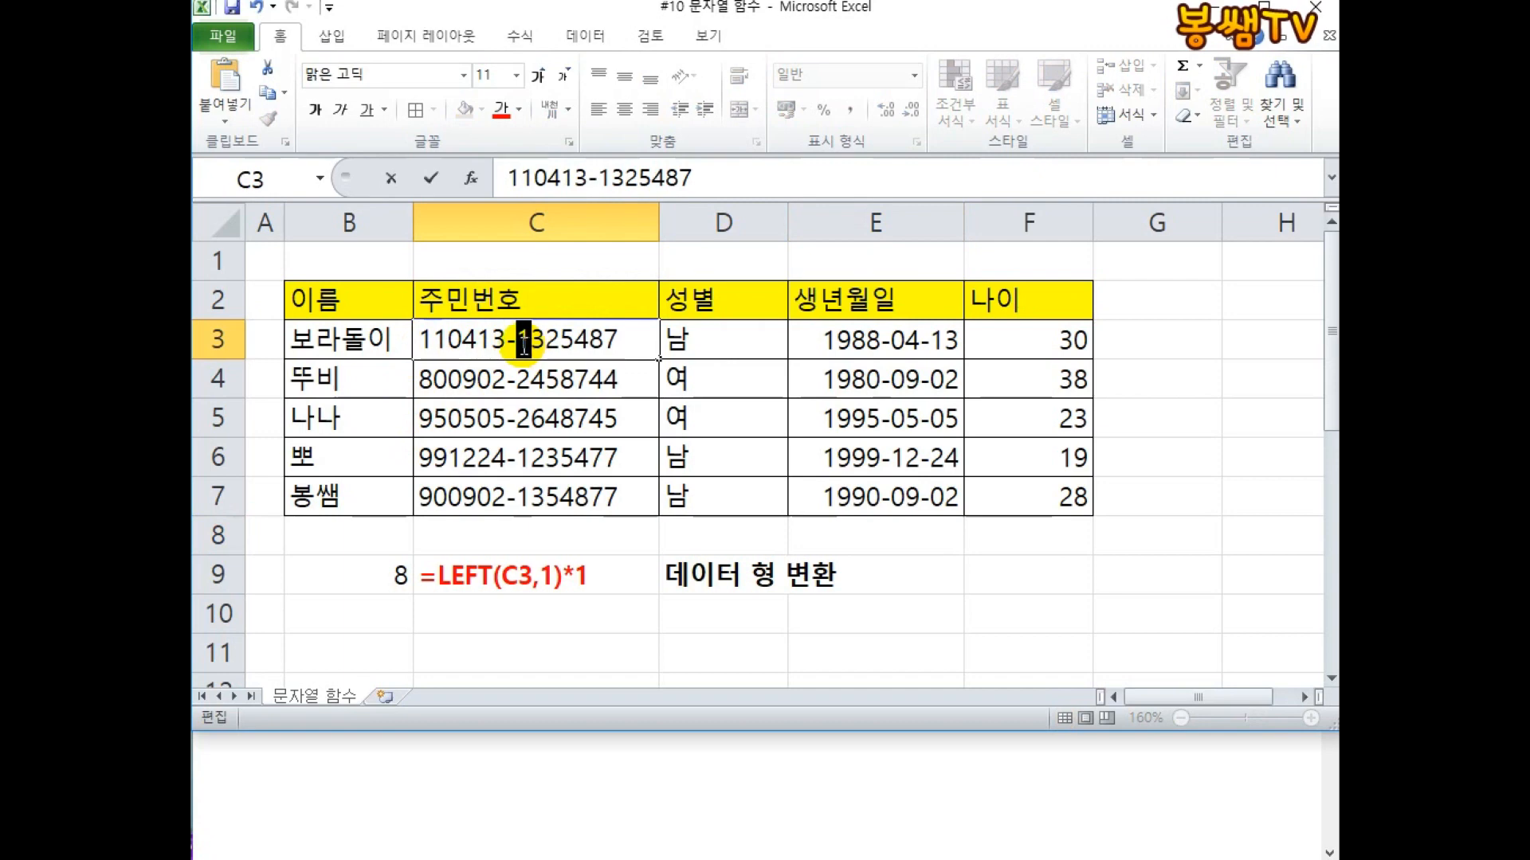
{"action": "type", "text": "3"}
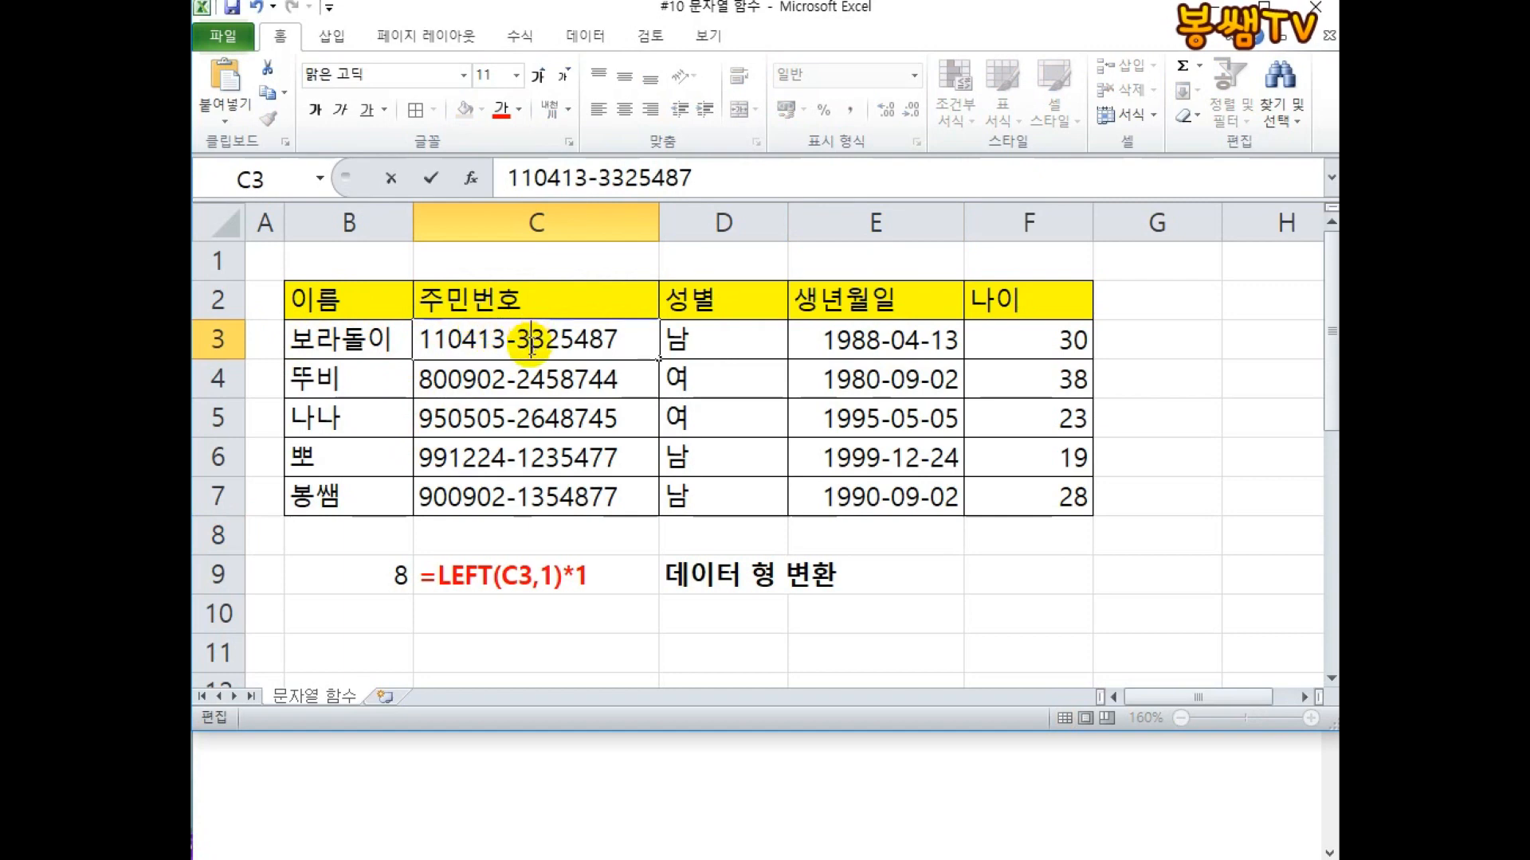
{"action": "key", "text": "Return"}
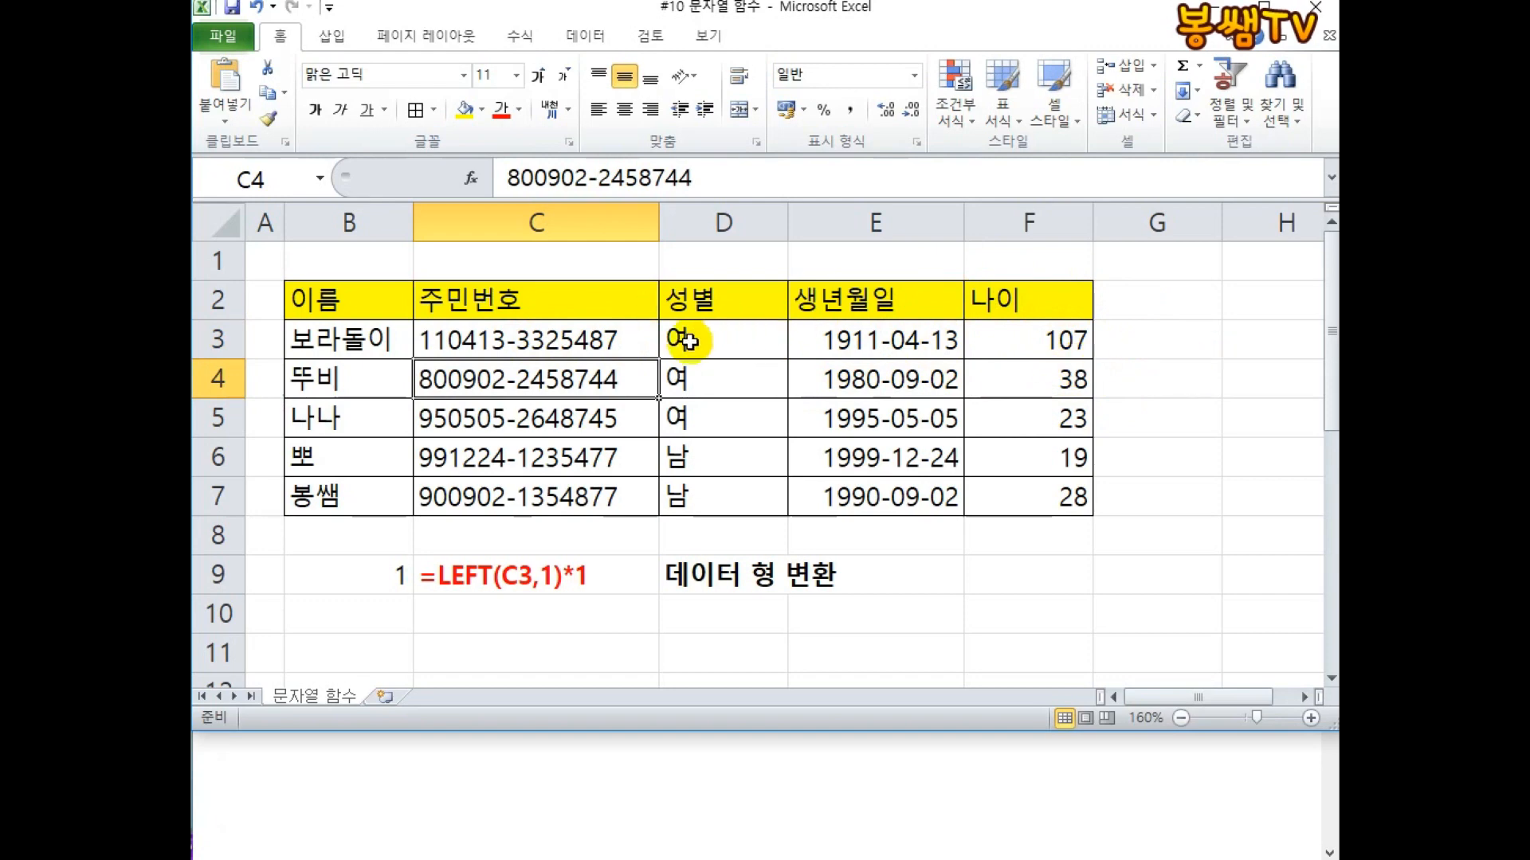
Examine the gender, birth date and age formulas in D3, E3 and F3 without changing them.
{"action": "left_click", "coordinate": [754, 334]}
{"action": "double_click", "coordinate": [756, 334]}
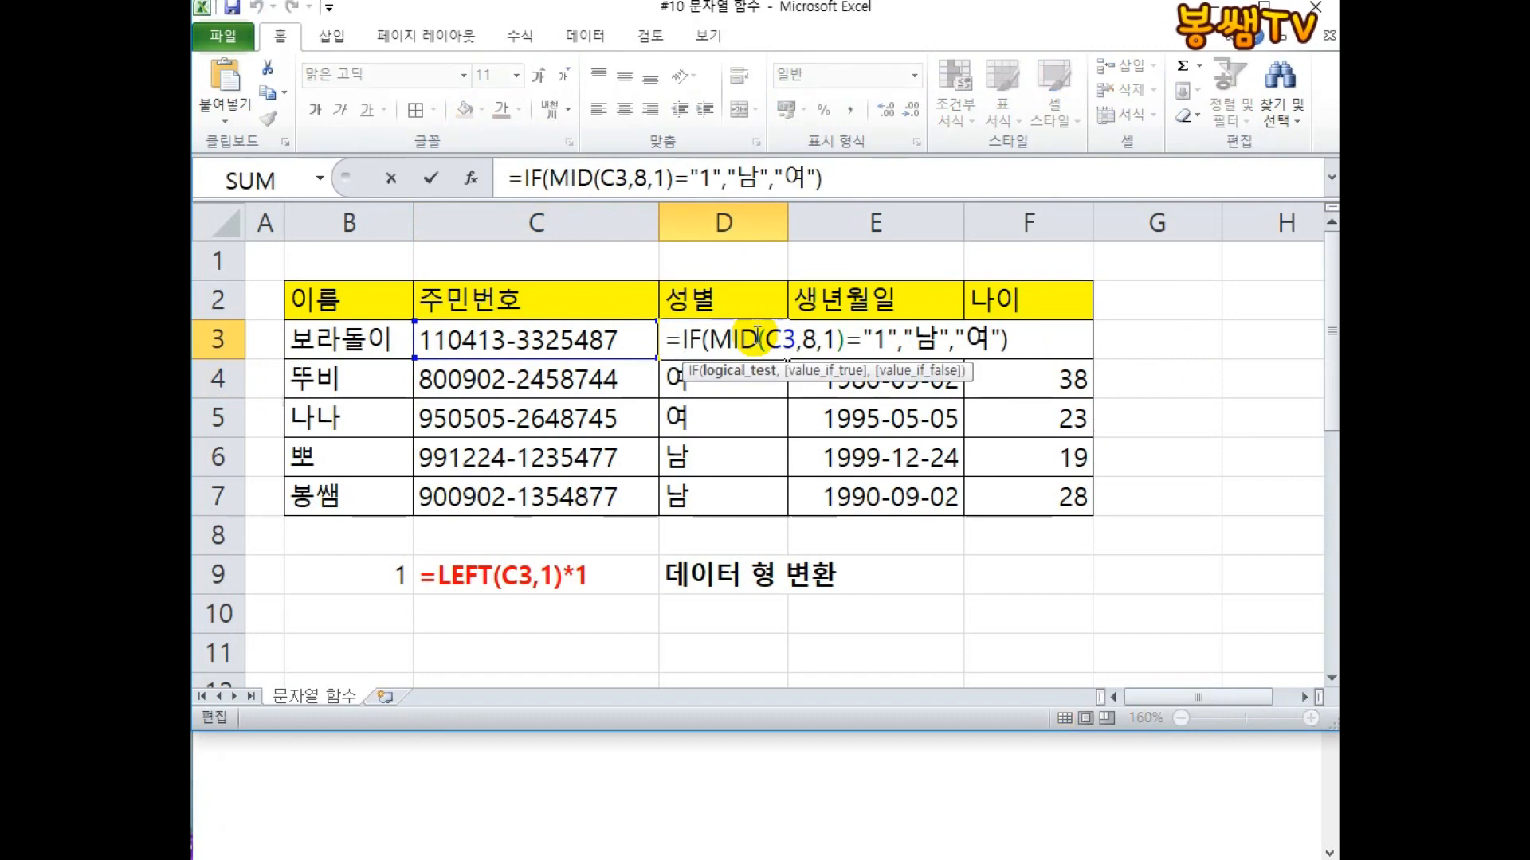
{"action": "key", "text": "Escape"}
{"action": "double_click", "coordinate": [861, 341]}
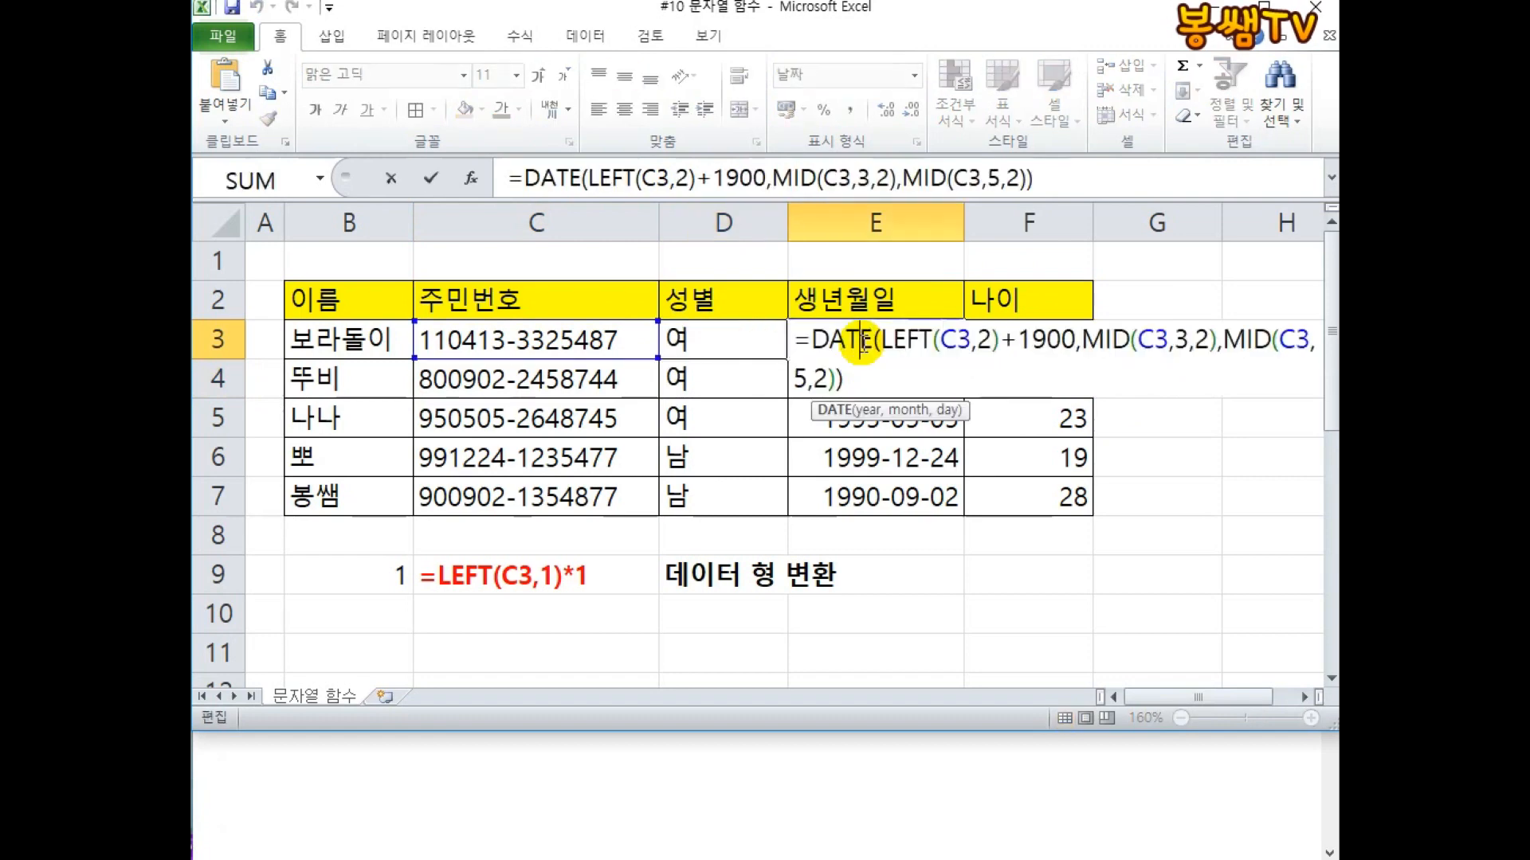
{"action": "key", "text": "Escape"}
{"action": "double_click", "coordinate": [1008, 341]}
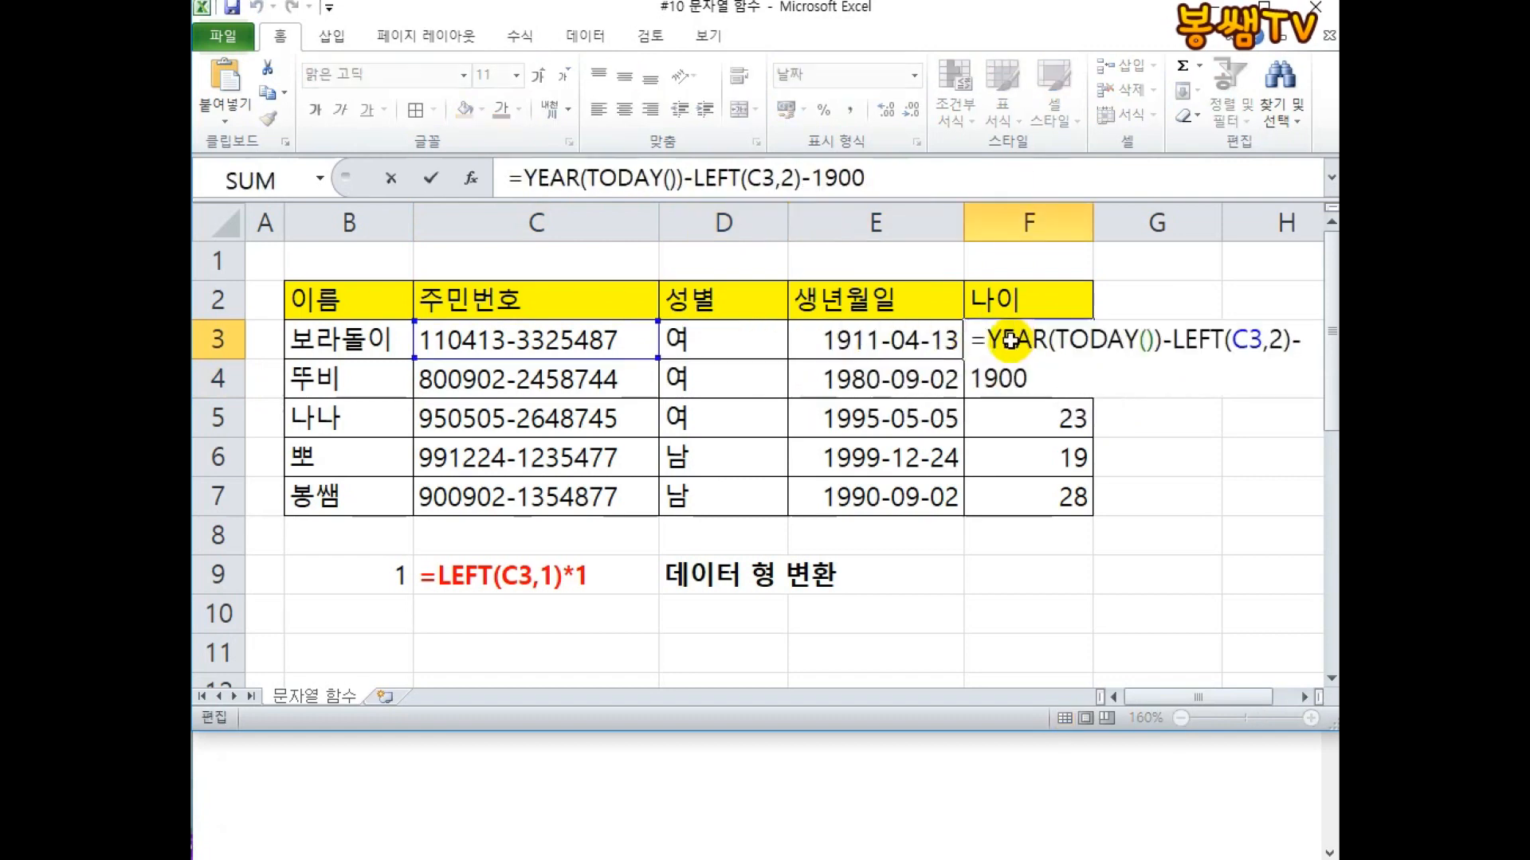
{"action": "key", "text": "Escape"}
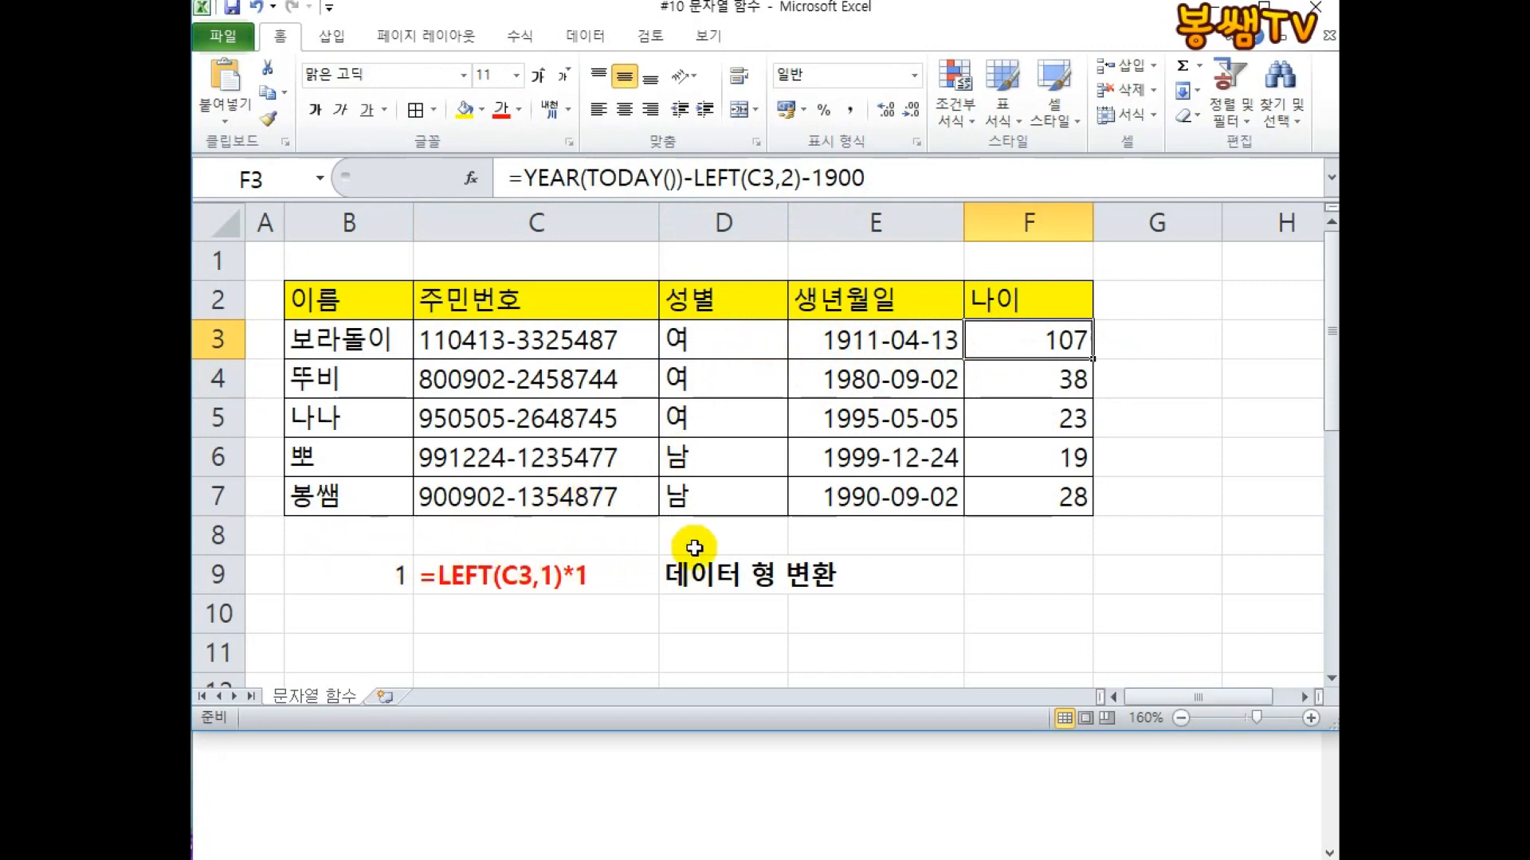
Clear the contents of the data type conversion example in cells B9 to D9.
{"action": "left_click_drag", "start_coordinate": [358, 573], "coordinate": [691, 562]}
{"action": "key", "text": "Delete"}
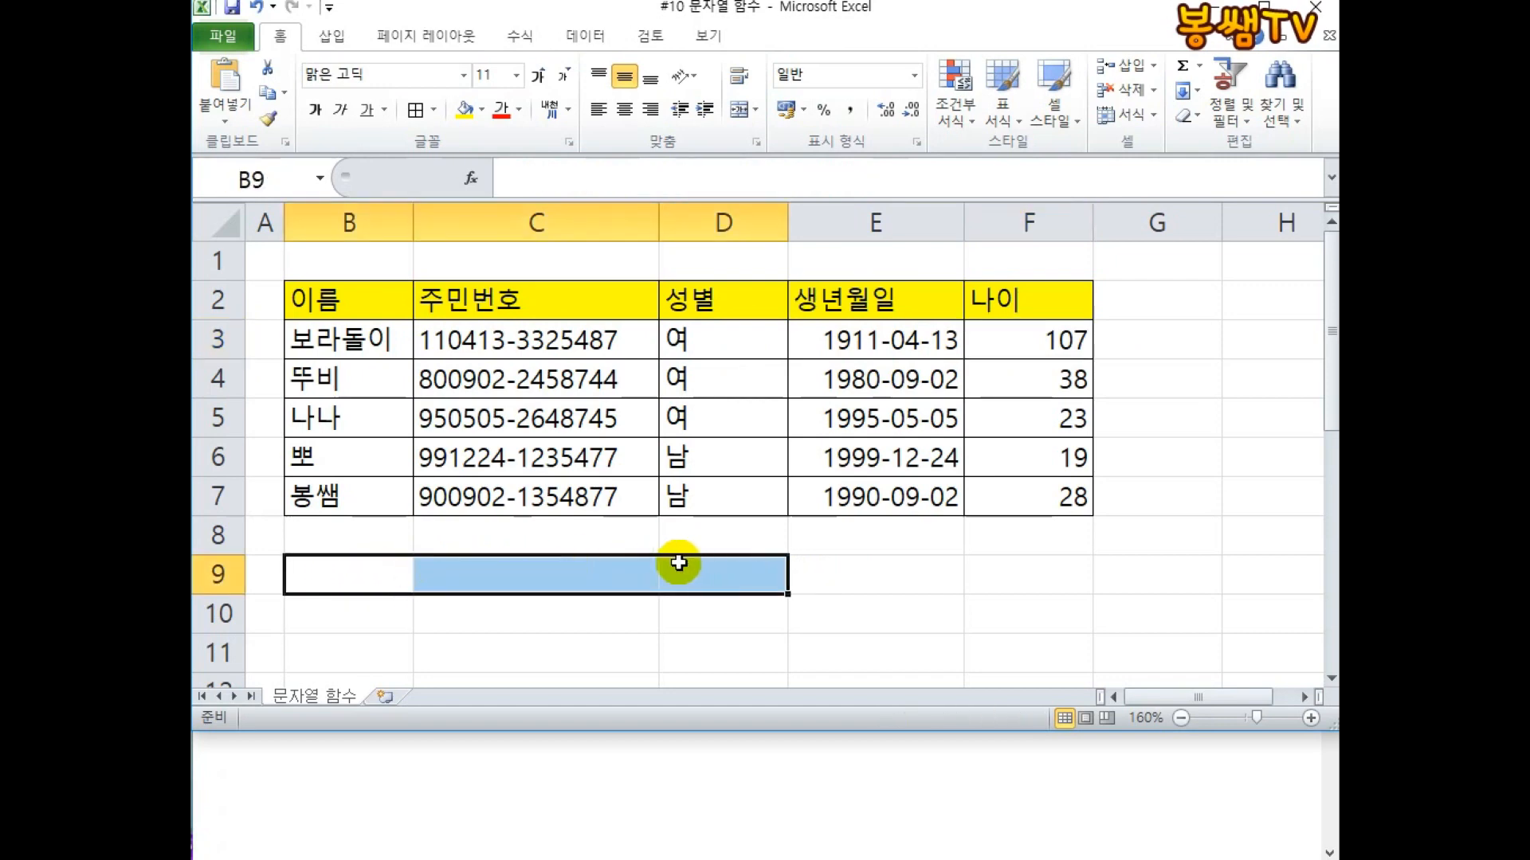
Examine the gender formula in D3, highlighting its MID(C3,8,1)="1" condition without changing it.
{"action": "double_click", "coordinate": [691, 329]}
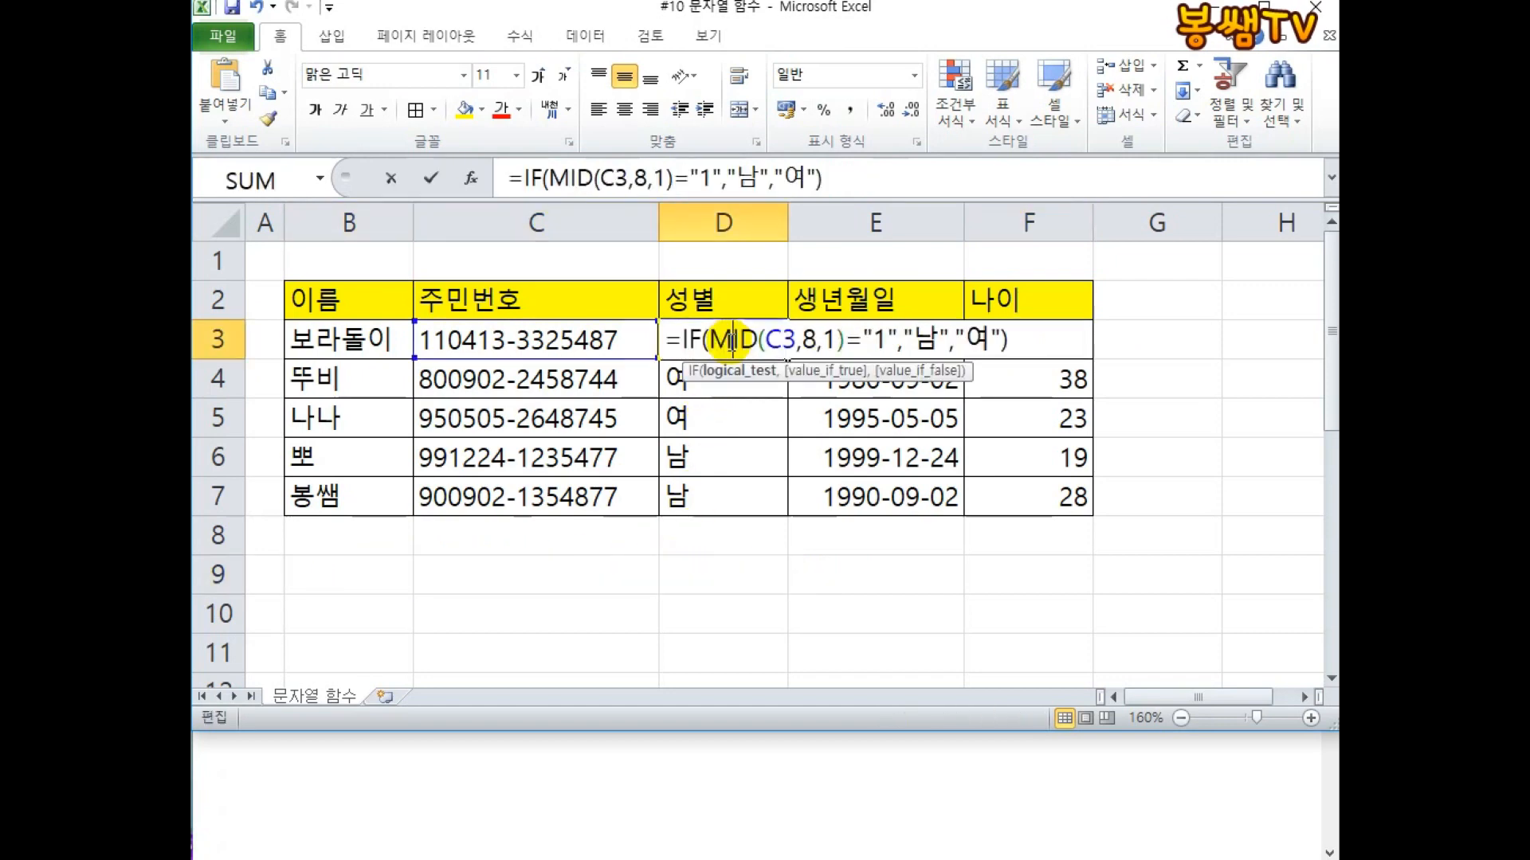
{"action": "key", "text": "Escape"}
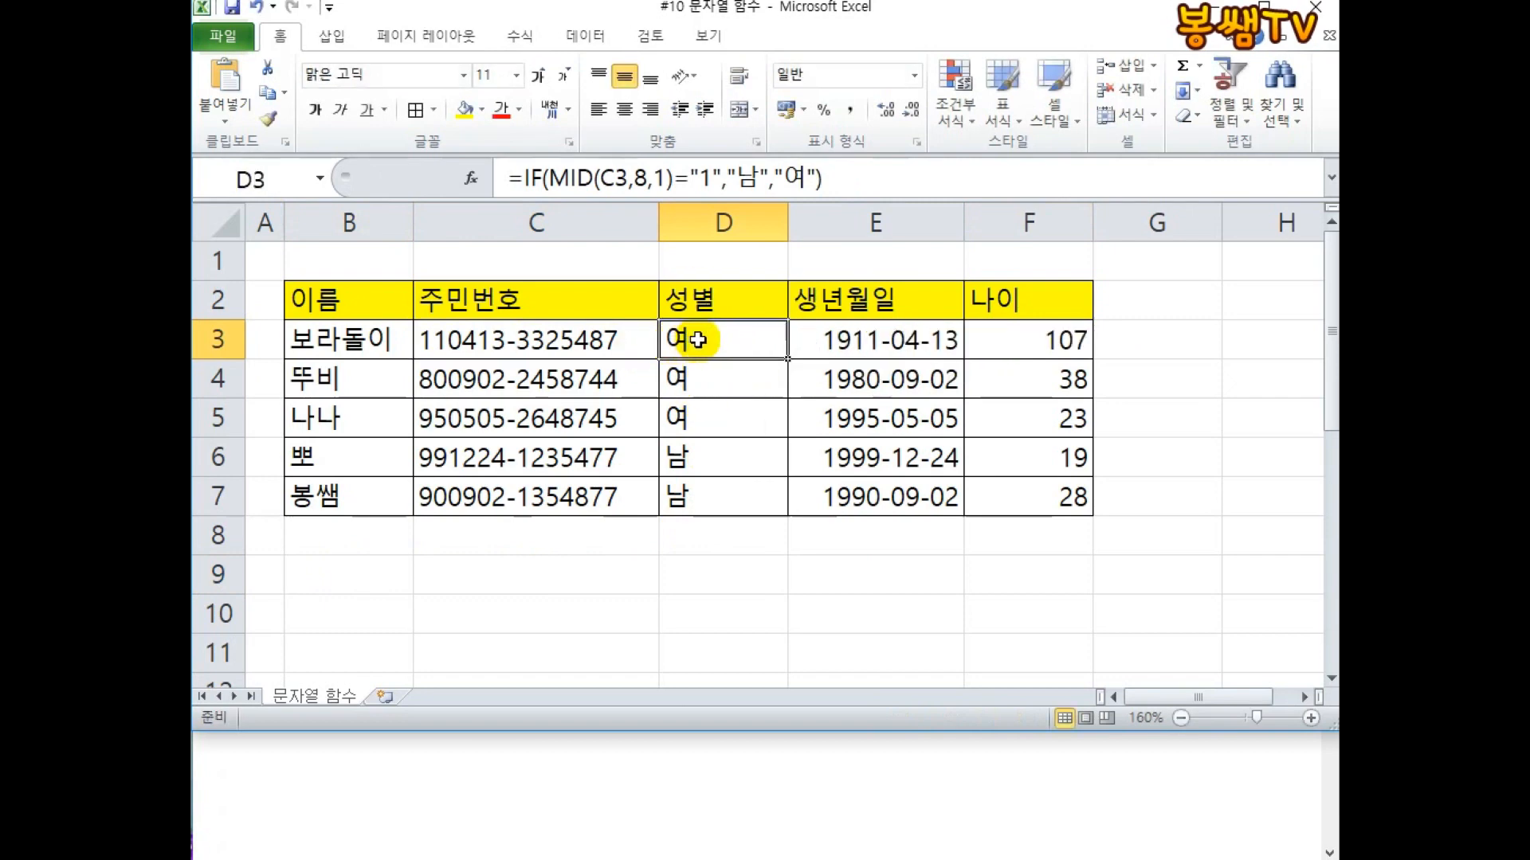
{"action": "double_click", "coordinate": [702, 339]}
{"action": "left_click_drag", "start_coordinate": [709, 339], "coordinate": [871, 338]}
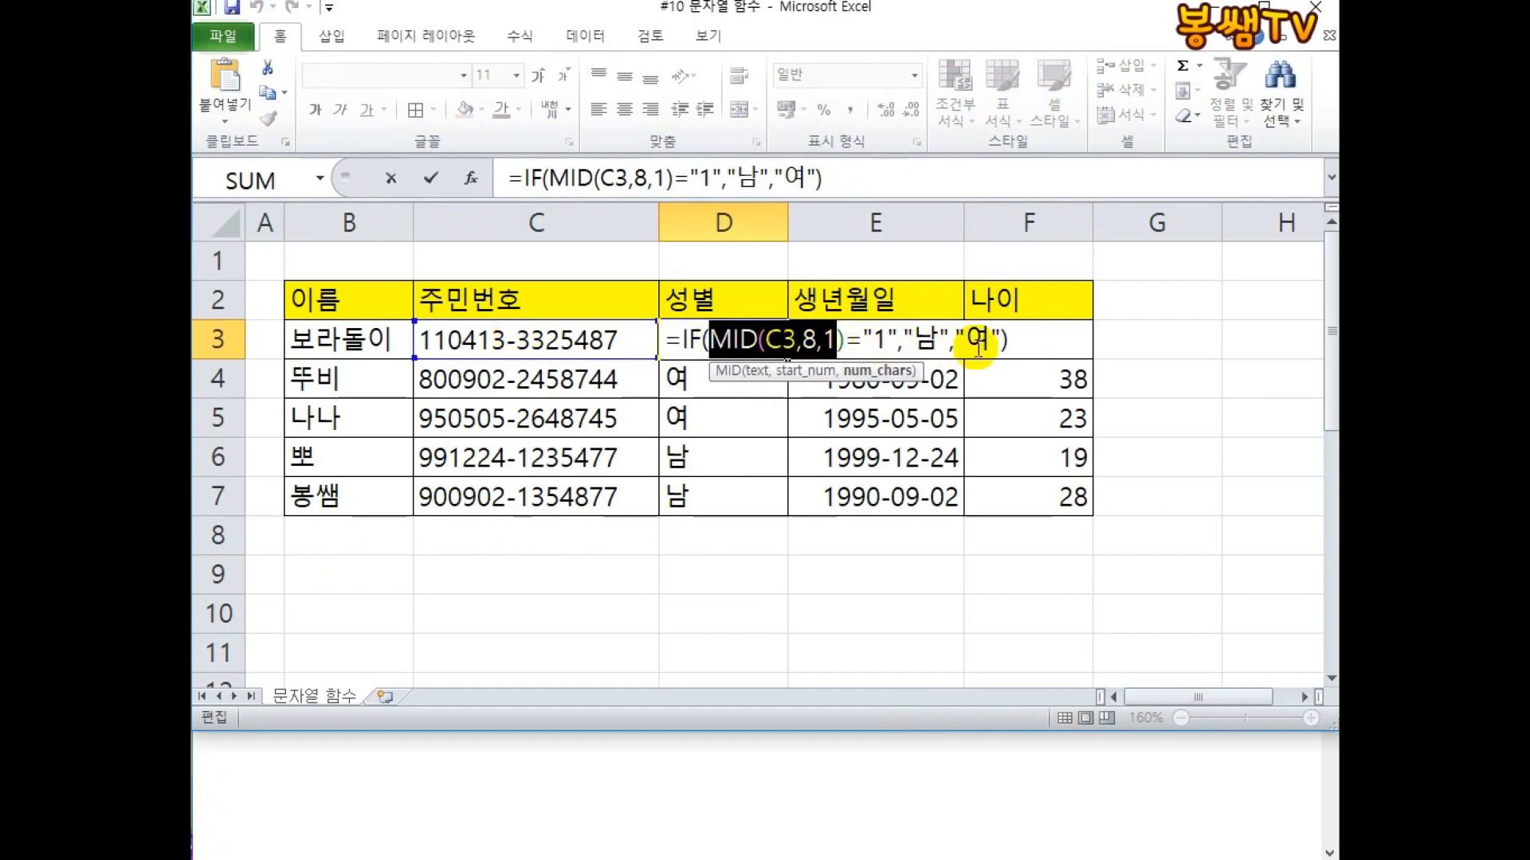
{"action": "key", "text": "Escape"}
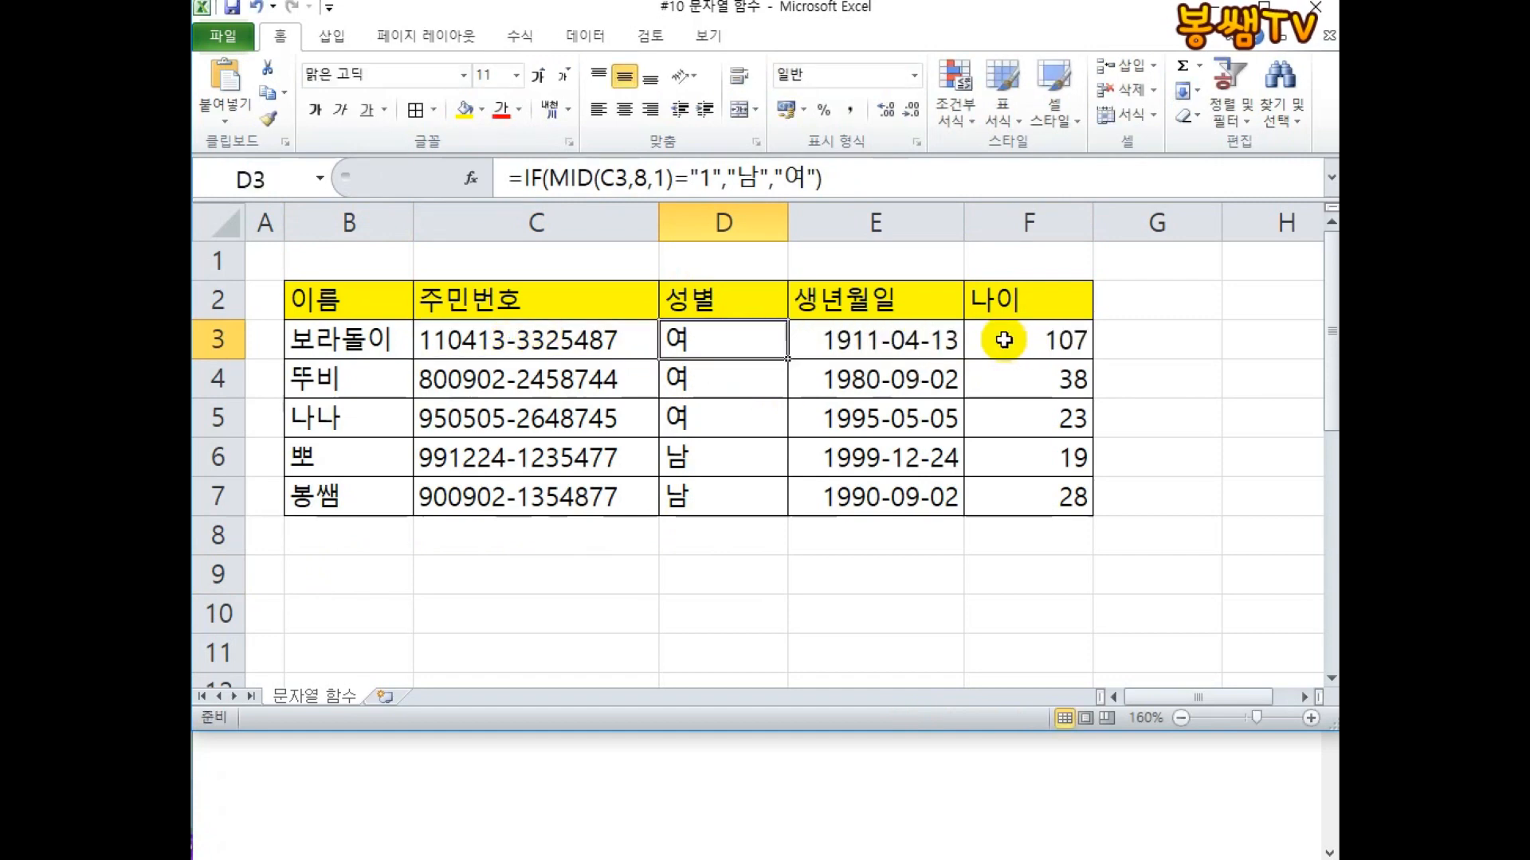
{"action": "double_click", "coordinate": [718, 333]}
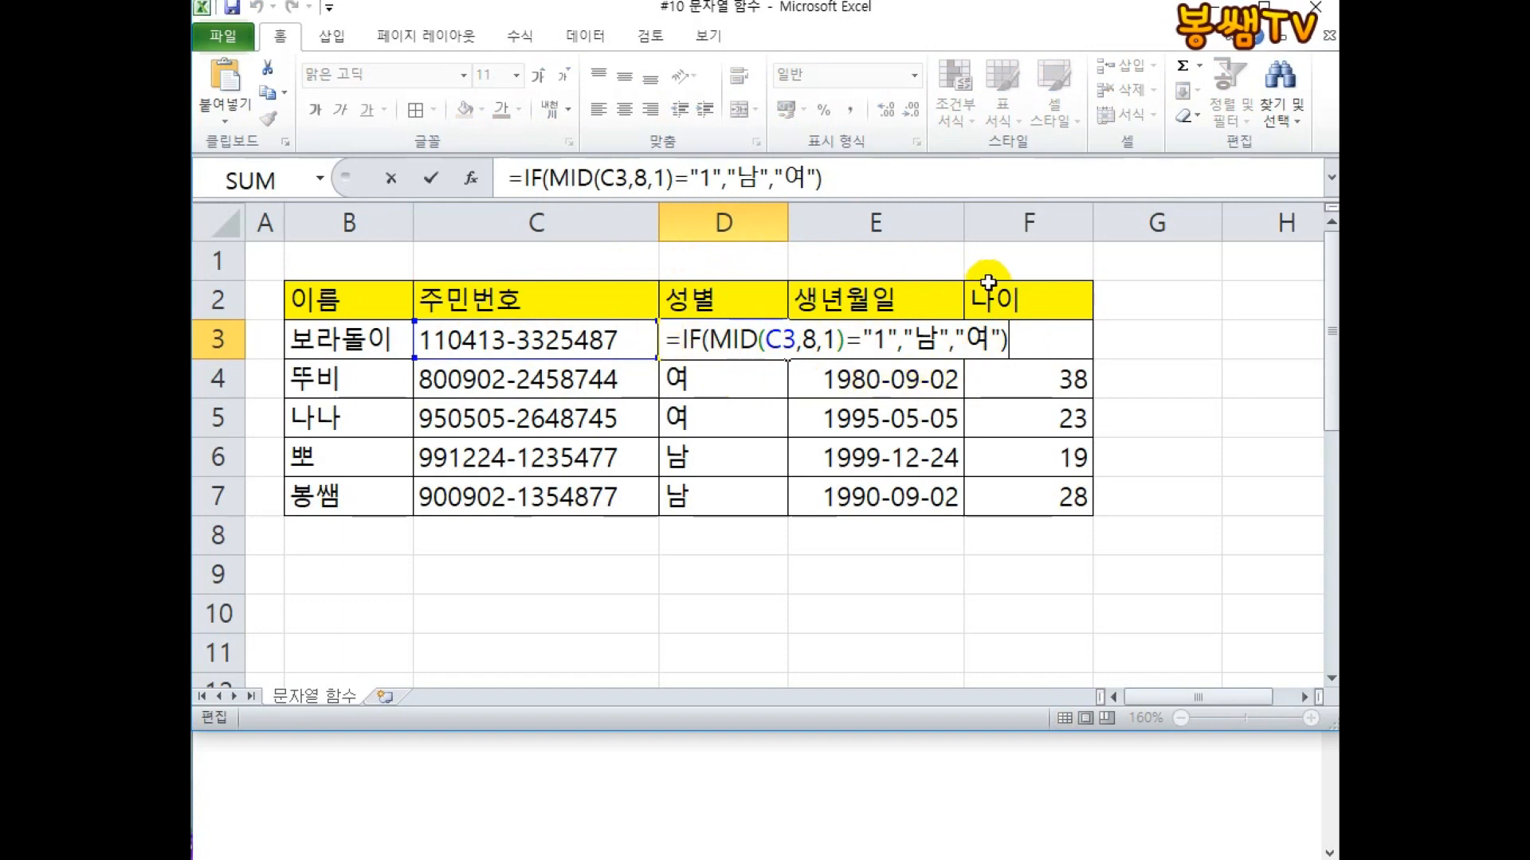
{"action": "left_click_drag", "start_coordinate": [708, 339], "coordinate": [902, 335]}
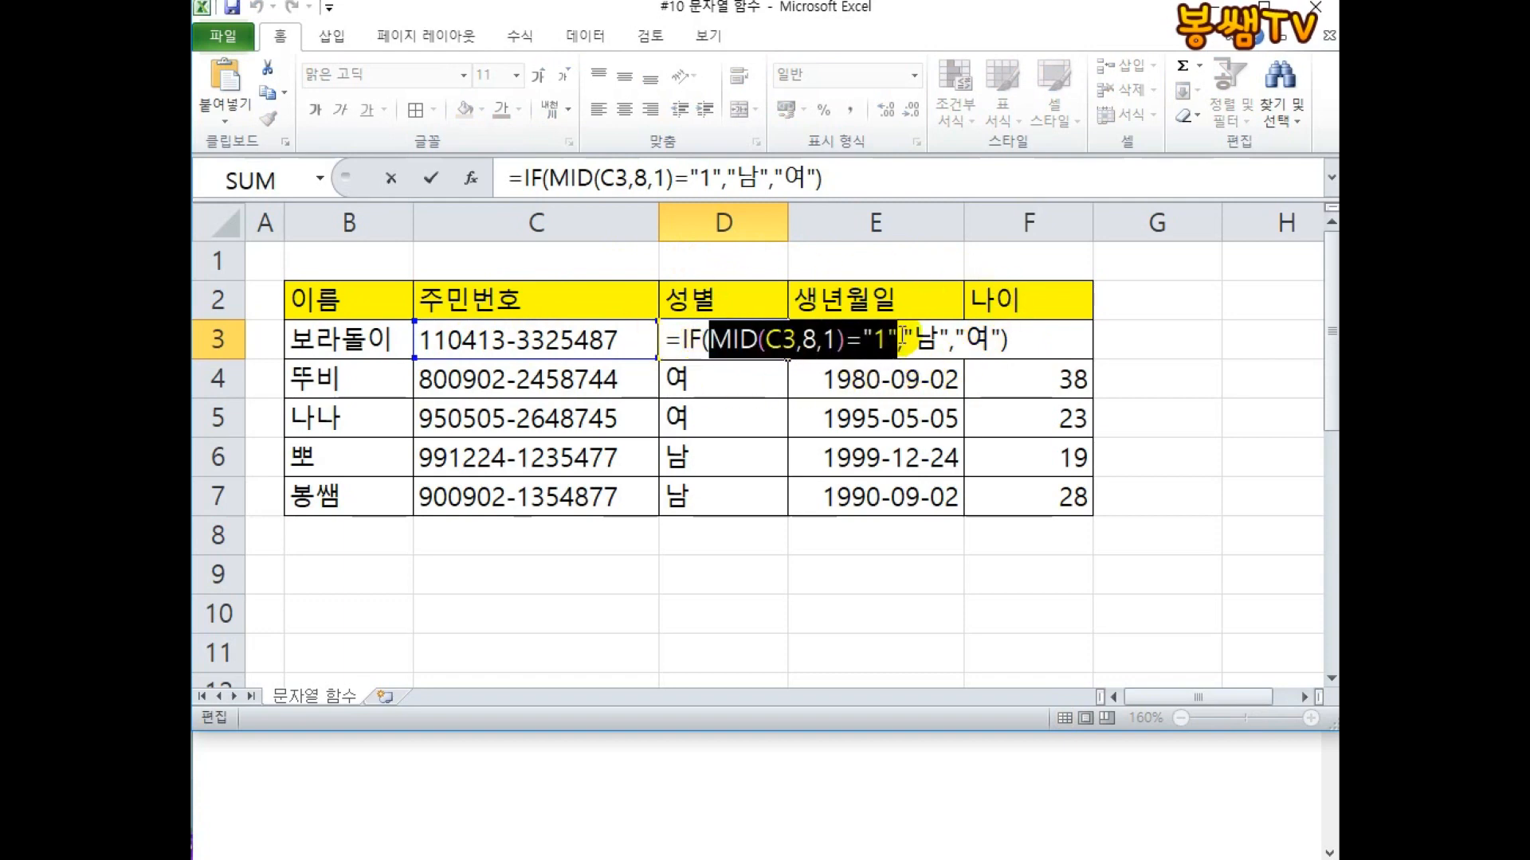
Box the MID condition in D3's formula with a red on-screen pen, add circled digits 1, 3 and 2, and clear the annotations.
{"action": "left_click", "coordinate": [1282, 1]}
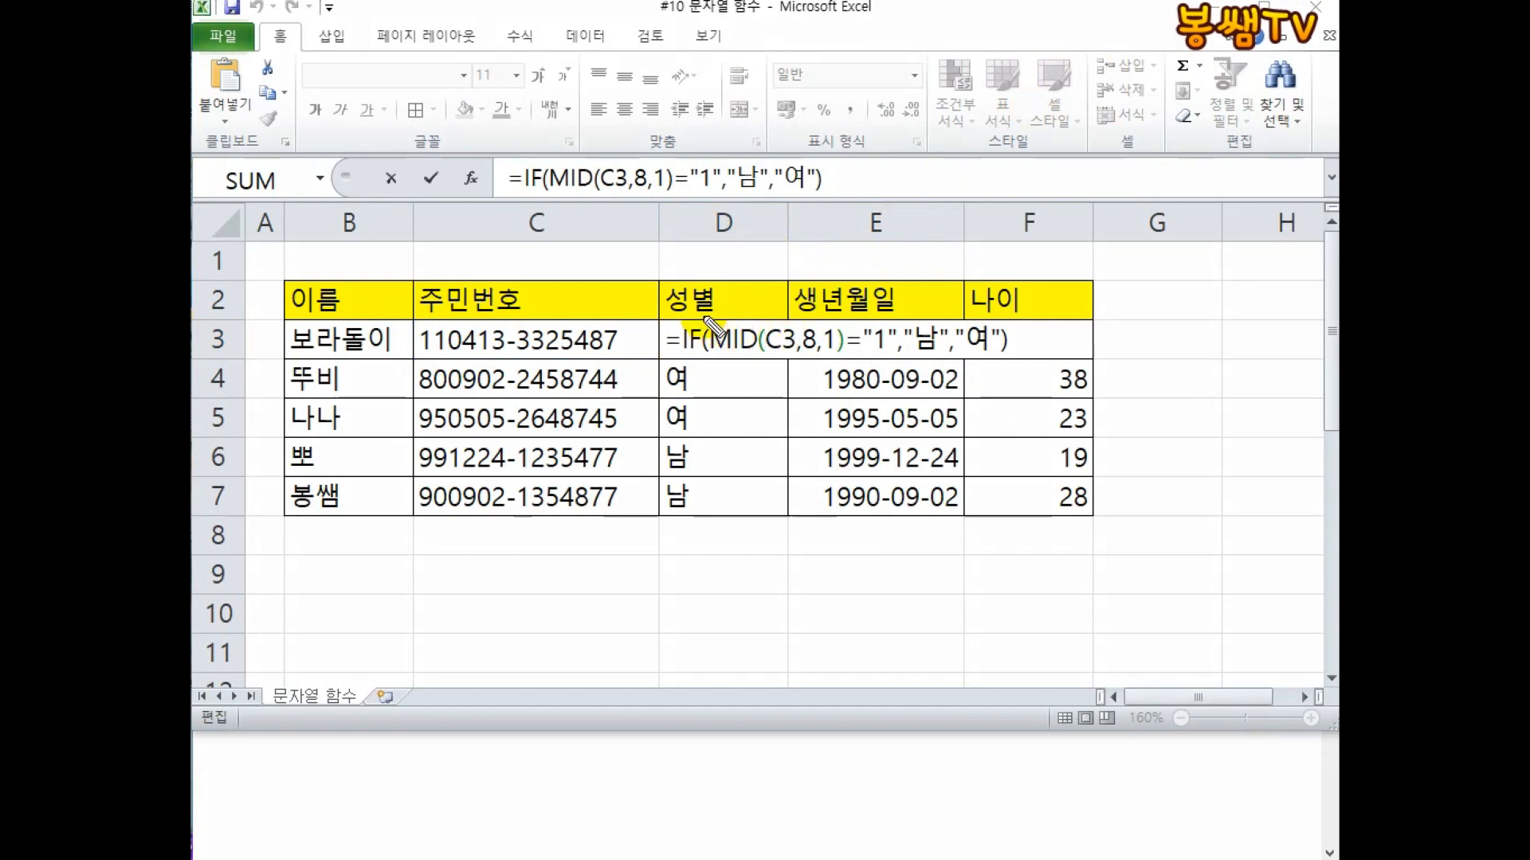
{"action": "mouse_move", "coordinate": [704, 319]}
{"action": "left_mouse_down"}
{"action": "mouse_move", "coordinate": [734, 342]}
{"action": "mouse_move", "coordinate": [900, 365]}
{"action": "left_mouse_up"}
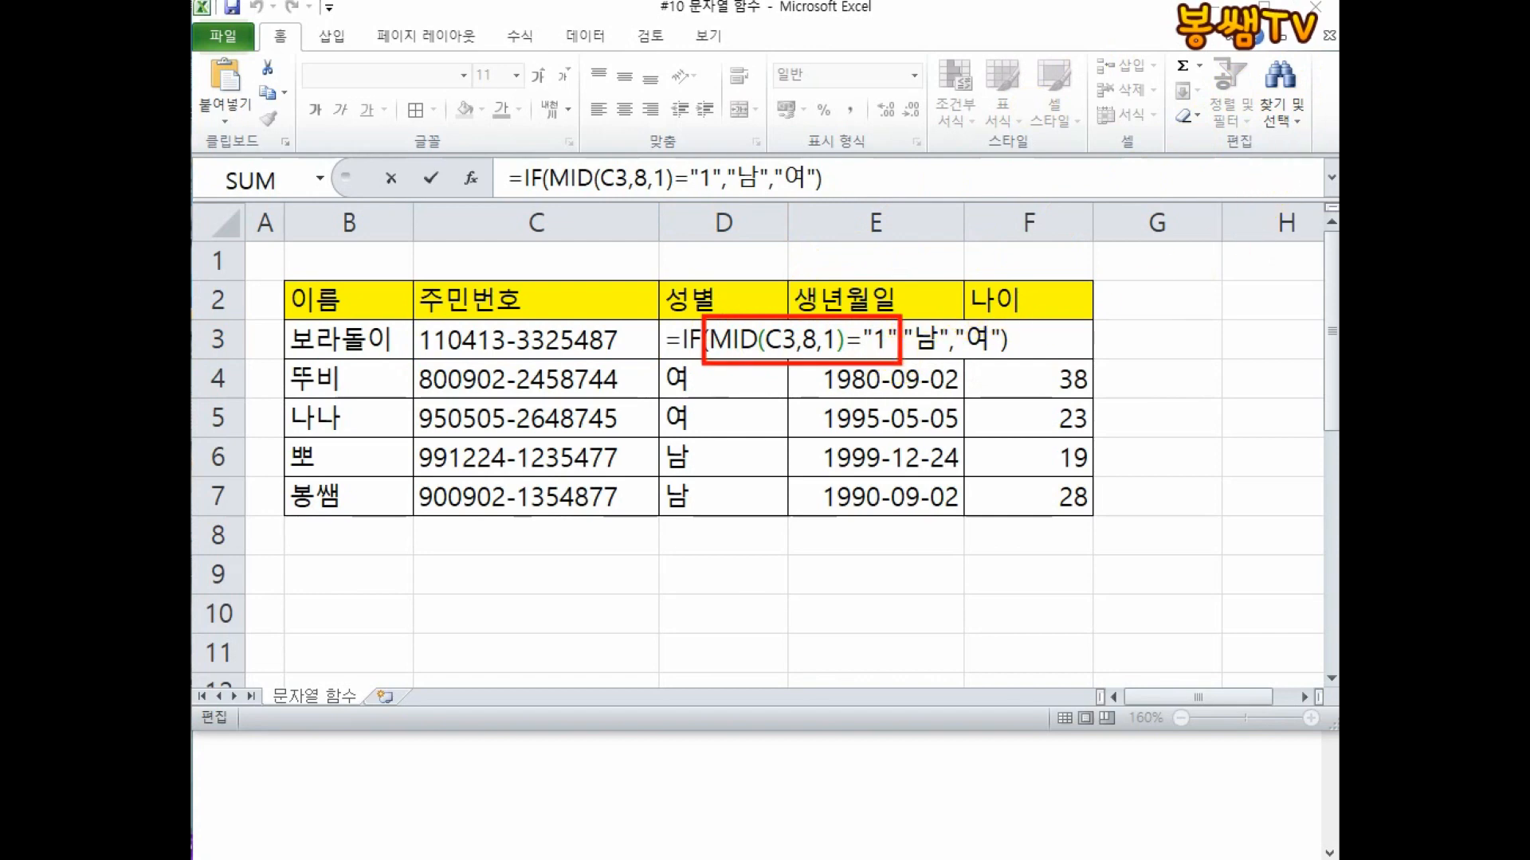
{"action": "left_click_drag", "start_coordinate": [750, 313], "coordinate": [825, 224]}
{"action": "mouse_move", "coordinate": [845, 172]}
{"action": "left_mouse_down"}
{"action": "mouse_move", "coordinate": [862, 227]}
{"action": "mouse_move", "coordinate": [912, 231]}
{"action": "mouse_move", "coordinate": [948, 87]}
{"action": "mouse_move", "coordinate": [916, 257]}
{"action": "left_mouse_up"}
{"action": "left_click_drag", "start_coordinate": [572, 121], "coordinate": [577, 195]}
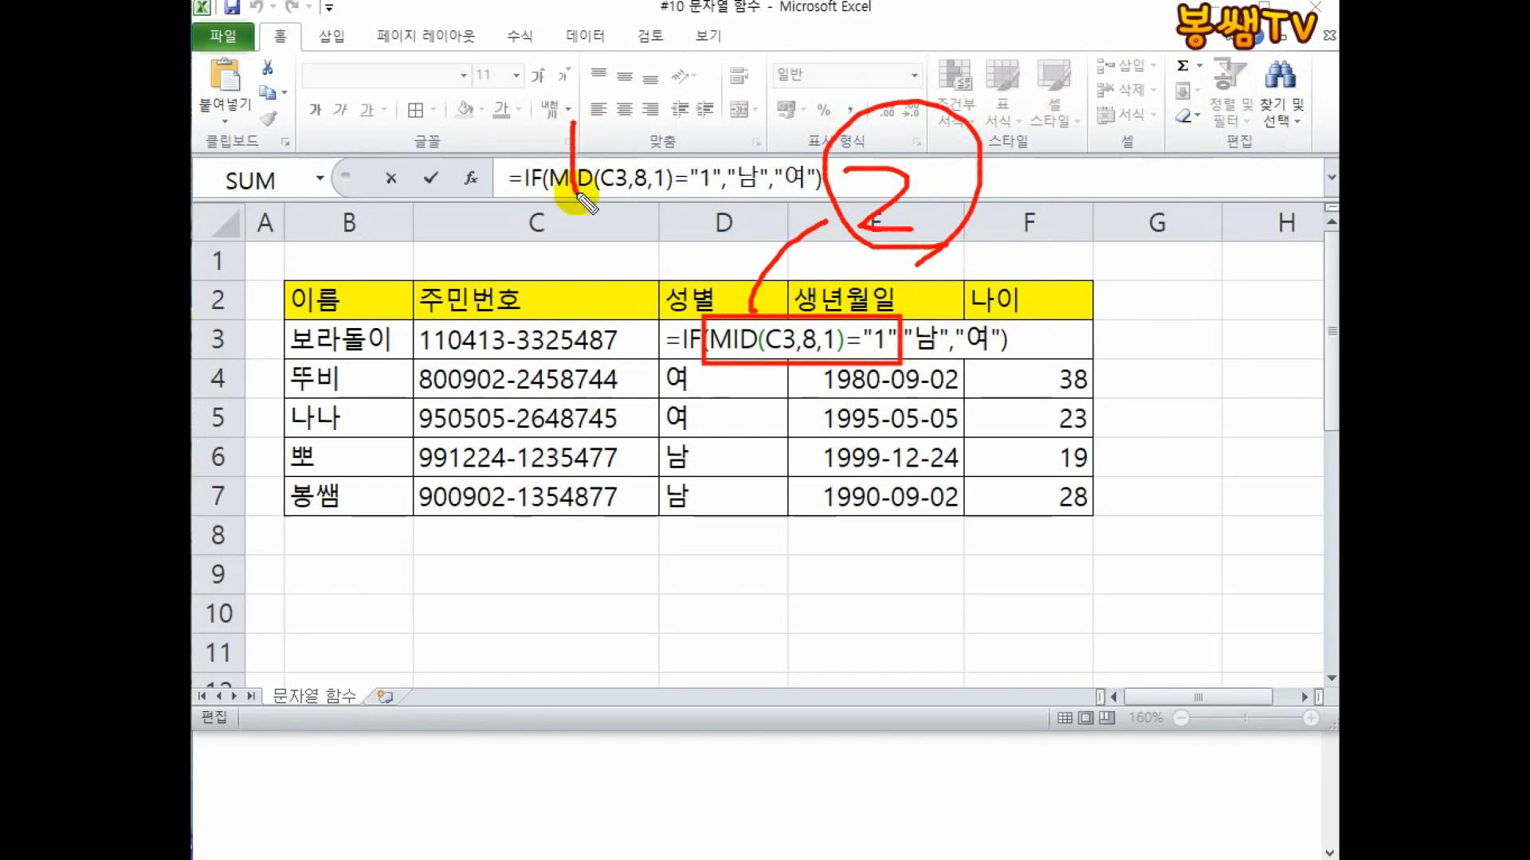
{"action": "mouse_move", "coordinate": [717, 102]}
{"action": "left_mouse_down"}
{"action": "mouse_move", "coordinate": [753, 136]}
{"action": "mouse_move", "coordinate": [720, 169]}
{"action": "mouse_move", "coordinate": [505, 211]}
{"action": "mouse_move", "coordinate": [797, 96]}
{"action": "mouse_move", "coordinate": [717, 246]}
{"action": "mouse_move", "coordinate": [771, 317]}
{"action": "left_mouse_up"}
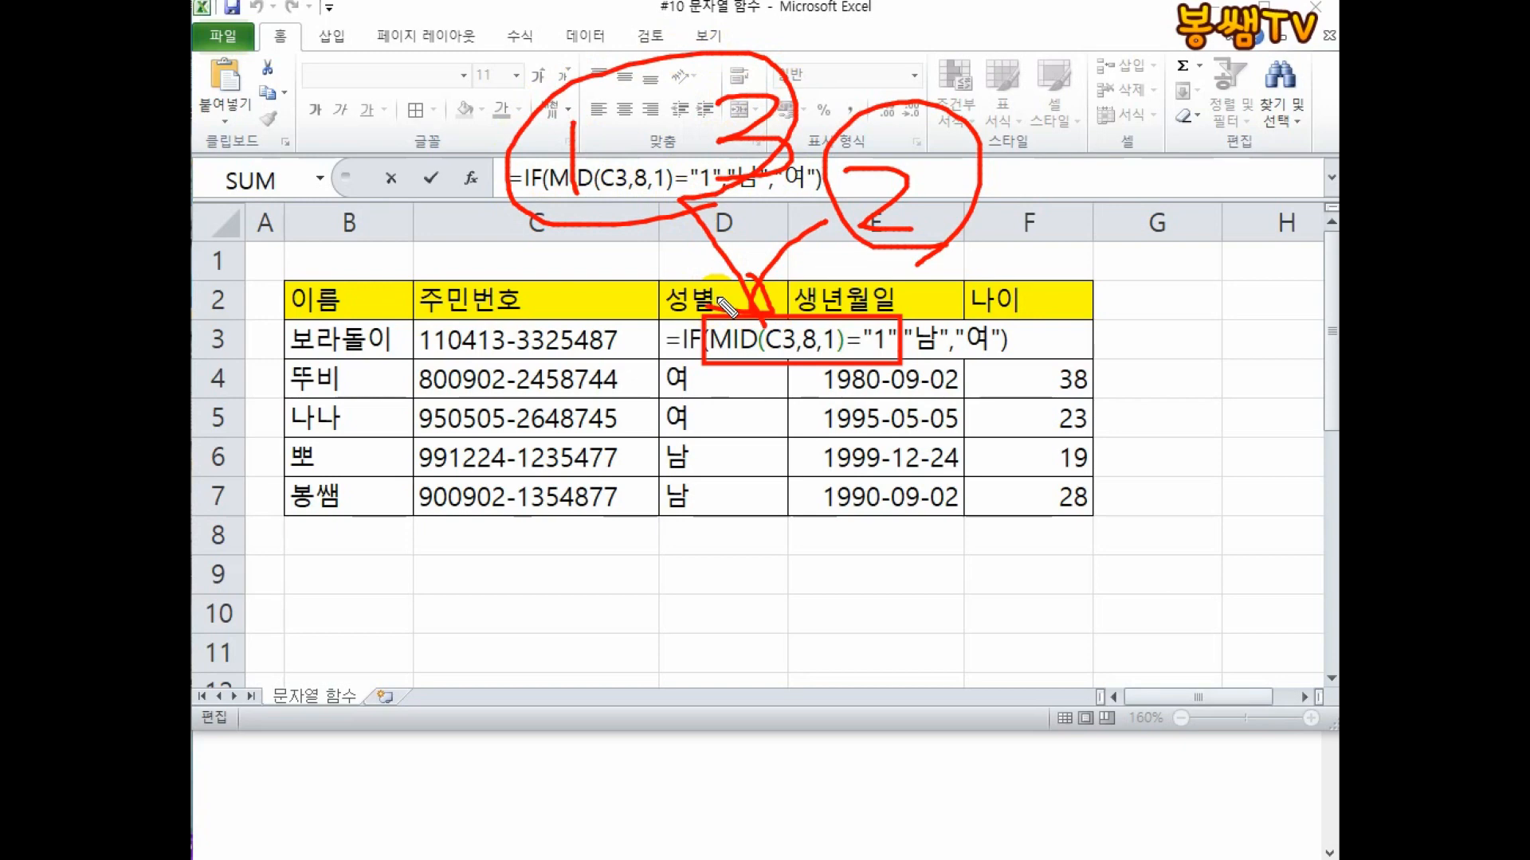
{"action": "left_click_drag", "start_coordinate": [725, 305], "coordinate": [751, 319]}
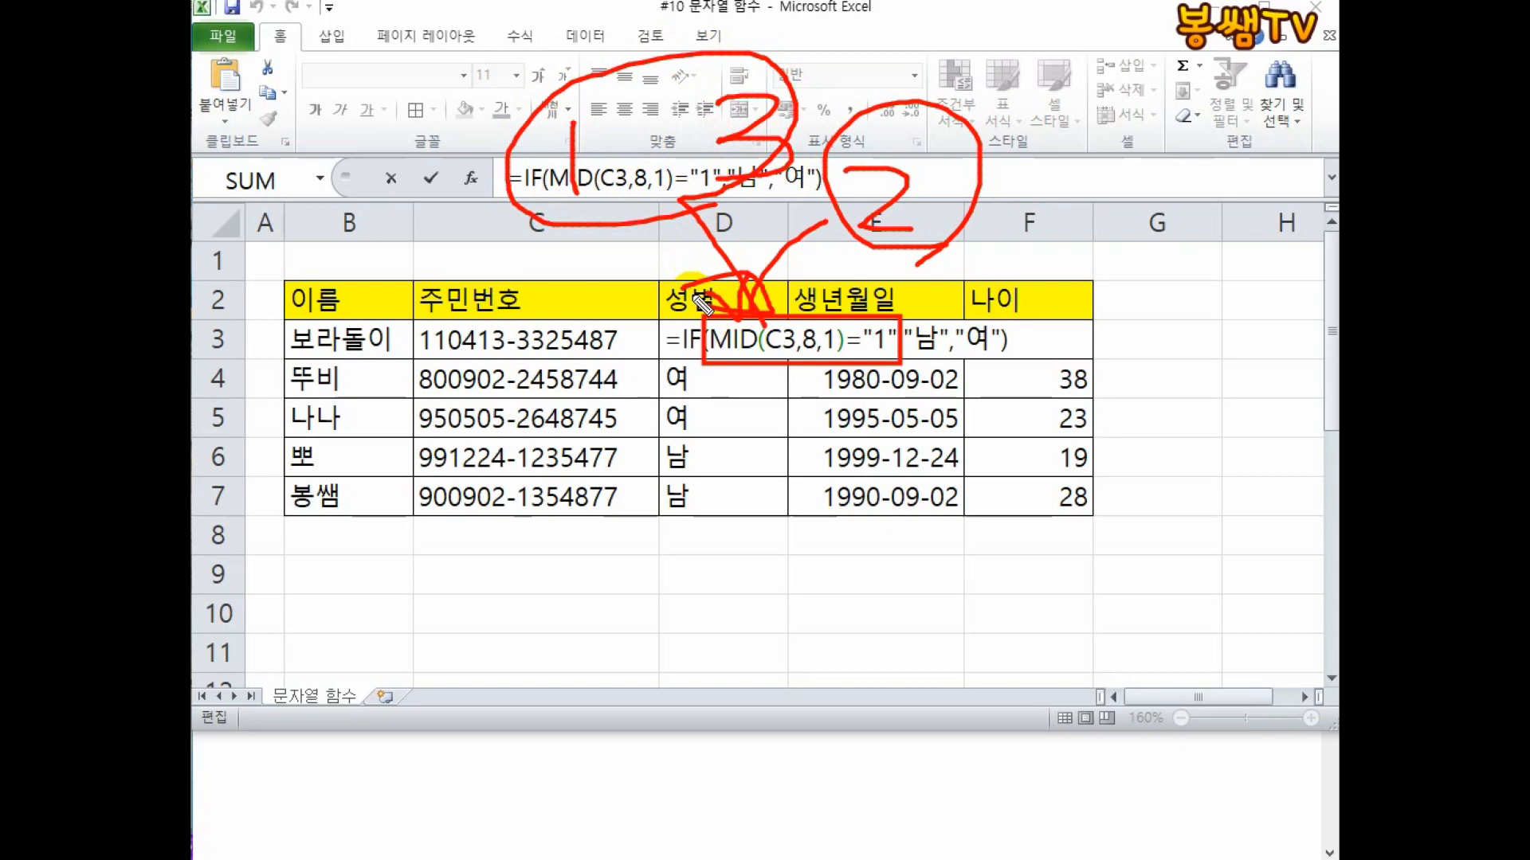
{"action": "mouse_move", "coordinate": [820, 163]}
{"action": "left_mouse_down"}
{"action": "mouse_move", "coordinate": [561, 259]}
{"action": "mouse_move", "coordinate": [594, 251]}
{"action": "left_mouse_up"}
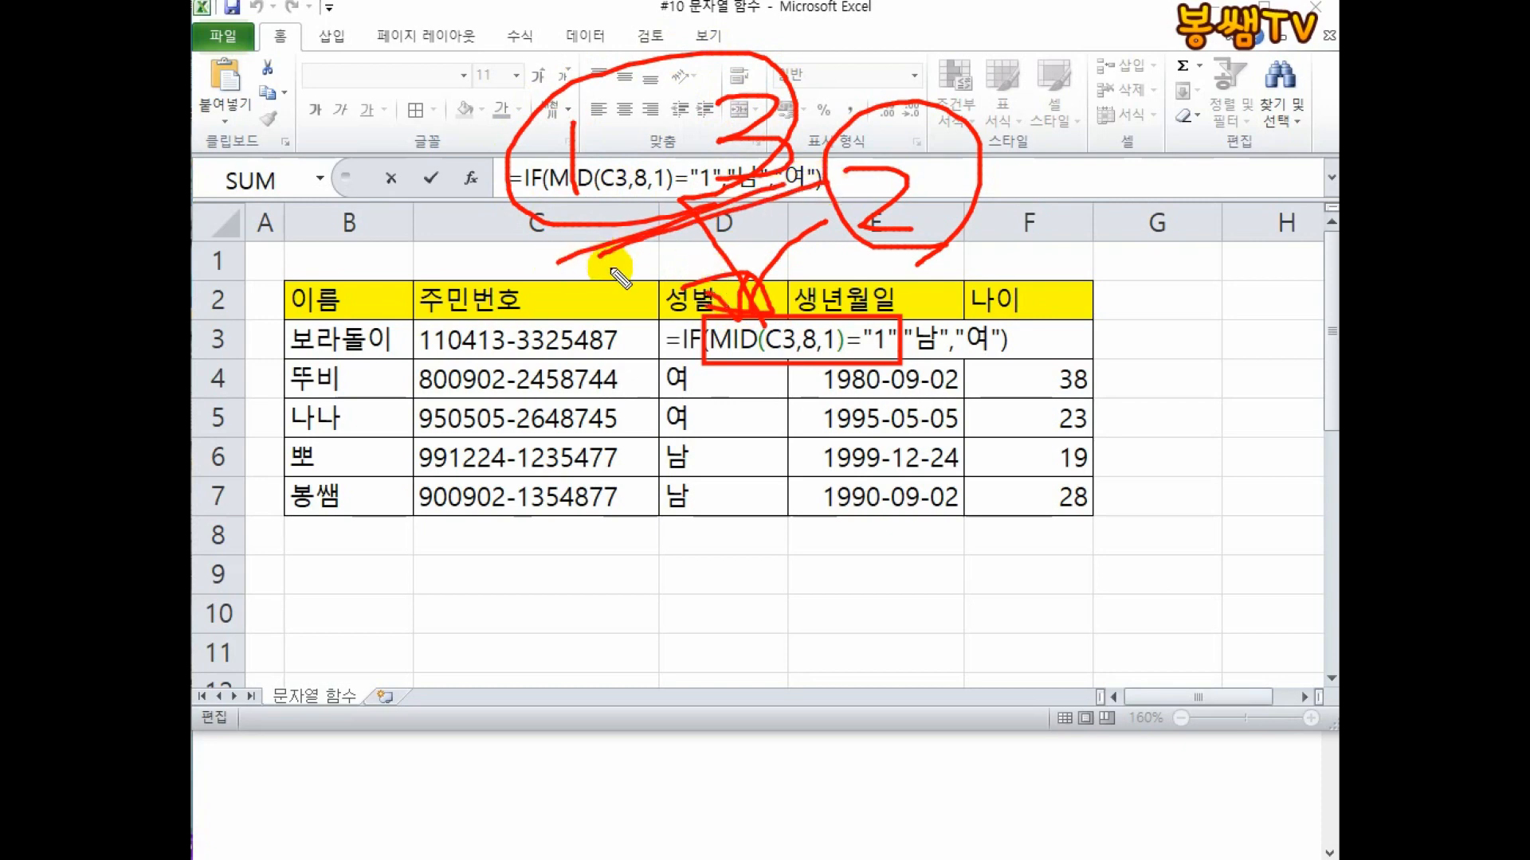
{"action": "mouse_move", "coordinate": [510, 203]}
{"action": "left_mouse_down"}
{"action": "mouse_move", "coordinate": [589, 204]}
{"action": "mouse_move", "coordinate": [813, 132]}
{"action": "mouse_move", "coordinate": [781, 180]}
{"action": "left_mouse_up"}
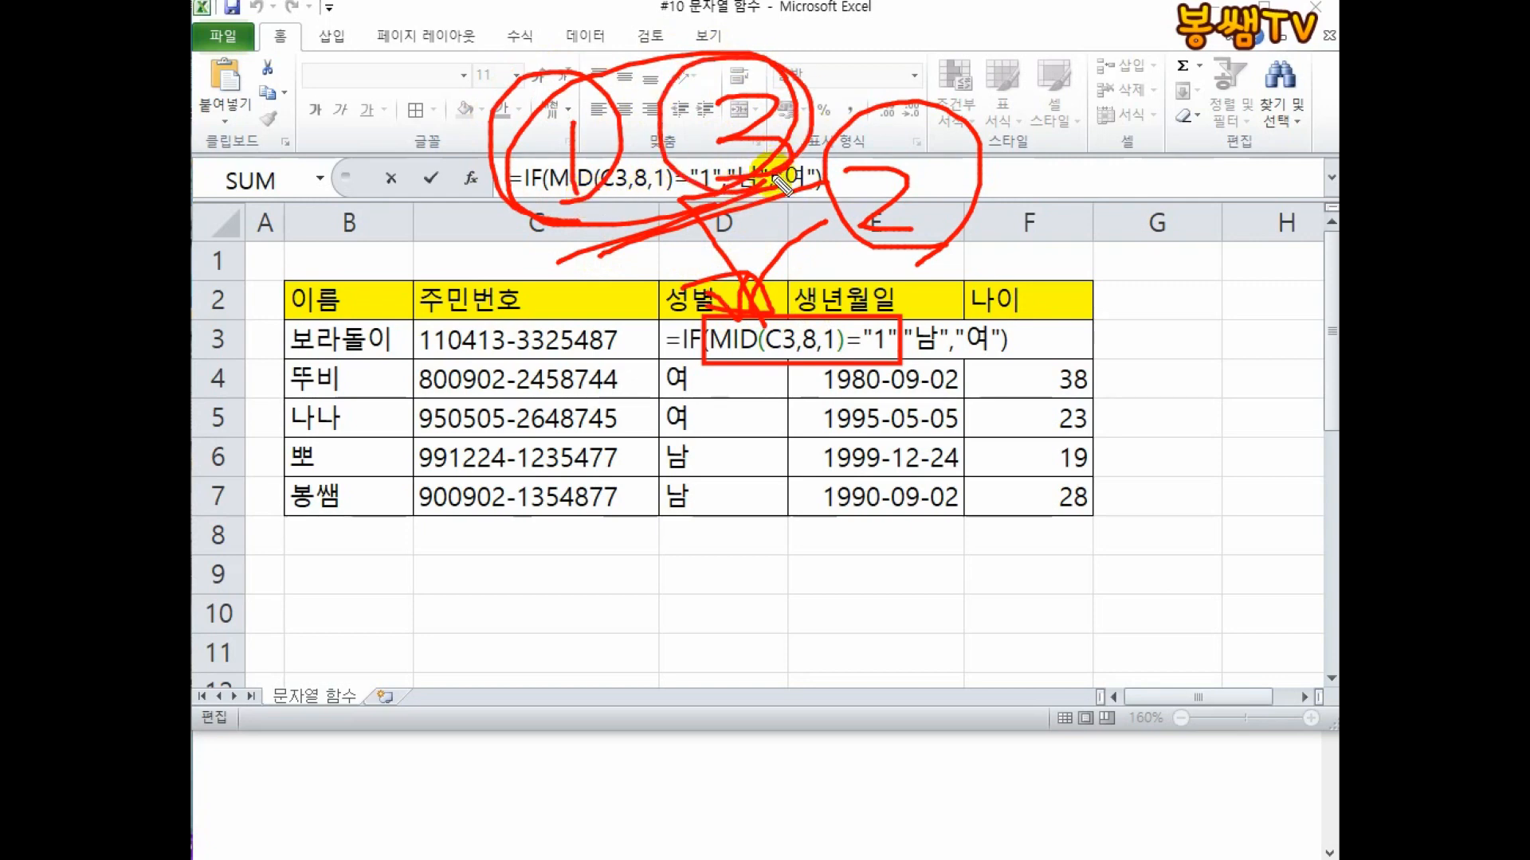
{"action": "key", "text": "Escape"}
Clear the gender formulas from cells D3 to D7.
{"action": "left_click", "coordinate": [1028, 340]}
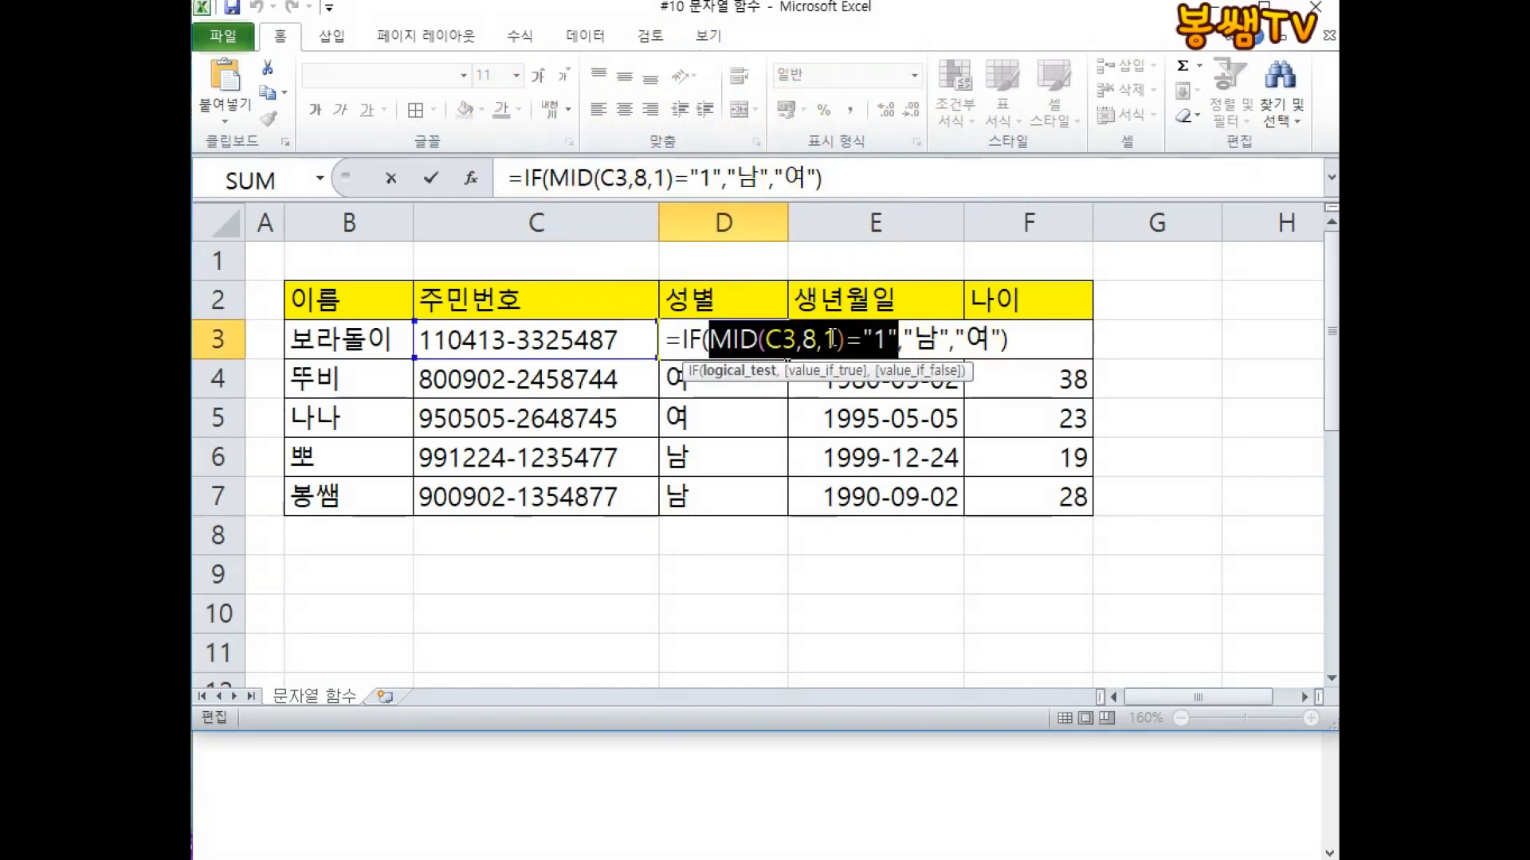
{"action": "left_click_drag", "start_coordinate": [1042, 336], "coordinate": [638, 337]}
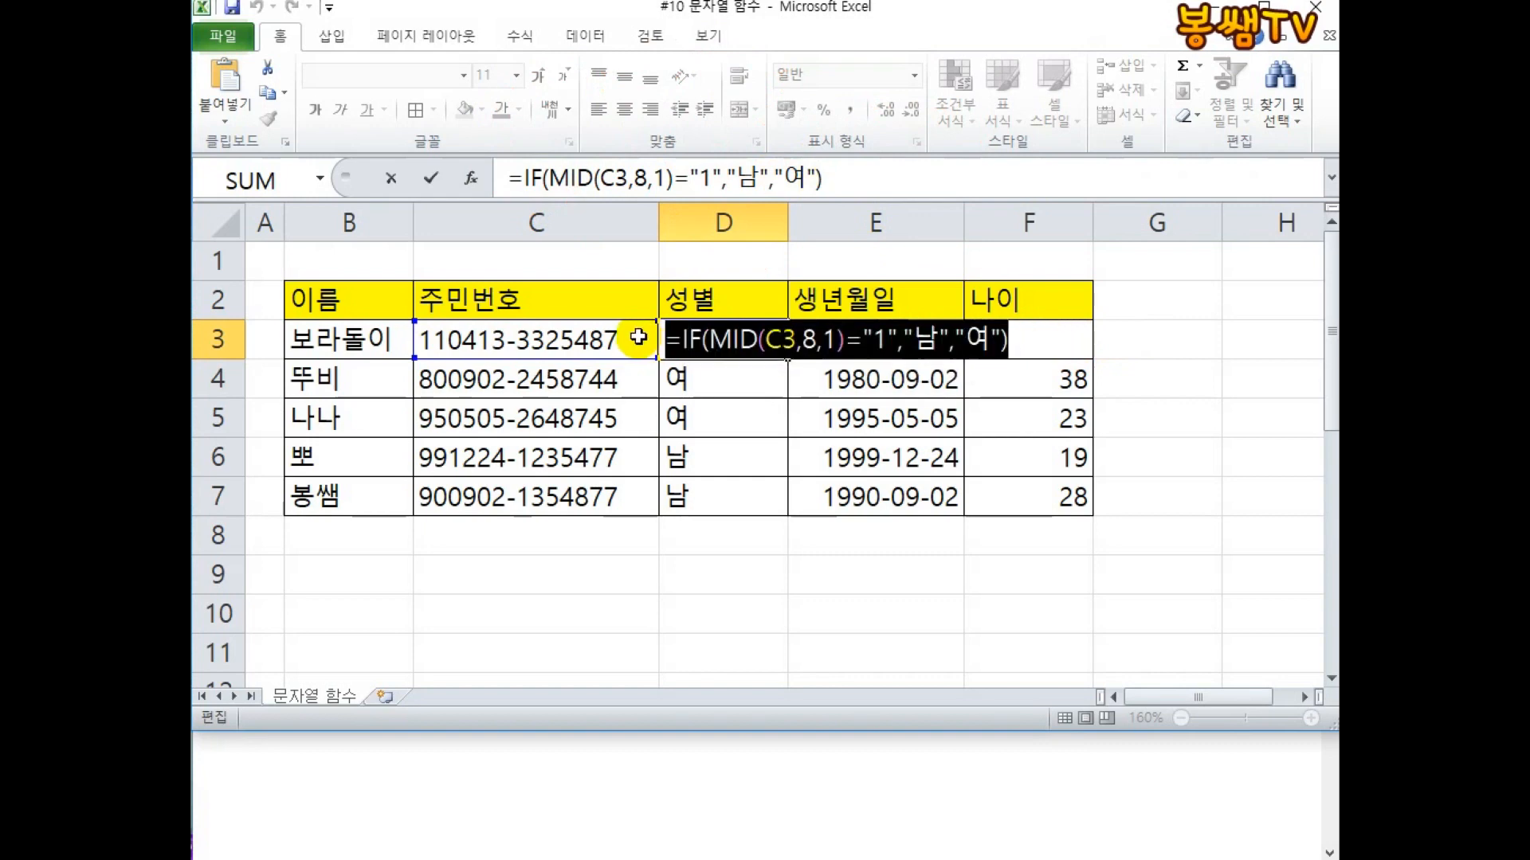
{"action": "key", "text": "Delete"}
{"action": "key", "text": "Return"}
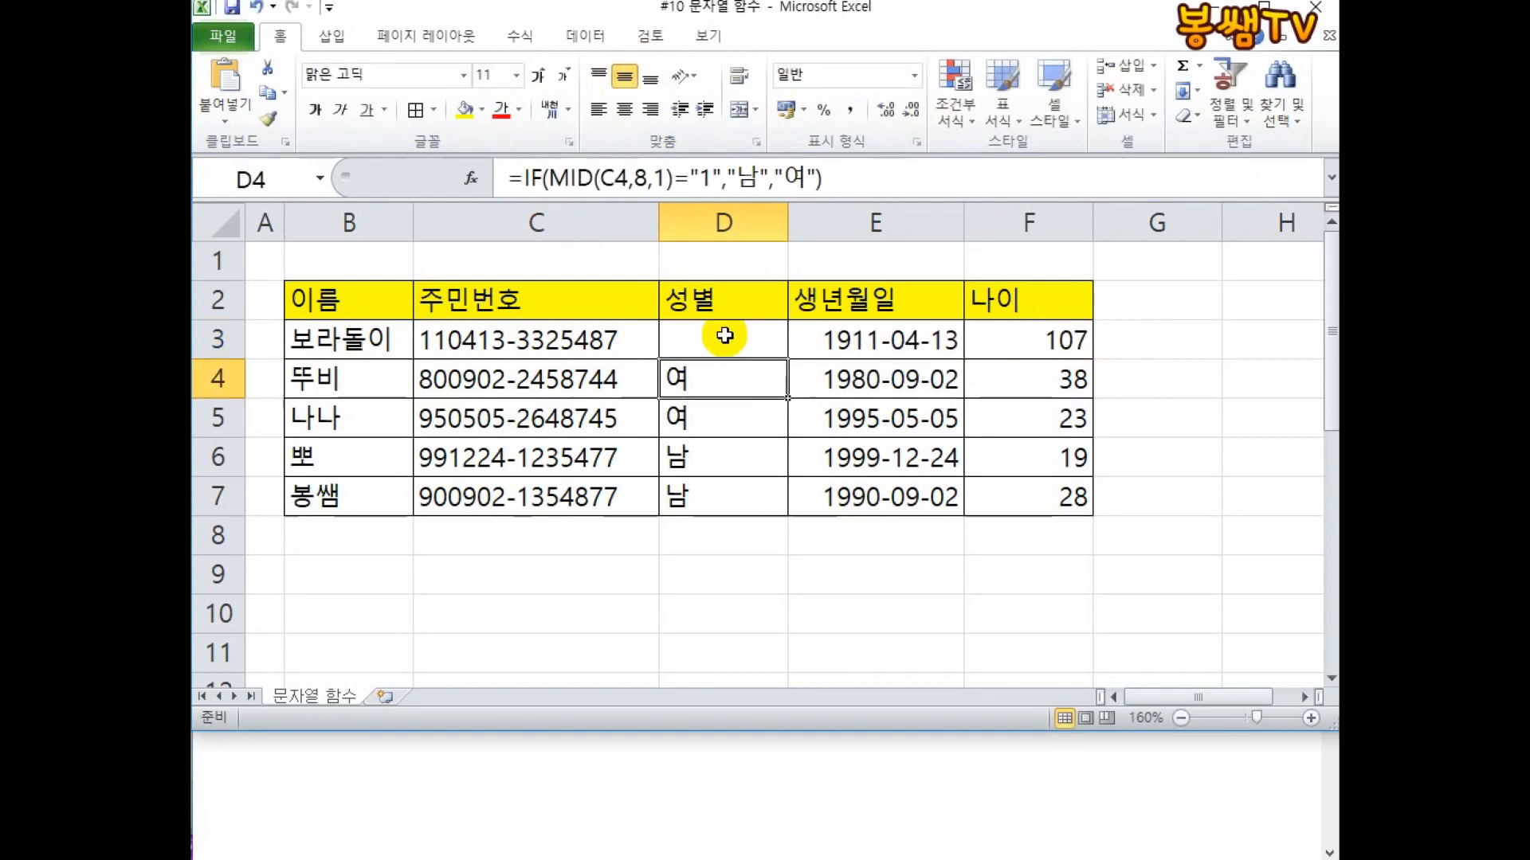
{"action": "left_click_drag", "start_coordinate": [710, 376], "coordinate": [717, 512]}
{"action": "key", "text": "Delete"}
Start an OR formula in D3 with MID(C3,8,1)="1" as its first condition.
{"action": "left_click", "coordinate": [689, 340]}
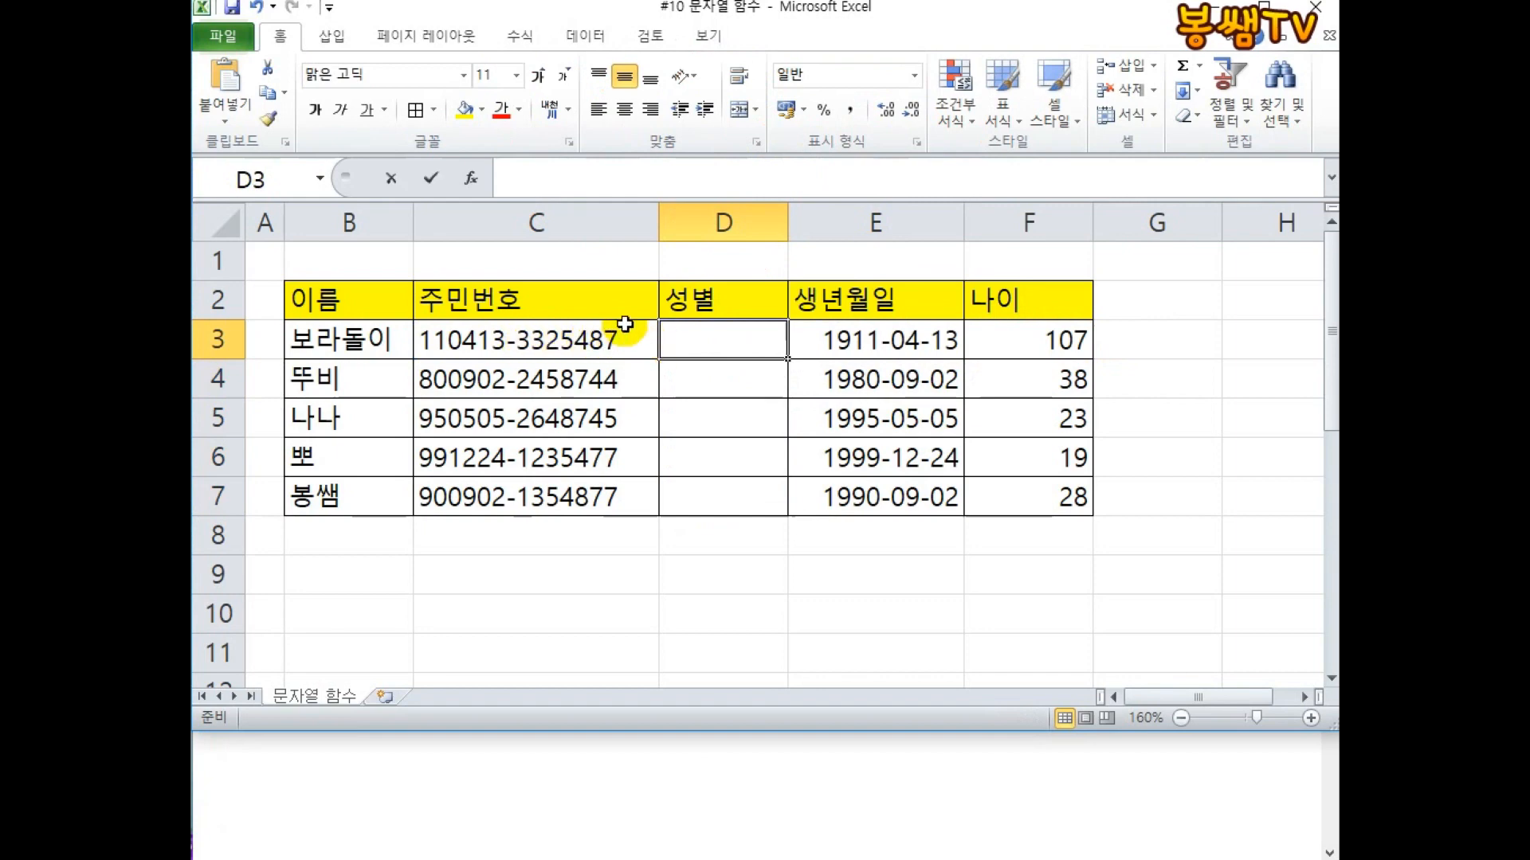
{"action": "type", "text": "=OR("}
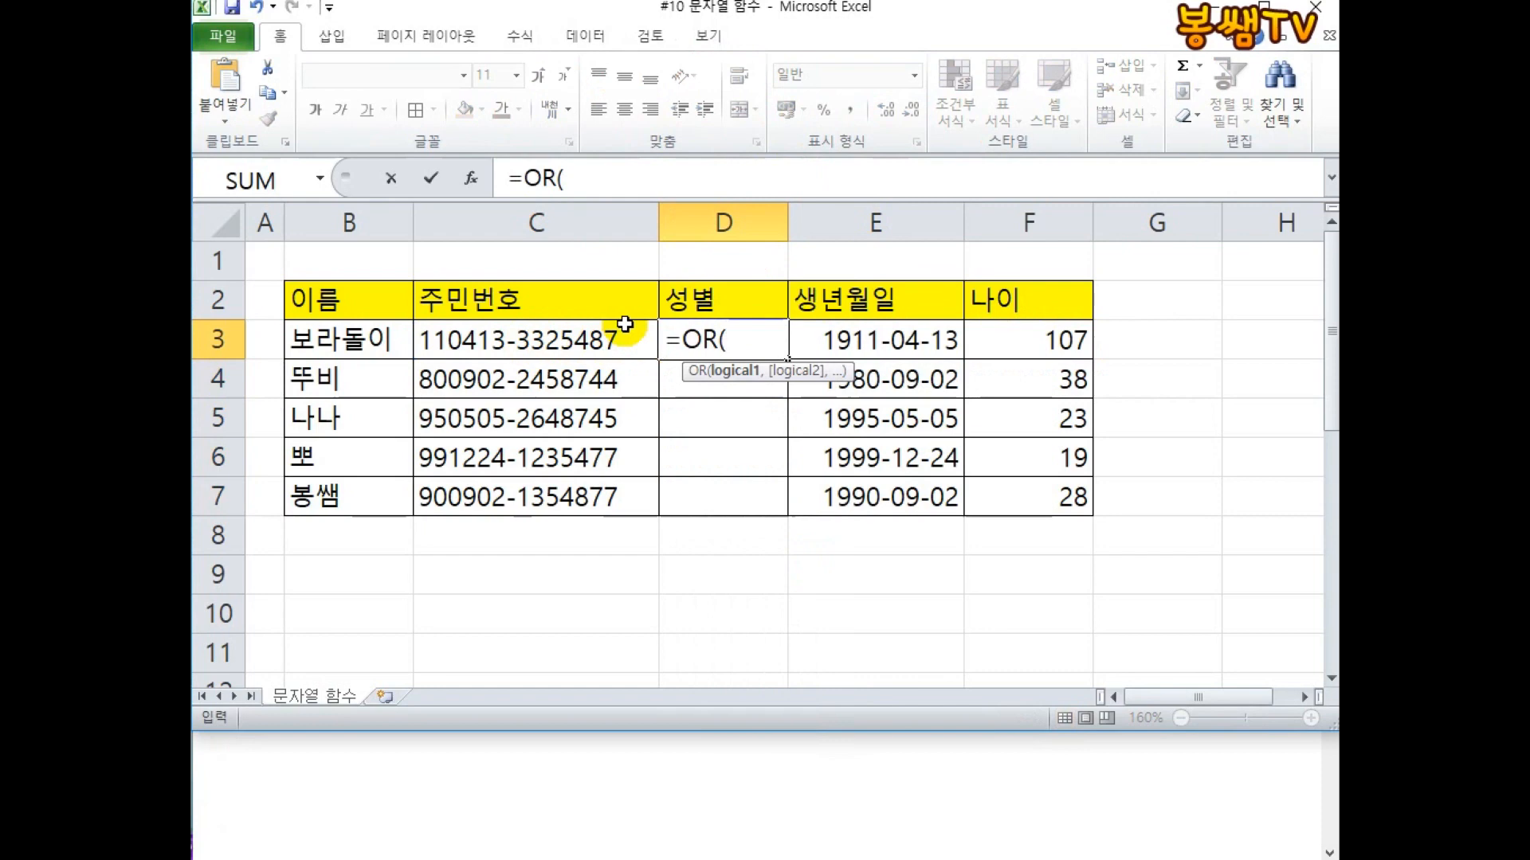
{"action": "type", "text": "MID("}
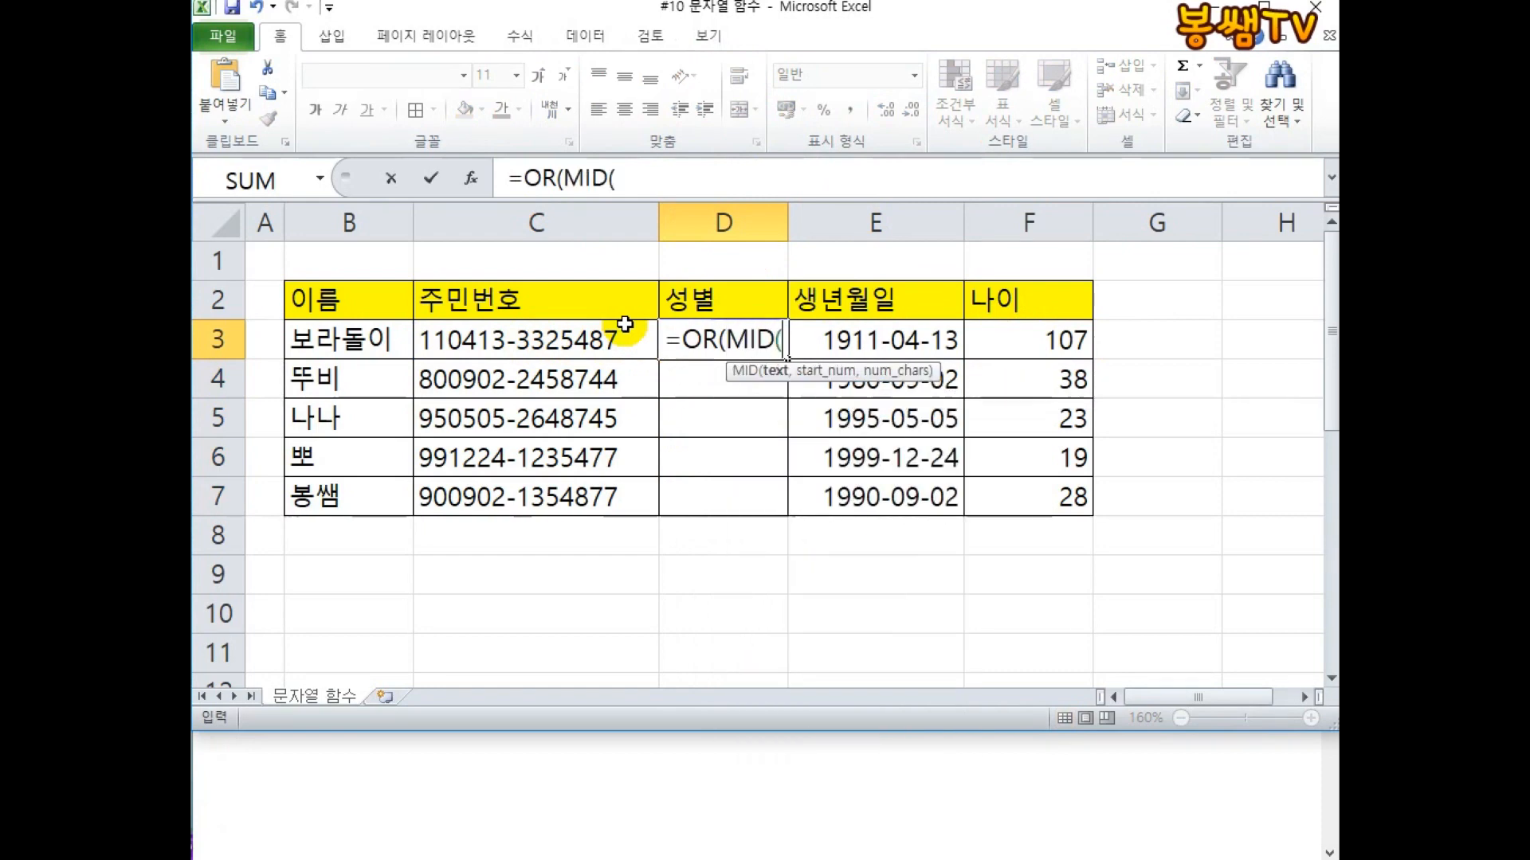
{"action": "left_click", "coordinate": [558, 335]}
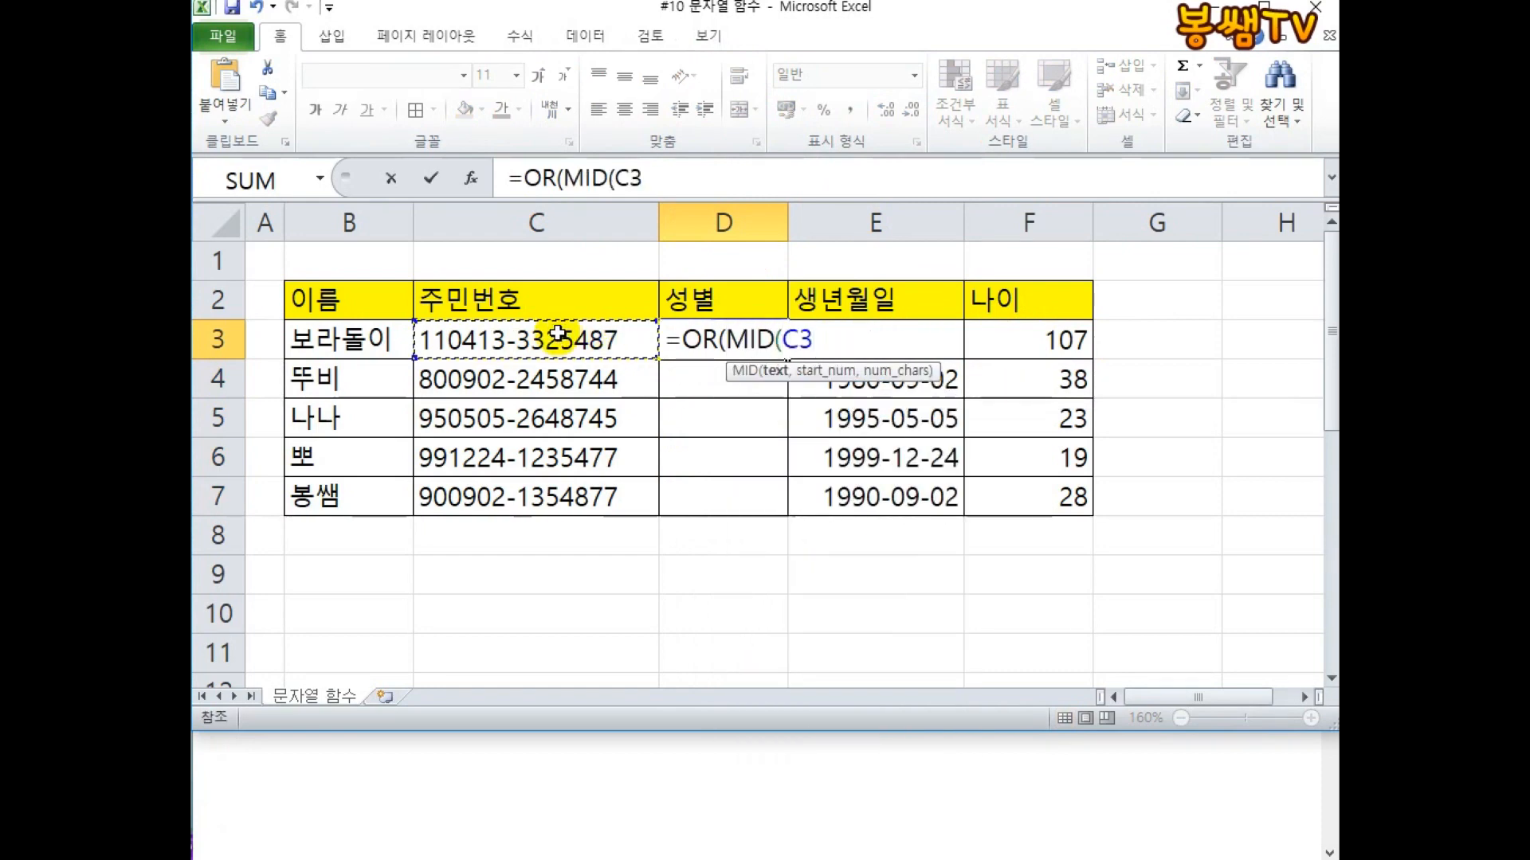
{"action": "type", "text": ",8,1)"}
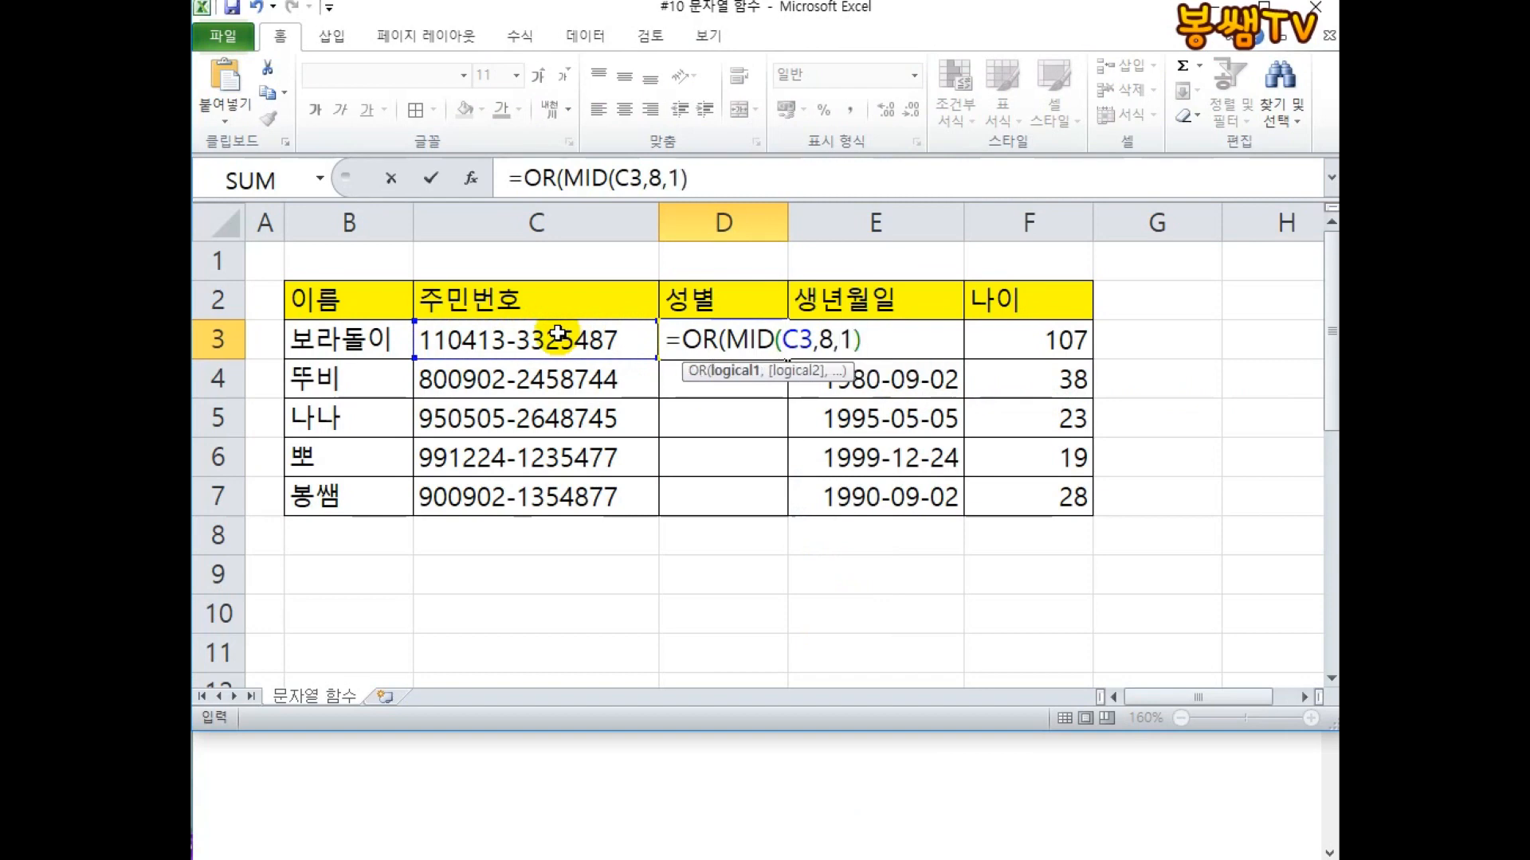
{"action": "type", "text": "=\"1\","}
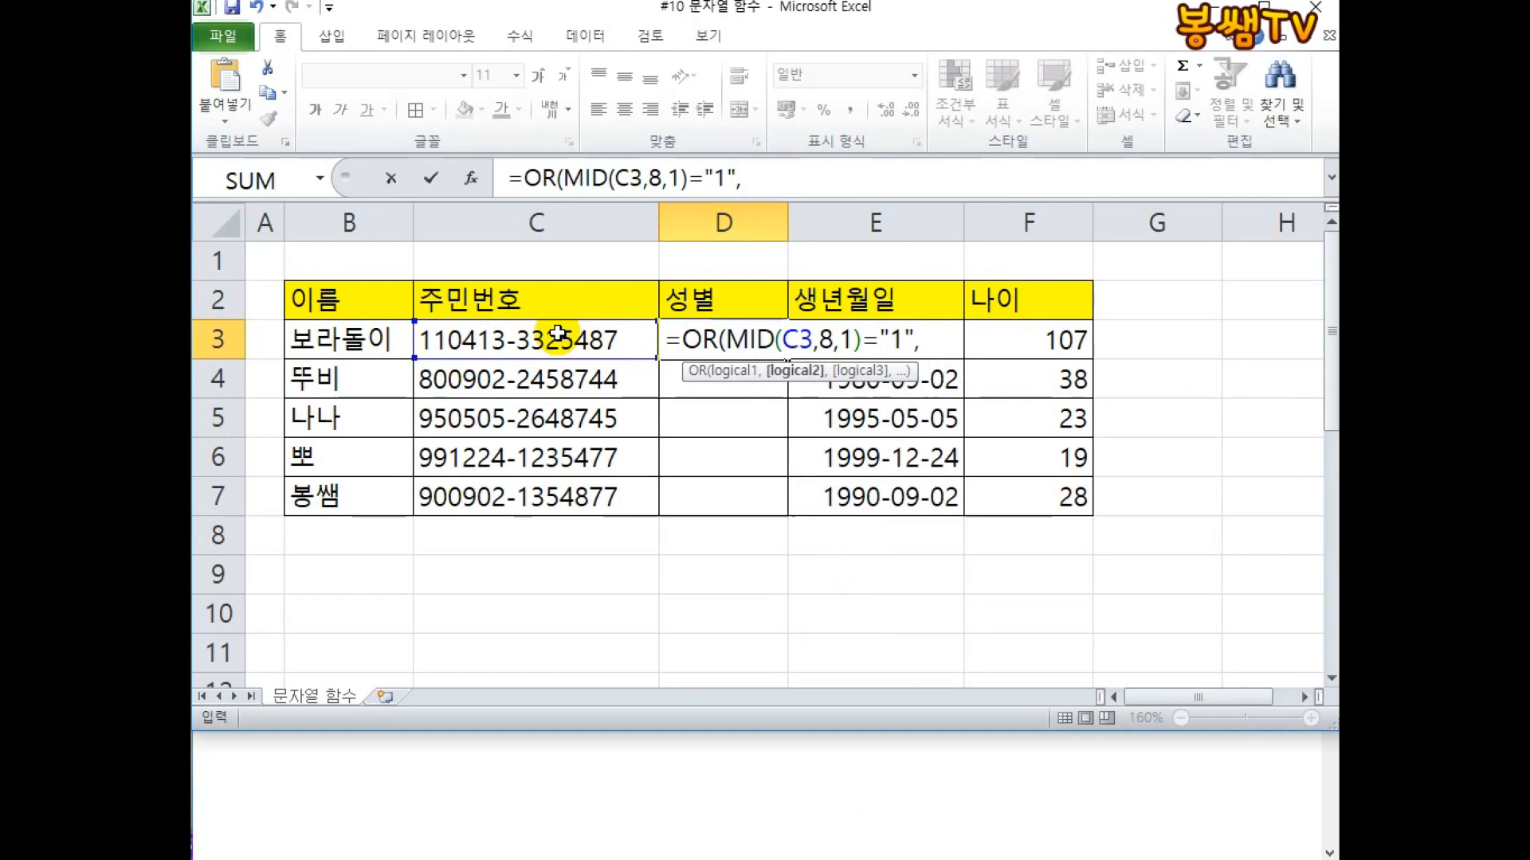
Add MID(C3,8,1)="3" as the second OR condition and complete the formula in D3.
{"action": "type", "text": "MID("}
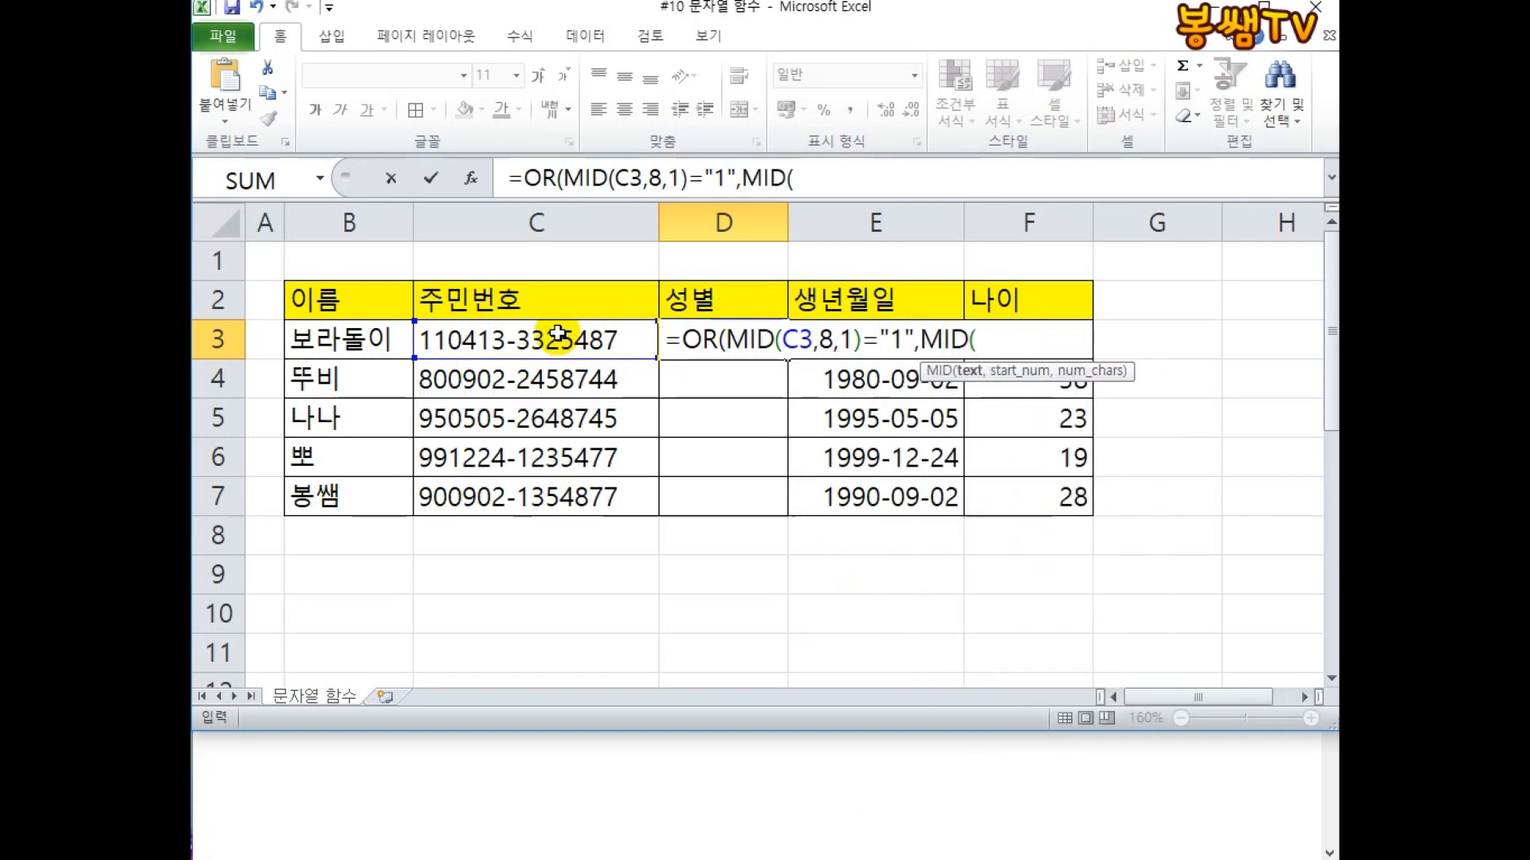
{"action": "left_click", "coordinate": [557, 335]}
{"action": "type", "text": ","}
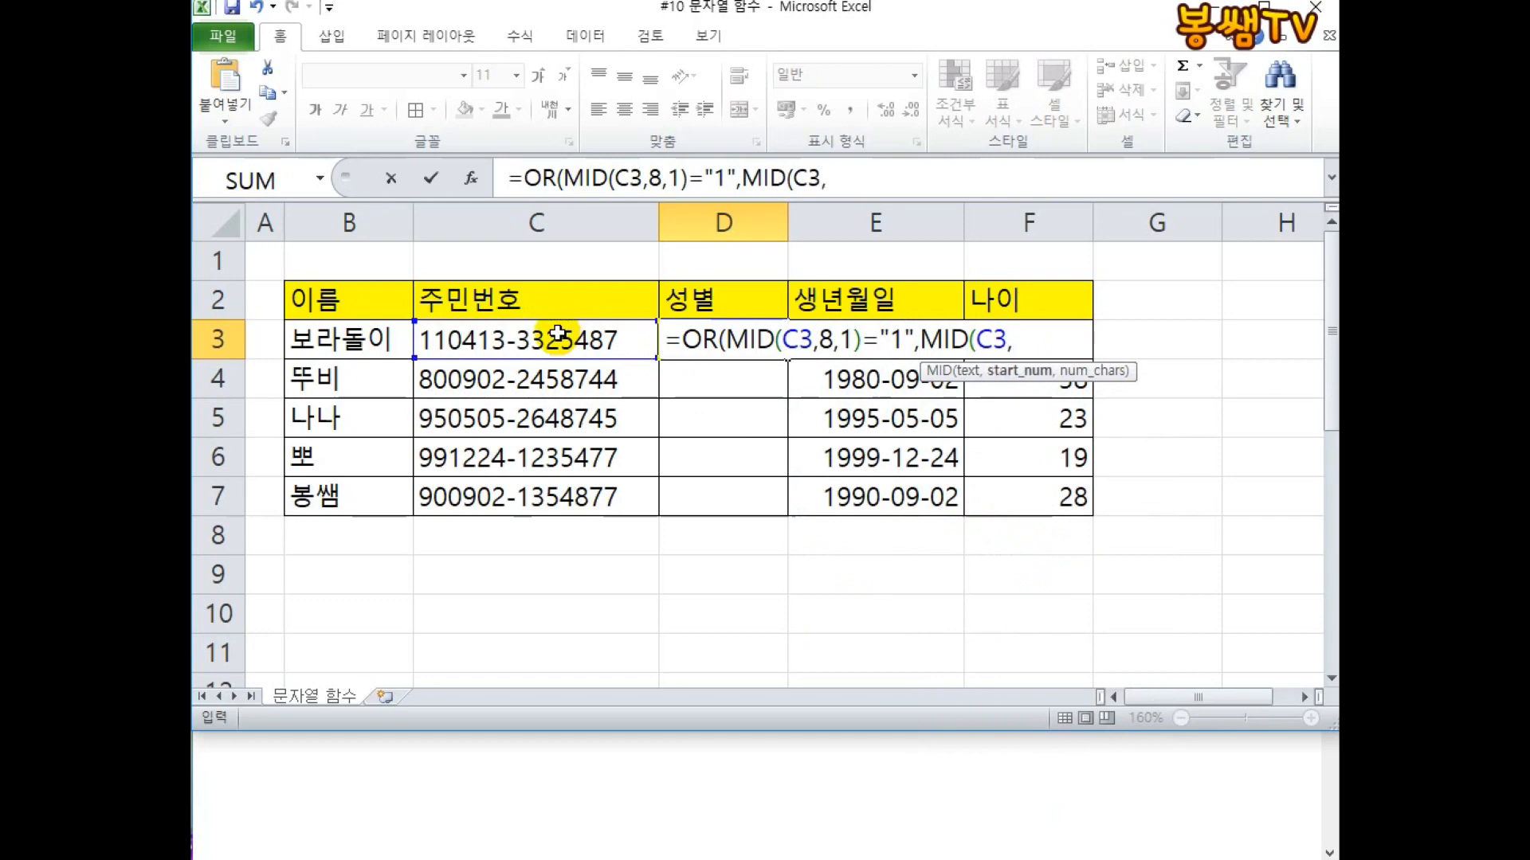
{"action": "type", "text": "8M"}
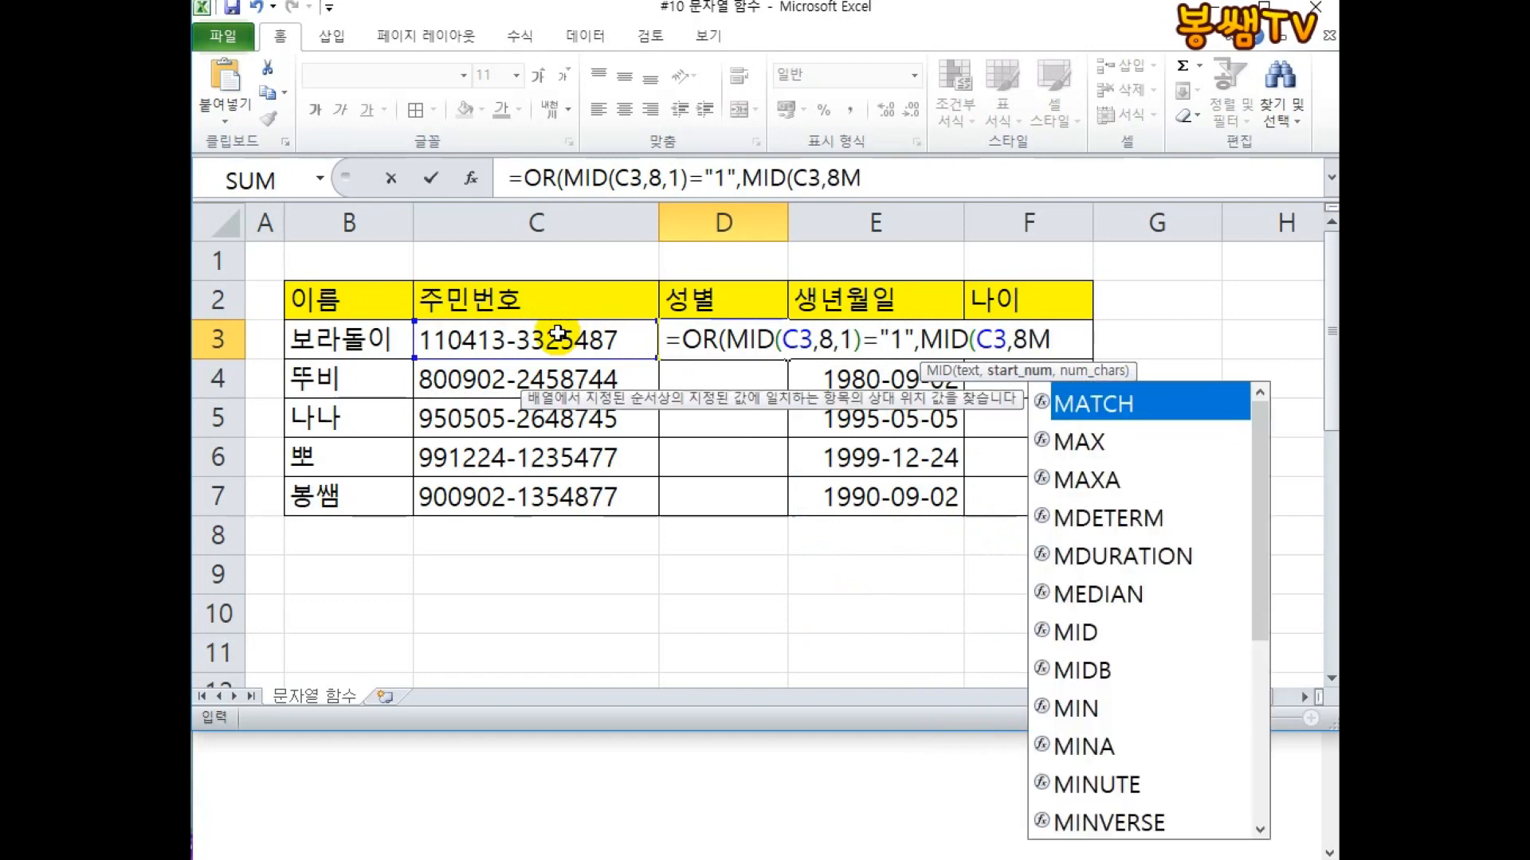
{"action": "key", "text": "BackSpace"}
{"action": "type", "text": ",1)"}
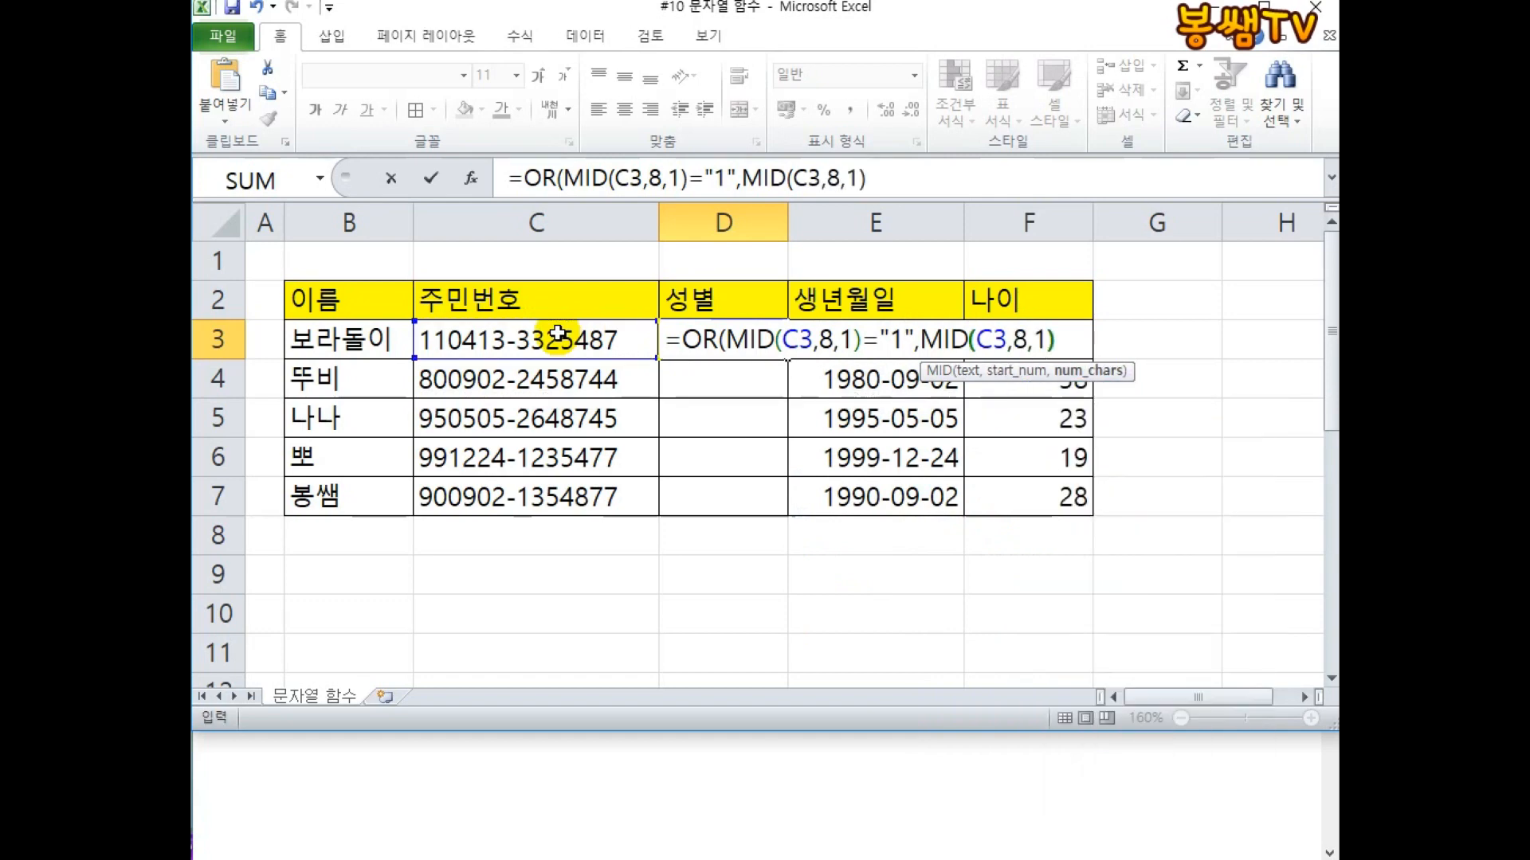
{"action": "type", "text": "=\"3\""}
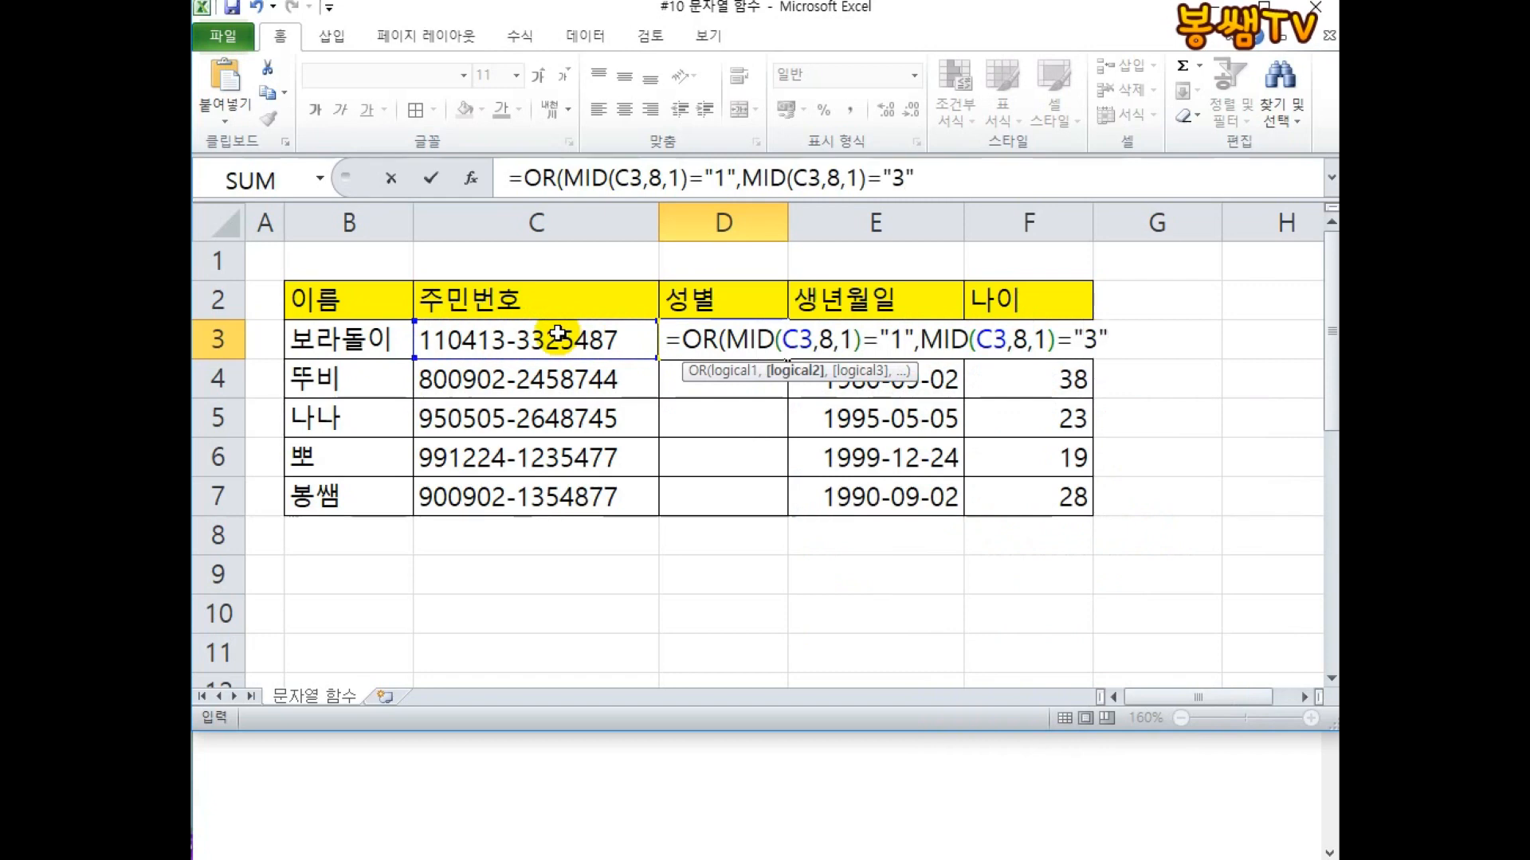
{"action": "type", "text": ")"}
{"action": "key", "text": "Return"}
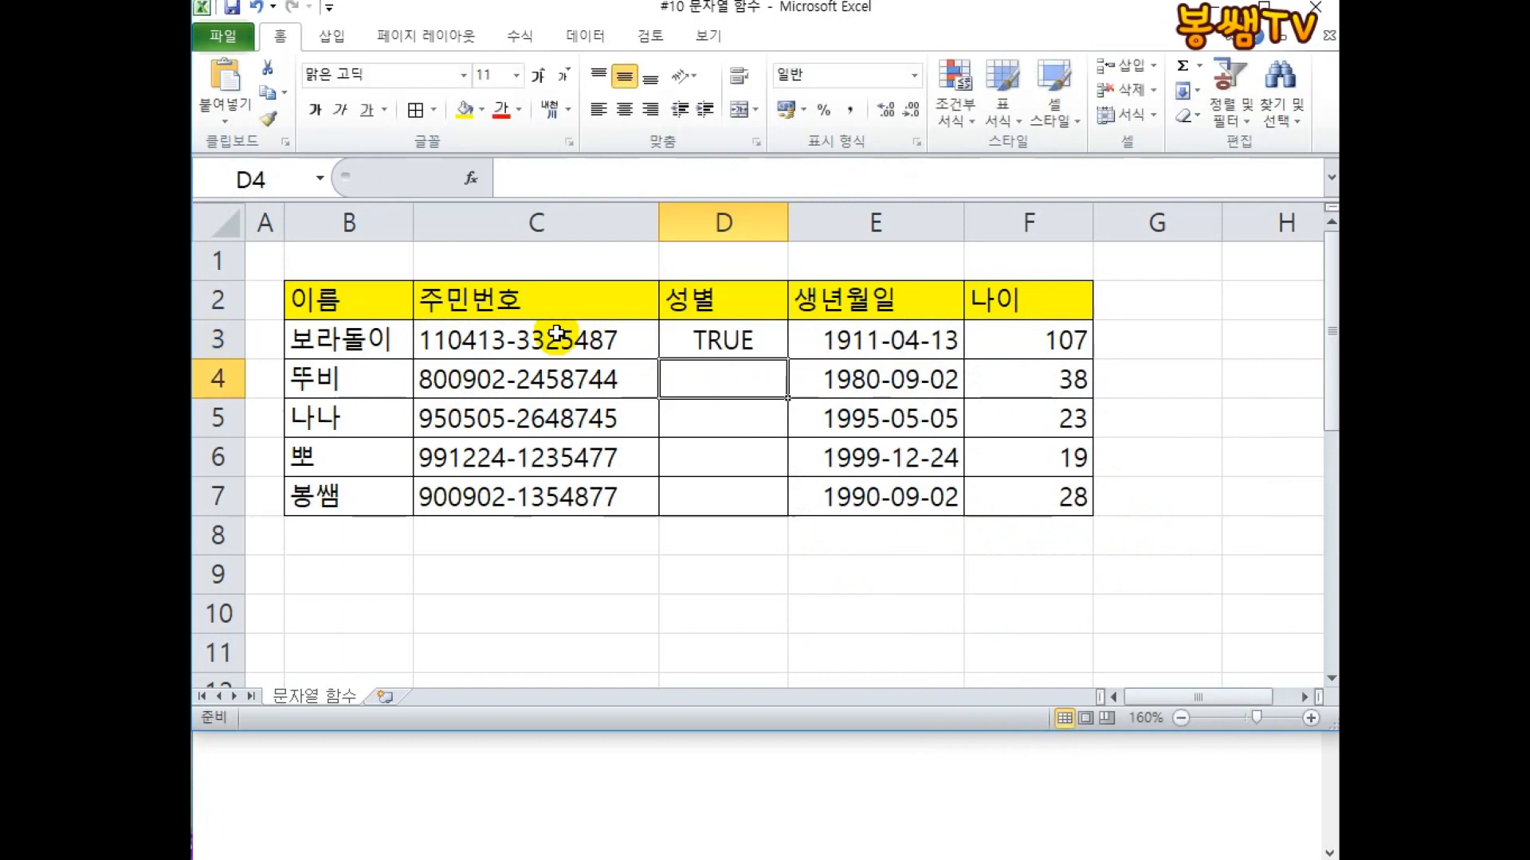
Change the gender digit after the hyphen in C3's ID number to 1 to test the OR formula.
{"action": "left_click", "coordinate": [717, 337]}
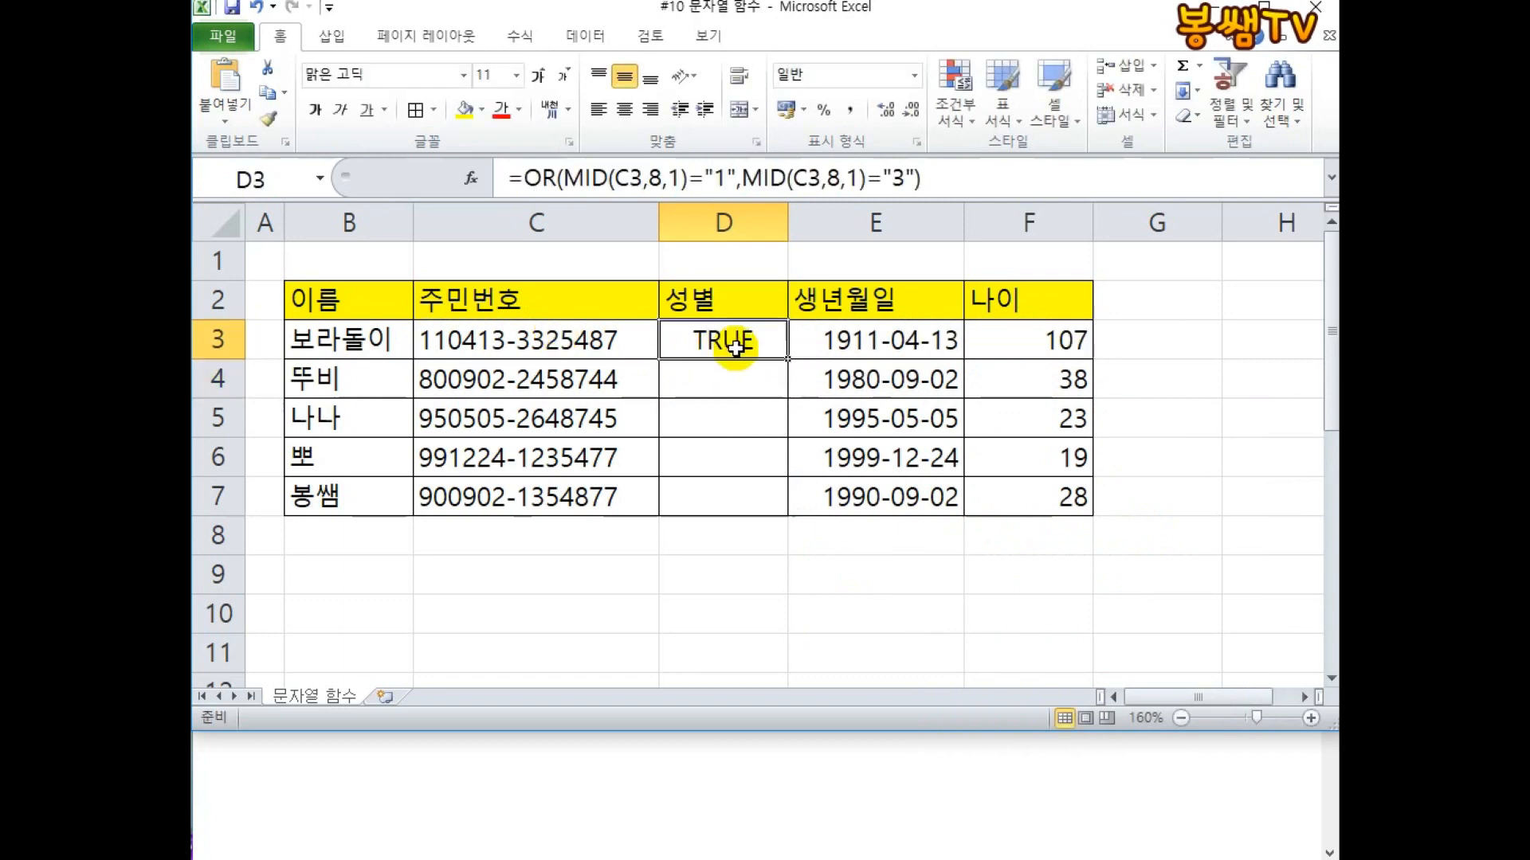
{"action": "double_click", "coordinate": [535, 341]}
{"action": "left_click_drag", "start_coordinate": [529, 341], "coordinate": [511, 341]}
{"action": "type", "text": "1"}
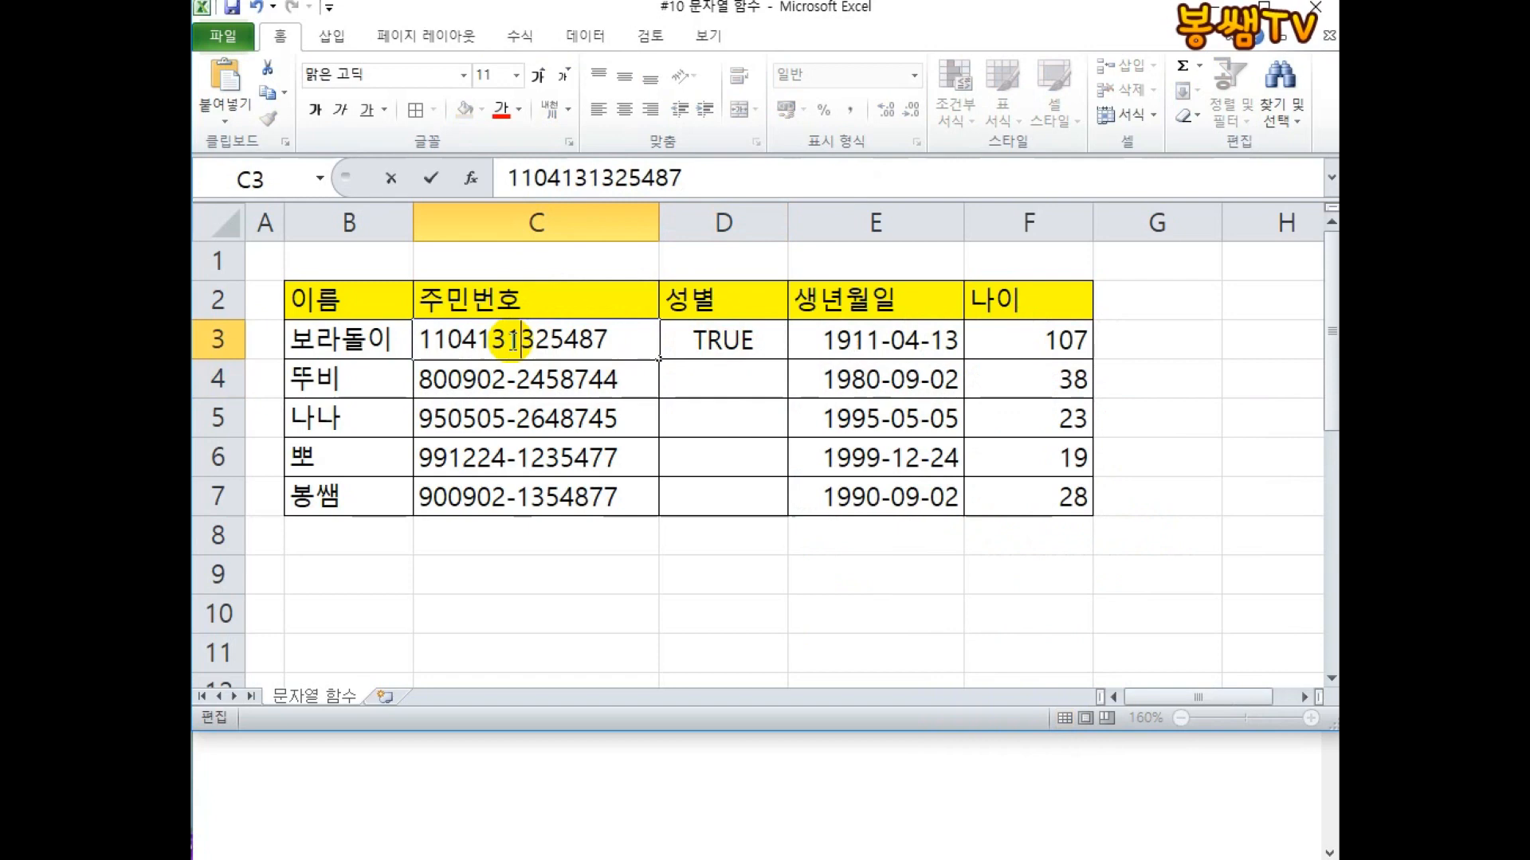
{"action": "type", "text": "-"}
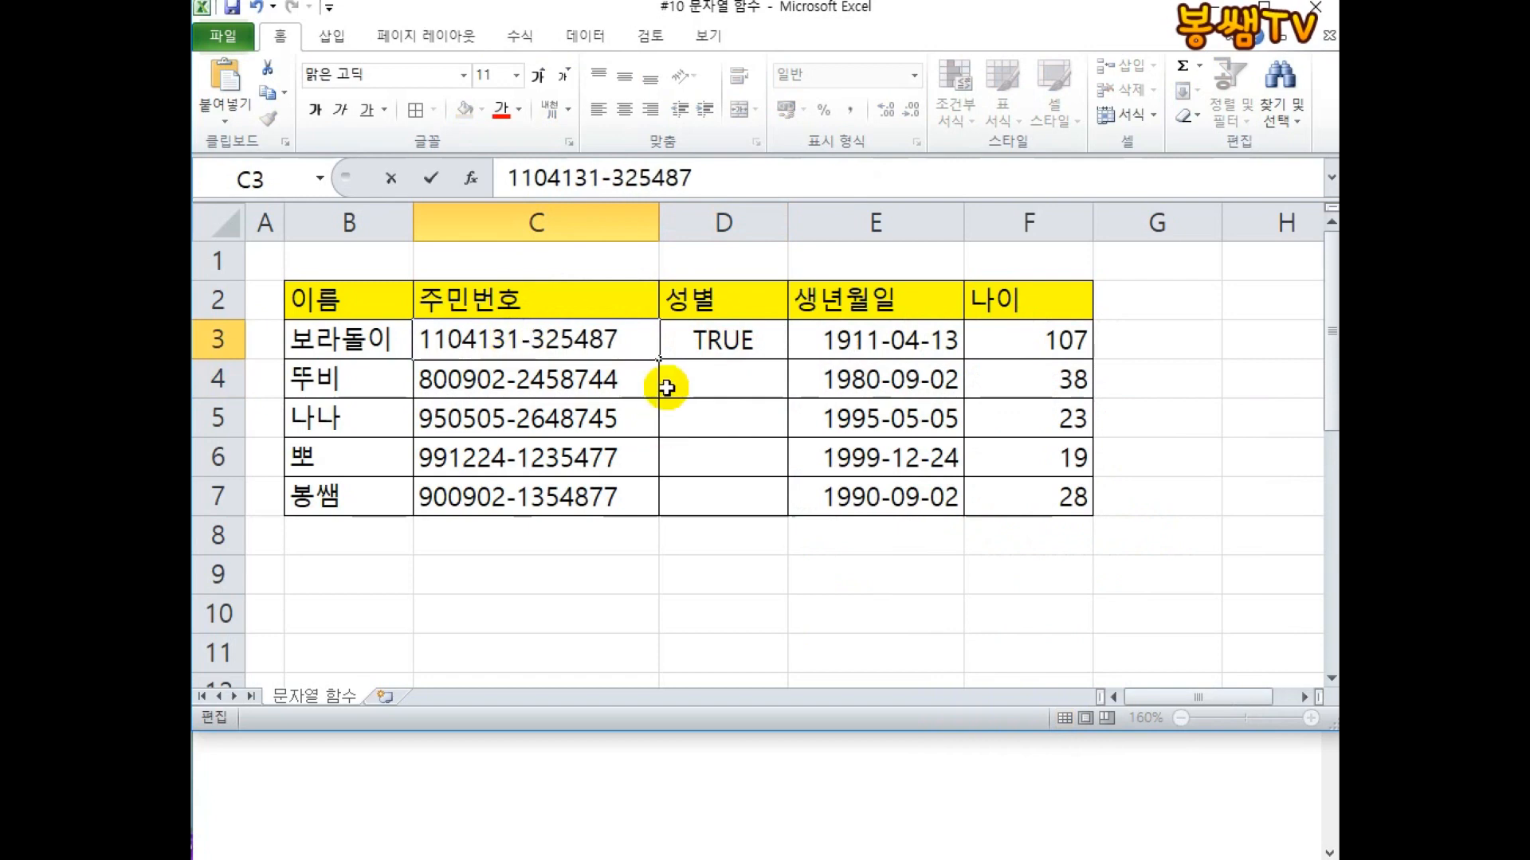
{"action": "key", "text": "ctrl+z"}
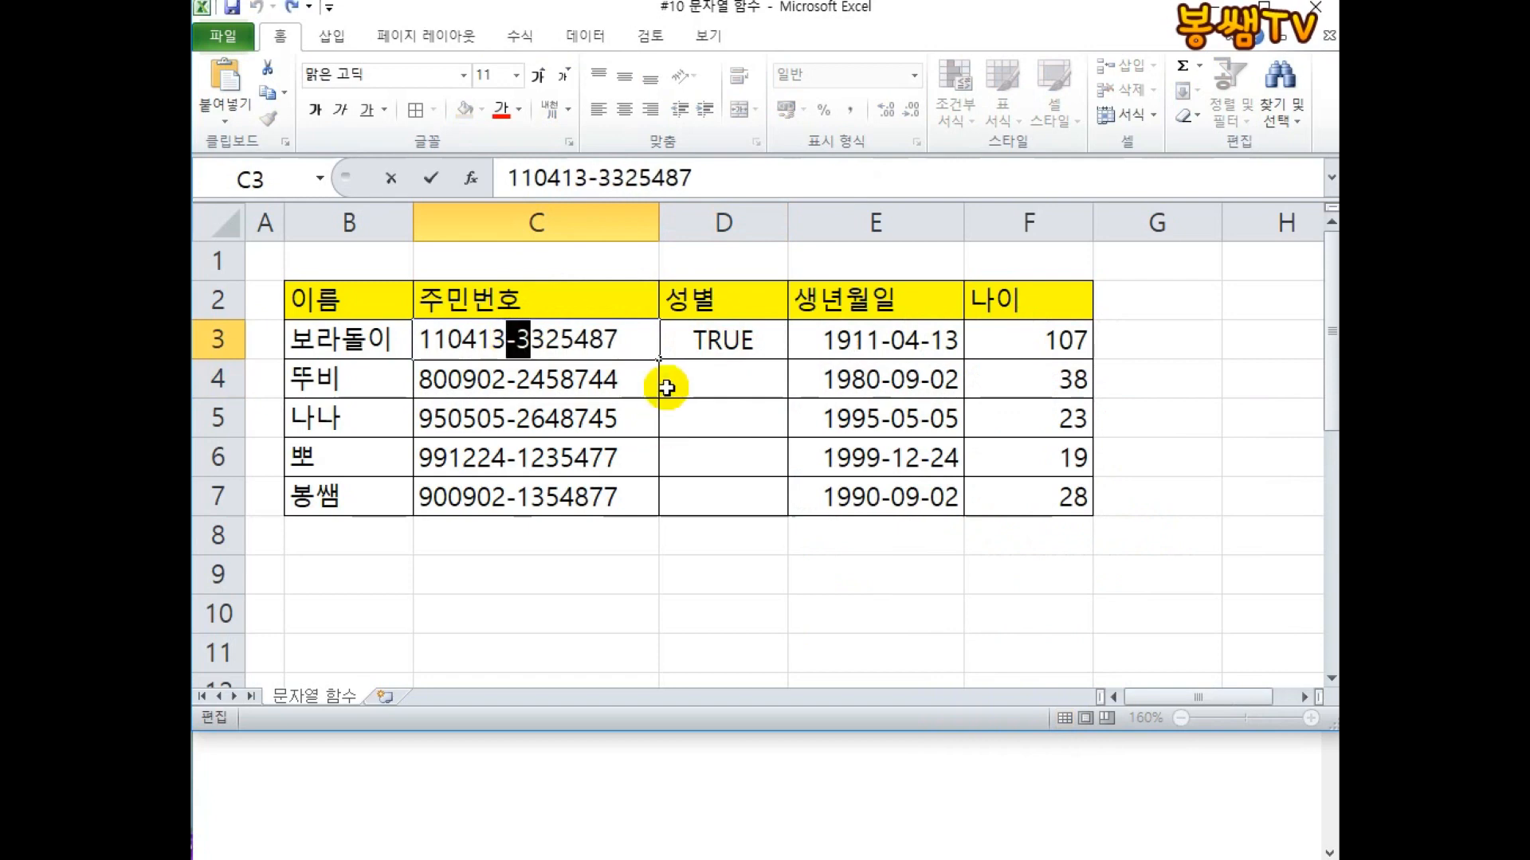
{"action": "left_click_drag", "start_coordinate": [518, 346], "coordinate": [533, 348]}
{"action": "type", "text": "1"}
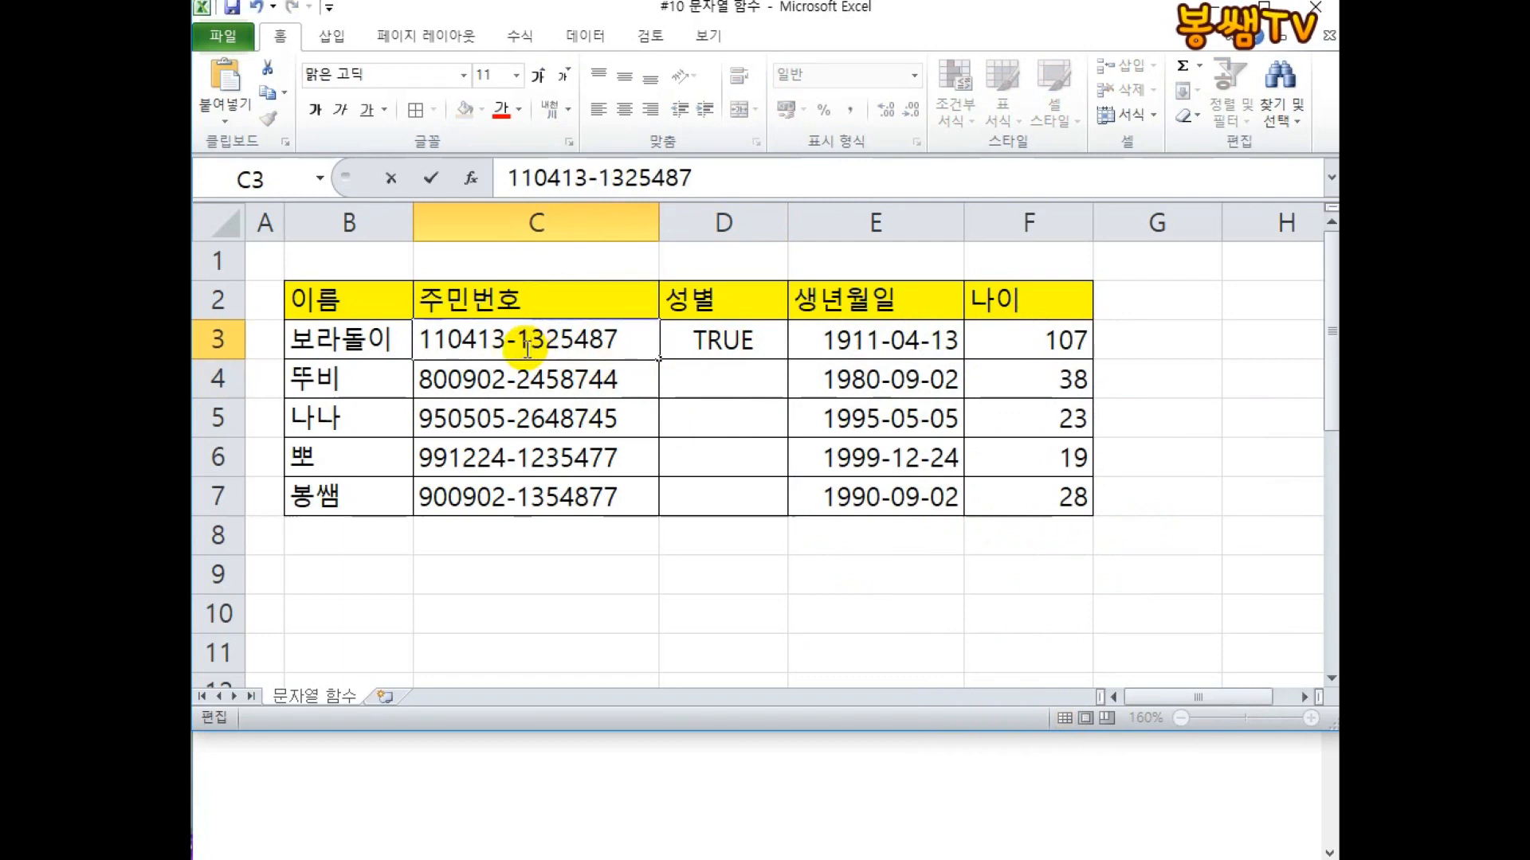
{"action": "key", "text": "Return"}
Change the gender digit after the hyphen in C3's ID number to 2 to test the OR formula.
{"action": "left_click", "coordinate": [532, 339]}
{"action": "double_click", "coordinate": [532, 339]}
{"action": "left_click_drag", "start_coordinate": [532, 339], "coordinate": [519, 340]}
{"action": "type", "text": "2"}
{"action": "key", "text": "Return"}
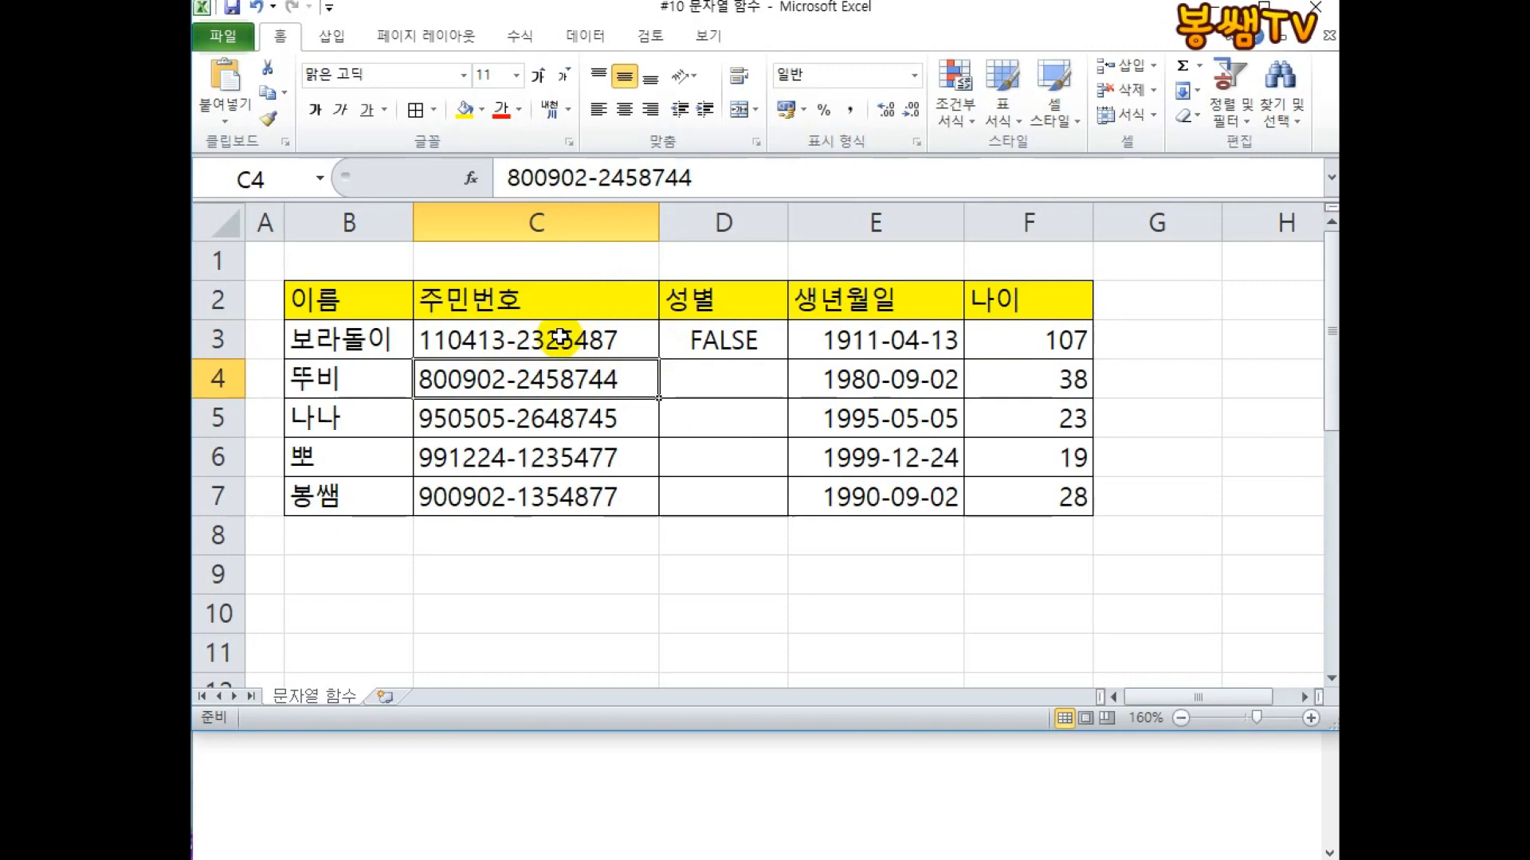
Set the gender digit after the hyphen in C3's ID number back to 3.
{"action": "left_click", "coordinate": [529, 339]}
{"action": "double_click", "coordinate": [529, 339]}
{"action": "left_click_drag", "start_coordinate": [533, 340], "coordinate": [519, 339]}
{"action": "type", "text": "3"}
{"action": "key", "text": "Return"}
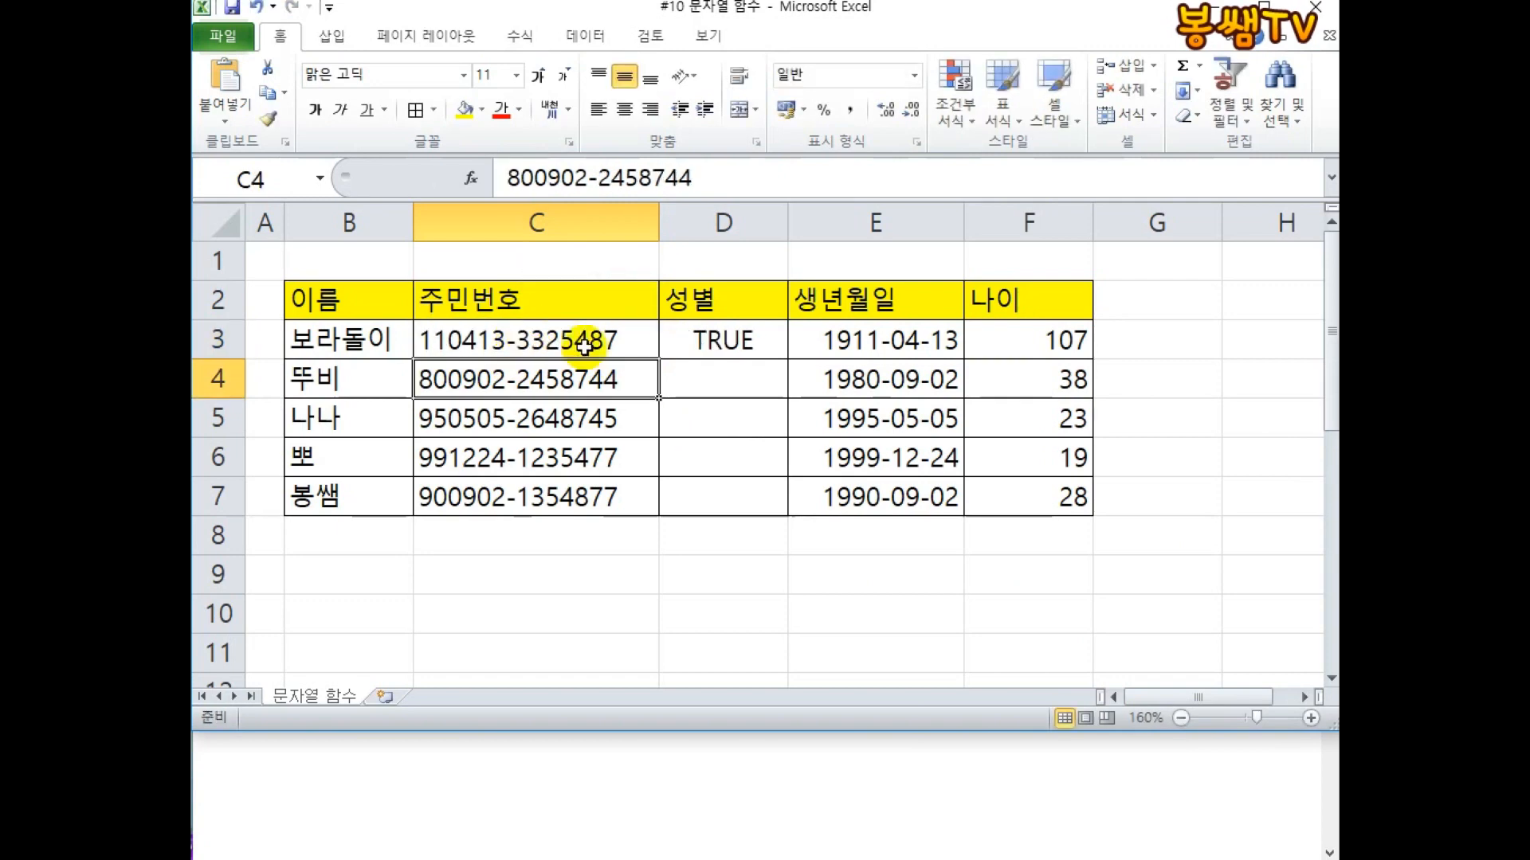
Change the gender digit after the hyphen in C3's ID number to 4 to test the OR formula.
{"action": "left_click", "coordinate": [529, 339]}
{"action": "double_click", "coordinate": [529, 339]}
{"action": "left_click_drag", "start_coordinate": [532, 340], "coordinate": [518, 339]}
{"action": "type", "text": "4"}
{"action": "key", "text": "Return"}
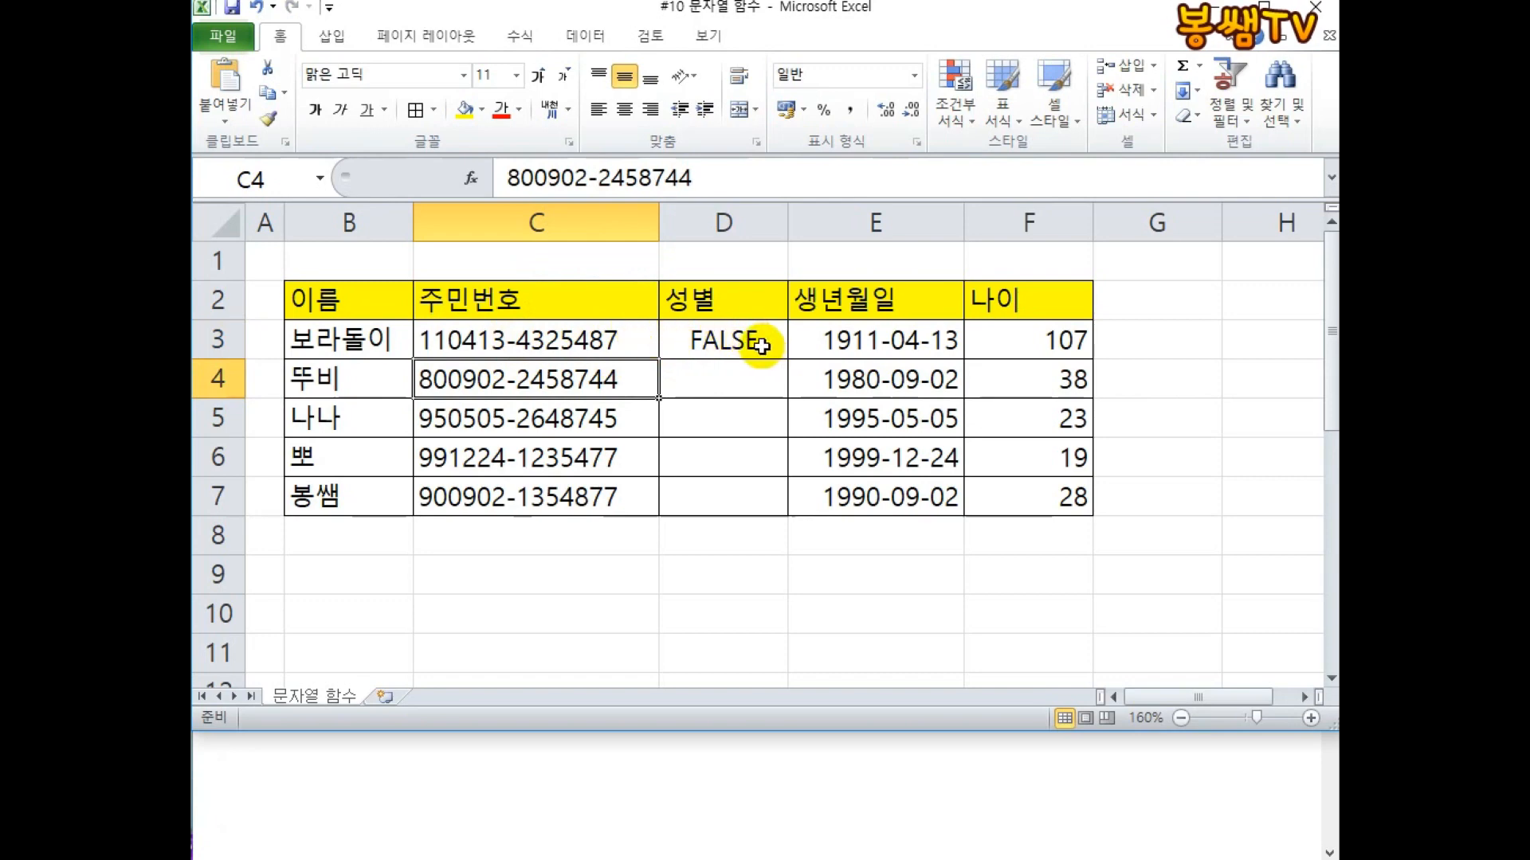
Restore the gender digit after the hyphen in C3's ID number to 3.
{"action": "double_click", "coordinate": [519, 341]}
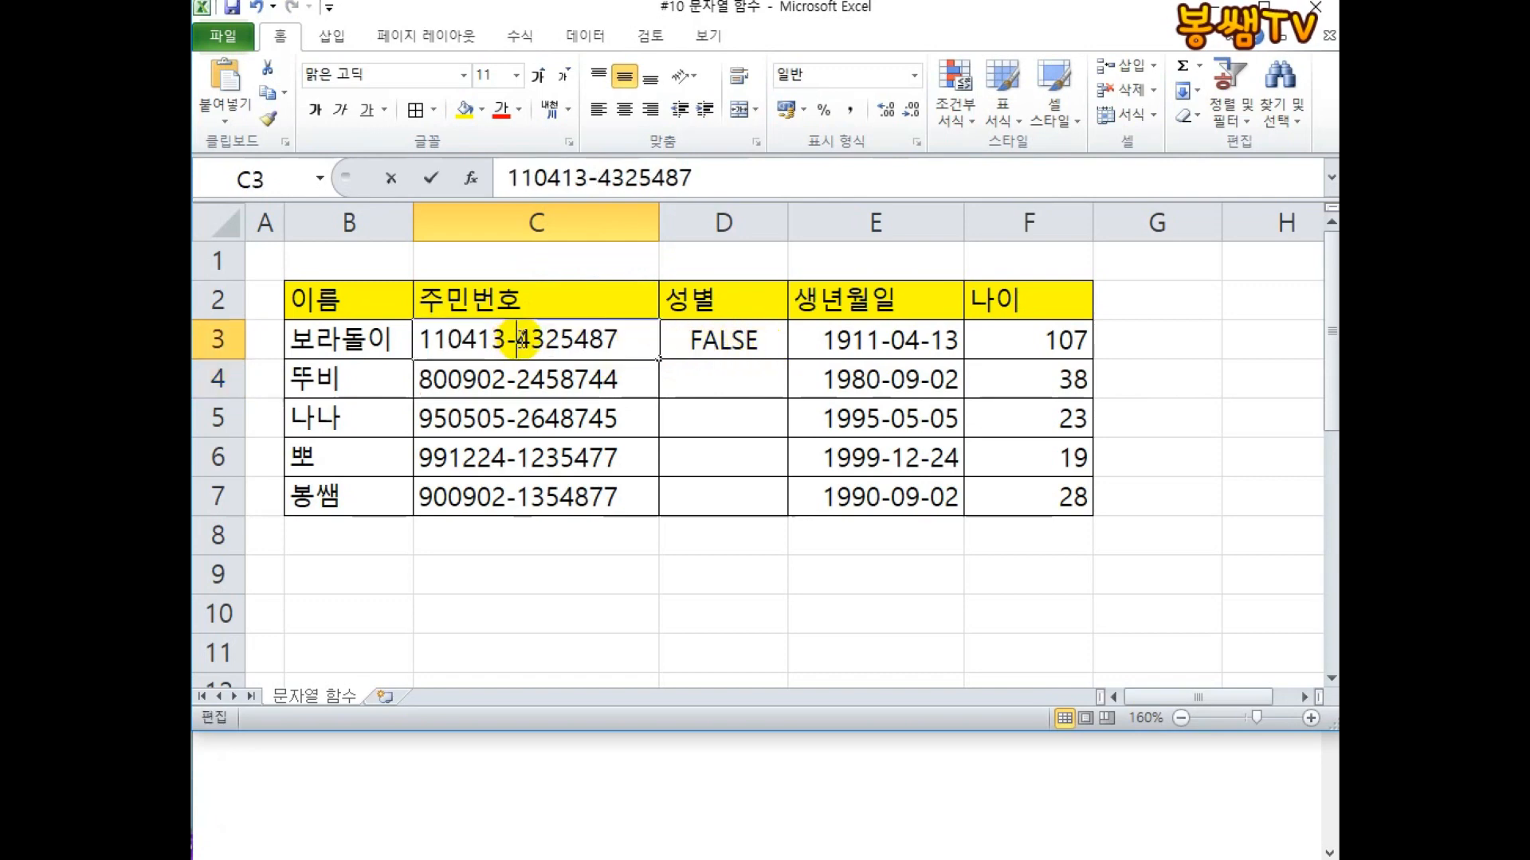
{"action": "left_click_drag", "start_coordinate": [518, 341], "coordinate": [530, 341]}
{"action": "type", "text": "3"}
{"action": "key", "text": "Return"}
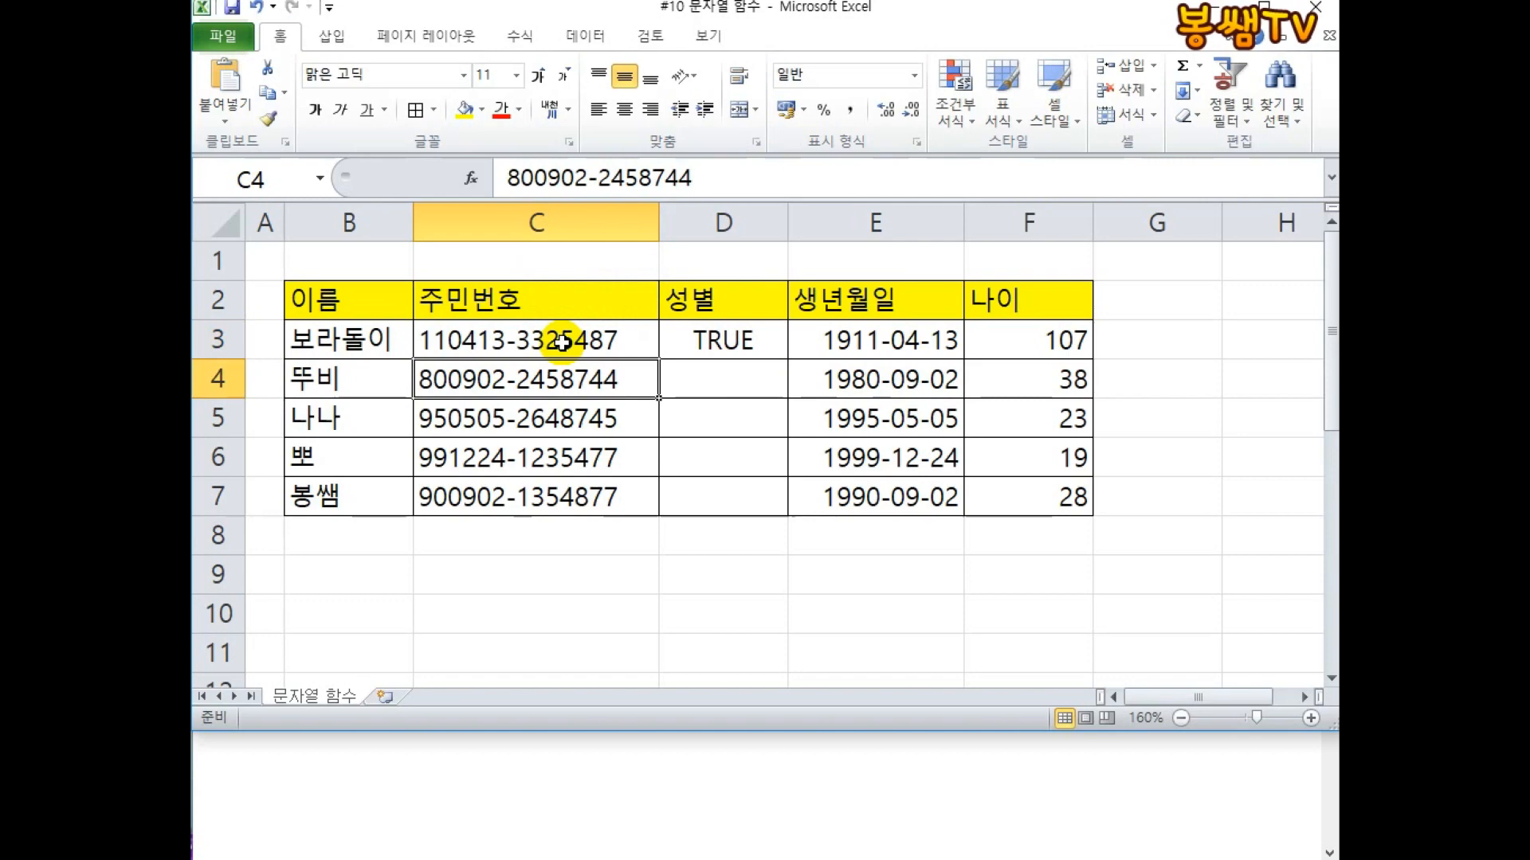
Wrap D3's OR condition in an IF that returns "남" when true and "여" otherwise, and fill the formula down to D7.
{"action": "double_click", "coordinate": [727, 340]}
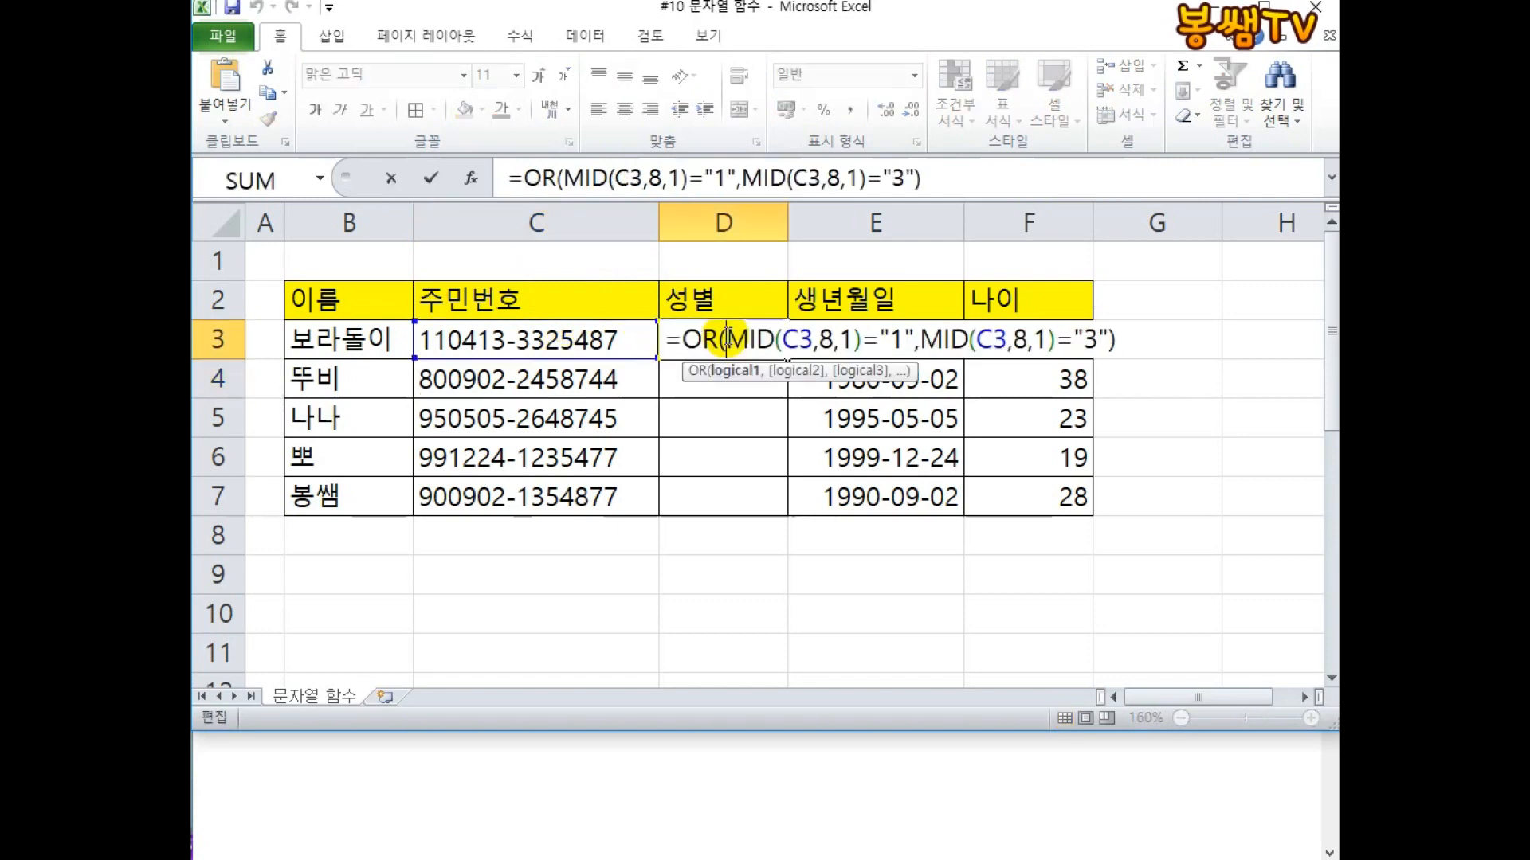
{"action": "left_click", "coordinate": [668, 340]}
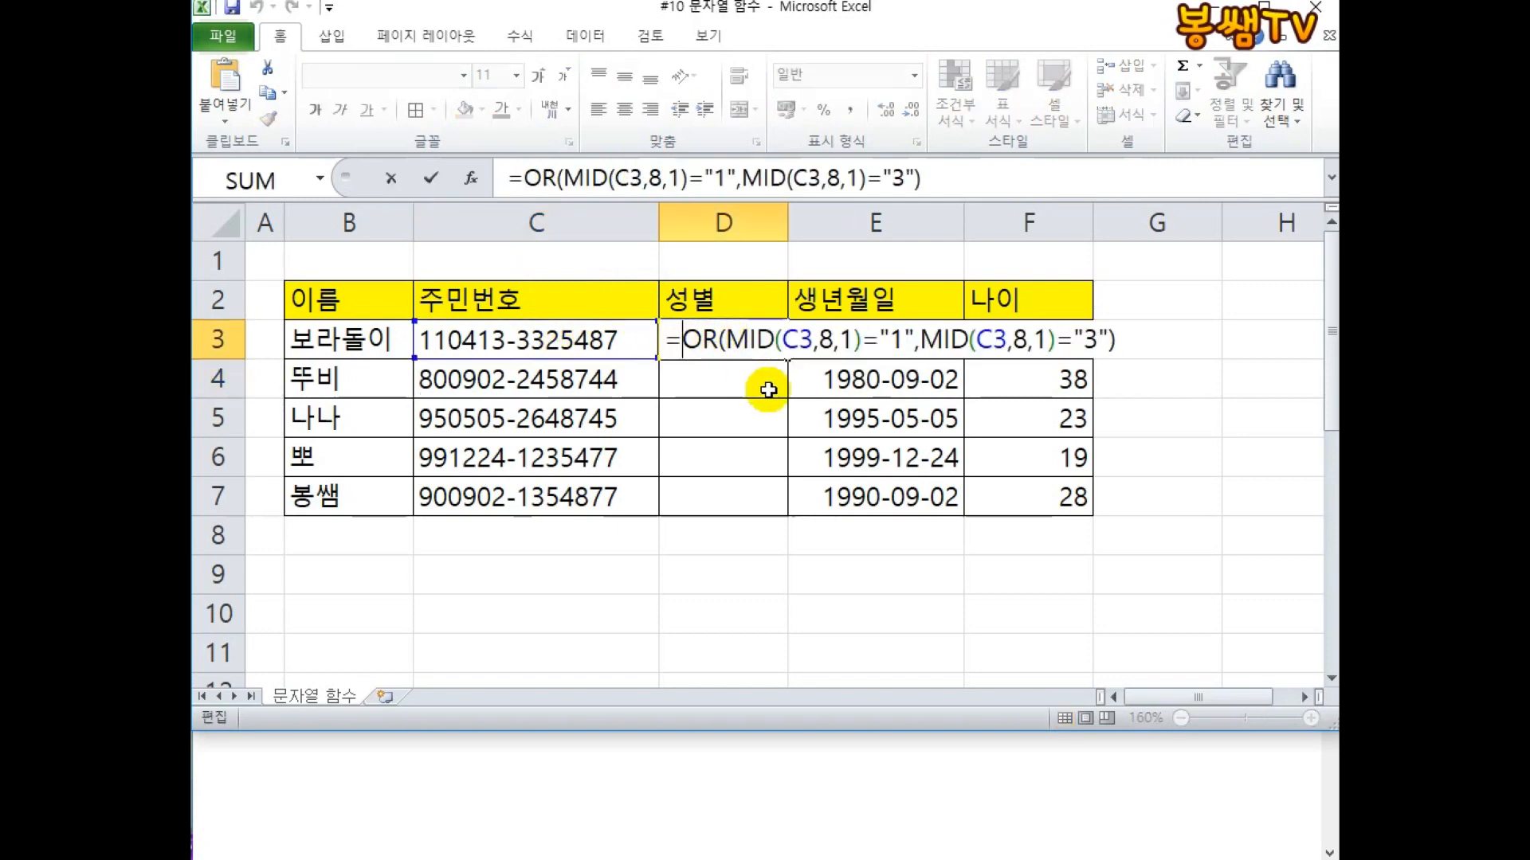
{"action": "type", "text": "IF("}
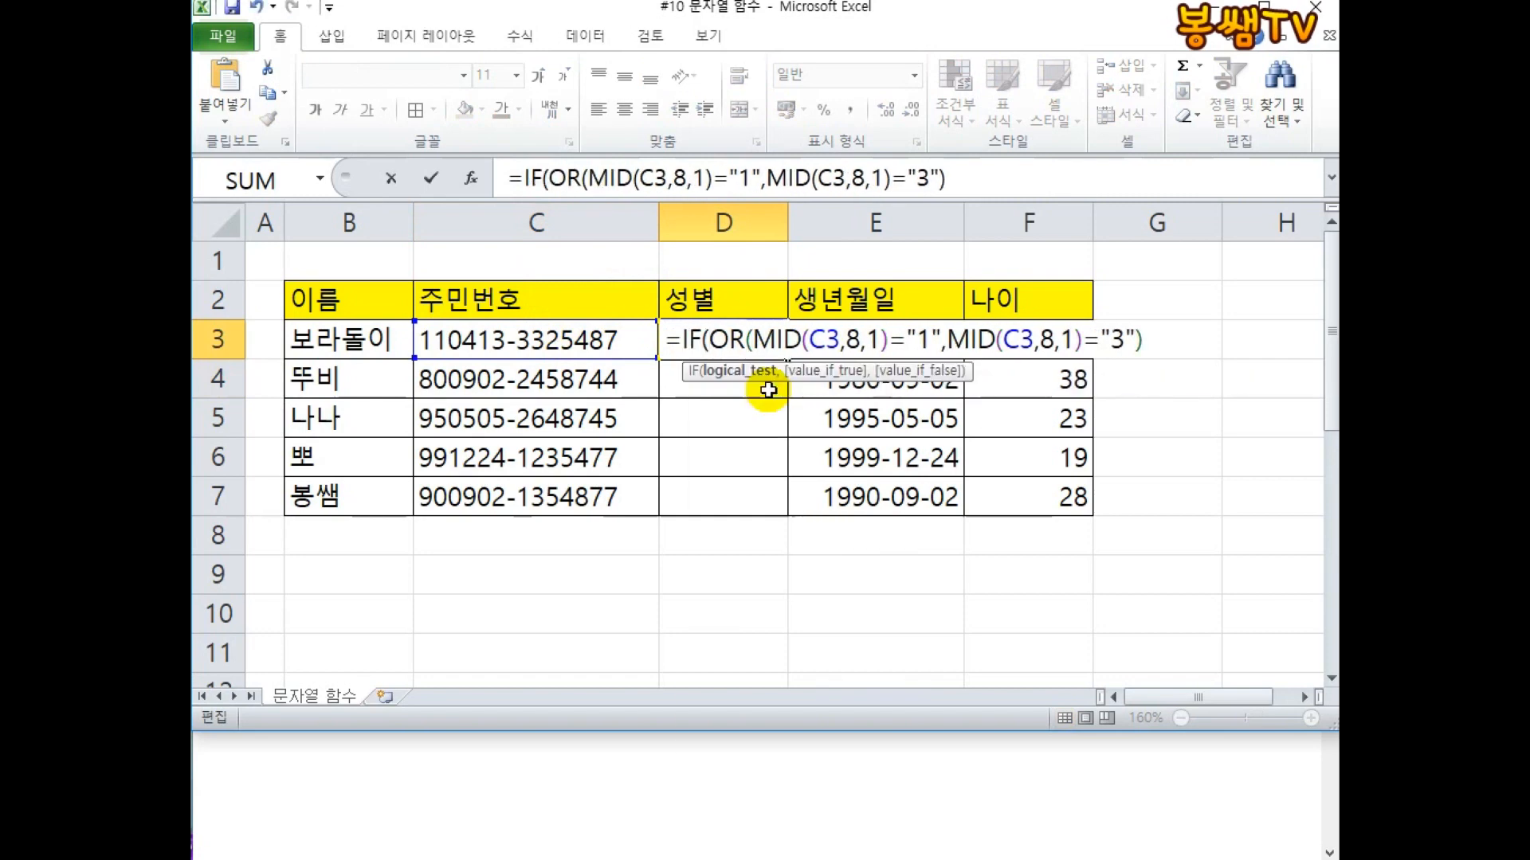
{"action": "left_click", "coordinate": [1155, 329]}
{"action": "type", "text": ","}
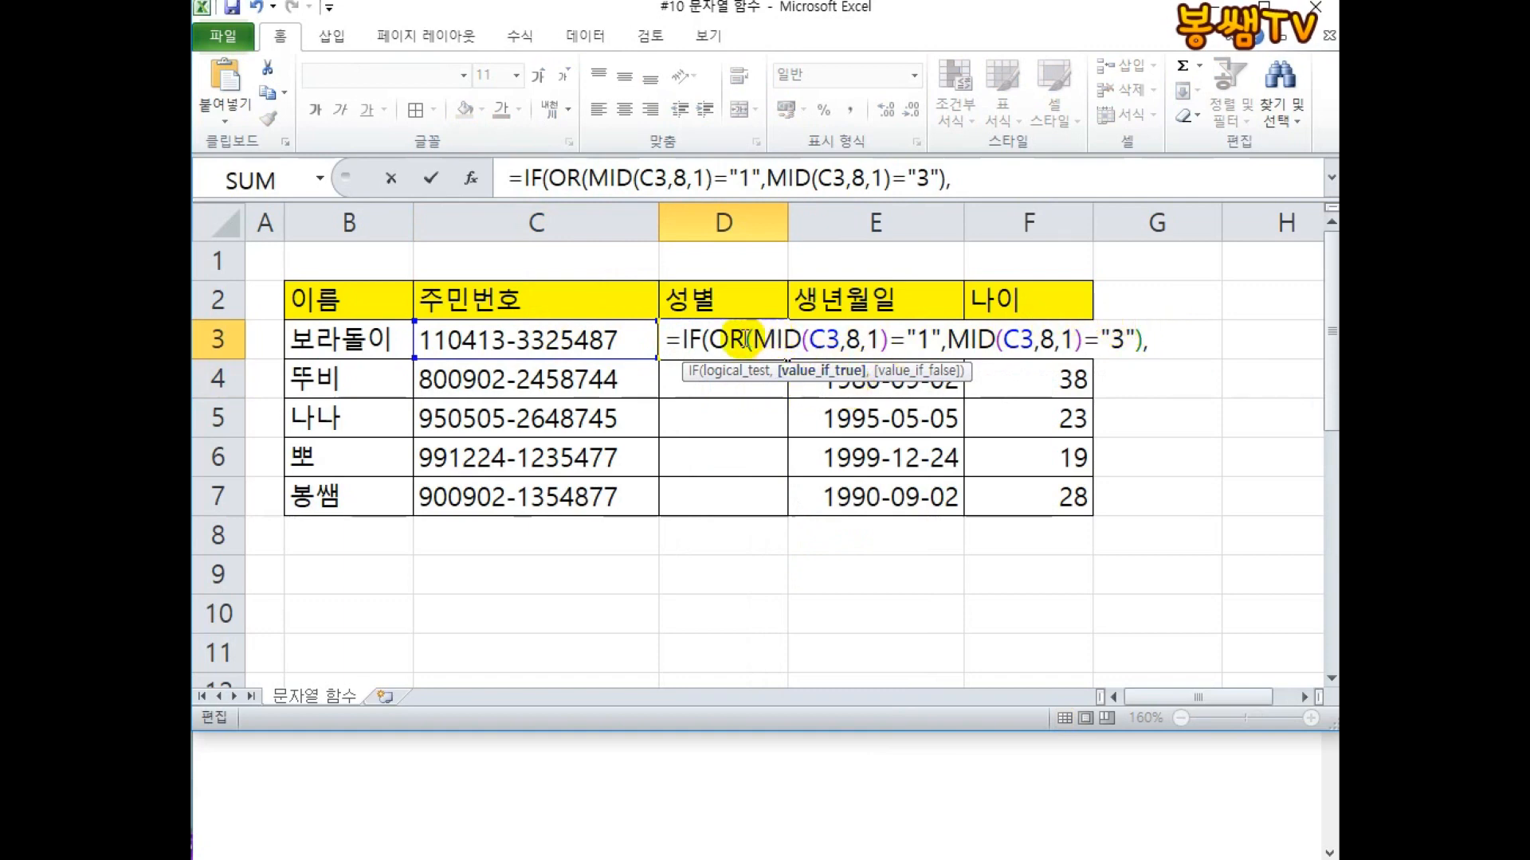
{"action": "type", "text": "\"남\",\"여\")"}
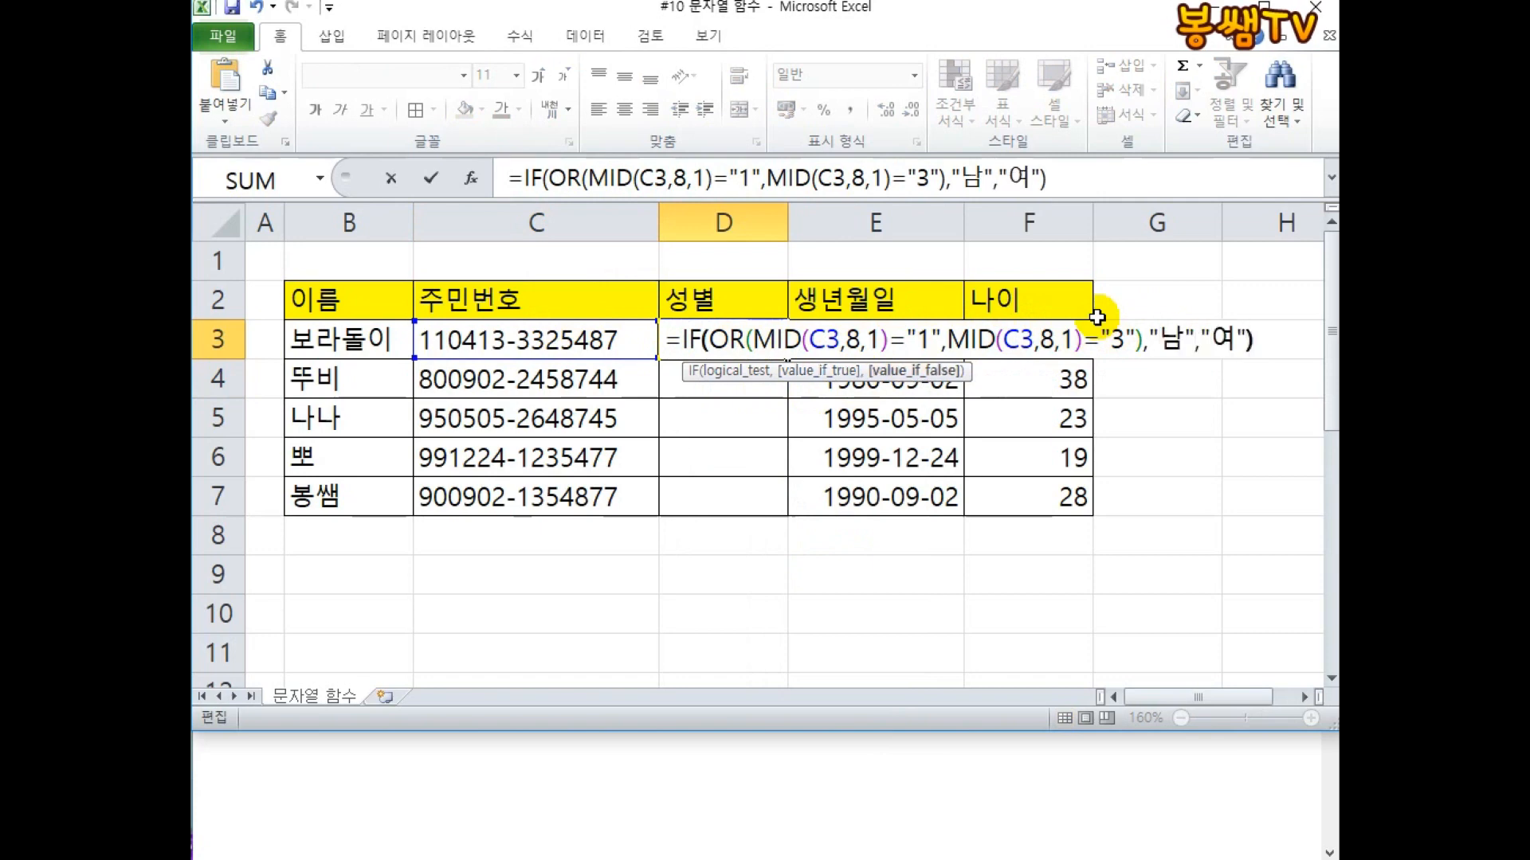
{"action": "key", "text": "Return"}
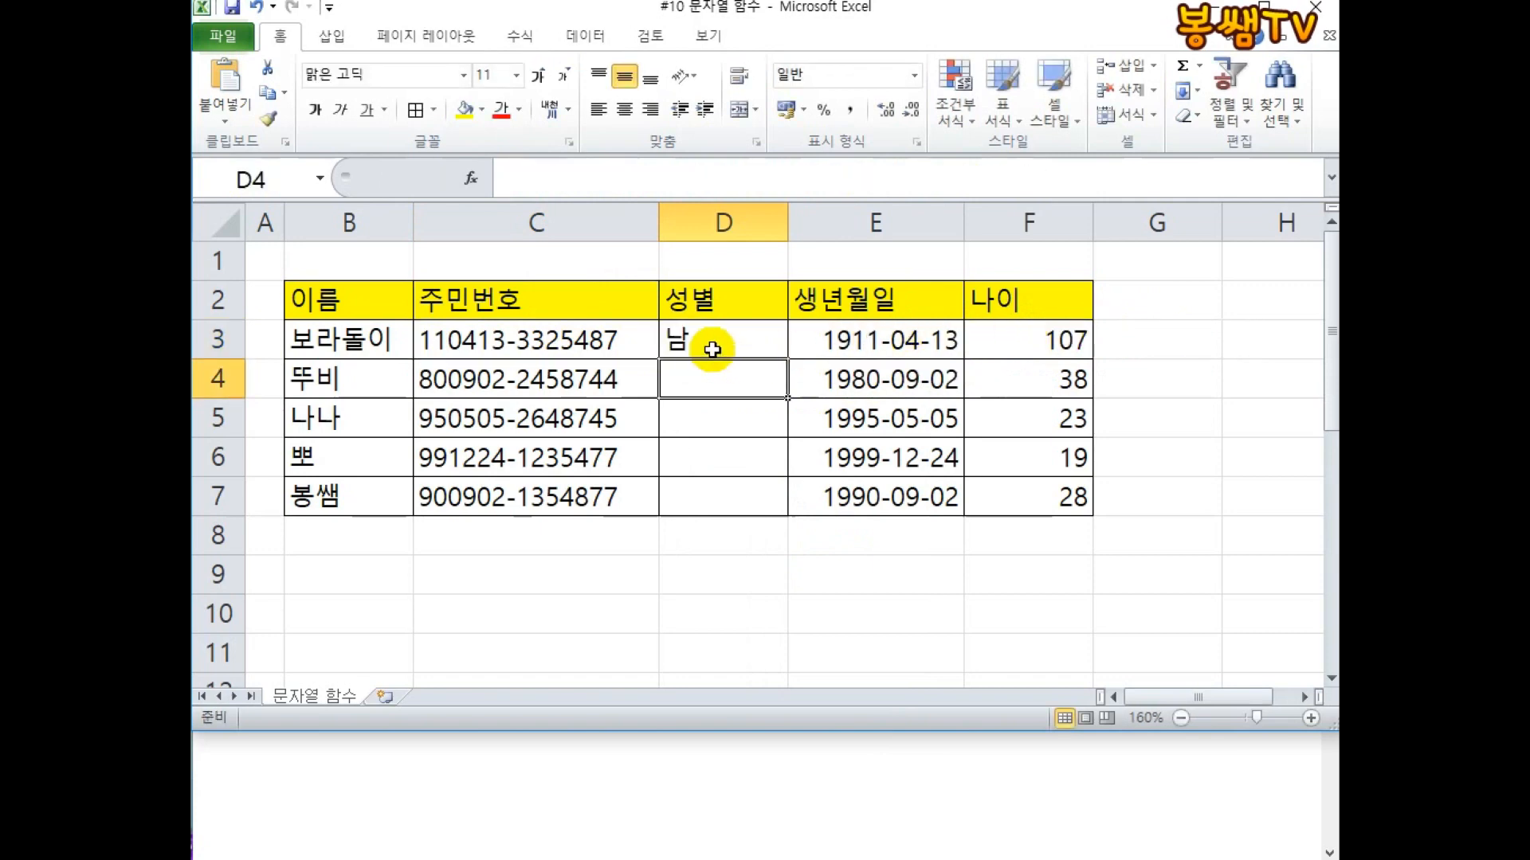
{"action": "left_click", "coordinate": [713, 349]}
{"action": "left_click_drag", "start_coordinate": [786, 357], "coordinate": [767, 501]}
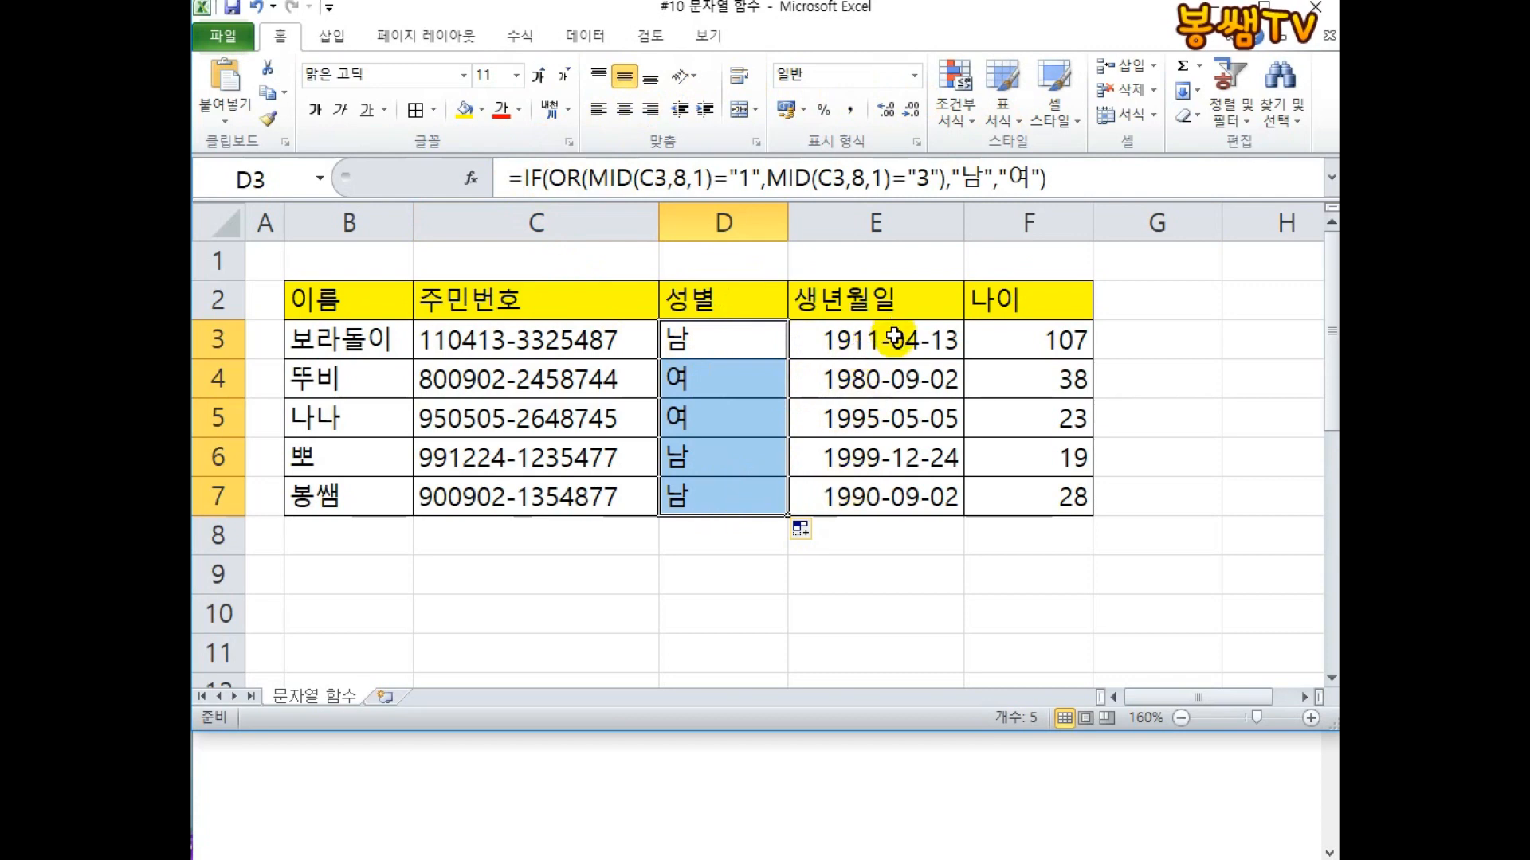
Replace 1900 in E3's DATE formula with the placeholder ???? to mark the part that depends on the birth century.
{"action": "left_click", "coordinate": [893, 338]}
{"action": "double_click", "coordinate": [891, 337]}
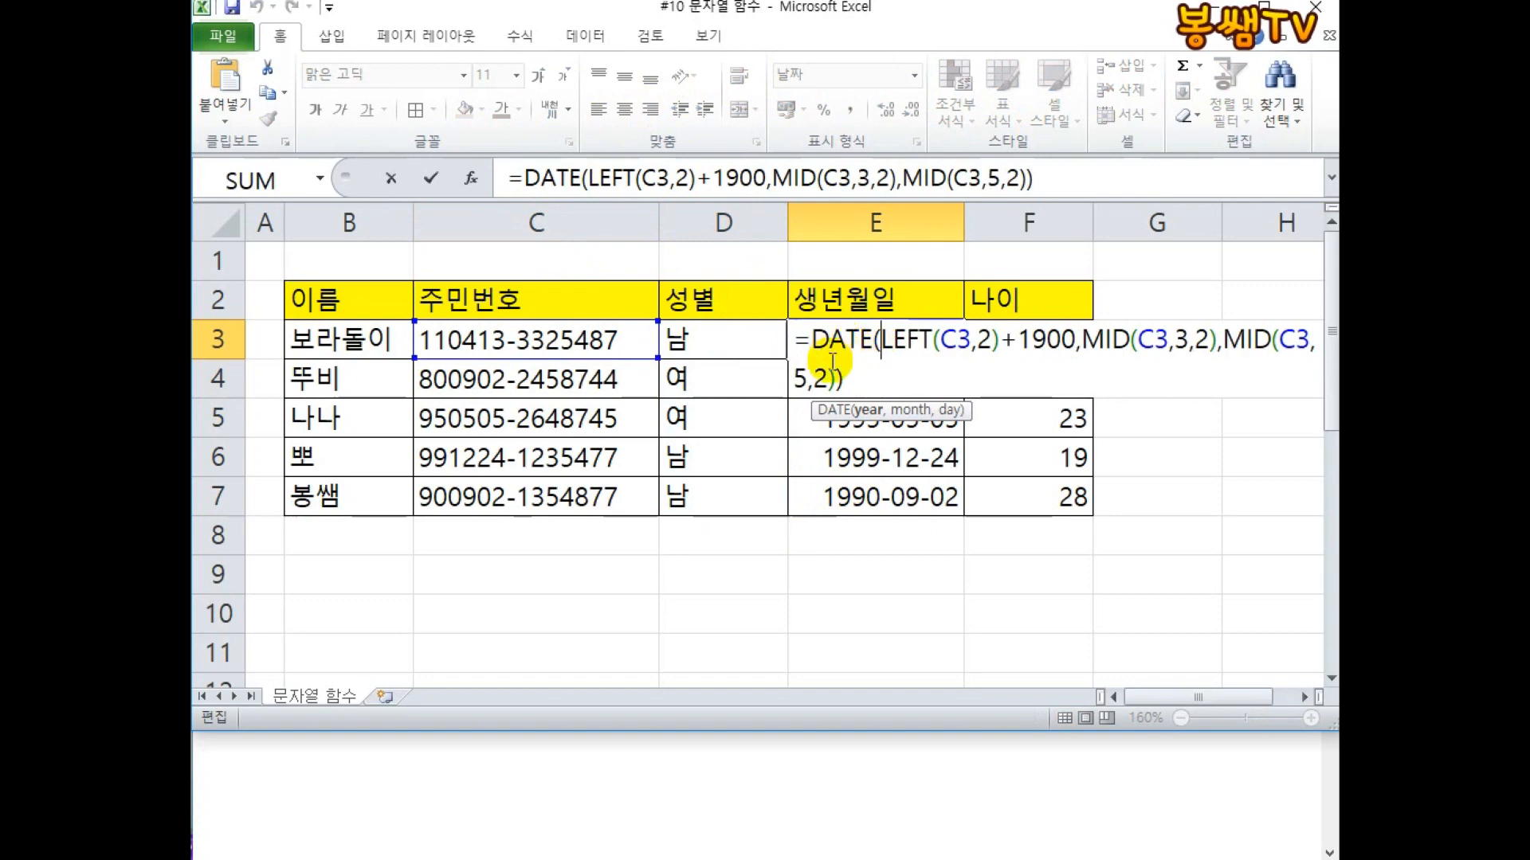
{"action": "key", "text": "Escape"}
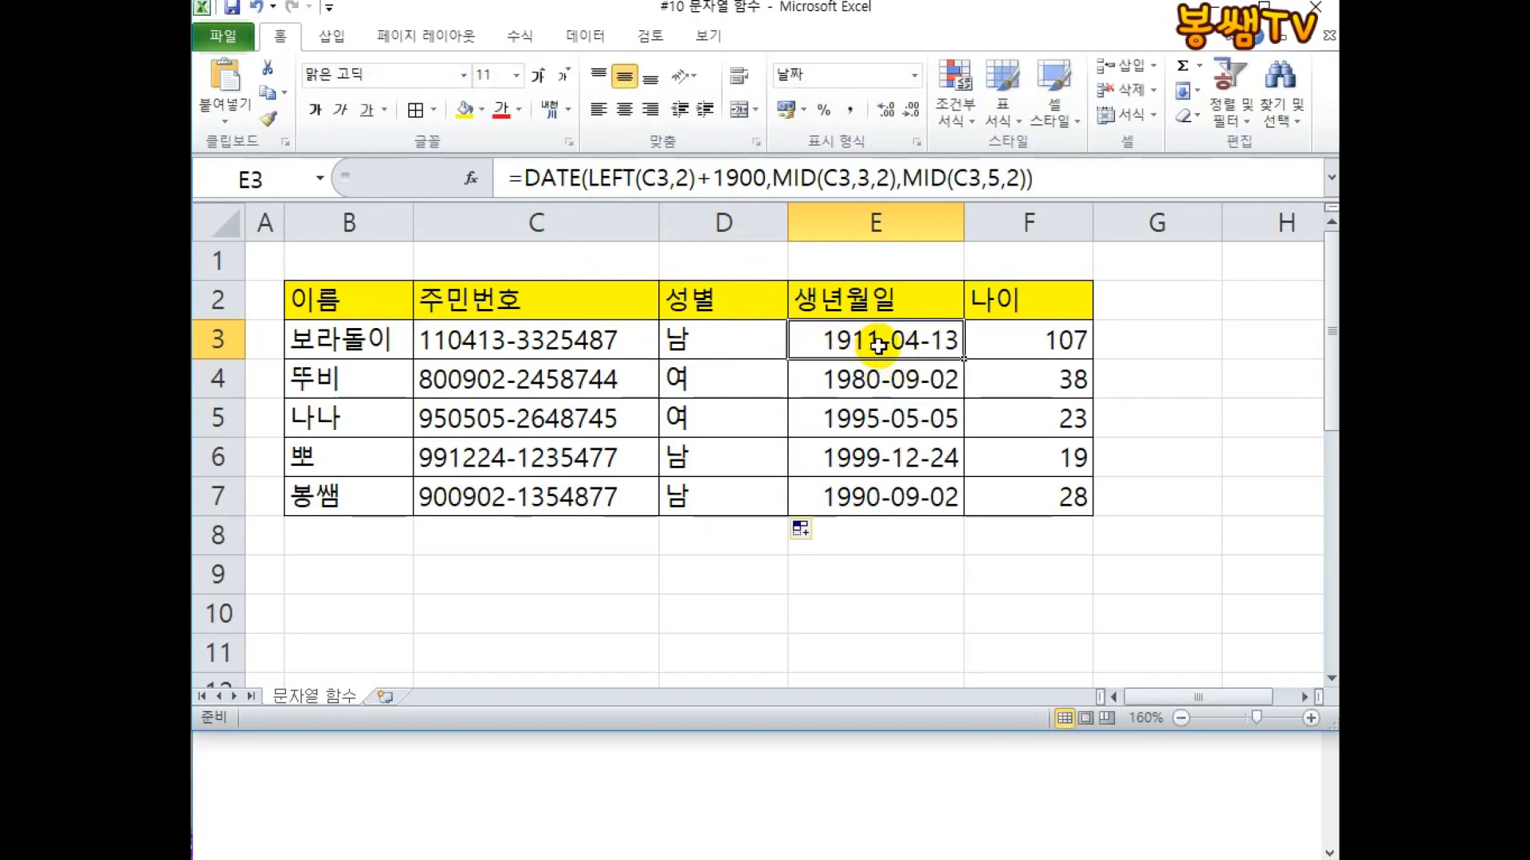
{"action": "double_click", "coordinate": [911, 342]}
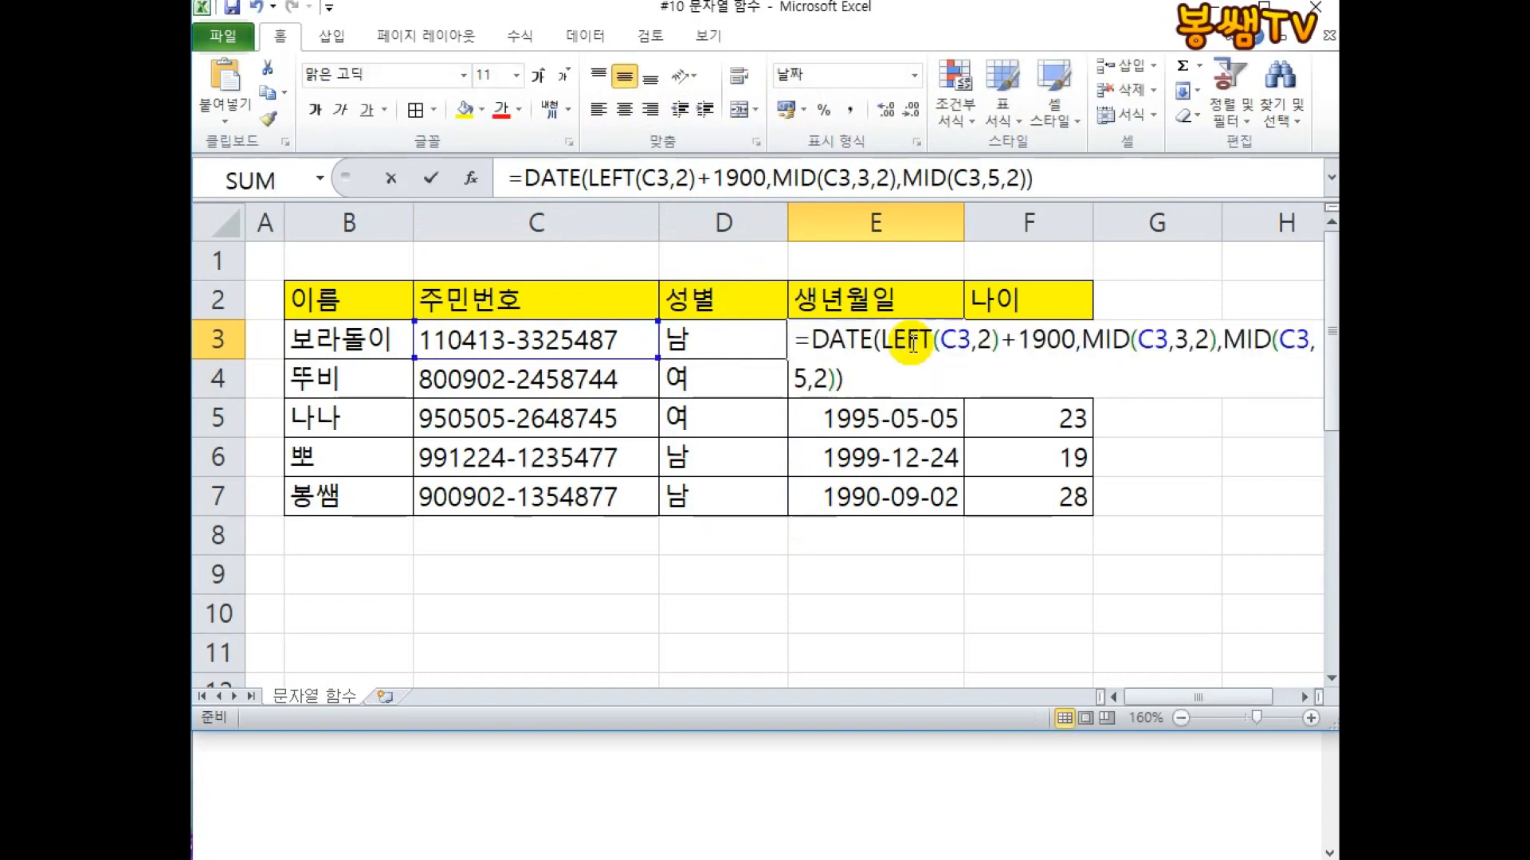
{"action": "left_click_drag", "start_coordinate": [1017, 341], "coordinate": [1077, 343]}
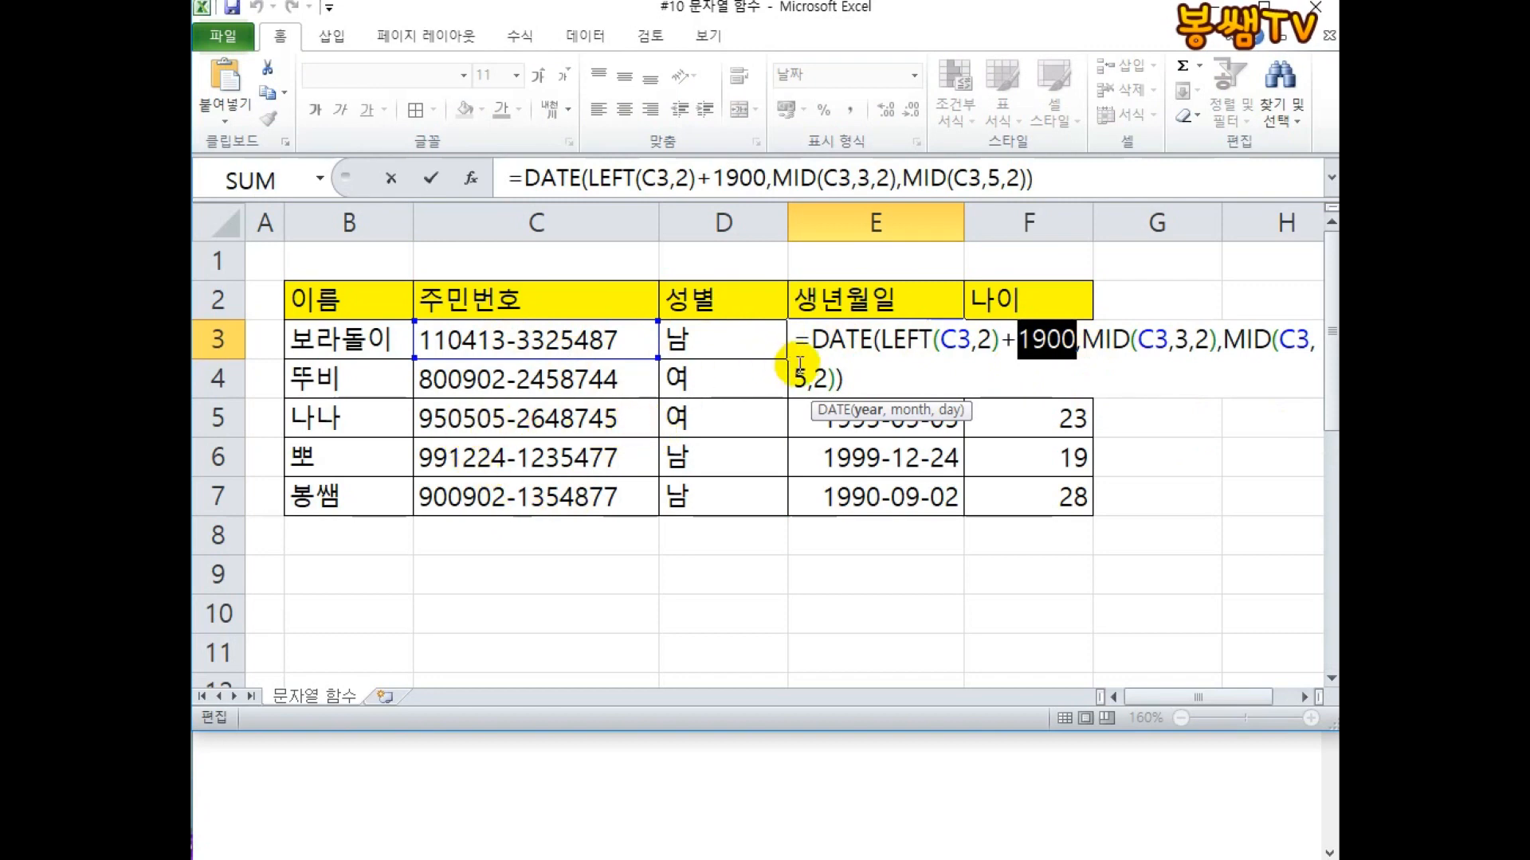
{"action": "type", "text": "????"}
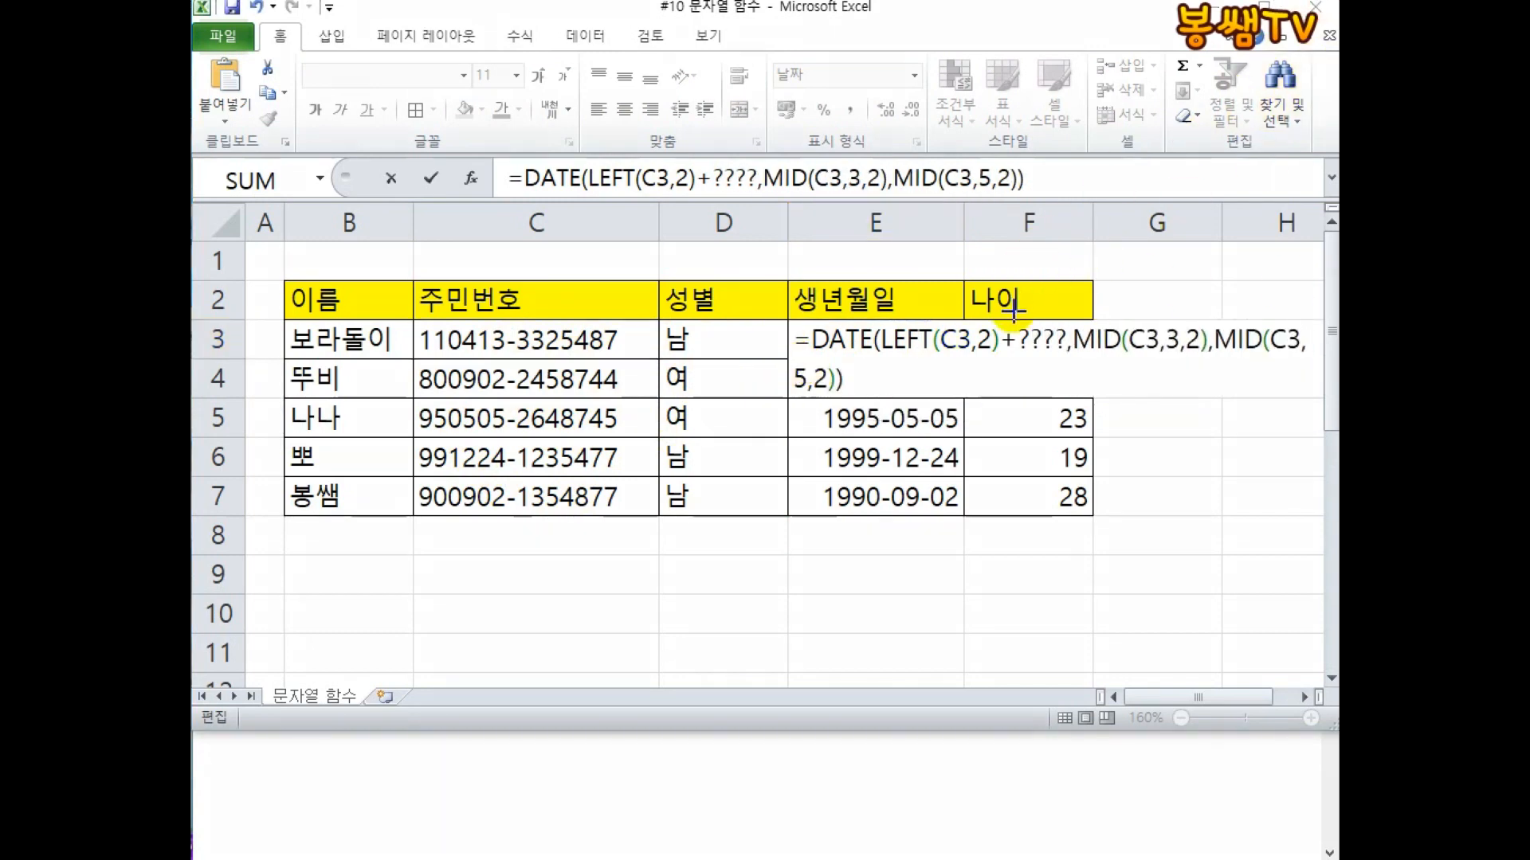
{"action": "mouse_move", "coordinate": [1015, 321]}
{"action": "left_mouse_down"}
{"action": "mouse_move", "coordinate": [1079, 376]}
{"action": "mouse_move", "coordinate": [1069, 368]}
{"action": "left_mouse_up"}
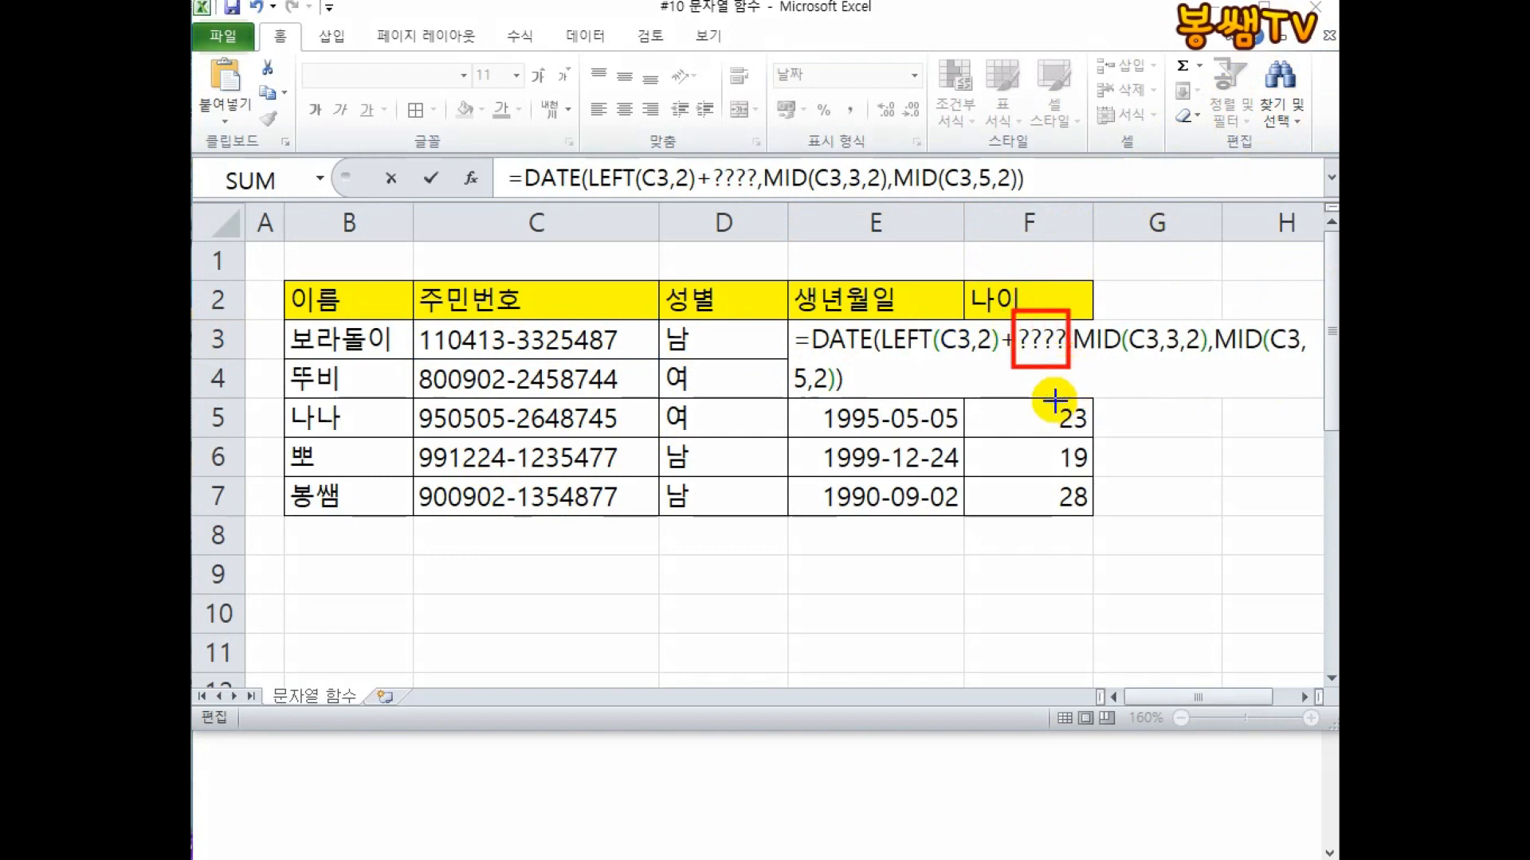
{"action": "mouse_move", "coordinate": [1002, 238]}
{"action": "left_mouse_down"}
{"action": "mouse_move", "coordinate": [1051, 232]}
{"action": "mouse_move", "coordinate": [1044, 284]}
{"action": "left_mouse_up"}
{"action": "left_click", "coordinate": [1052, 295]}
{"action": "left_click_drag", "start_coordinate": [833, 365], "coordinate": [980, 364]}
{"action": "left_click_drag", "start_coordinate": [908, 414], "coordinate": [652, 416]}
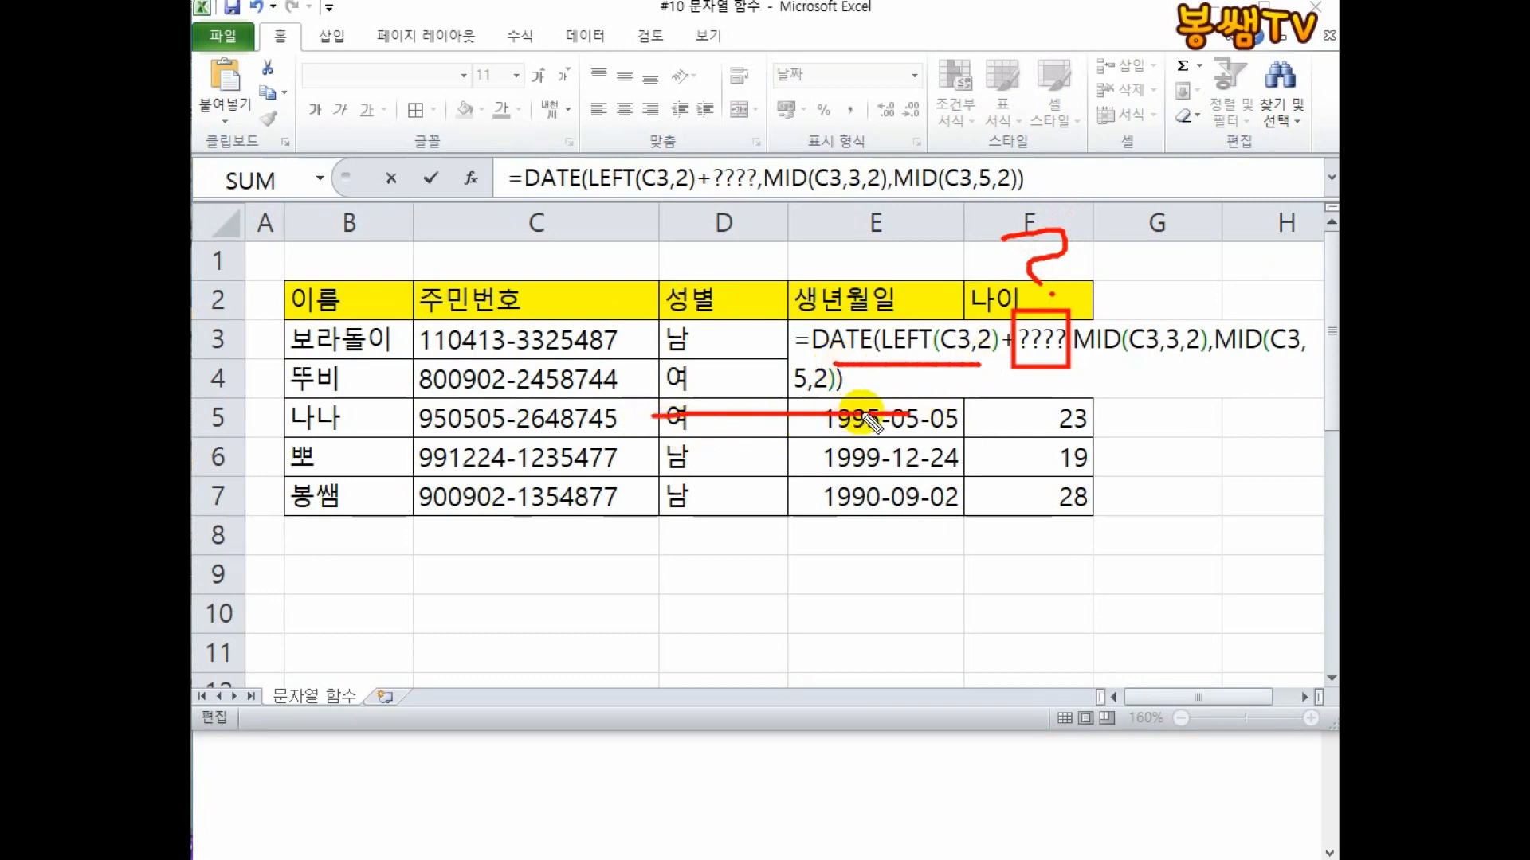
{"action": "mouse_move", "coordinate": [1034, 369]}
{"action": "left_mouse_down"}
{"action": "mouse_move", "coordinate": [1062, 418]}
{"action": "mouse_move", "coordinate": [938, 532]}
{"action": "left_mouse_up"}
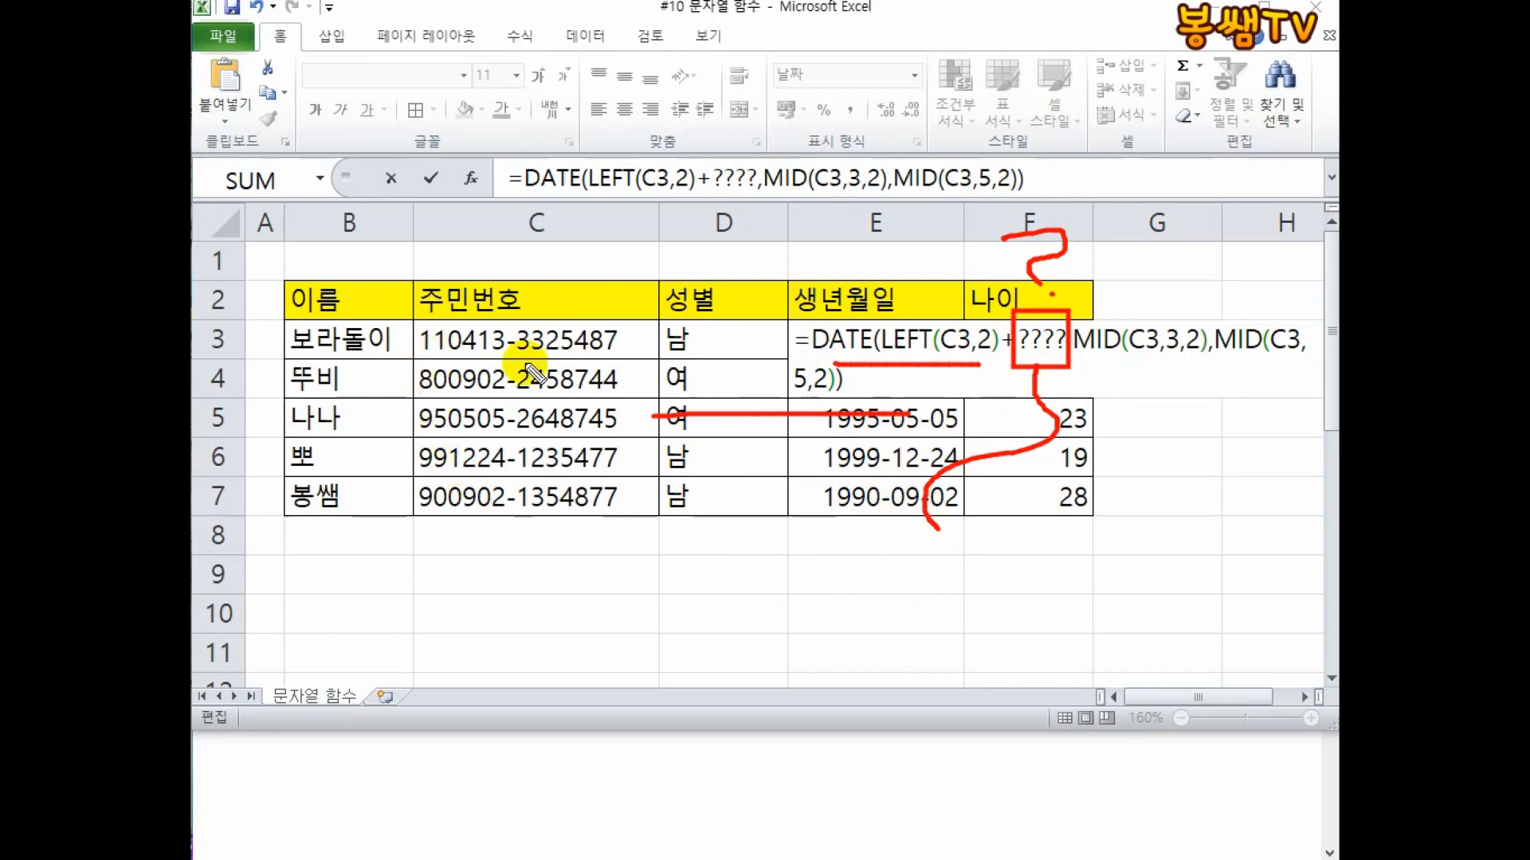
{"action": "left_click_drag", "start_coordinate": [711, 571], "coordinate": [693, 639]}
{"action": "mouse_move", "coordinate": [757, 584]}
{"action": "left_mouse_down"}
{"action": "mouse_move", "coordinate": [753, 634]}
{"action": "mouse_move", "coordinate": [778, 597]}
{"action": "mouse_move", "coordinate": [808, 600]}
{"action": "mouse_move", "coordinate": [835, 667]}
{"action": "left_mouse_up"}
{"action": "mouse_move", "coordinate": [888, 589]}
{"action": "left_mouse_down"}
{"action": "mouse_move", "coordinate": [983, 632]}
{"action": "mouse_move", "coordinate": [995, 622]}
{"action": "left_mouse_up"}
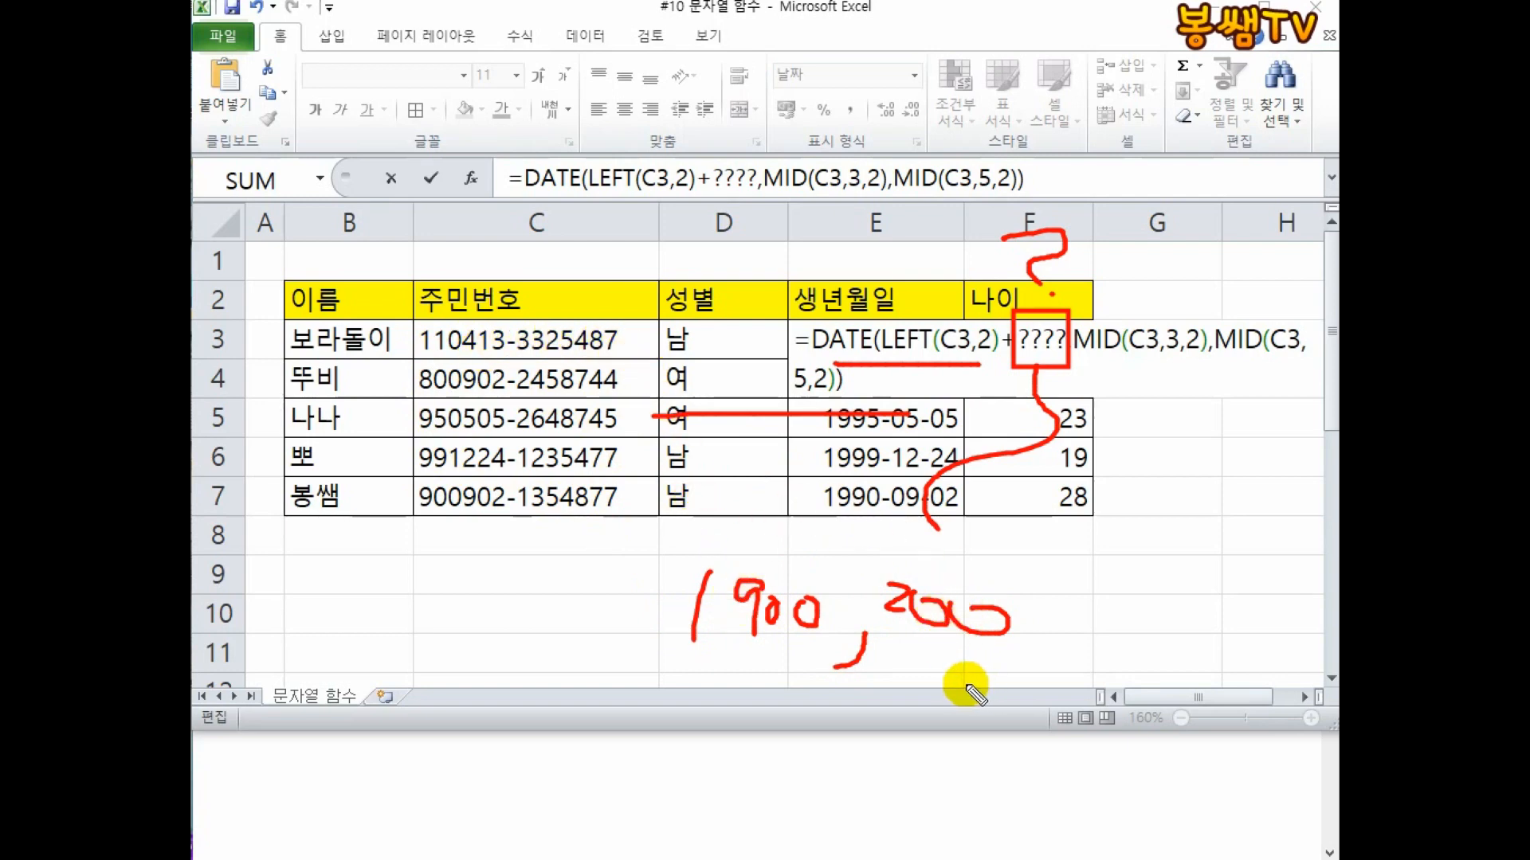
{"action": "left_click_drag", "start_coordinate": [1034, 562], "coordinate": [1014, 681]}
{"action": "left_click_drag", "start_coordinate": [665, 646], "coordinate": [653, 673]}
{"action": "mouse_move", "coordinate": [506, 567]}
{"action": "left_mouse_down"}
{"action": "mouse_move", "coordinate": [543, 570]}
{"action": "mouse_move", "coordinate": [542, 617]}
{"action": "left_mouse_up"}
{"action": "left_click_drag", "start_coordinate": [562, 604], "coordinate": [621, 648]}
{"action": "left_click_drag", "start_coordinate": [484, 532], "coordinate": [461, 669]}
{"action": "left_click", "coordinate": [279, 569]}
{"action": "left_click_drag", "start_coordinate": [278, 570], "coordinate": [348, 561]}
{"action": "mouse_move", "coordinate": [326, 571]}
{"action": "left_mouse_down"}
{"action": "mouse_move", "coordinate": [330, 646]}
{"action": "mouse_move", "coordinate": [368, 641]}
{"action": "left_mouse_up"}
{"action": "mouse_move", "coordinate": [348, 557]}
{"action": "left_mouse_down"}
{"action": "mouse_move", "coordinate": [390, 548]}
{"action": "mouse_move", "coordinate": [369, 652]}
{"action": "left_mouse_up"}
{"action": "left_click_drag", "start_coordinate": [371, 593], "coordinate": [393, 586]}
{"action": "mouse_move", "coordinate": [1001, 411]}
{"action": "left_mouse_down"}
{"action": "mouse_move", "coordinate": [1016, 390]}
{"action": "mouse_move", "coordinate": [1091, 413]}
{"action": "left_mouse_up"}
{"action": "left_click_drag", "start_coordinate": [239, 689], "coordinate": [1207, 711]}
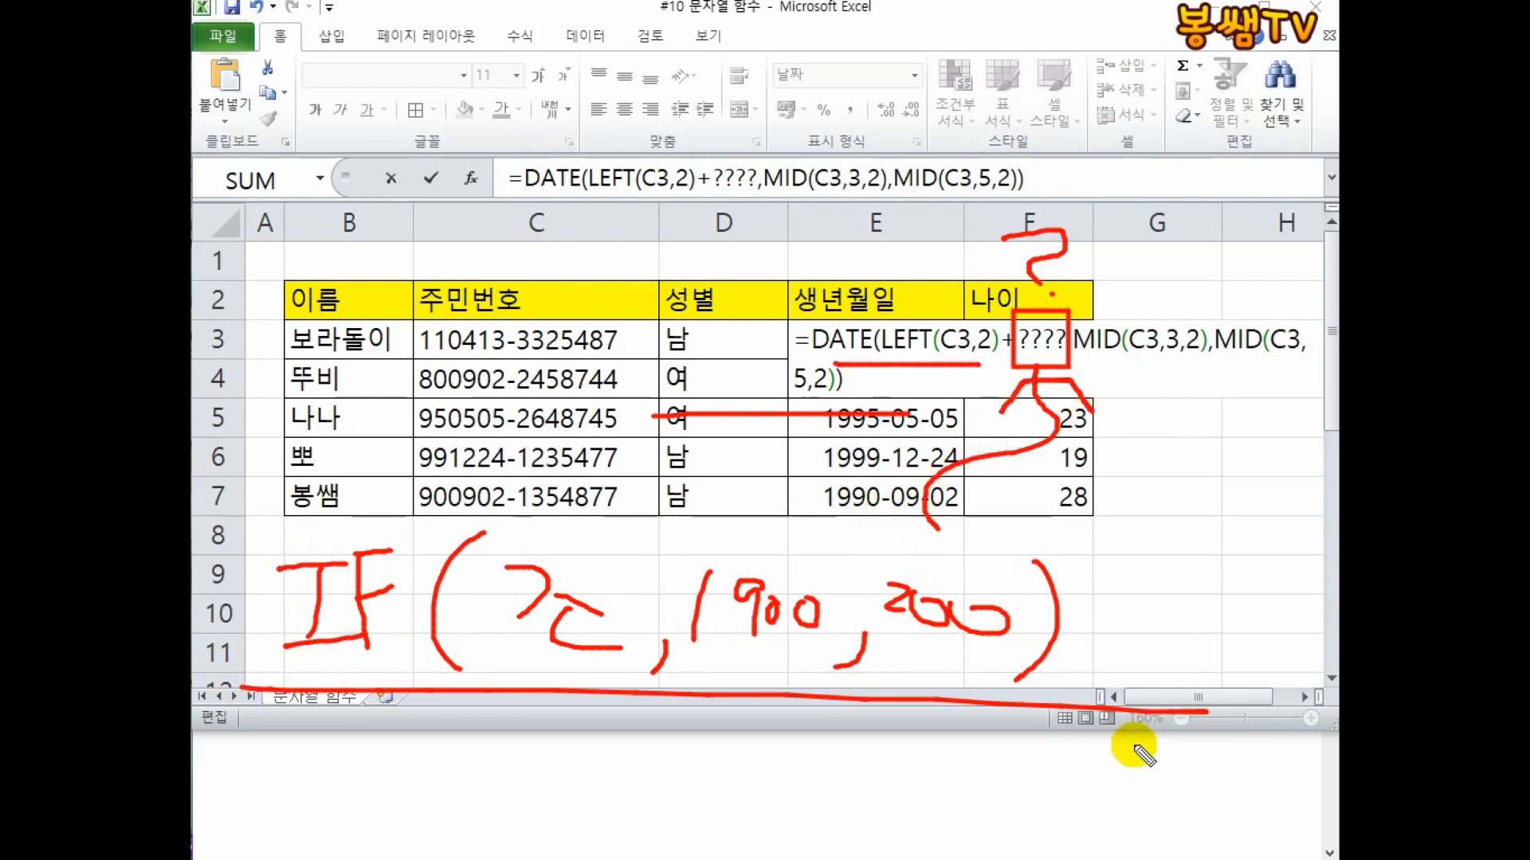
{"action": "mouse_move", "coordinate": [809, 612]}
{"action": "left_mouse_down"}
{"action": "mouse_move", "coordinate": [816, 631]}
{"action": "mouse_move", "coordinate": [721, 701]}
{"action": "left_mouse_up"}
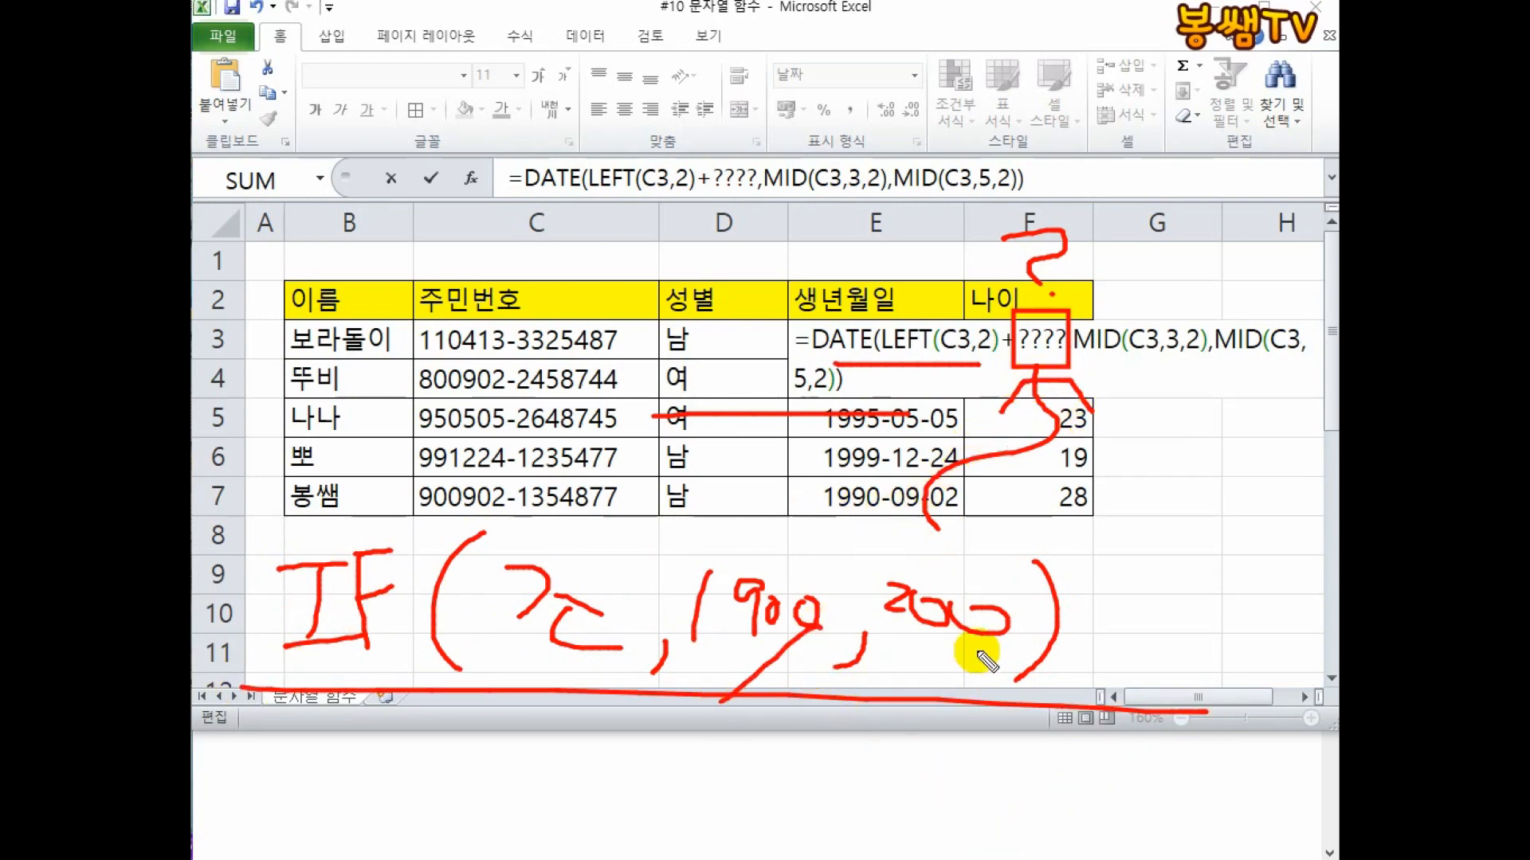
{"action": "left_click_drag", "start_coordinate": [1040, 611], "coordinate": [882, 757]}
{"action": "mouse_move", "coordinate": [591, 676]}
{"action": "left_mouse_down"}
{"action": "mouse_move", "coordinate": [504, 660]}
{"action": "mouse_move", "coordinate": [650, 594]}
{"action": "mouse_move", "coordinate": [549, 788]}
{"action": "left_mouse_up"}
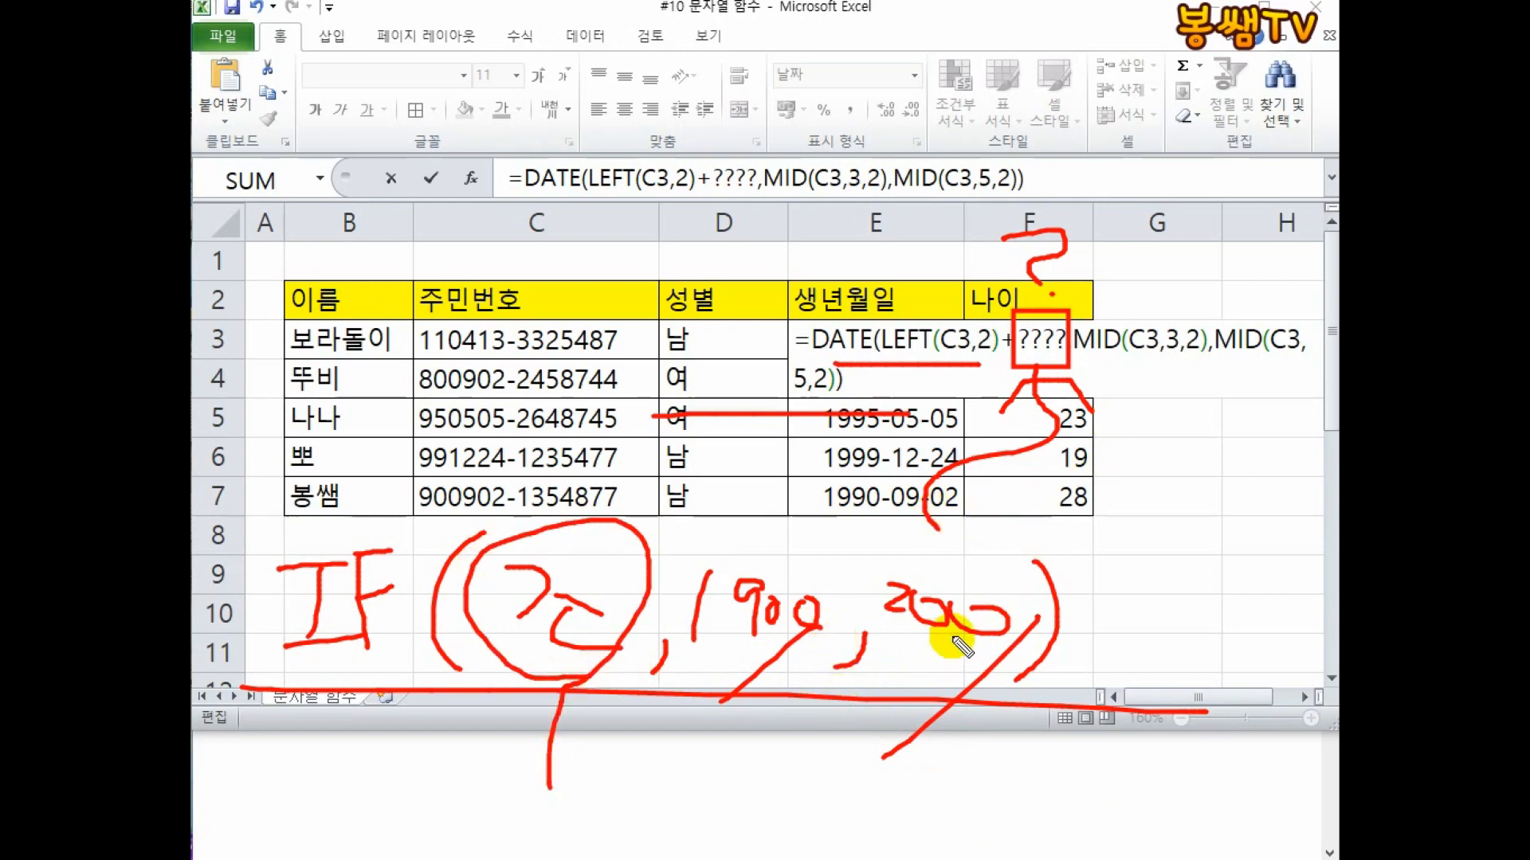
{"action": "left_click_drag", "start_coordinate": [748, 558], "coordinate": [751, 131]}
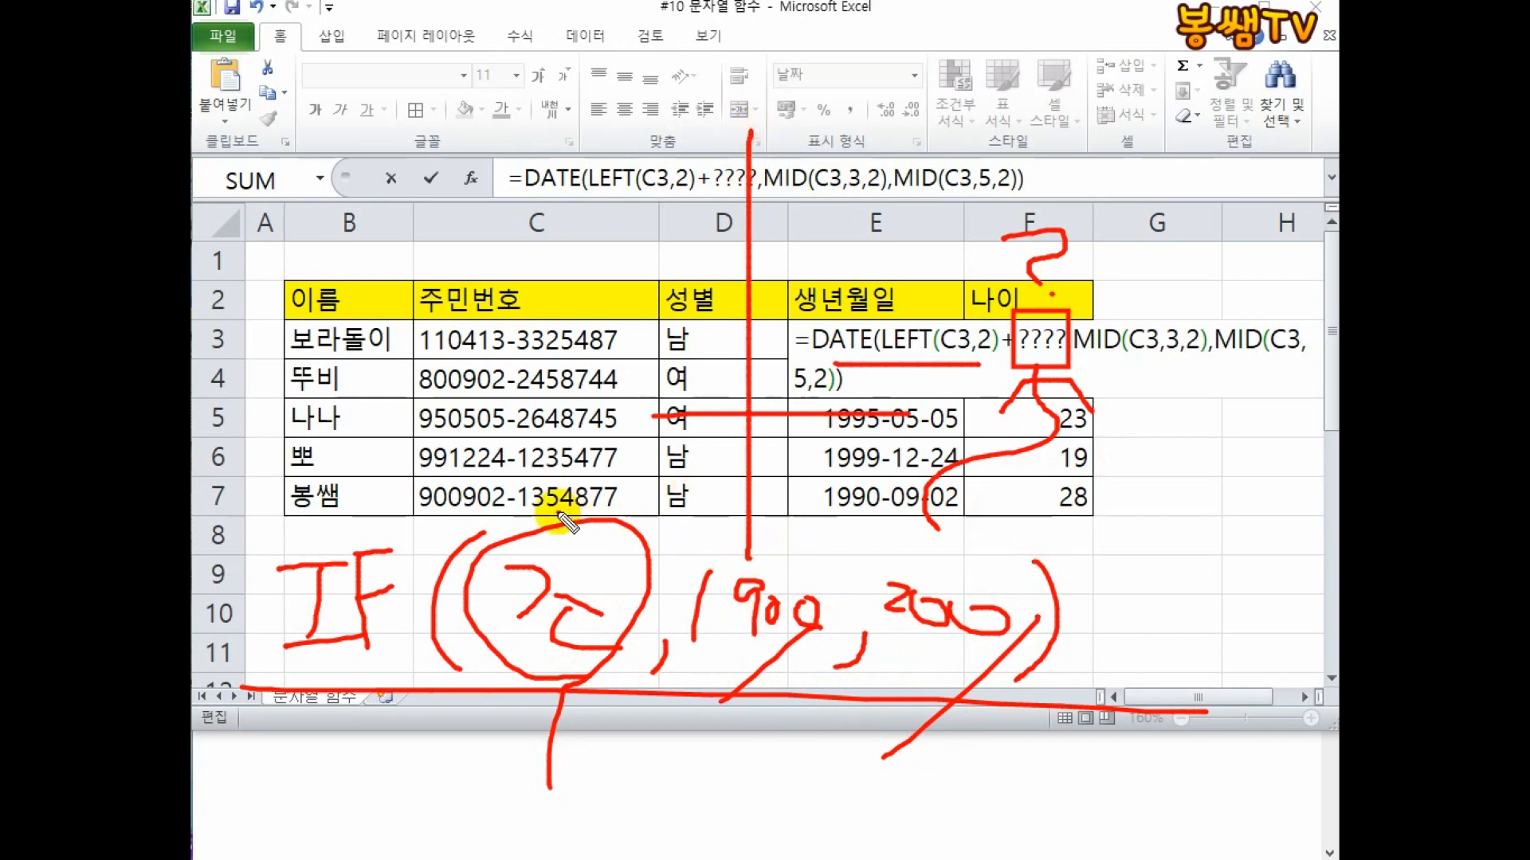
{"action": "left_click_drag", "start_coordinate": [558, 517], "coordinate": [476, 159]}
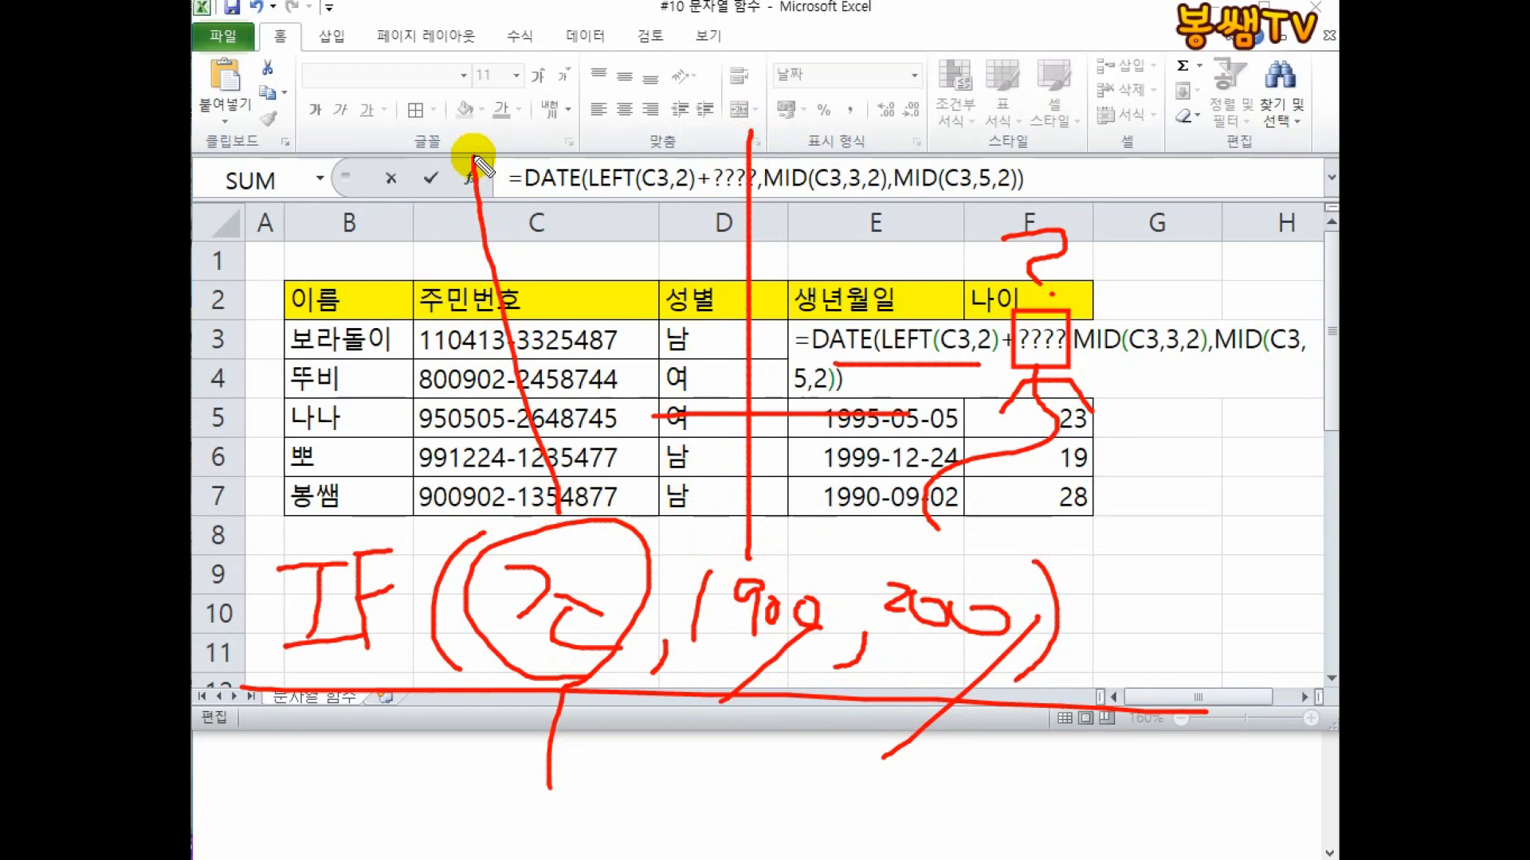
{"action": "mouse_move", "coordinate": [519, 814]}
{"action": "left_mouse_down"}
{"action": "mouse_move", "coordinate": [618, 823]}
{"action": "mouse_move", "coordinate": [576, 853]}
{"action": "left_mouse_up"}
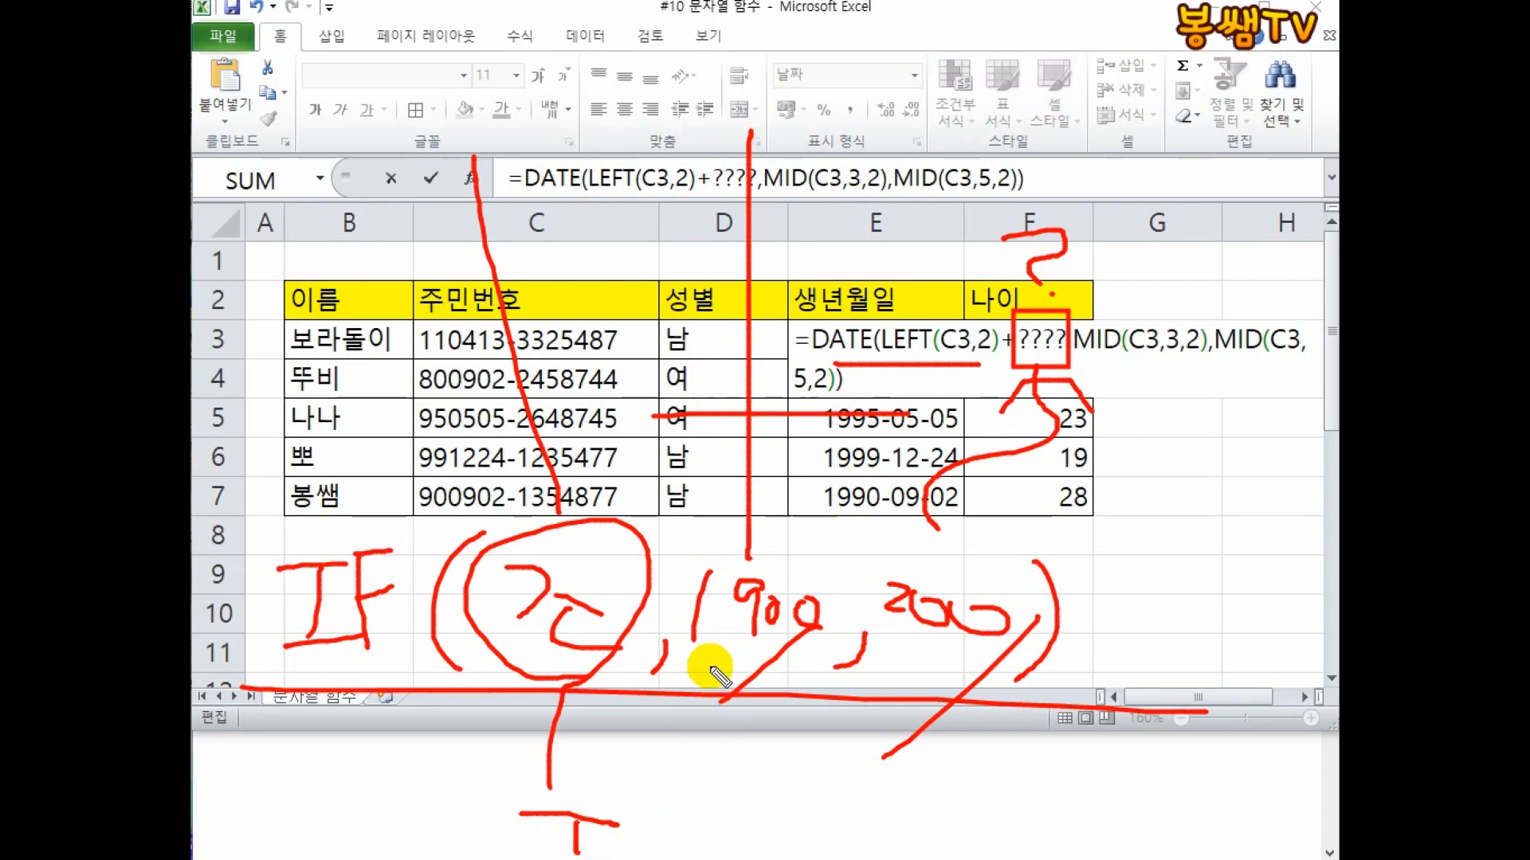
{"action": "mouse_move", "coordinate": [753, 667]}
{"action": "left_mouse_down"}
{"action": "mouse_move", "coordinate": [712, 670]}
{"action": "mouse_move", "coordinate": [757, 516]}
{"action": "mouse_move", "coordinate": [805, 624]}
{"action": "mouse_move", "coordinate": [750, 678]}
{"action": "left_mouse_up"}
{"action": "mouse_move", "coordinate": [503, 470]}
{"action": "left_mouse_down"}
{"action": "mouse_move", "coordinate": [556, 514]}
{"action": "mouse_move", "coordinate": [586, 485]}
{"action": "left_mouse_up"}
{"action": "left_click_drag", "start_coordinate": [331, 17], "coordinate": [305, 91]}
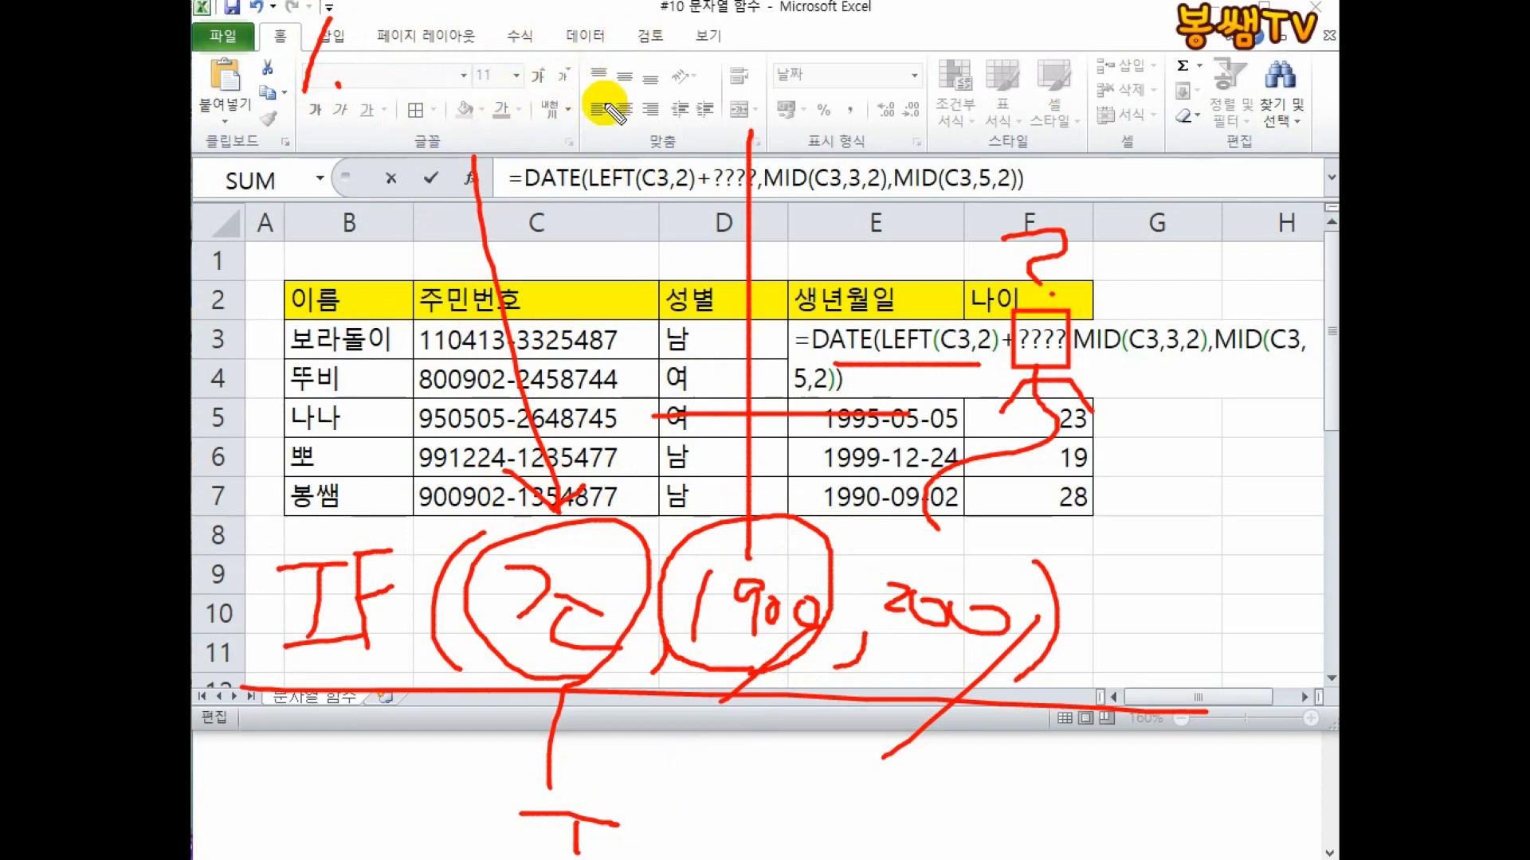
{"action": "key", "text": "Escape"}
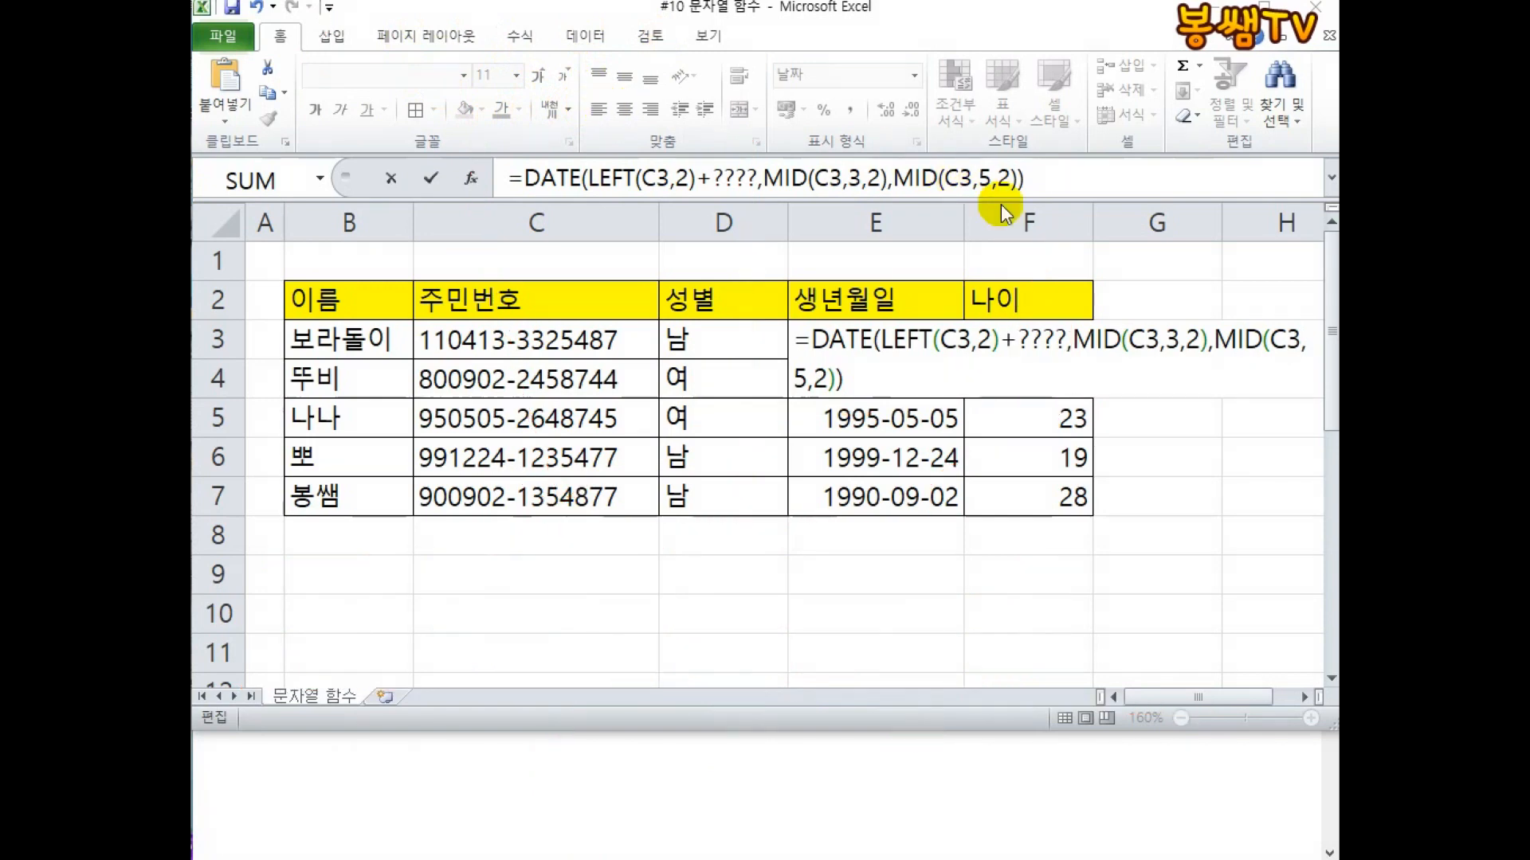
Discard the pending edit in E3 and clear the birth date formulas in E3:E7.
{"action": "left_click", "coordinate": [1069, 351]}
{"action": "key", "text": "Escape"}
{"action": "left_click_drag", "start_coordinate": [1056, 344], "coordinate": [1027, 458]}
{"action": "left_click_drag", "start_coordinate": [894, 339], "coordinate": [889, 492]}
{"action": "key", "text": "Delete"}
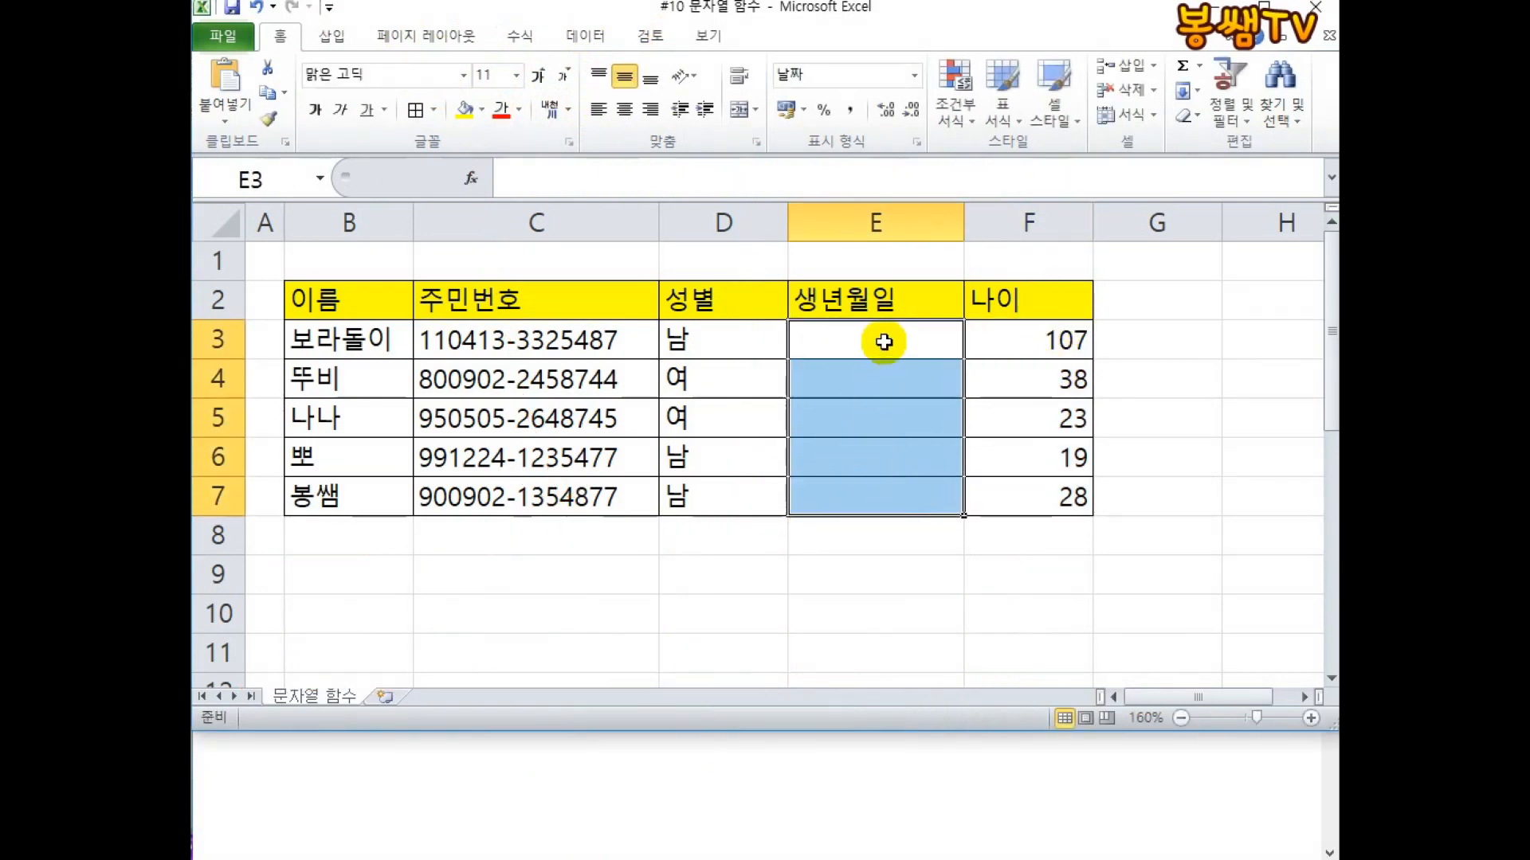
Start an OR formula in E3 whose first condition tests whether MID(C3,8,1) equals "1".
{"action": "left_click", "coordinate": [884, 342]}
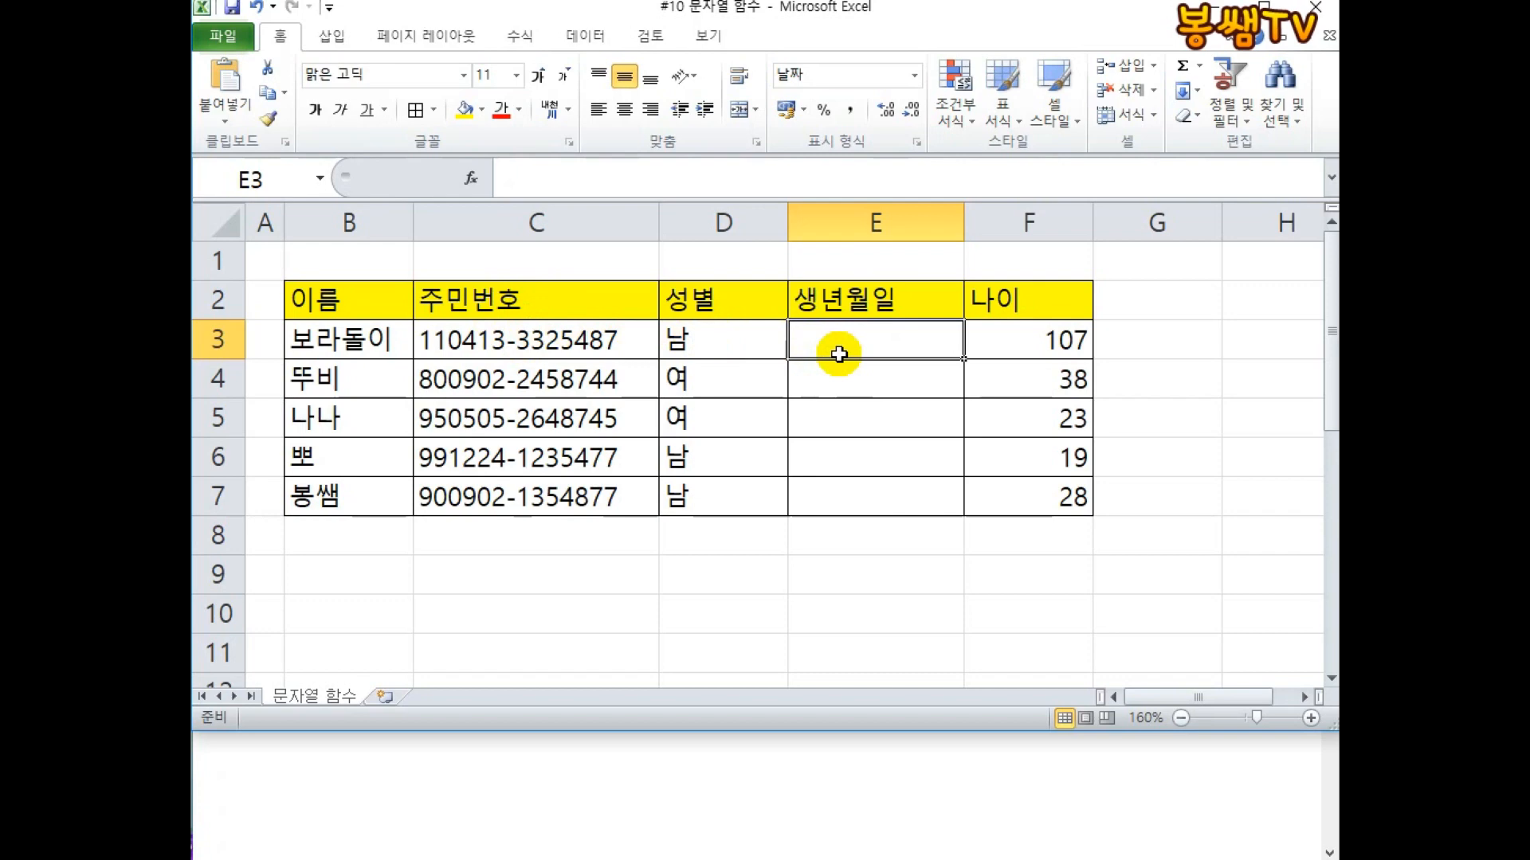
{"action": "type", "text": "=ㅐㄱ"}
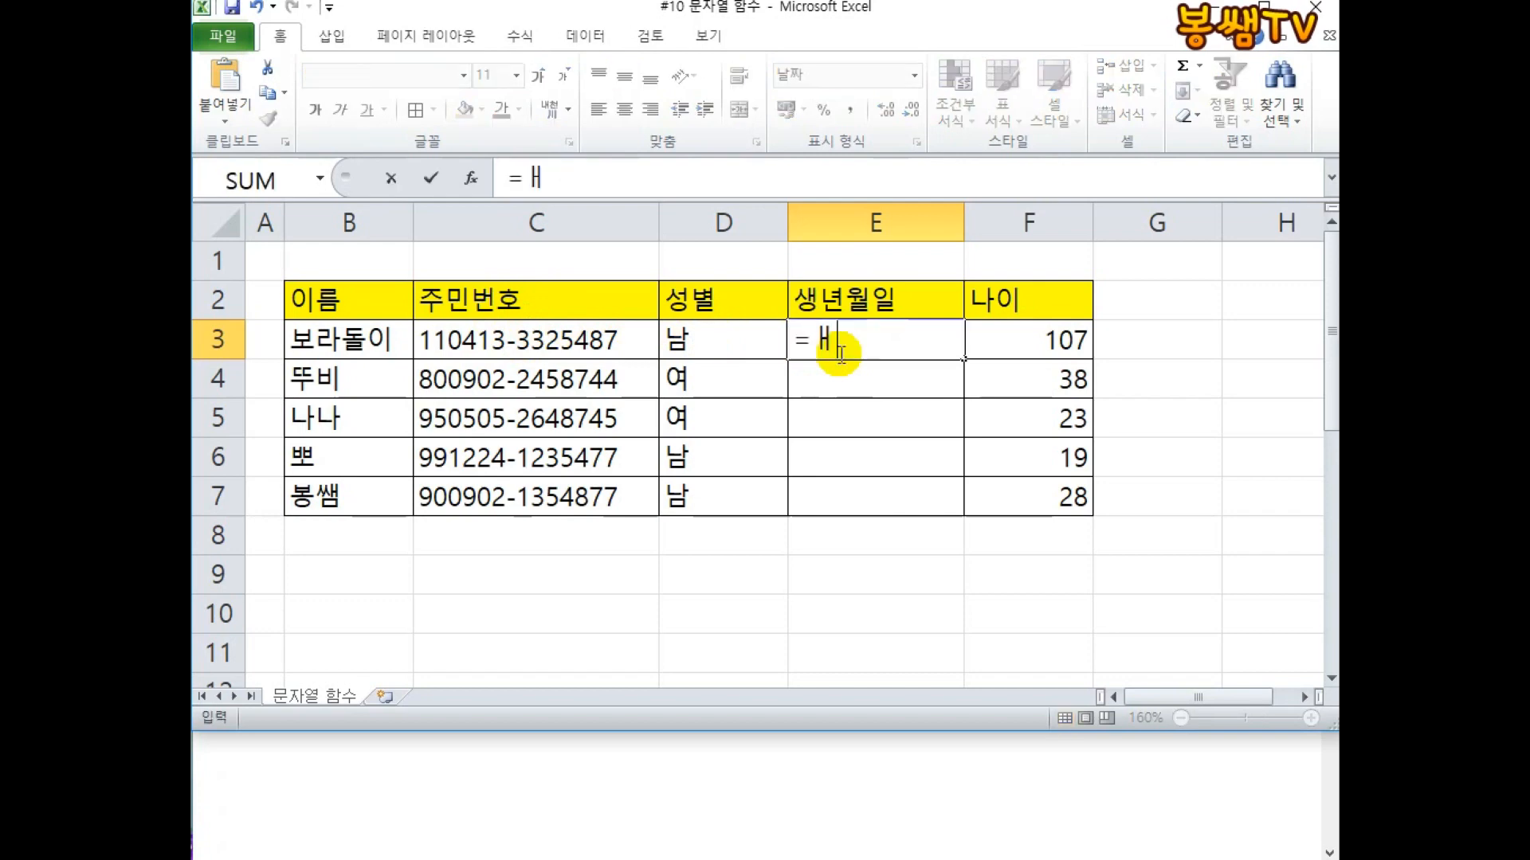
{"action": "key", "text": "BackSpace"}
{"action": "key", "text": "Hangul"}
{"action": "type", "text": "OR"}
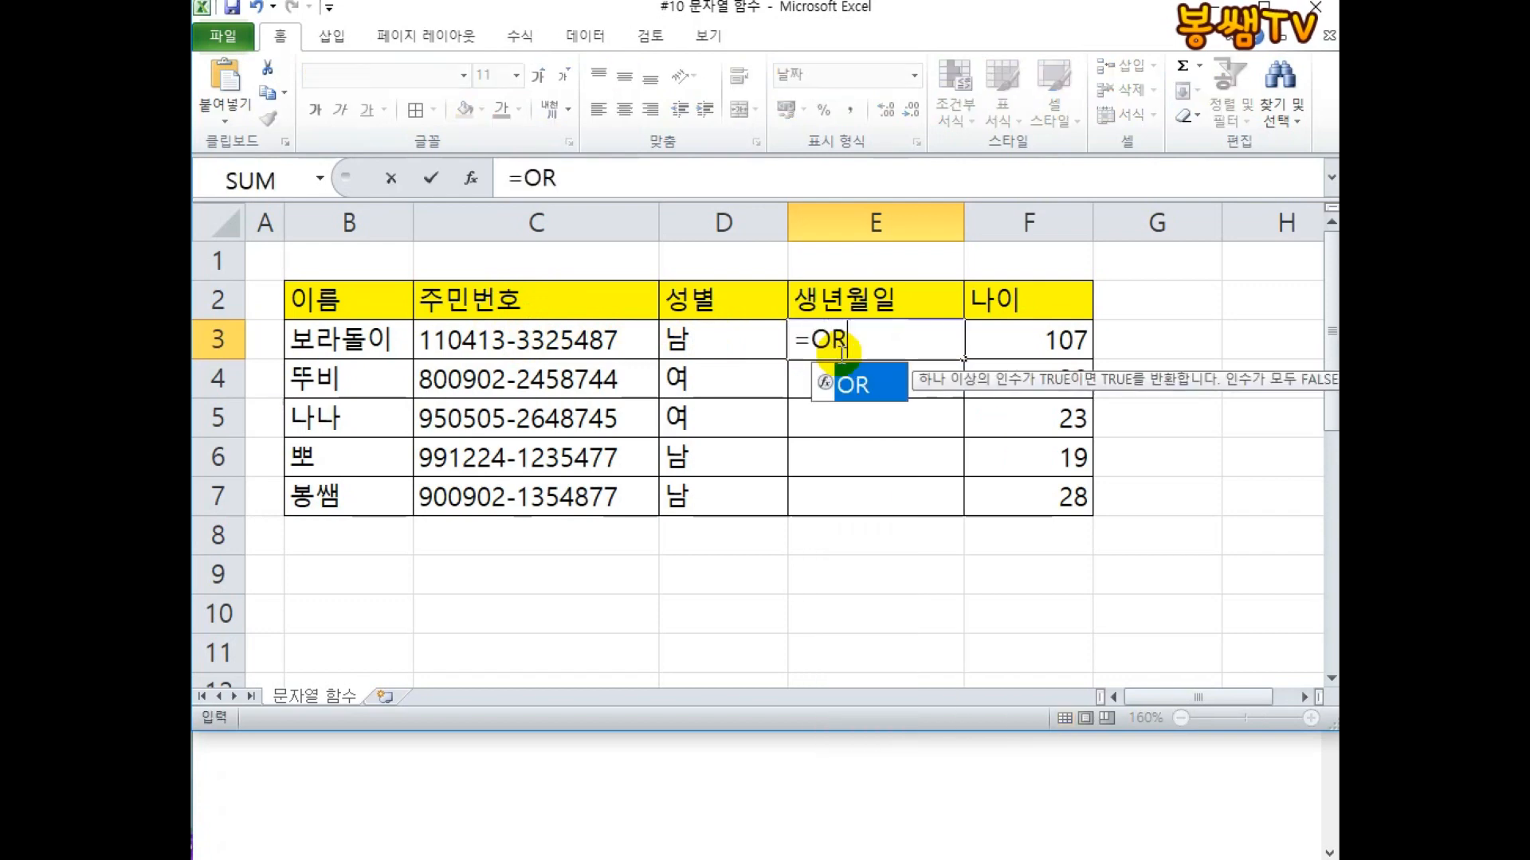
{"action": "type", "text": "("}
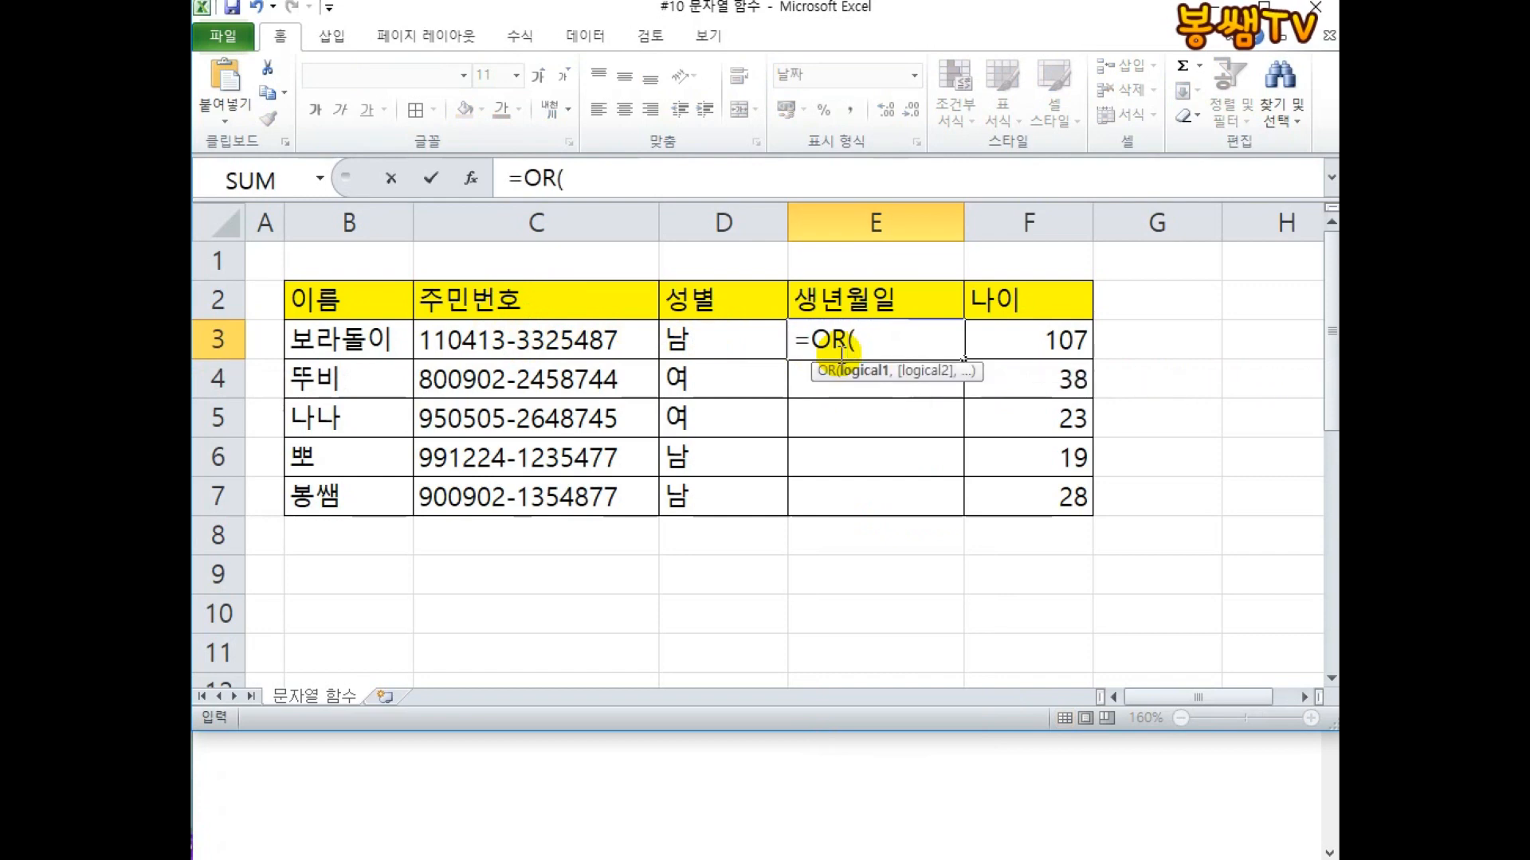
{"action": "type", "text": "MID("}
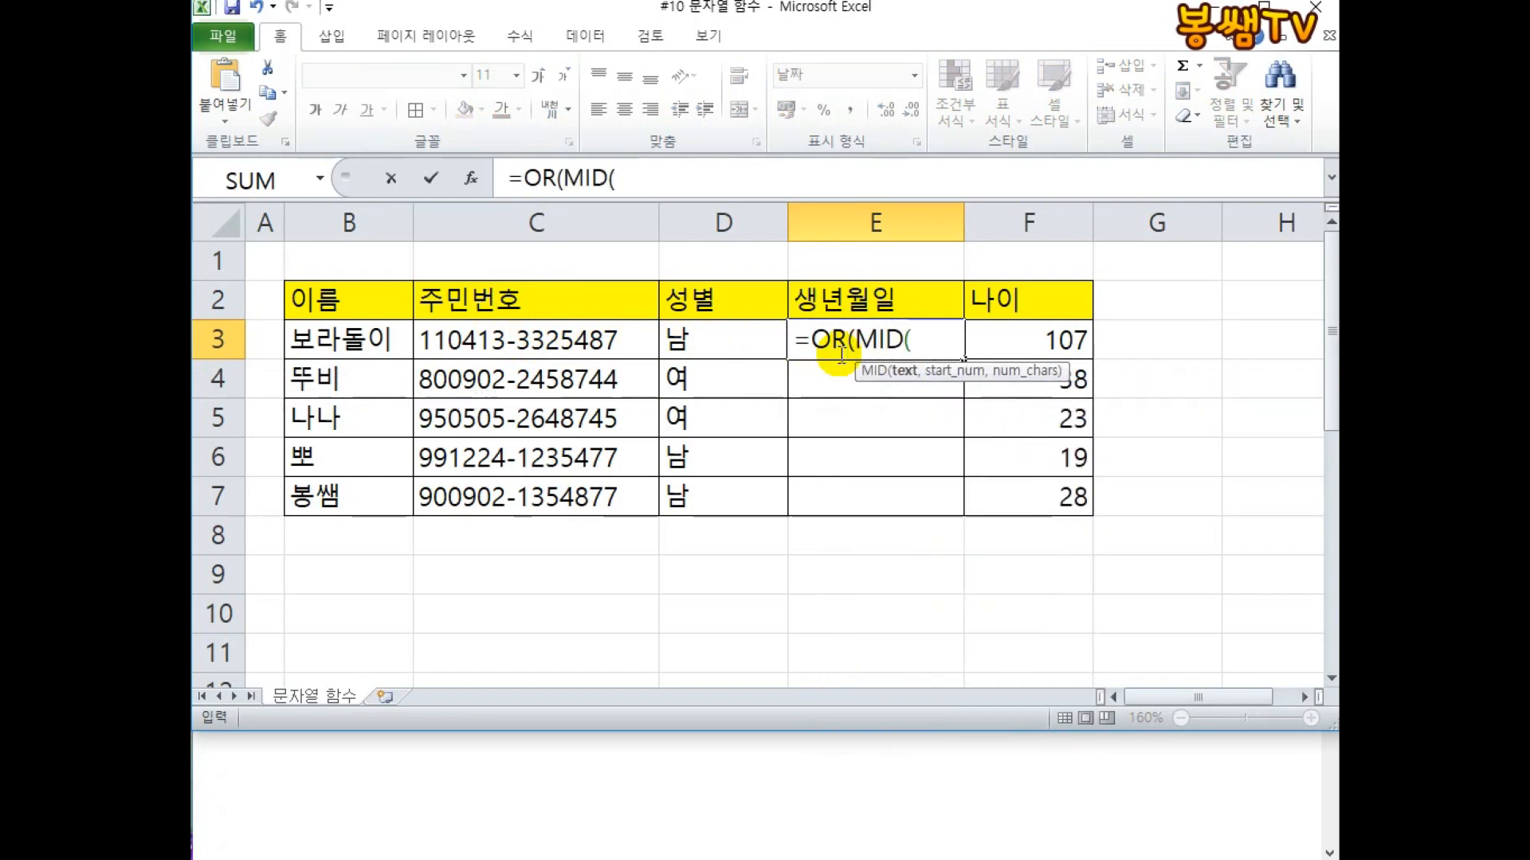
{"action": "left_click", "coordinate": [582, 341]}
{"action": "type", "text": ",8,1)="}
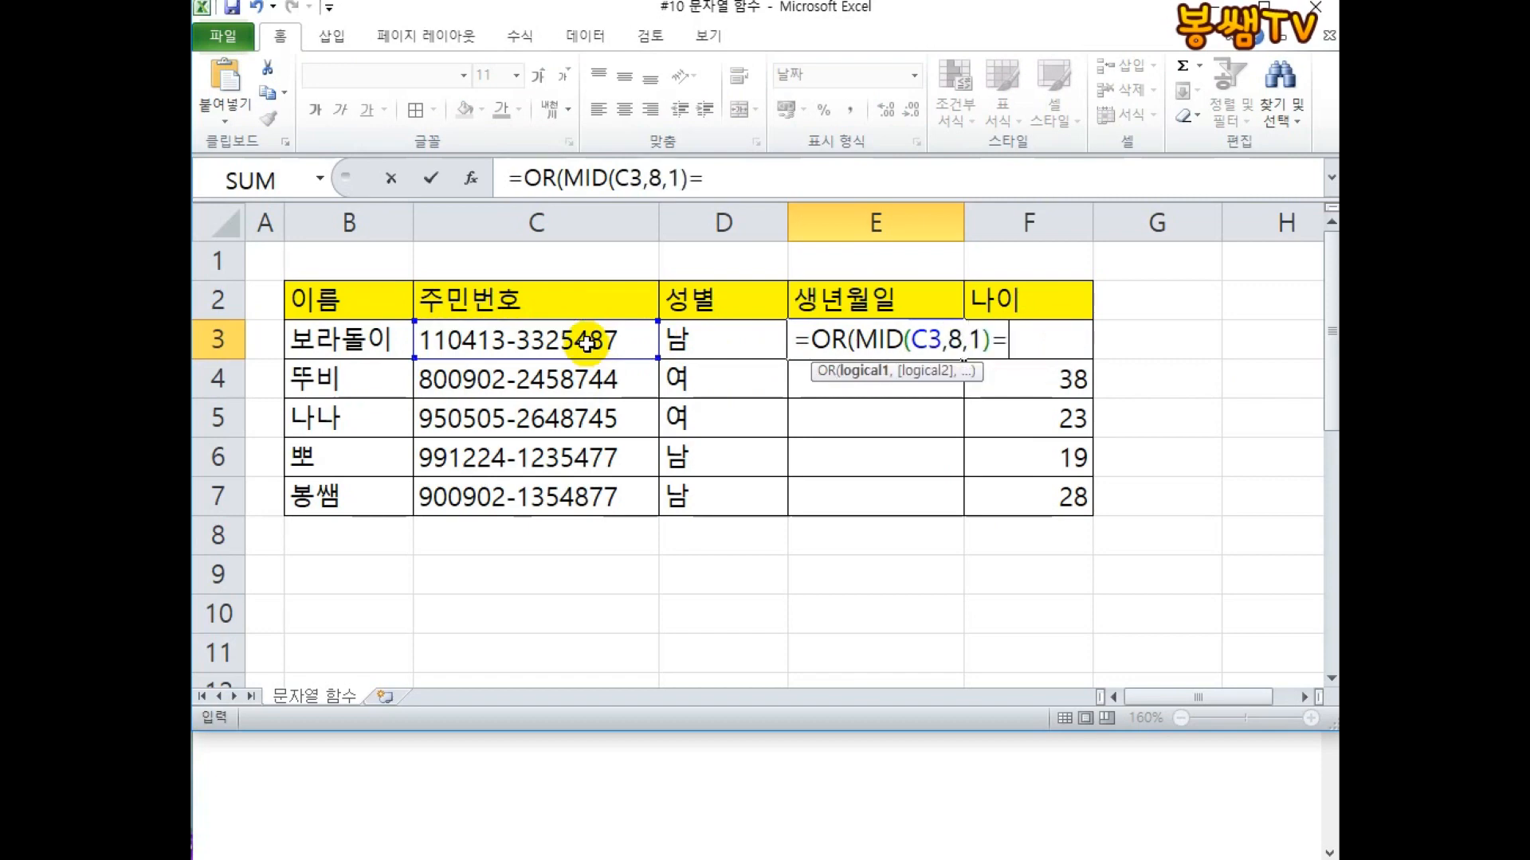
{"action": "type", "text": "\"1\""}
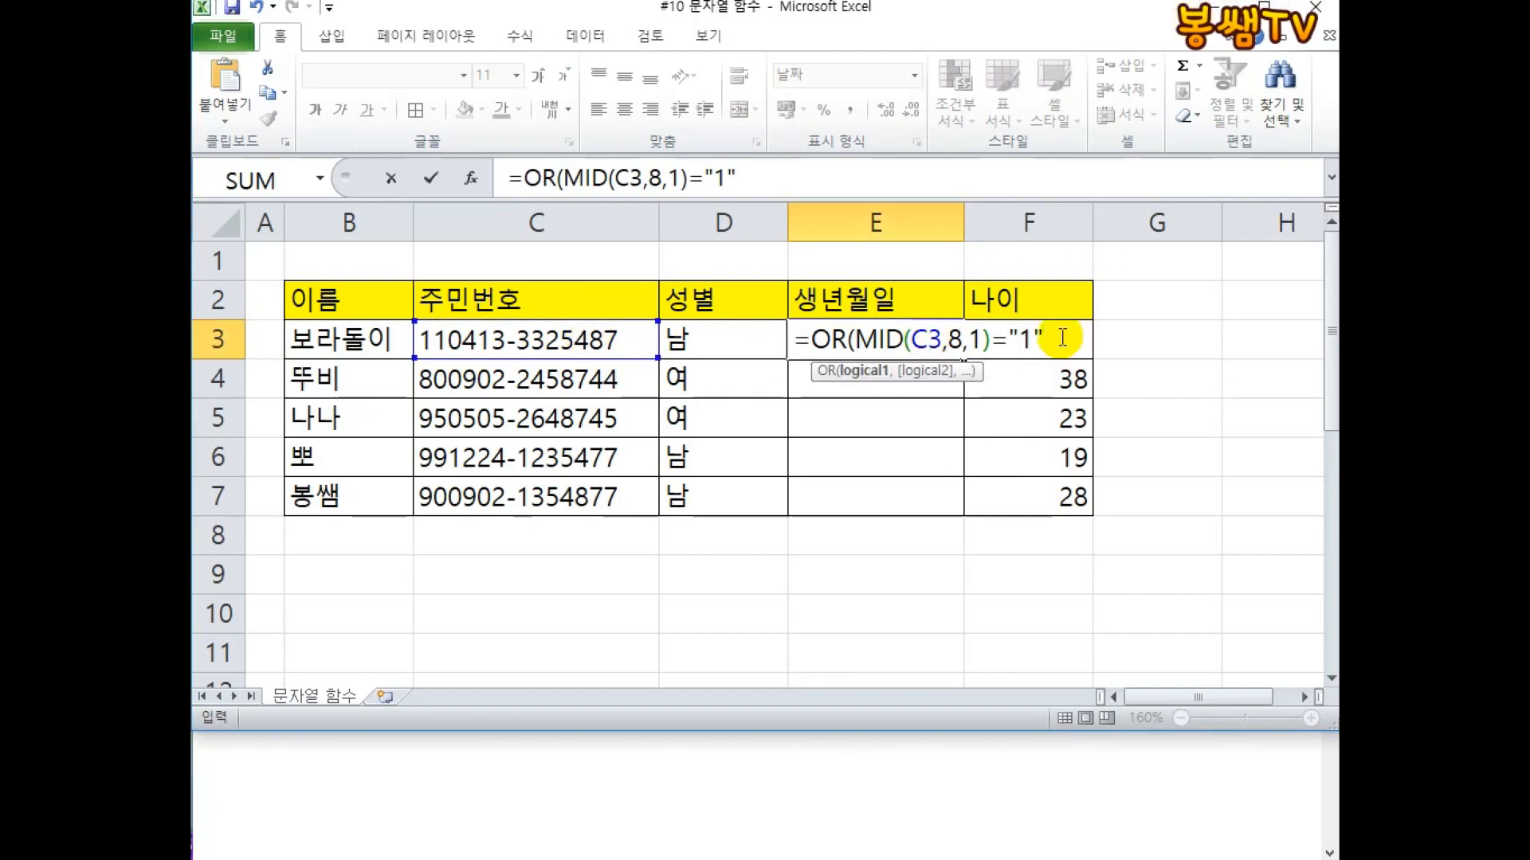
Add MID(C3,8,1)="2" as the second condition of E3's OR formula and enter it.
{"action": "type", "text": ",MID("}
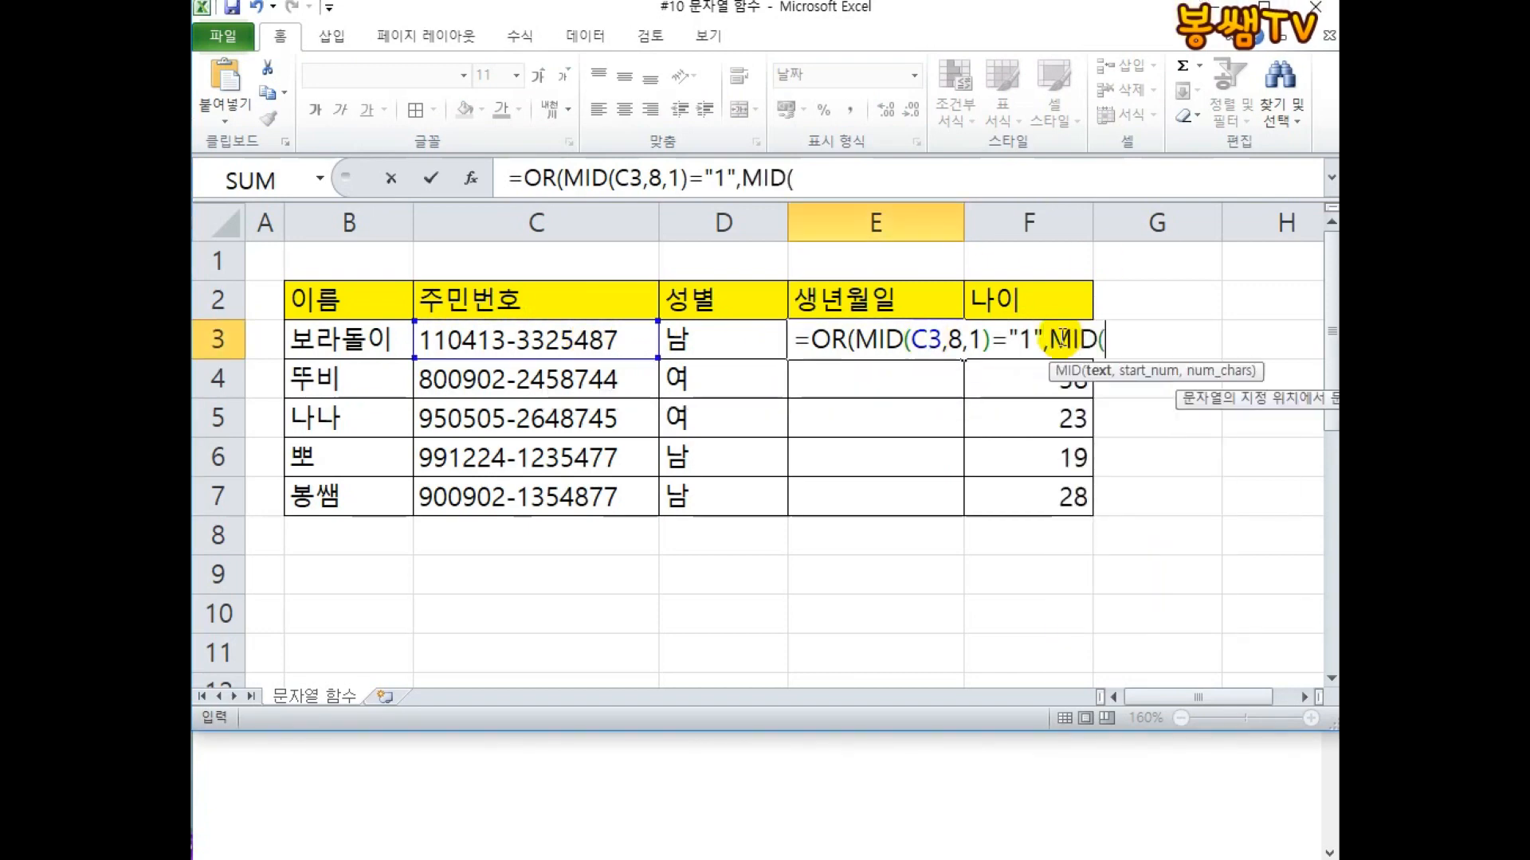
{"action": "left_click", "coordinate": [632, 328]}
{"action": "type", "text": ",8,1)"}
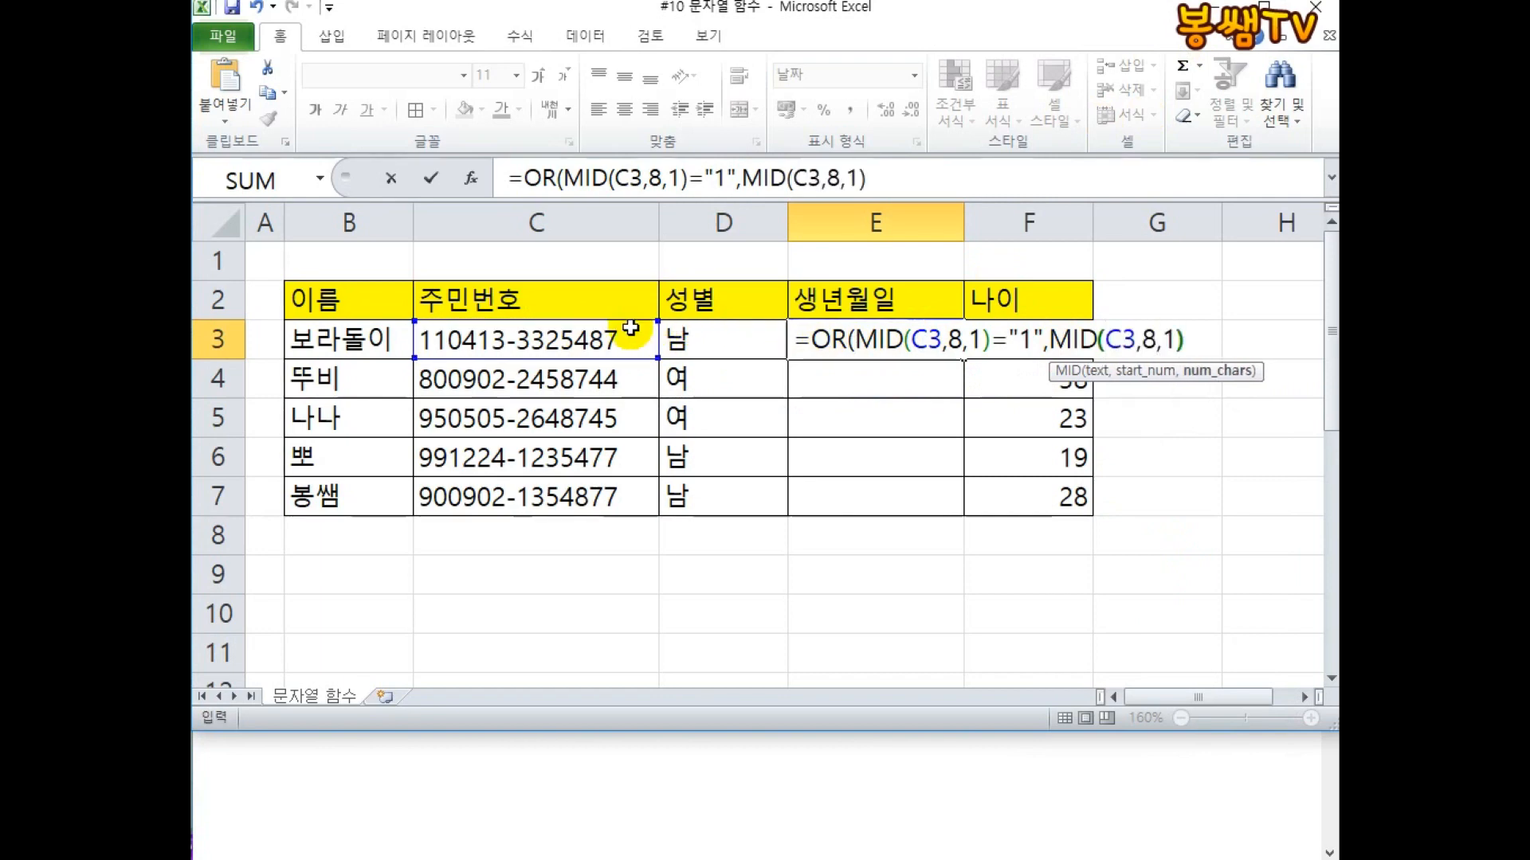
{"action": "type", "text": "=\"2\")"}
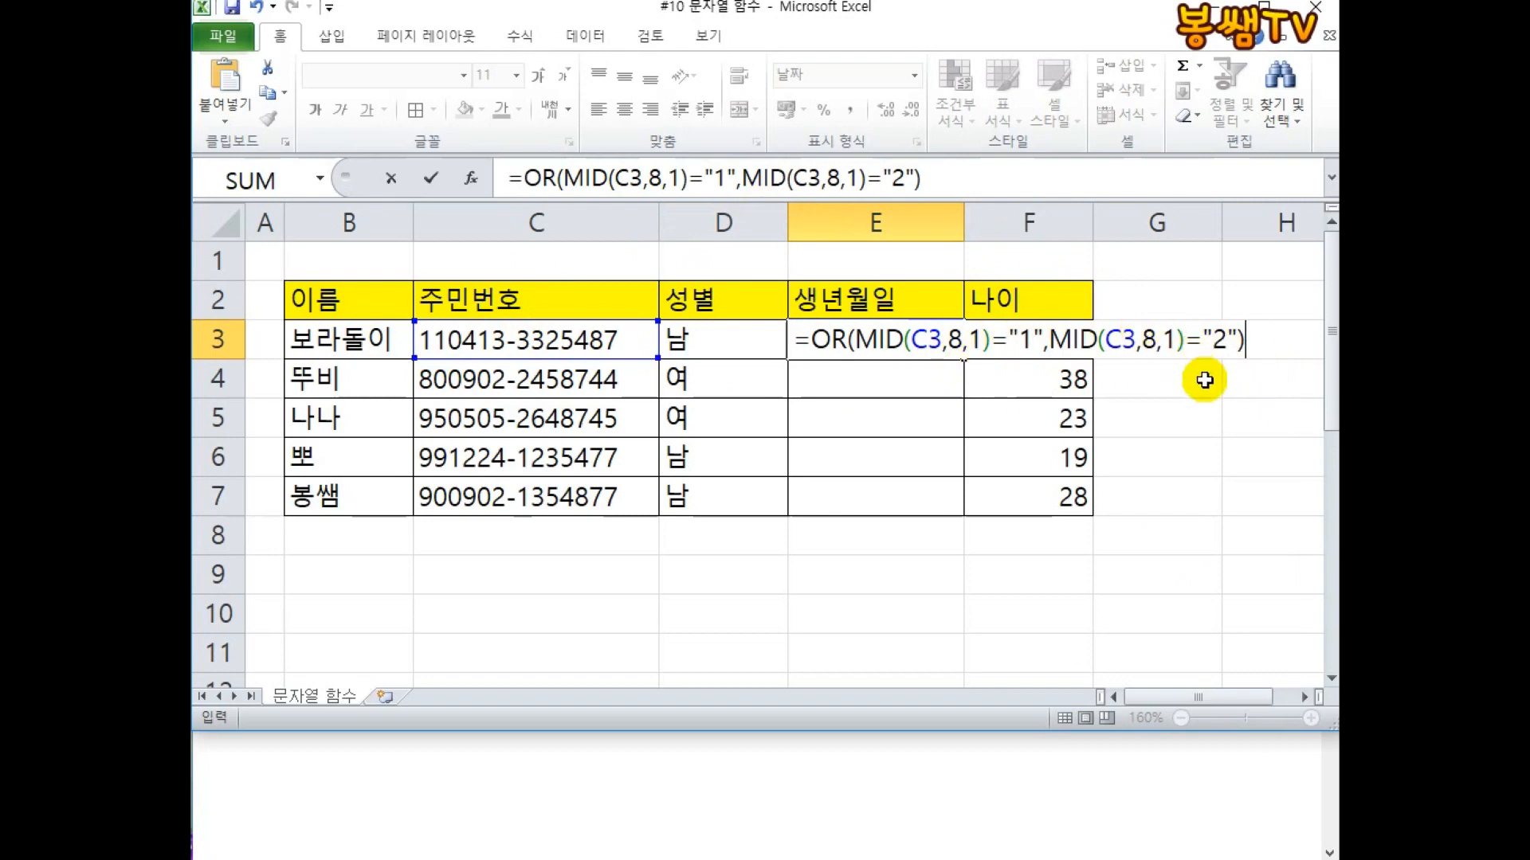
{"action": "key", "text": "Return"}
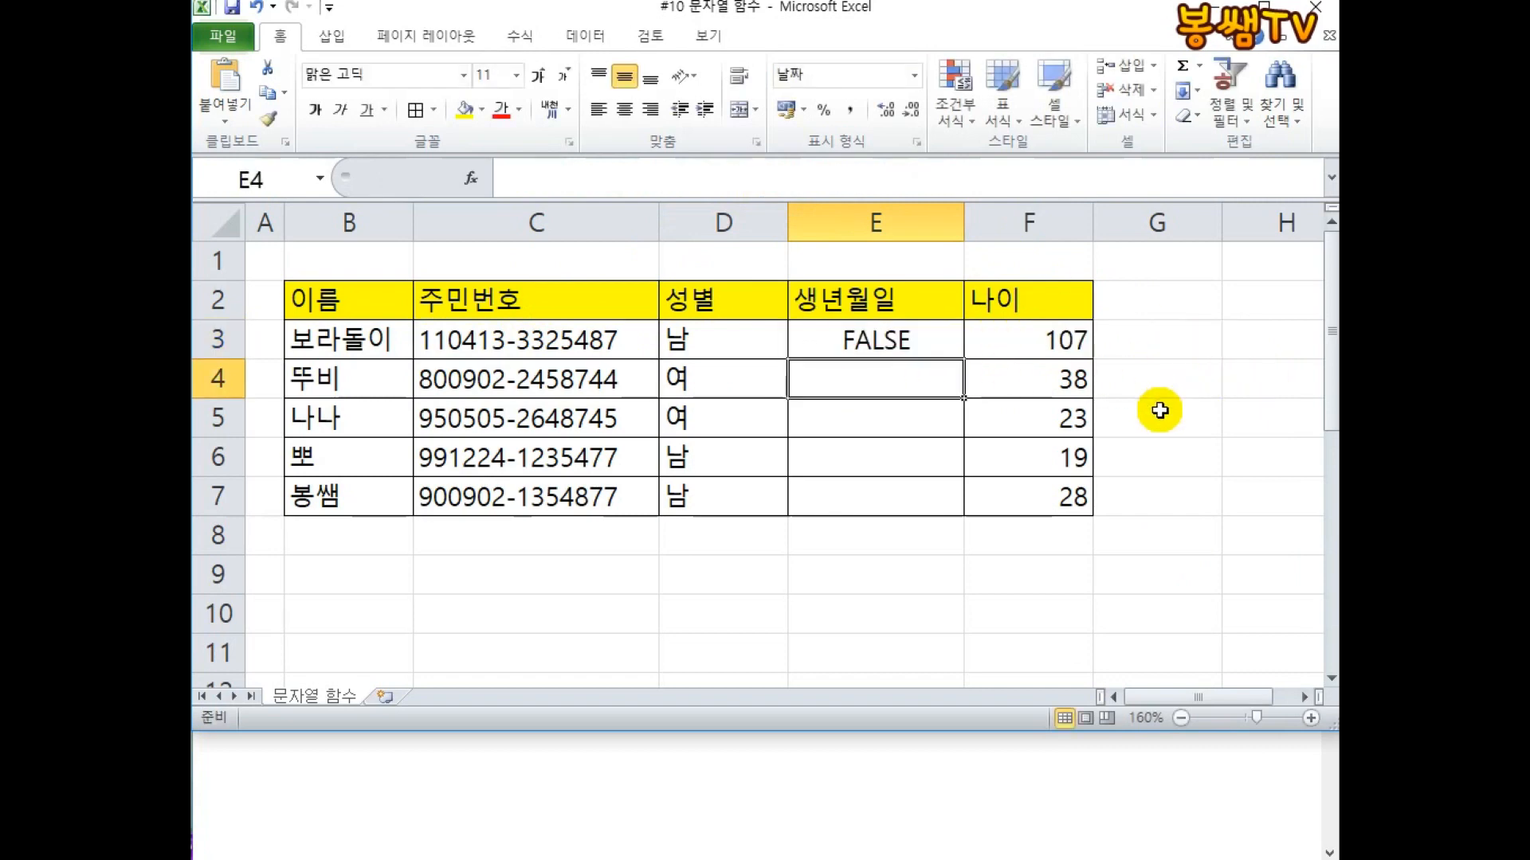
Change the gender digit in C3's ID number to 1 to test E3's OR formula.
{"action": "left_click", "coordinate": [890, 343]}
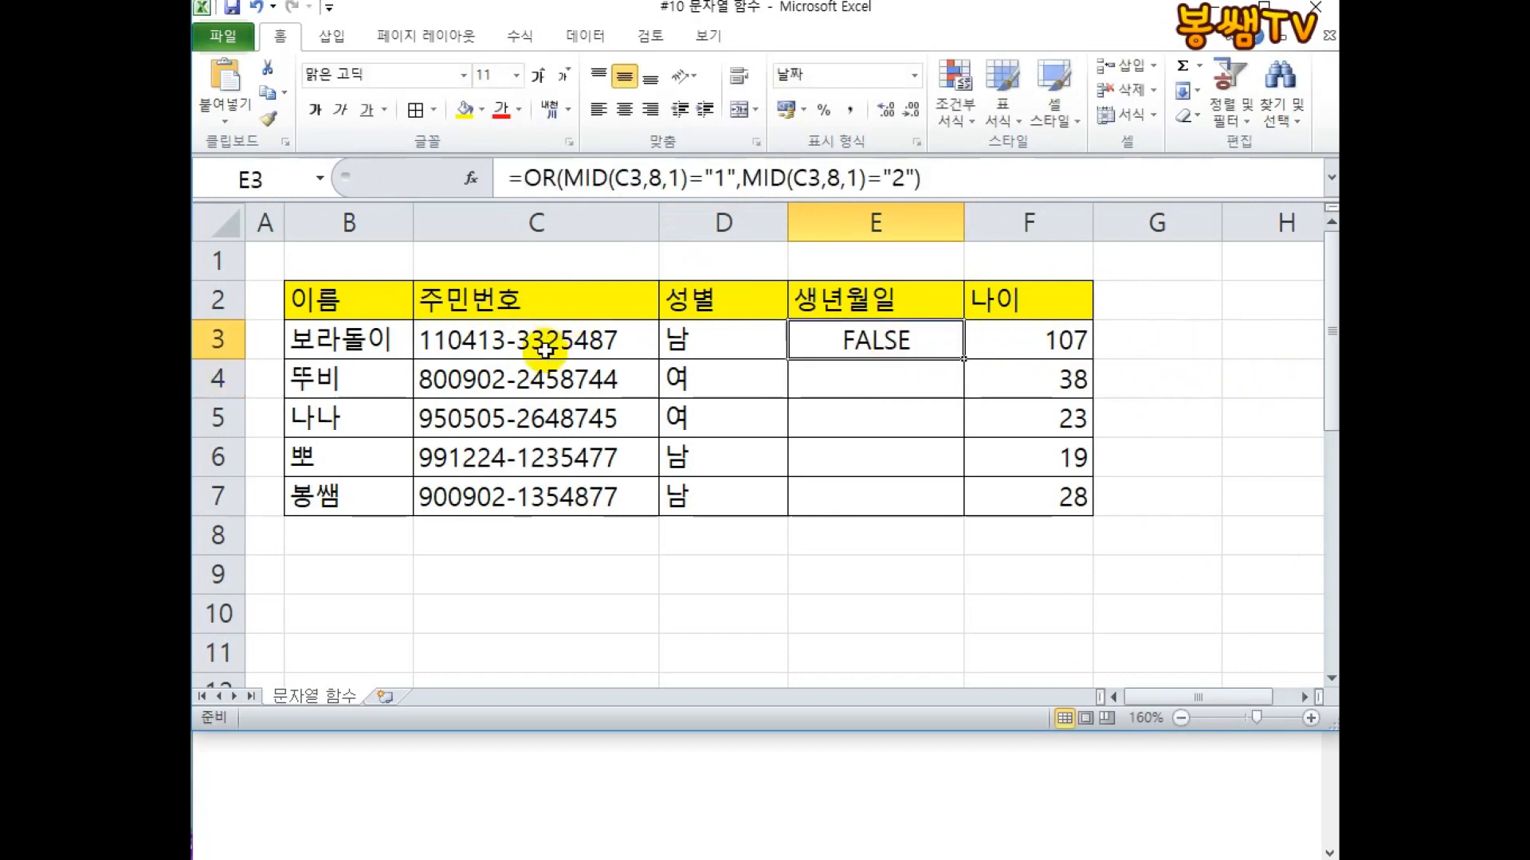
{"action": "double_click", "coordinate": [520, 341]}
{"action": "type", "text": "1"}
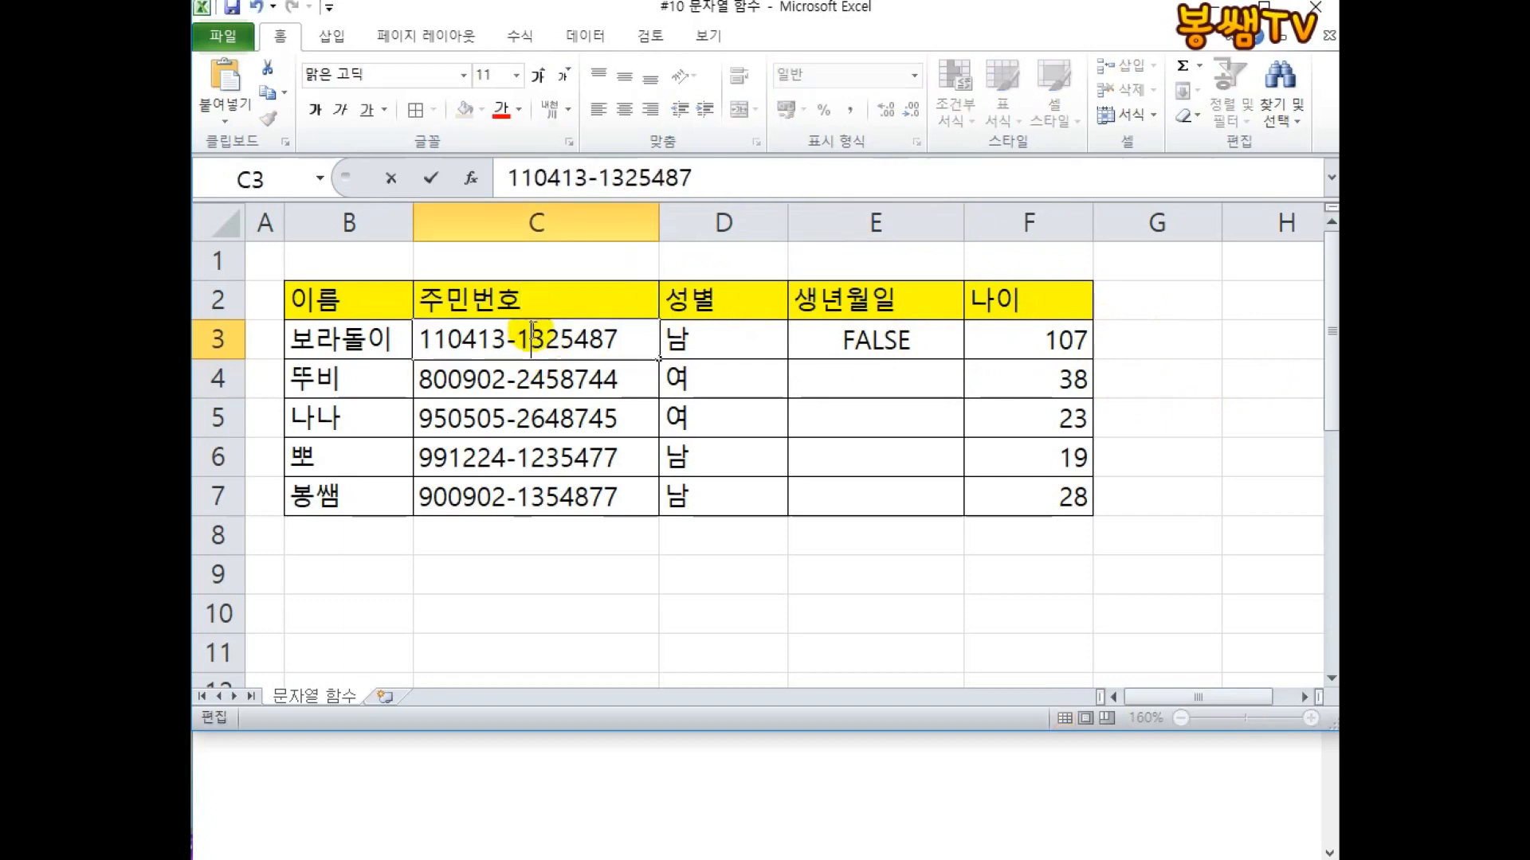
{"action": "key", "text": "Return"}
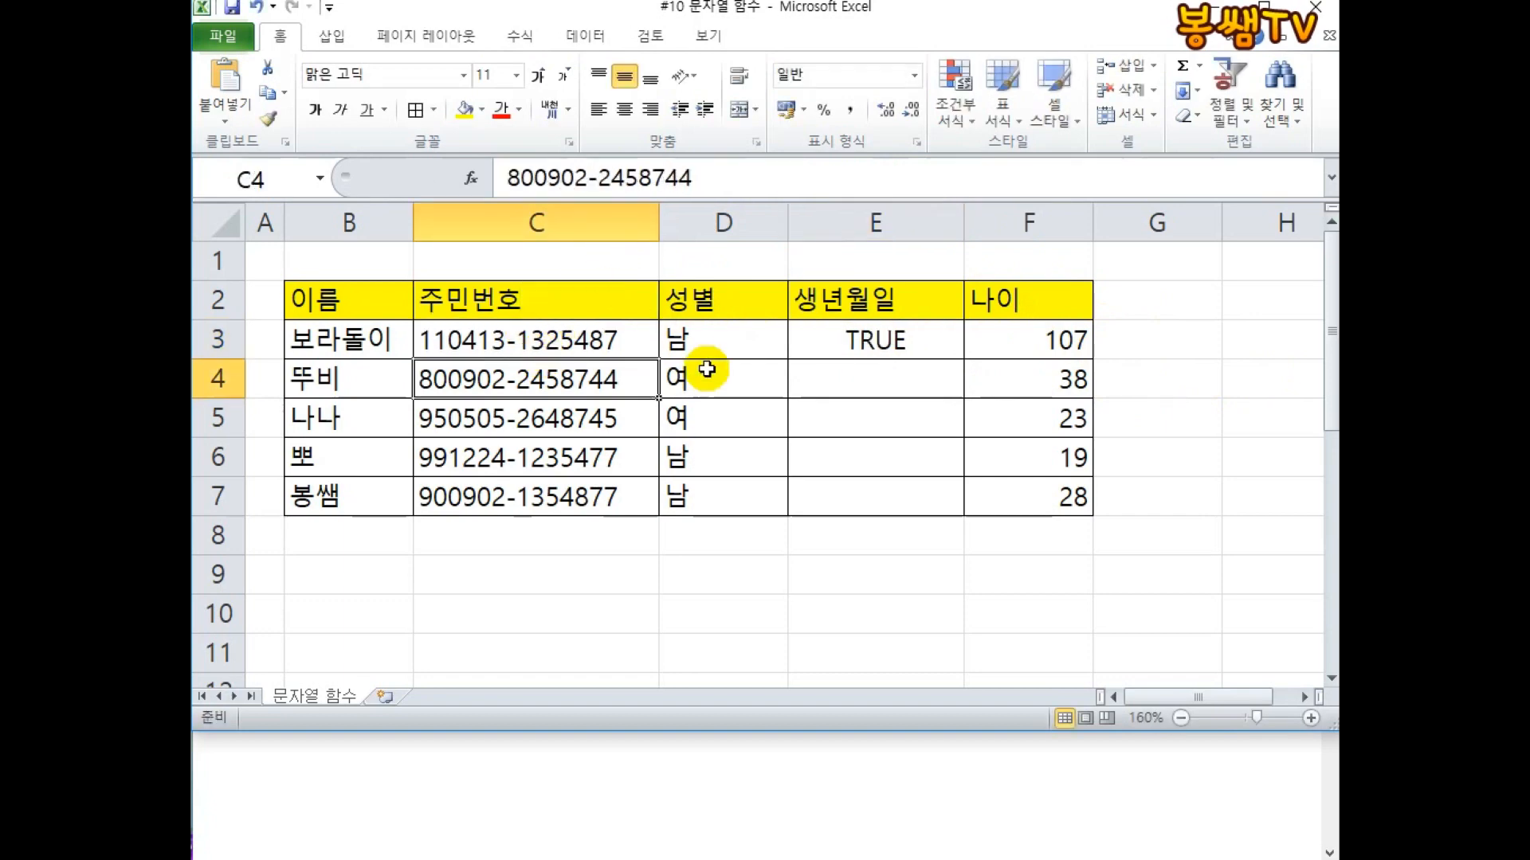
{"action": "double_click", "coordinate": [873, 348]}
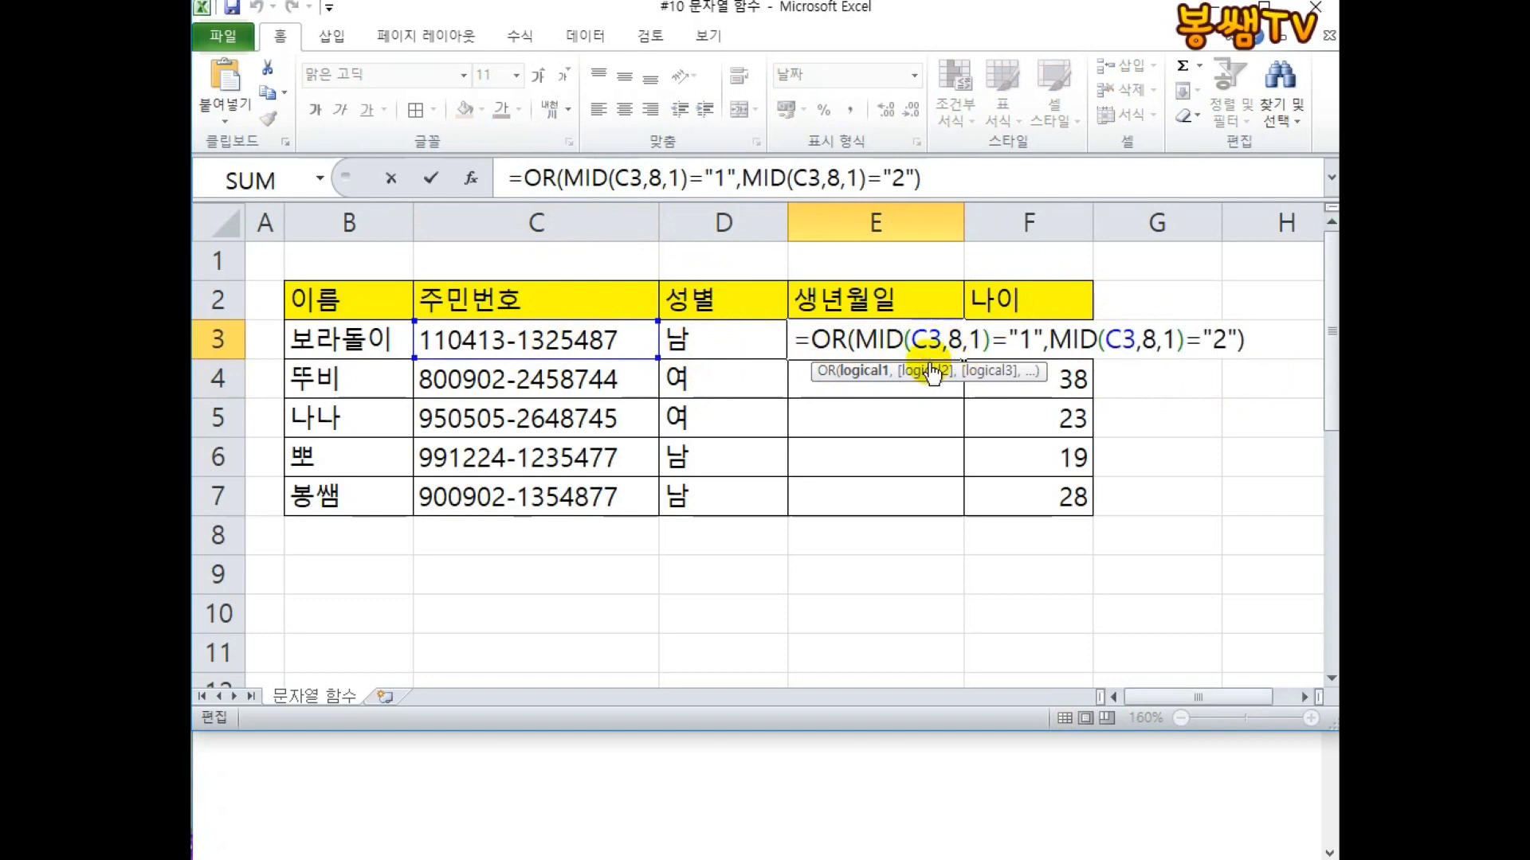
{"action": "key", "text": "Escape"}
Change the gender digit in C3's ID number to 2 and check E3's OR result.
{"action": "double_click", "coordinate": [526, 340]}
{"action": "left_click_drag", "start_coordinate": [517, 341], "coordinate": [529, 340]}
{"action": "type", "text": "2"}
{"action": "key", "text": "Return"}
{"action": "left_click", "coordinate": [864, 335]}
{"action": "double_click", "coordinate": [857, 340]}
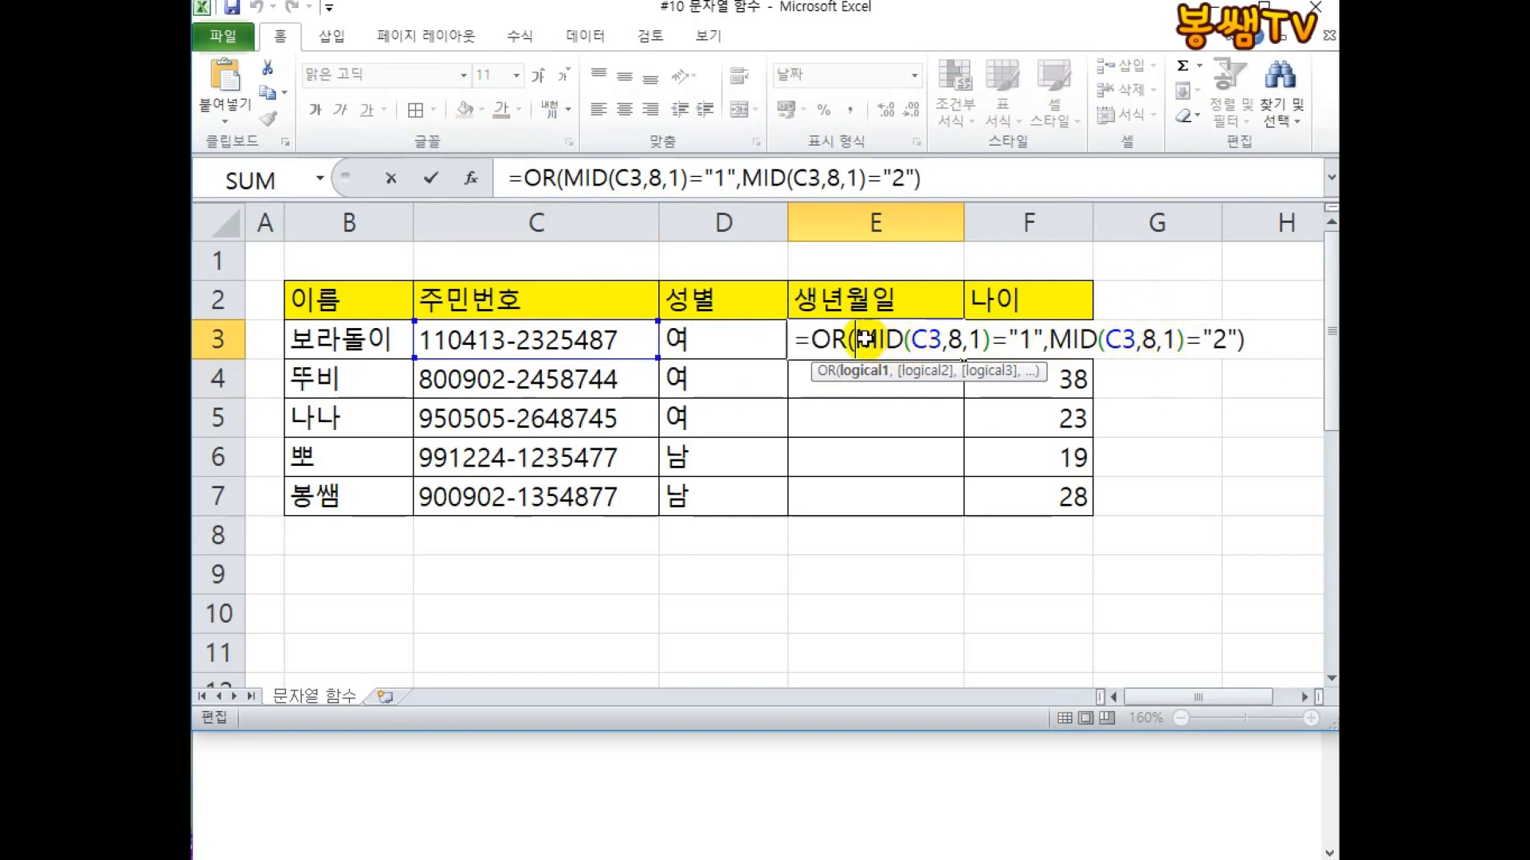
{"action": "key", "text": "Escape"}
Set the gender digit in C3's ID number back to 3.
{"action": "double_click", "coordinate": [524, 338]}
{"action": "key", "text": "BackSpace"}
{"action": "type", "text": "3"}
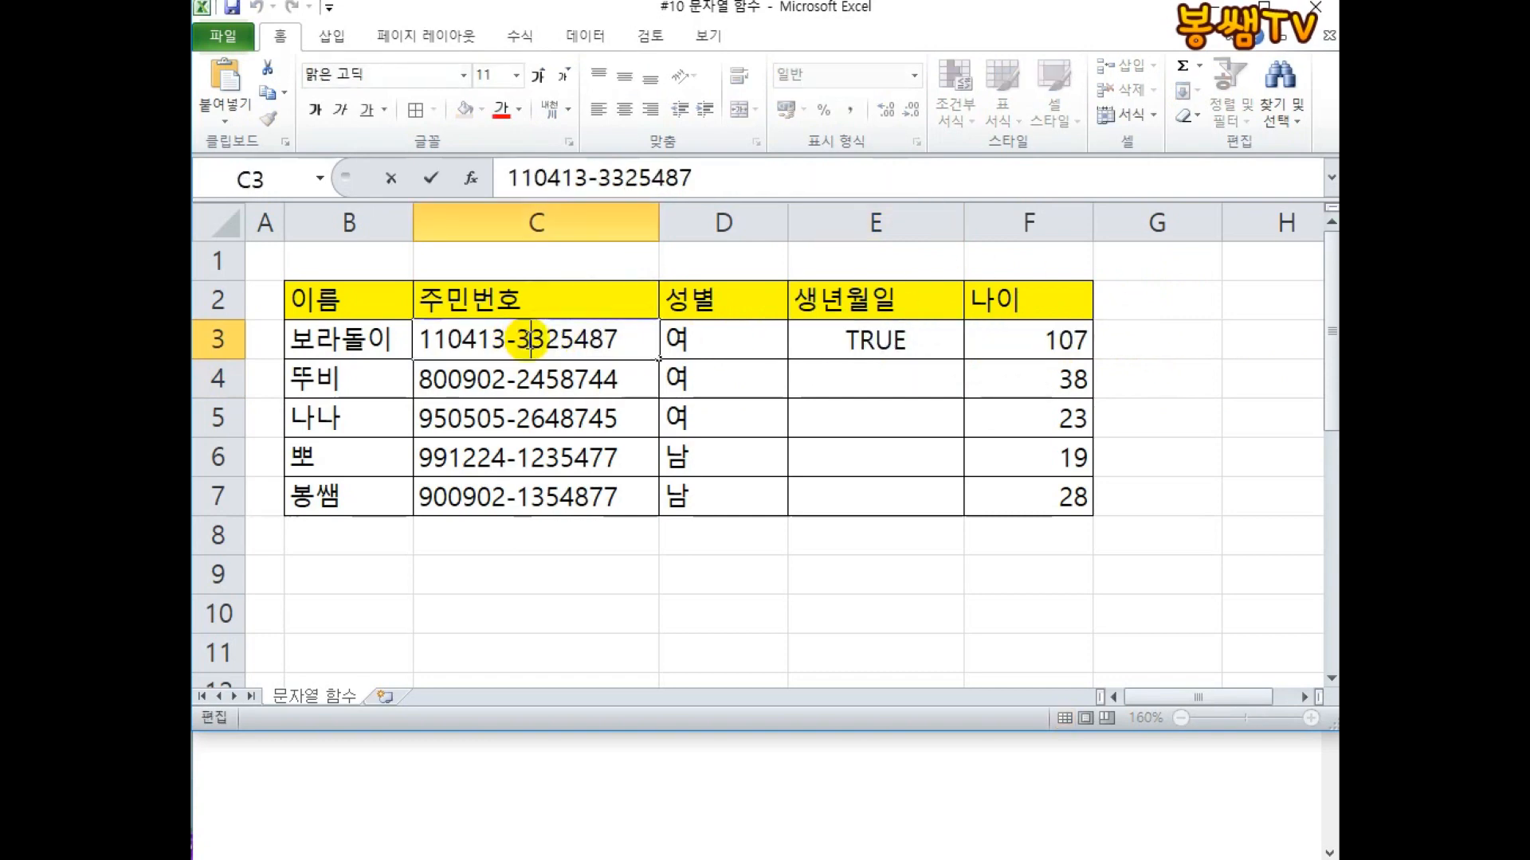
{"action": "key", "text": "Return"}
Test E3's OR formula with gender digit 4 in C3's ID number, then undo that change.
{"action": "double_click", "coordinate": [524, 339]}
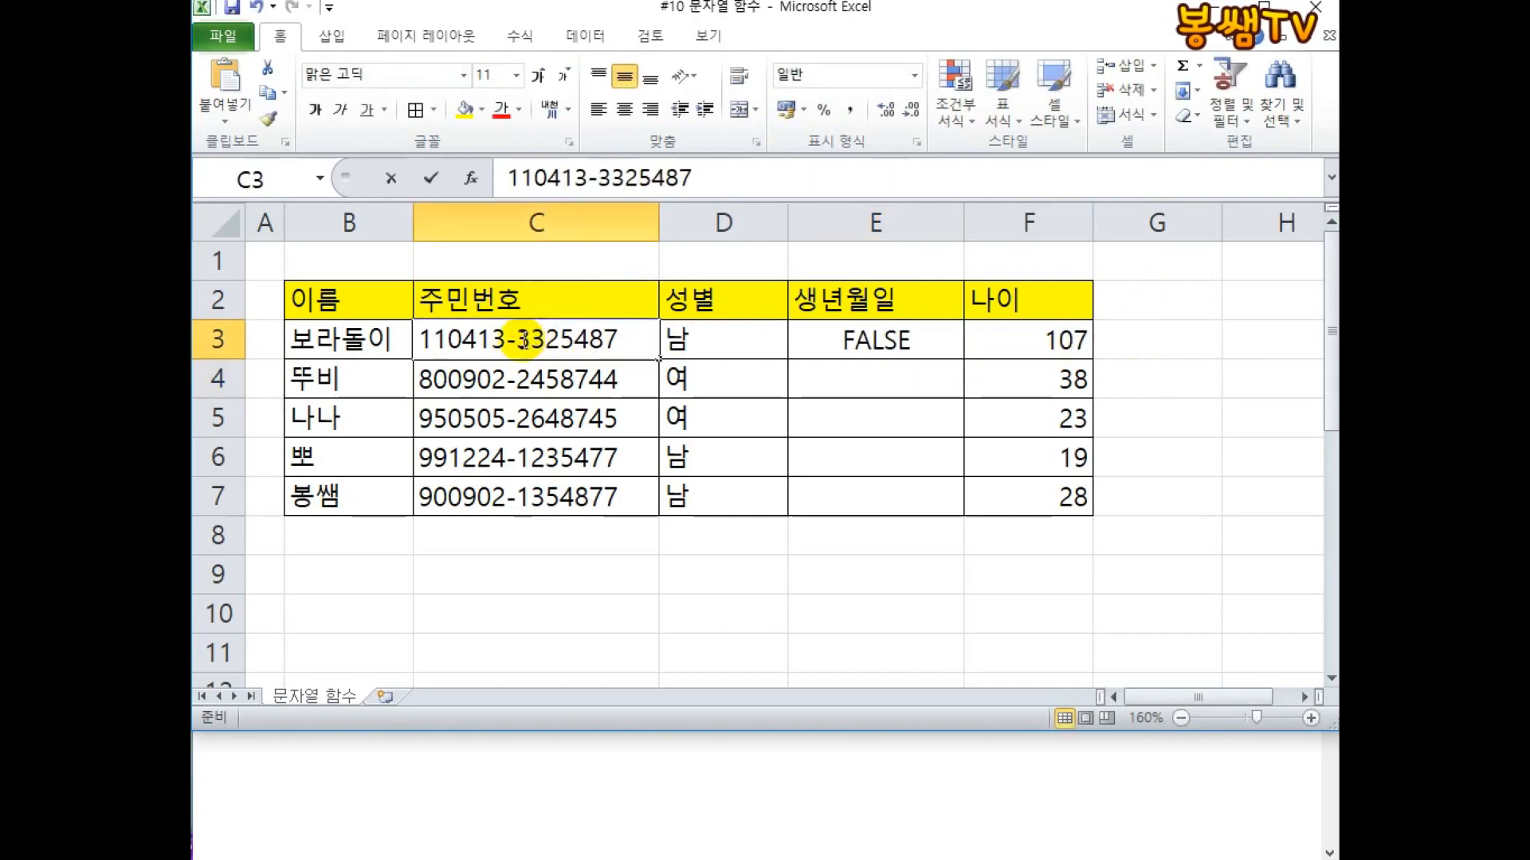
{"action": "key", "text": "BackSpace"}
{"action": "type", "text": "4"}
{"action": "key", "text": "Return"}
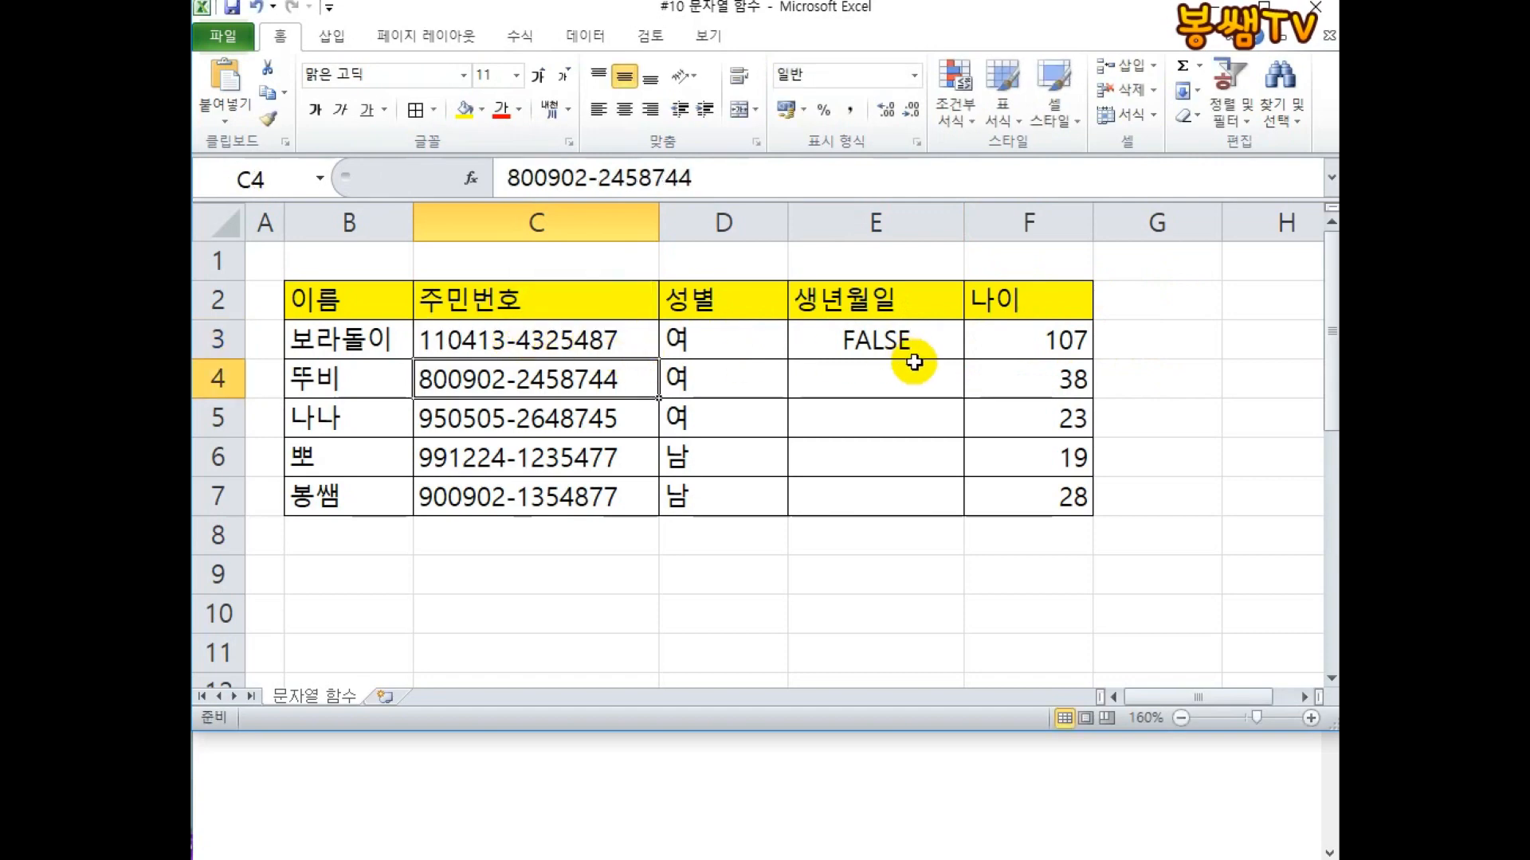
{"action": "key", "text": "ctrl+z"}
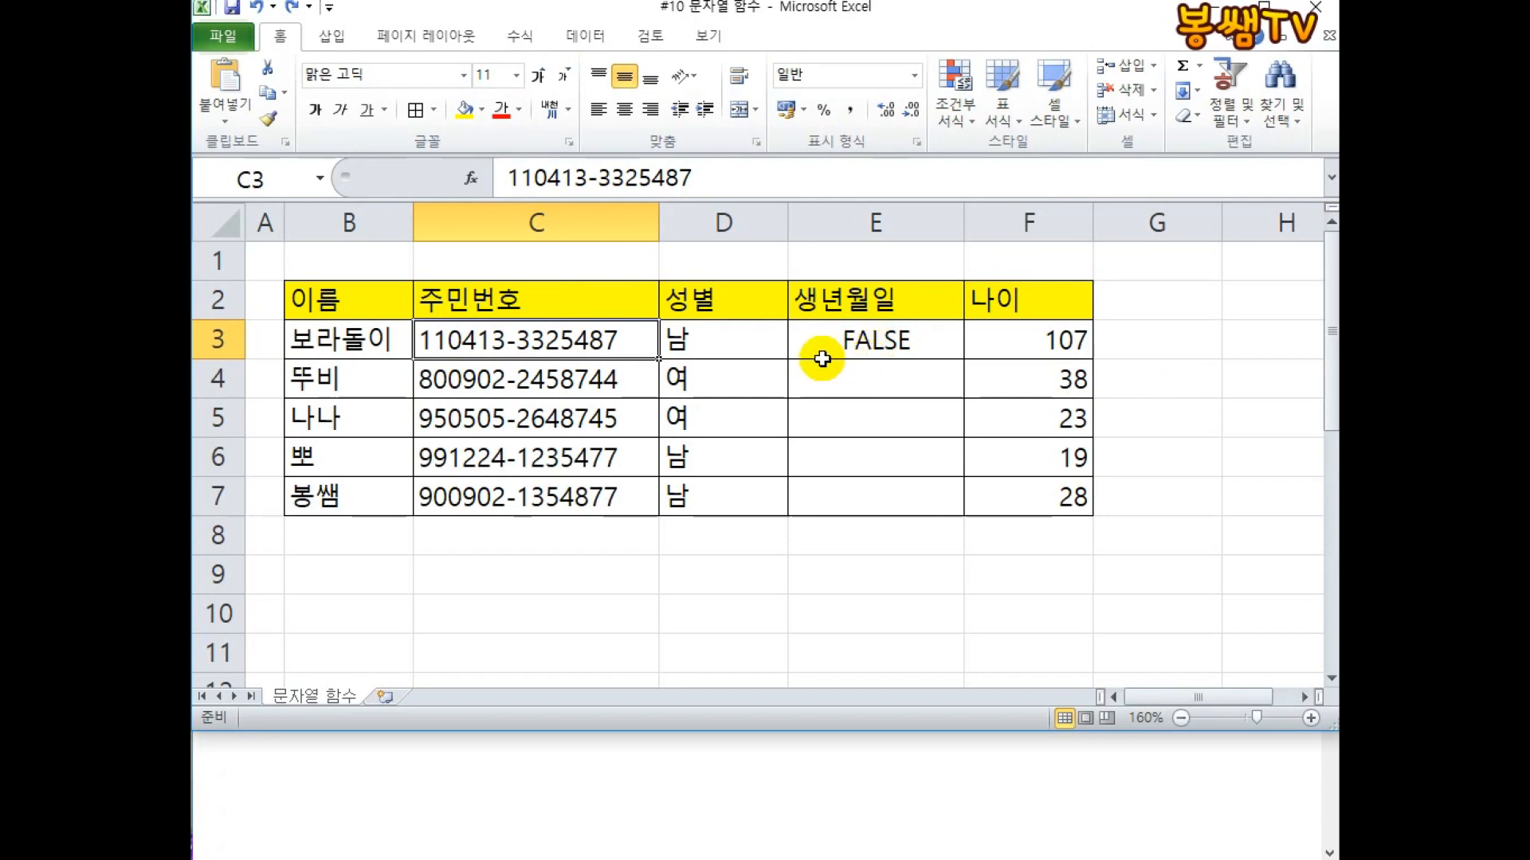
{"action": "left_click_drag", "start_coordinate": [438, 591], "coordinate": [498, 590]}
{"action": "left_click_drag", "start_coordinate": [446, 610], "coordinate": [497, 609]}
{"action": "left_click_drag", "start_coordinate": [520, 556], "coordinate": [568, 553]}
{"action": "left_click_drag", "start_coordinate": [544, 571], "coordinate": [526, 654]}
{"action": "mouse_move", "coordinate": [585, 577]}
{"action": "left_mouse_down"}
{"action": "mouse_move", "coordinate": [672, 605]}
{"action": "mouse_move", "coordinate": [772, 590]}
{"action": "mouse_move", "coordinate": [805, 637]}
{"action": "mouse_move", "coordinate": [891, 550]}
{"action": "mouse_move", "coordinate": [983, 632]}
{"action": "mouse_move", "coordinate": [1050, 646]}
{"action": "mouse_move", "coordinate": [1212, 601]}
{"action": "mouse_move", "coordinate": [1302, 635]}
{"action": "mouse_move", "coordinate": [1306, 613]}
{"action": "left_mouse_up"}
{"action": "left_click_drag", "start_coordinate": [1301, 551], "coordinate": [1313, 660]}
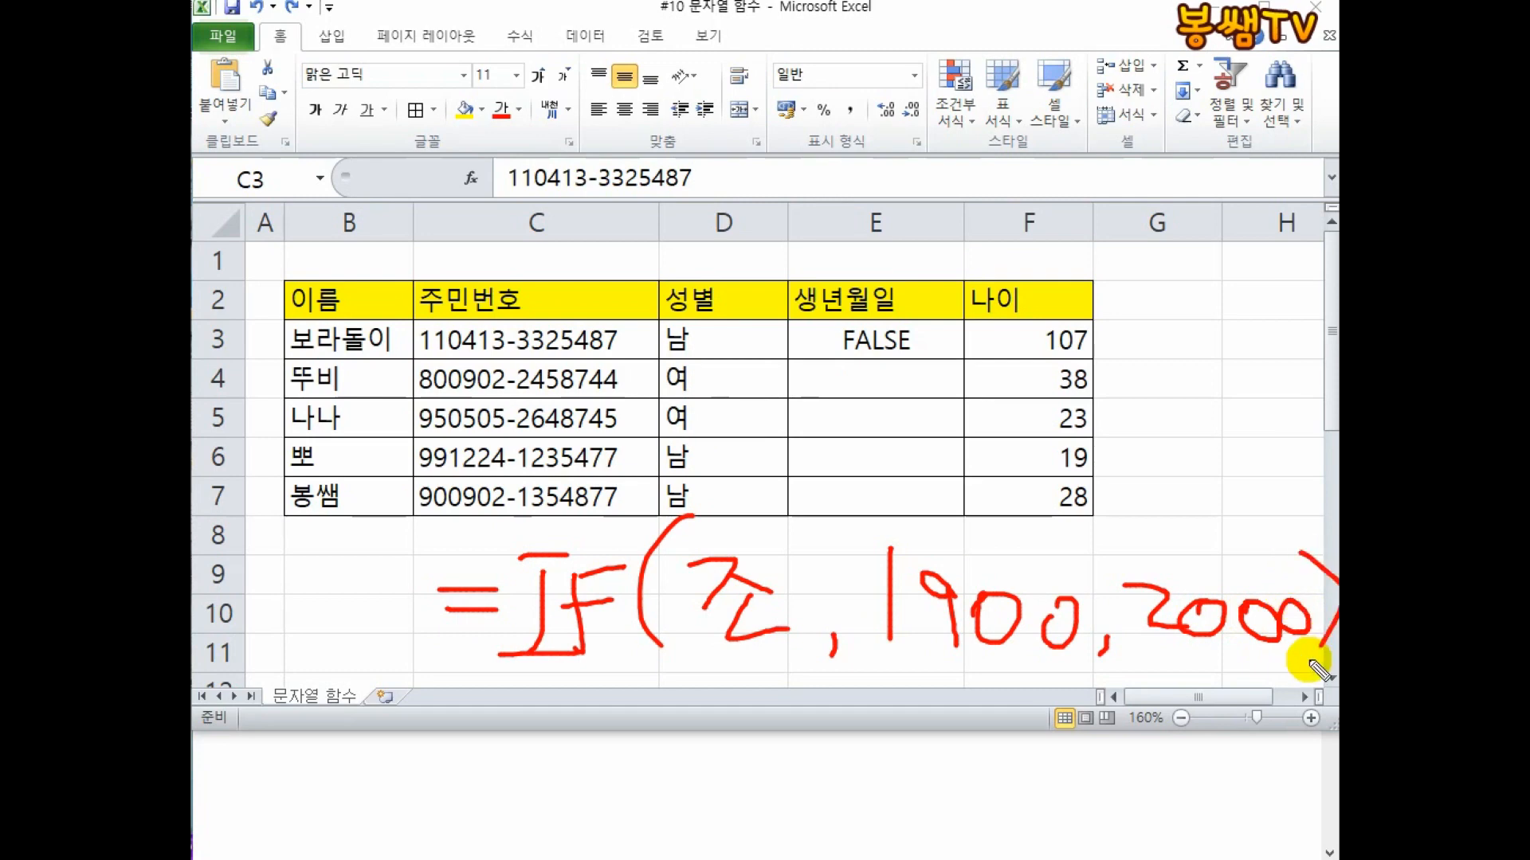
{"action": "mouse_move", "coordinate": [917, 382]}
{"action": "left_mouse_down"}
{"action": "mouse_move", "coordinate": [788, 297]}
{"action": "mouse_move", "coordinate": [929, 403]}
{"action": "mouse_move", "coordinate": [766, 558]}
{"action": "left_mouse_up"}
{"action": "mouse_move", "coordinate": [760, 498]}
{"action": "left_mouse_down"}
{"action": "mouse_move", "coordinate": [765, 557]}
{"action": "mouse_move", "coordinate": [892, 518]}
{"action": "left_mouse_up"}
{"action": "left_click_drag", "start_coordinate": [705, 647], "coordinate": [806, 642]}
{"action": "left_click_drag", "start_coordinate": [850, 548], "coordinate": [851, 582]}
{"action": "mouse_move", "coordinate": [857, 660]}
{"action": "left_mouse_down"}
{"action": "mouse_move", "coordinate": [1065, 677]}
{"action": "mouse_move", "coordinate": [900, 567]}
{"action": "mouse_move", "coordinate": [854, 561]}
{"action": "left_mouse_up"}
{"action": "mouse_move", "coordinate": [1122, 584]}
{"action": "left_mouse_down"}
{"action": "mouse_move", "coordinate": [1270, 618]}
{"action": "mouse_move", "coordinate": [1163, 553]}
{"action": "left_mouse_up"}
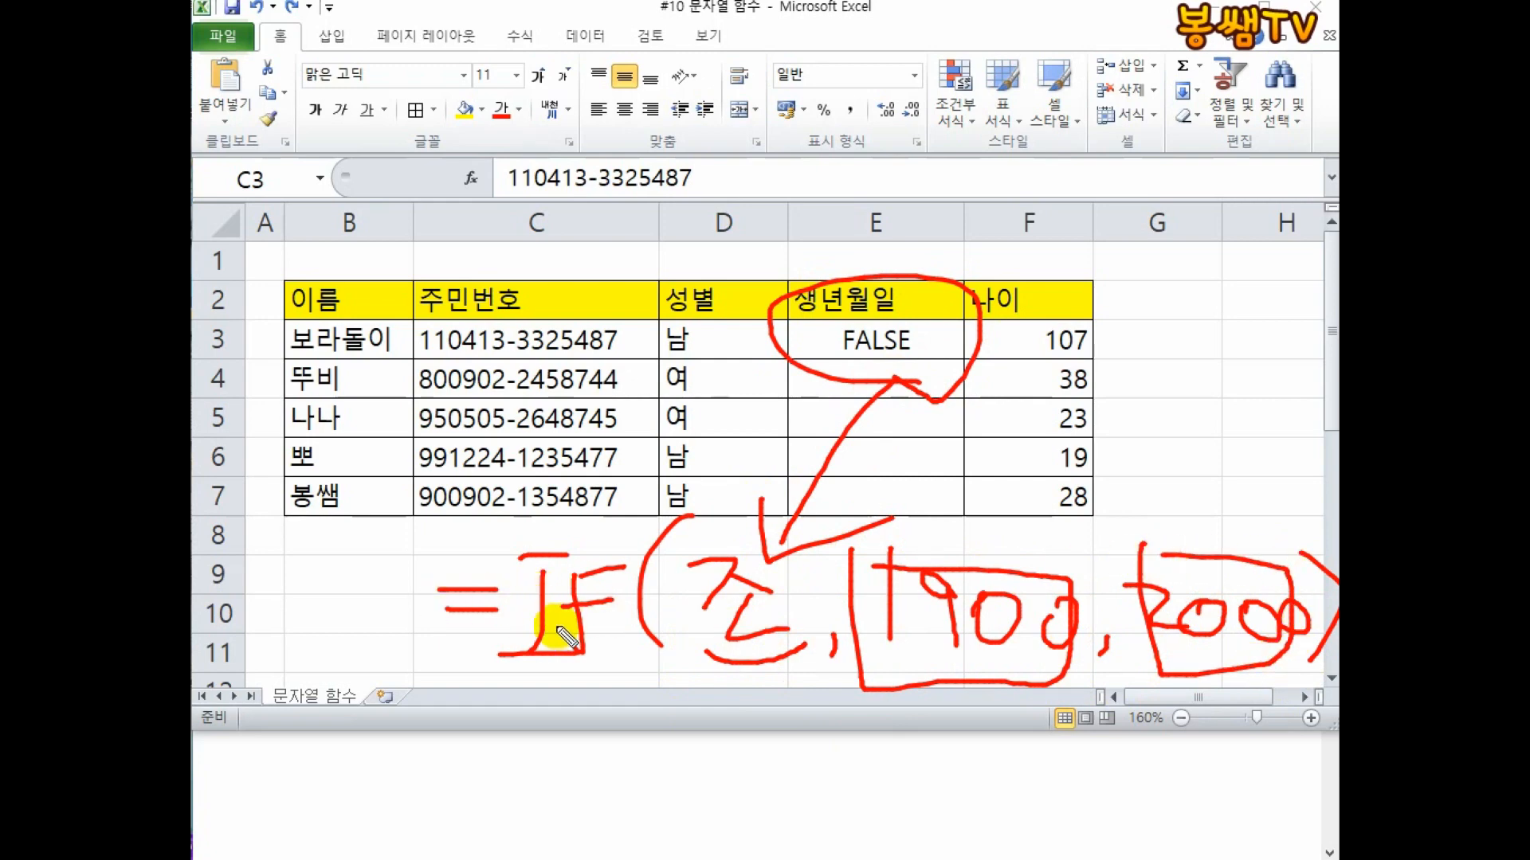
{"action": "key", "text": "Escape"}
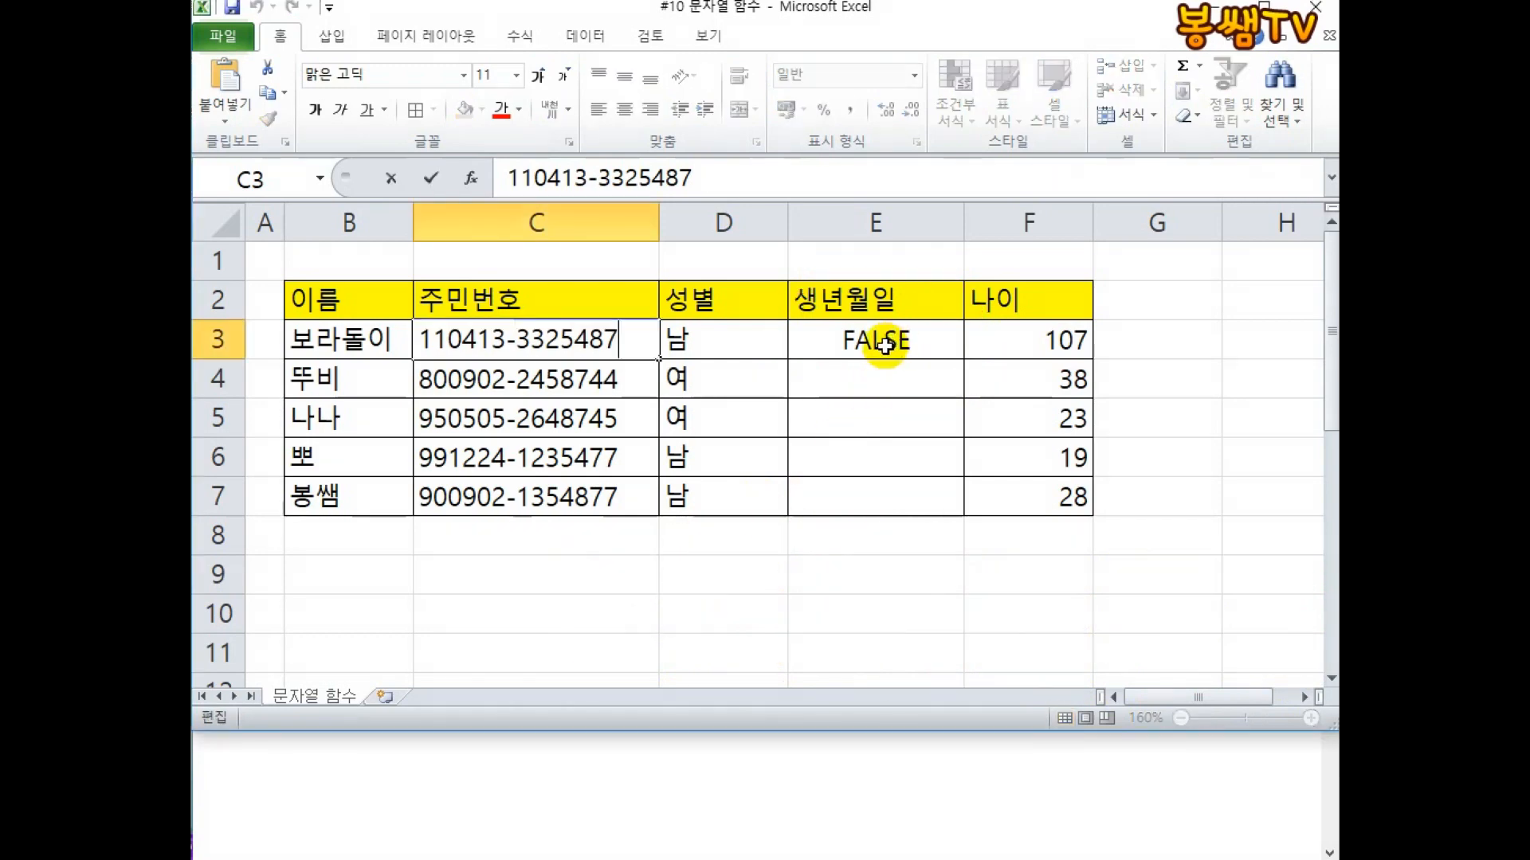
Wrap E3's OR condition in an IF that returns 1900 when true and 2000 otherwise.
{"action": "double_click", "coordinate": [877, 343]}
{"action": "left_click", "coordinate": [810, 341]}
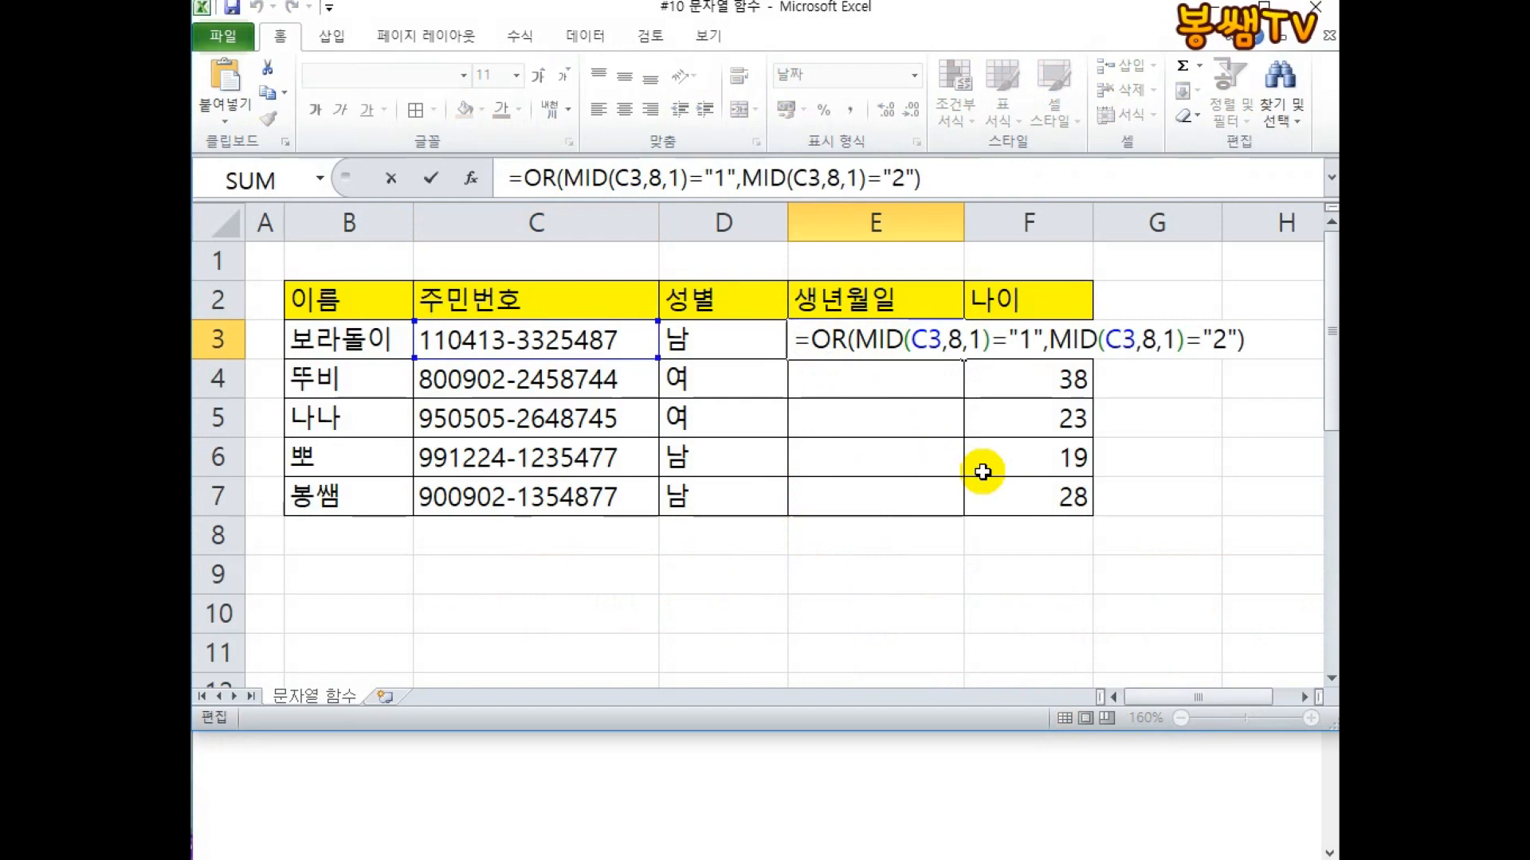
{"action": "type", "text": "IF("}
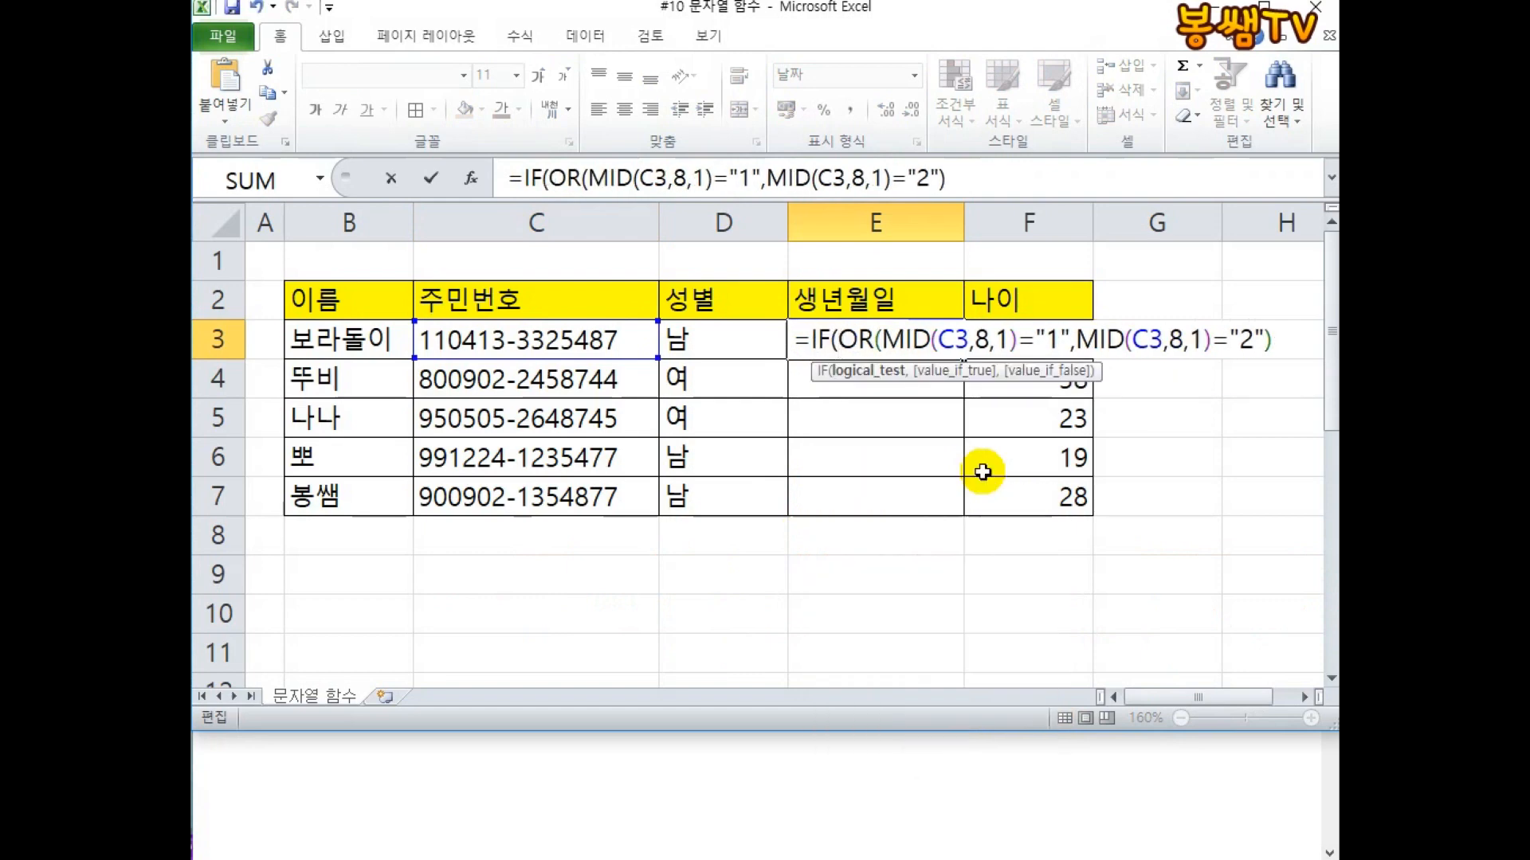
{"action": "left_click", "coordinate": [1295, 347]}
{"action": "type", "text": ","}
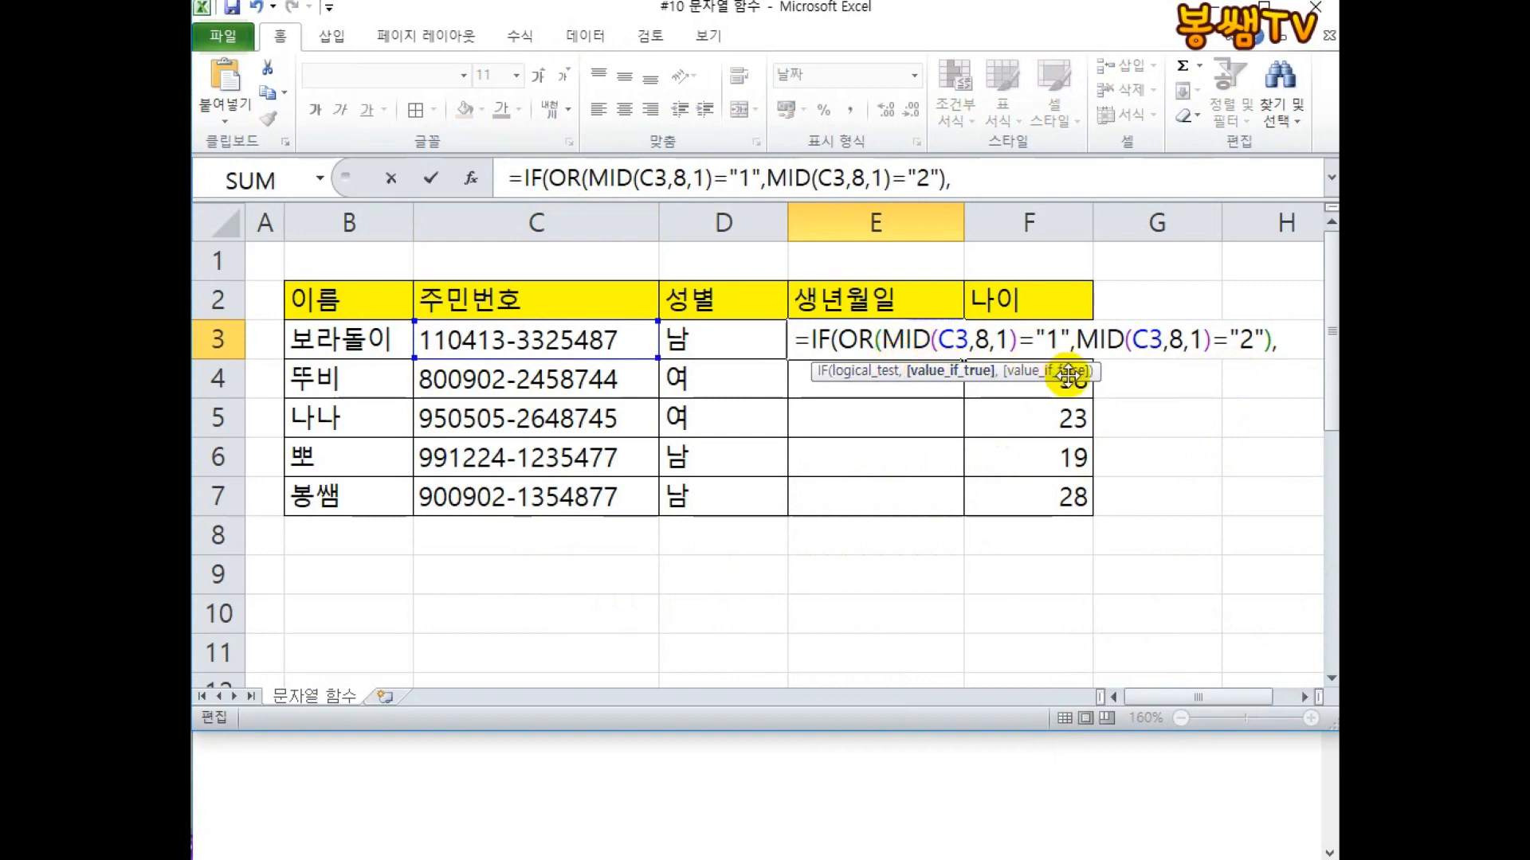
{"action": "type", "text": "1900"}
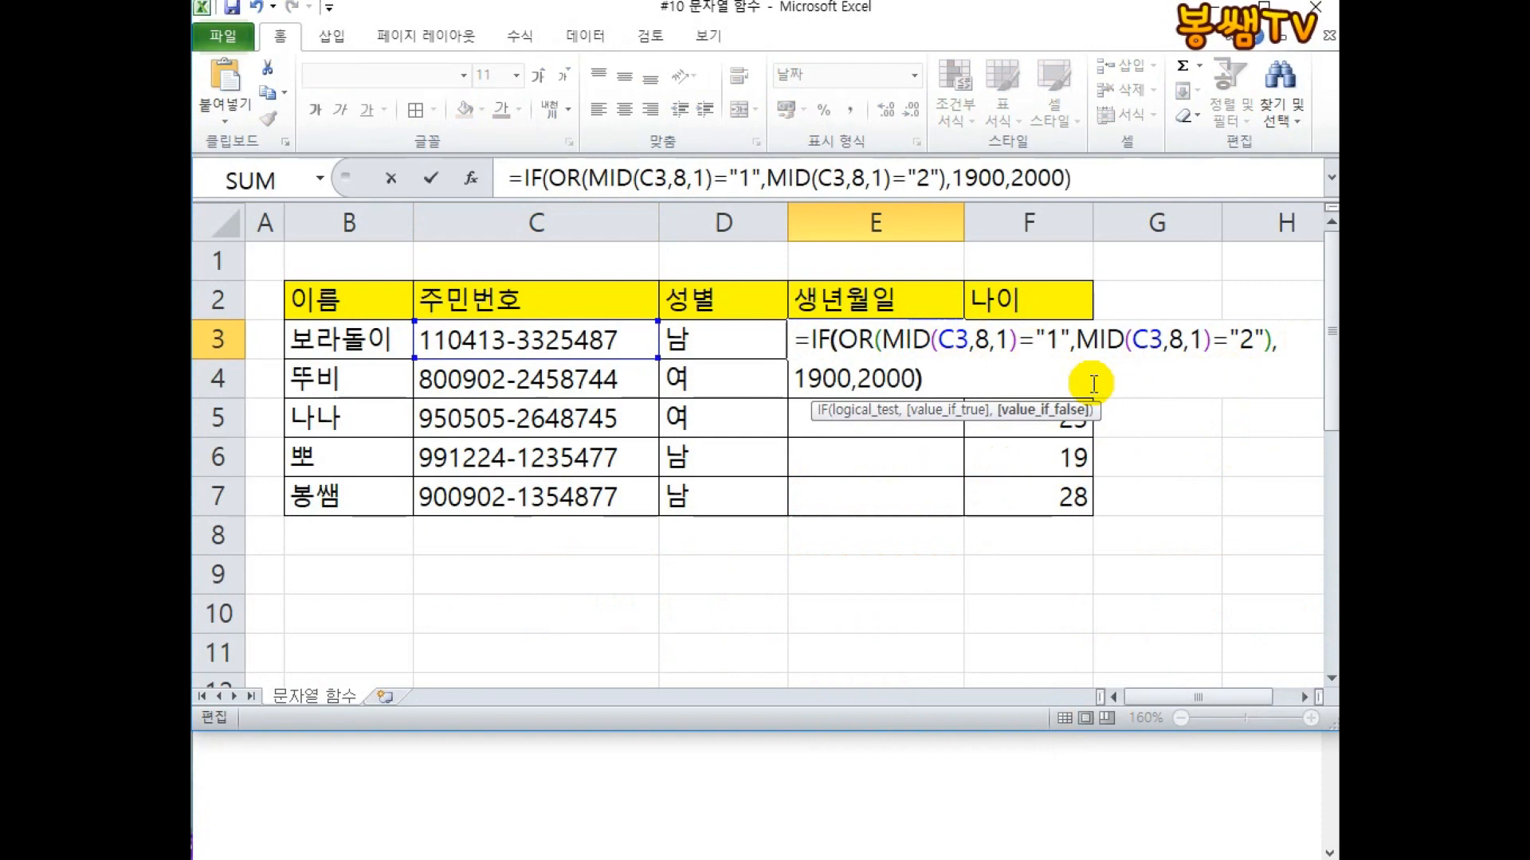
{"action": "type", "text": ",2000)"}
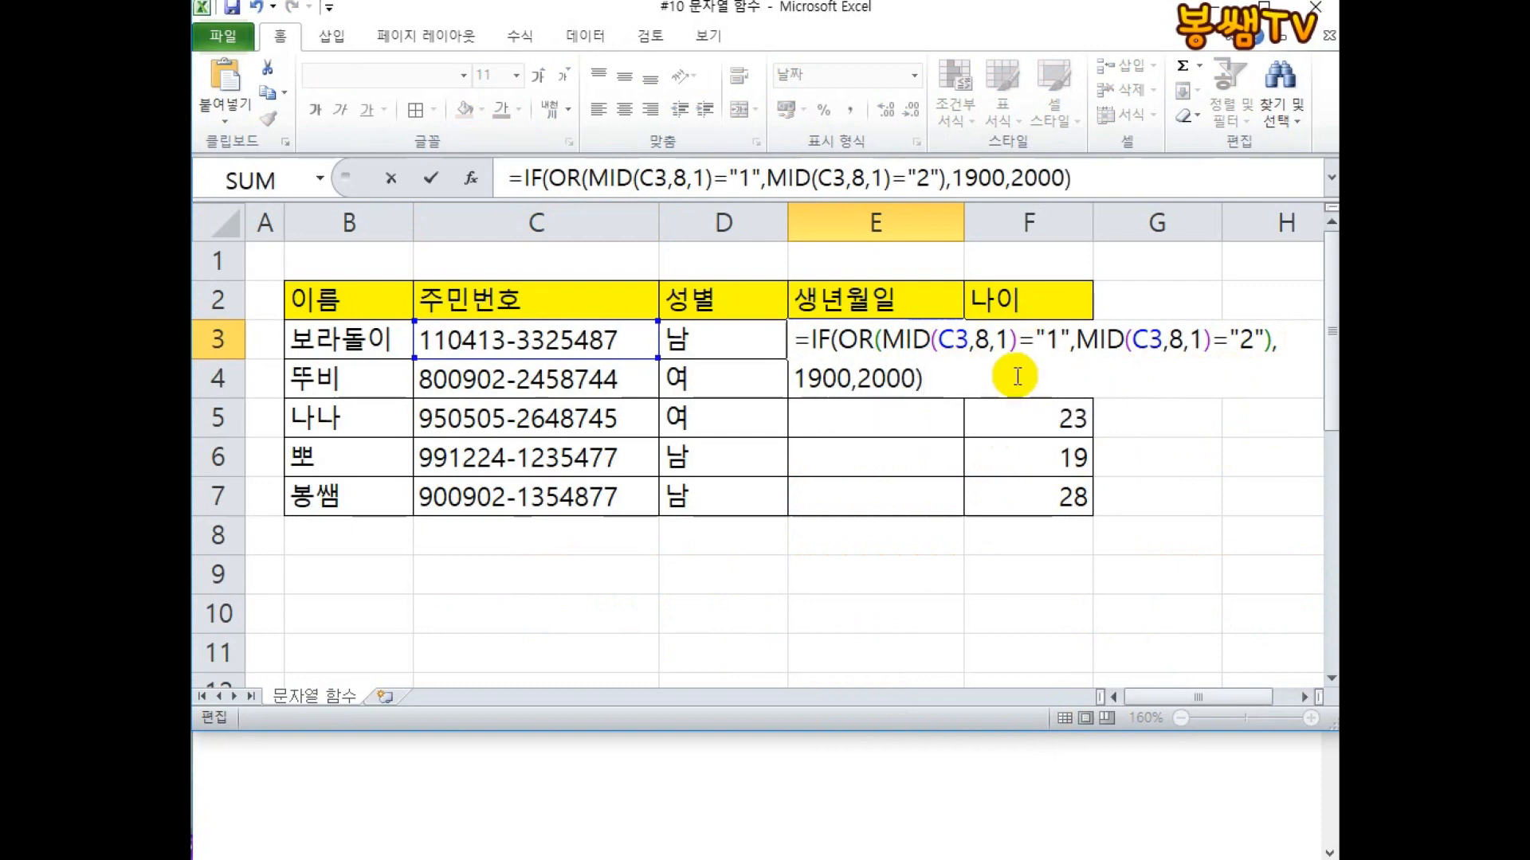
{"action": "key", "text": "Return"}
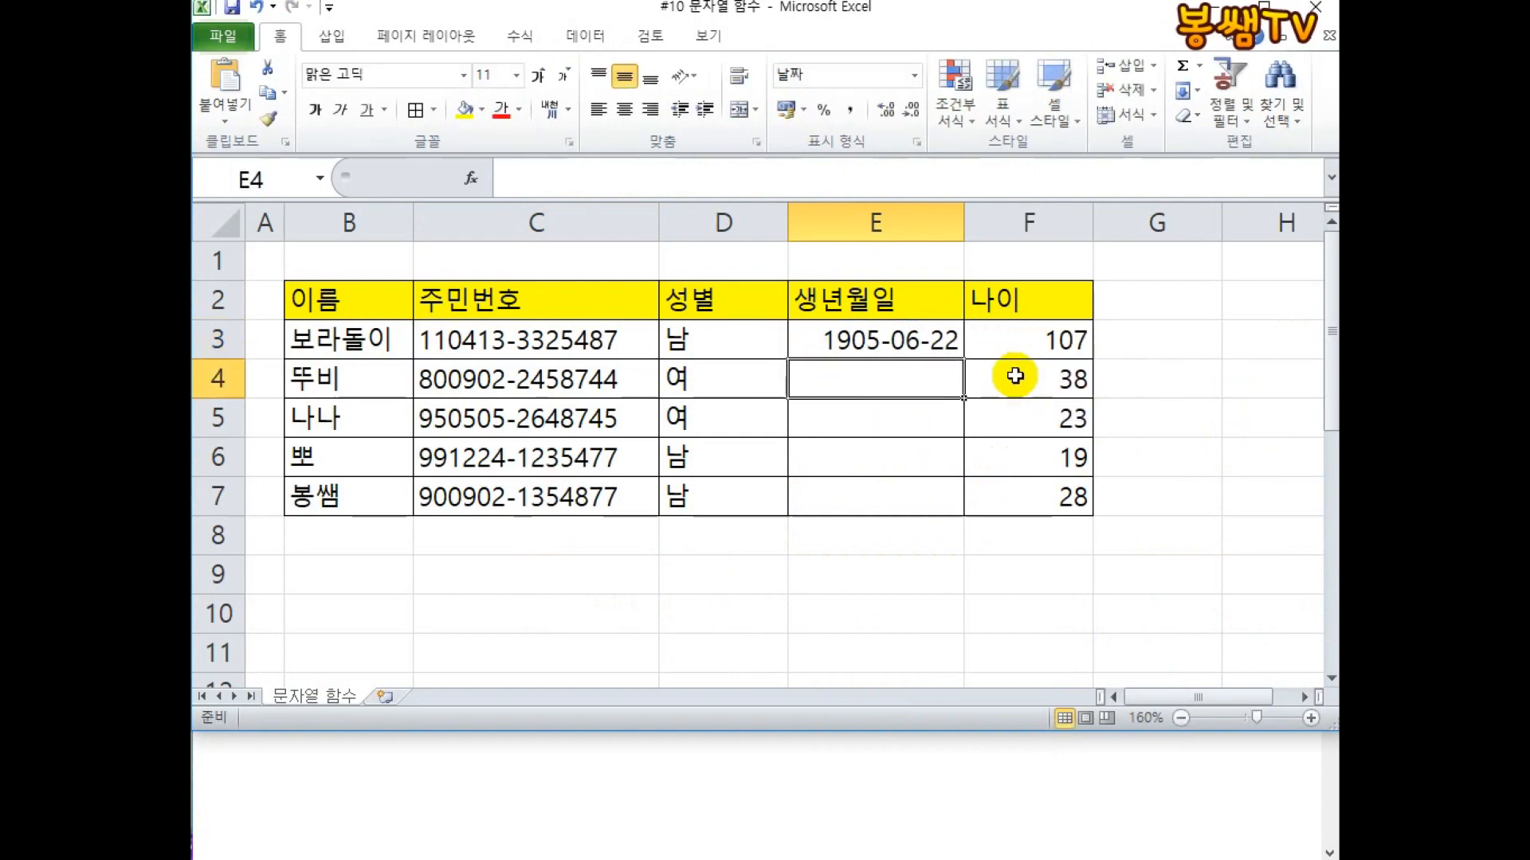
Set the number format of E3 to General (일반).
{"action": "left_click", "coordinate": [871, 335]}
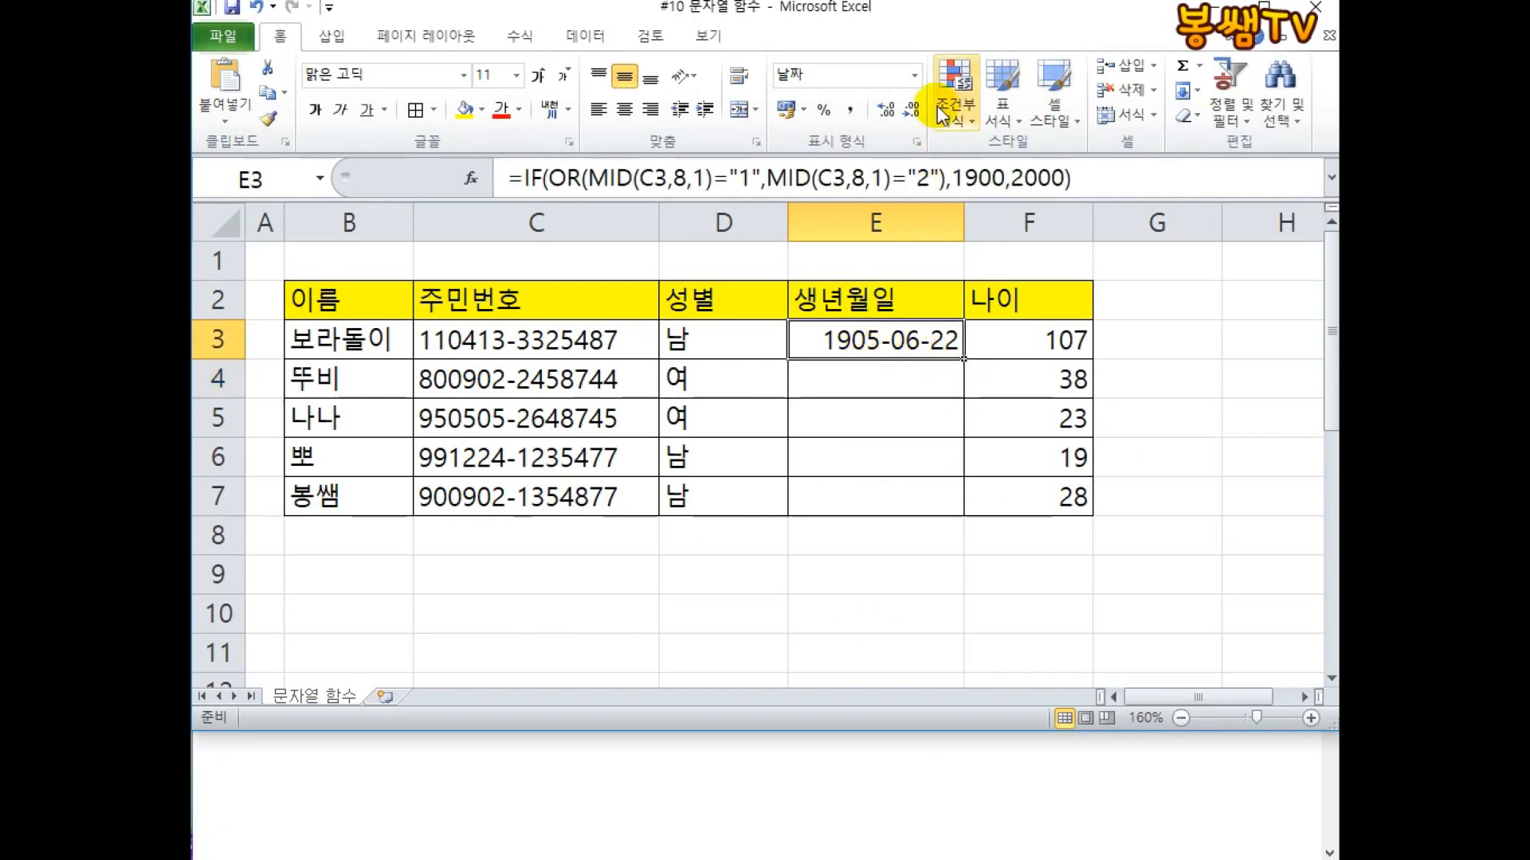
{"action": "left_click", "coordinate": [915, 75]}
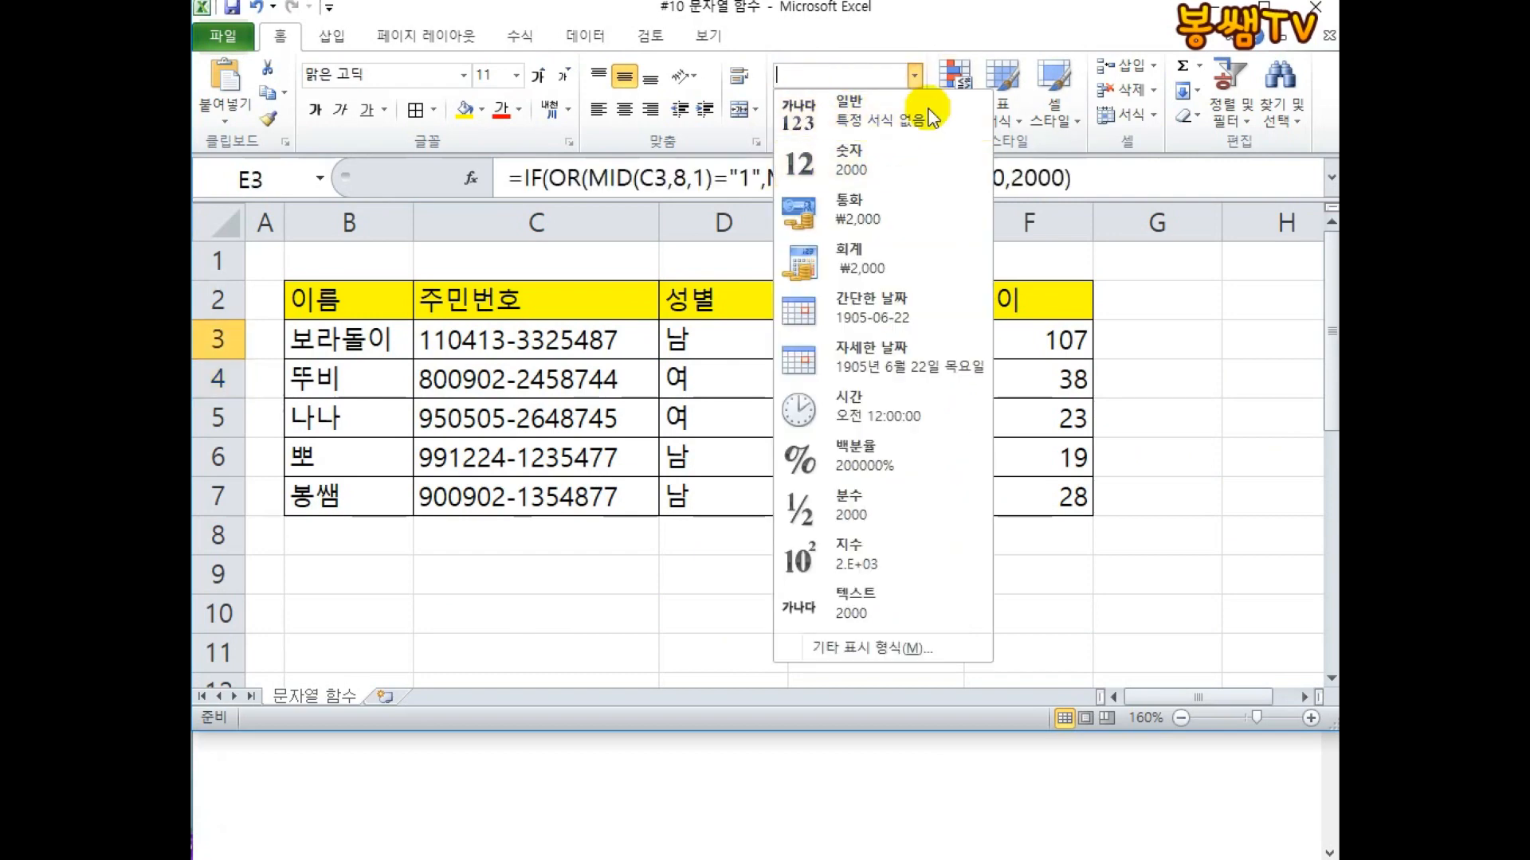
{"action": "left_click", "coordinate": [842, 110]}
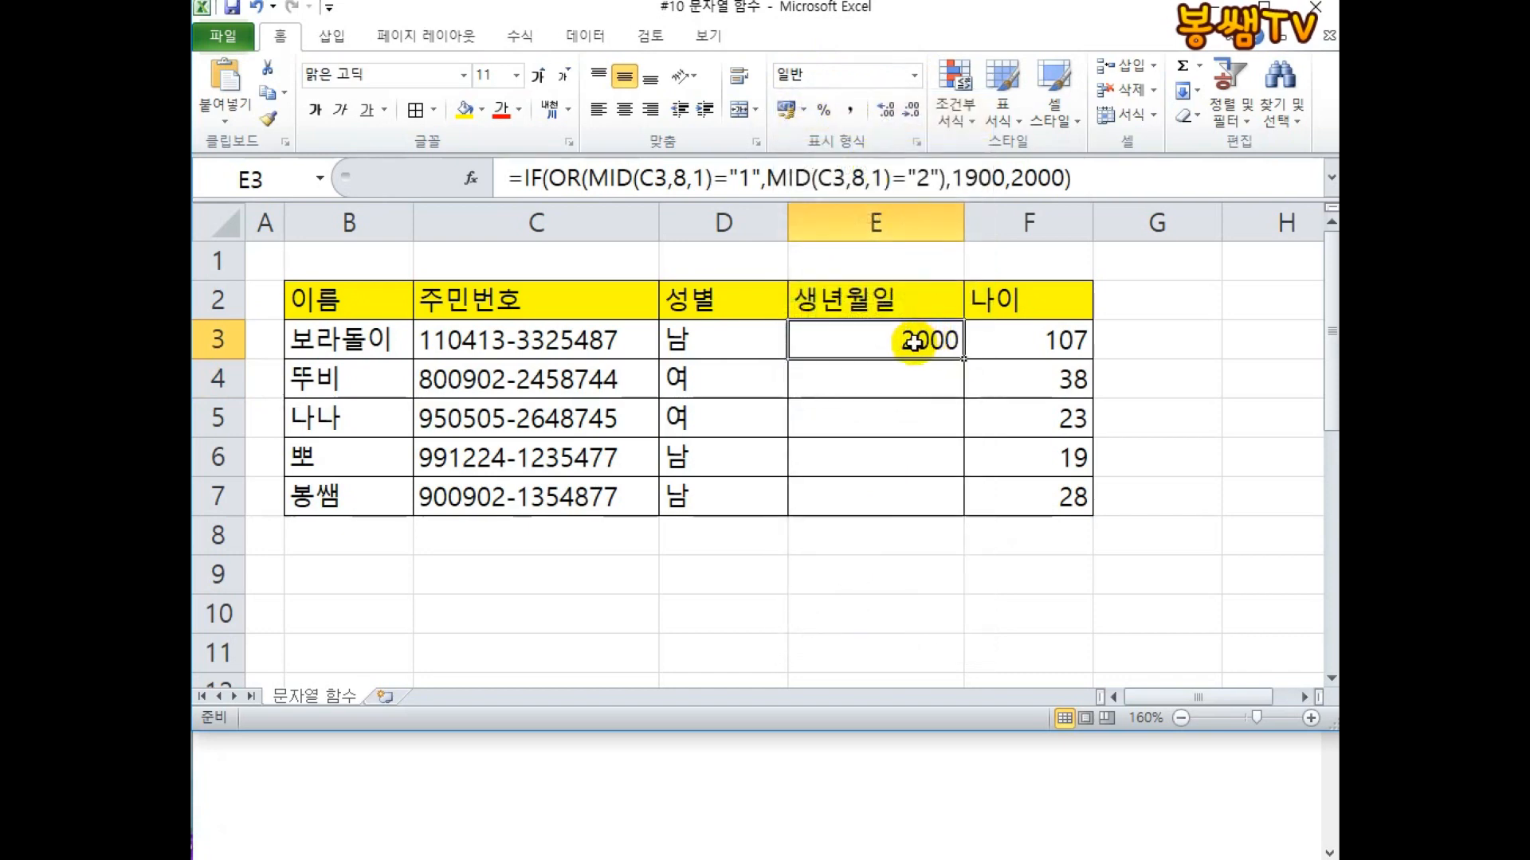
Change the gender digit in C3's ID number to 1 to test E3's IF formula.
{"action": "double_click", "coordinate": [532, 340]}
{"action": "left_click_drag", "start_coordinate": [530, 340], "coordinate": [513, 340]}
{"action": "key", "text": "Return"}
Change the gender digit in C3's ID number to 2 to test E3's century result.
{"action": "double_click", "coordinate": [518, 341]}
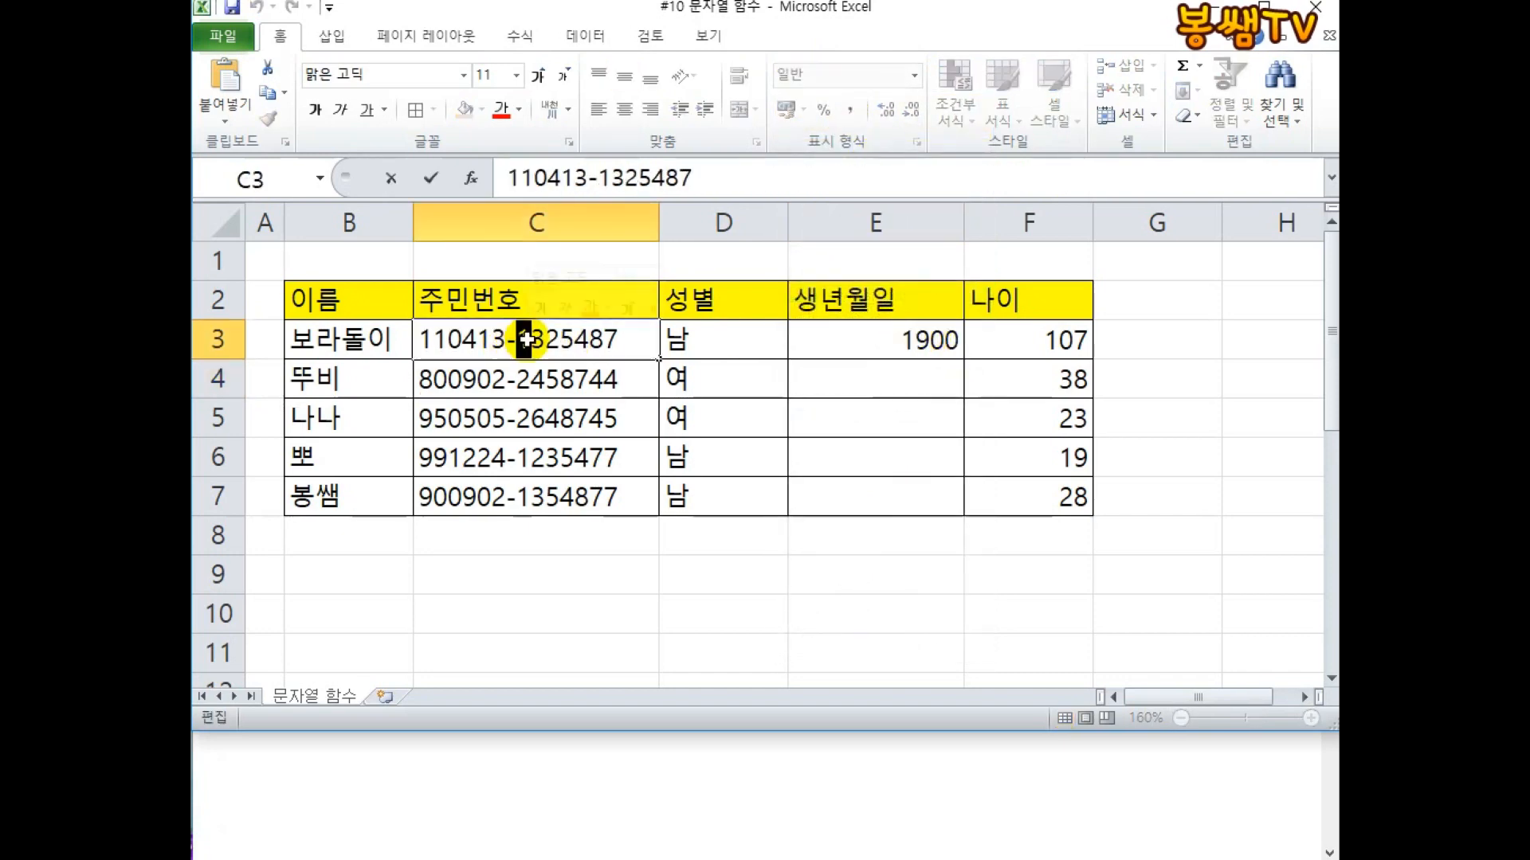
{"action": "key", "text": "Return"}
{"action": "double_click", "coordinate": [526, 340]}
{"action": "left_click_drag", "start_coordinate": [532, 341], "coordinate": [505, 342]}
{"action": "type", "text": "2"}
{"action": "key", "text": "Return"}
Change the gender digit in C3's ID number to 3 to test E3's century result.
{"action": "double_click", "coordinate": [530, 341]}
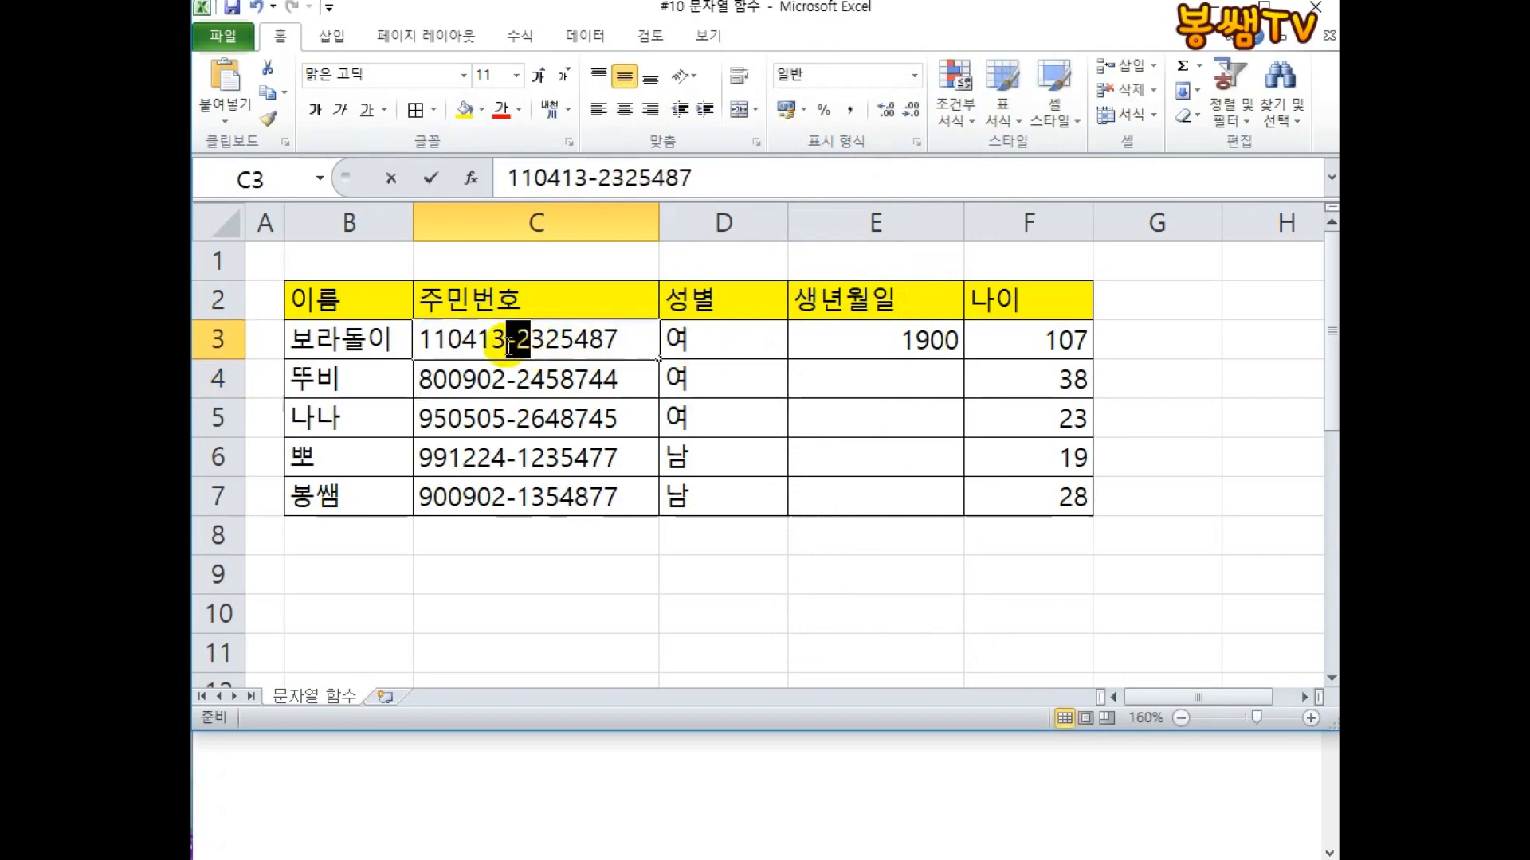
{"action": "left_click", "coordinate": [510, 342]}
{"action": "type", "text": "3"}
{"action": "key", "text": "Return"}
Change the gender digit in C3's ID number to 4 to test E3's century result.
{"action": "double_click", "coordinate": [530, 340]}
{"action": "left_click_drag", "start_coordinate": [532, 340], "coordinate": [517, 342]}
{"action": "type", "text": "4"}
{"action": "key", "text": "Return"}
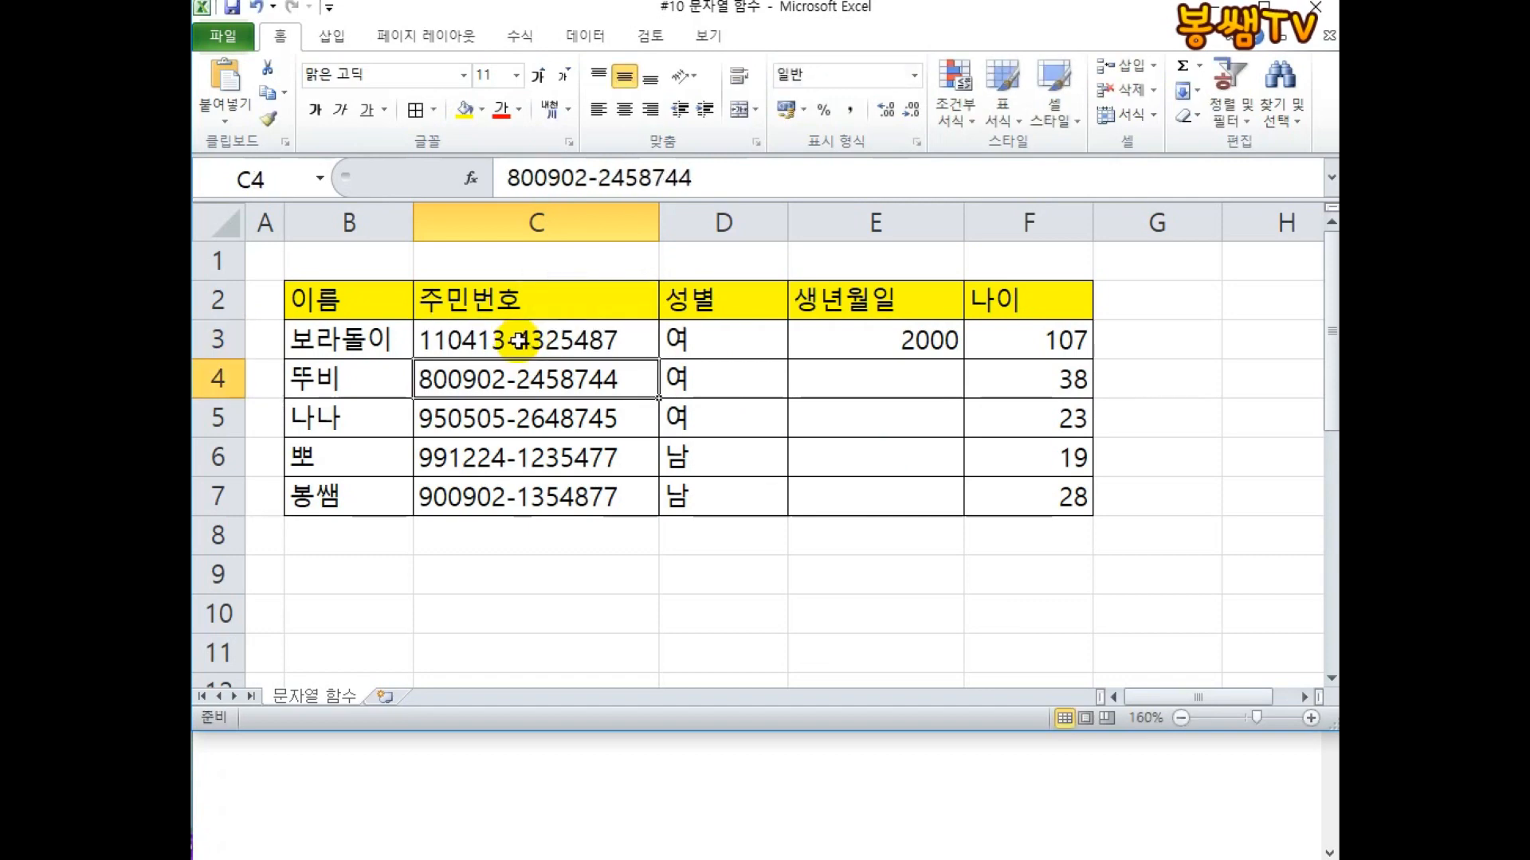
Change the gender digit in C3's ID number back to 3.
{"action": "double_click", "coordinate": [526, 341]}
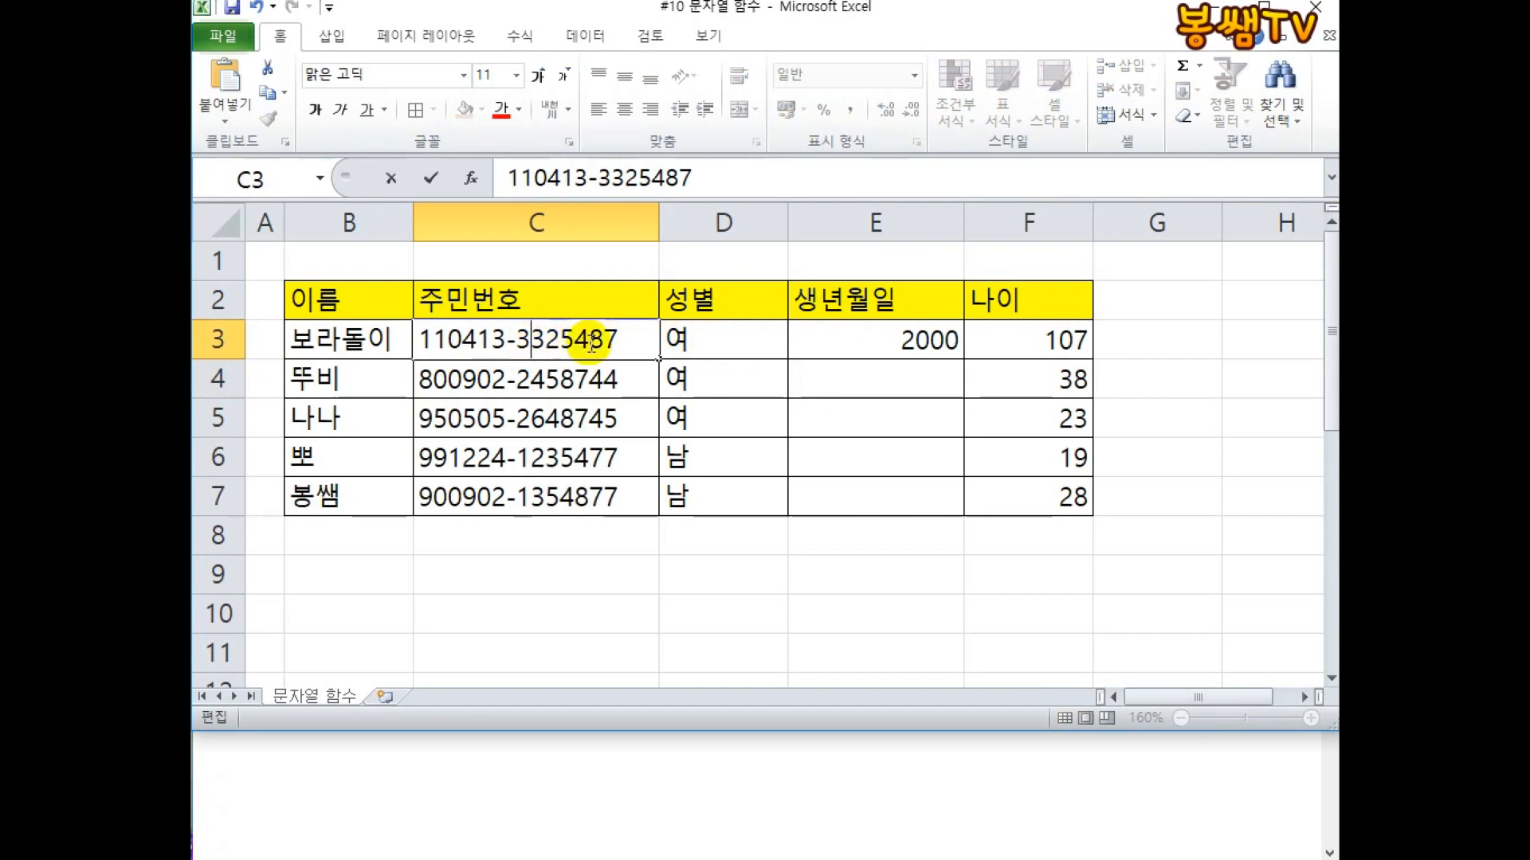
{"action": "key", "text": "Return"}
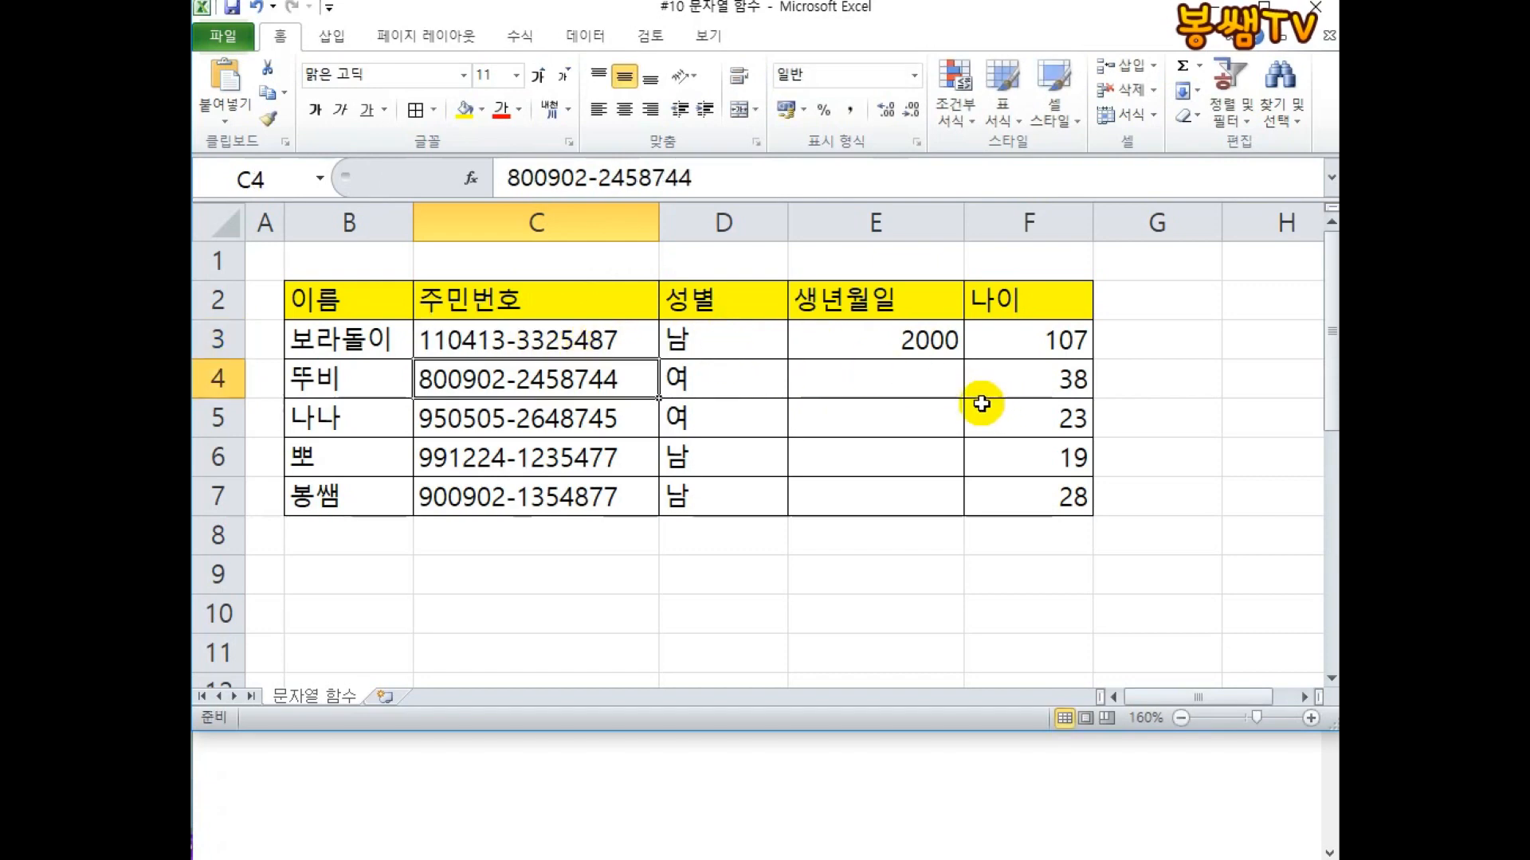
Copy the IF(OR(...),1900,2000) expression from E3 without its equals sign and clear E3.
{"action": "double_click", "coordinate": [941, 337]}
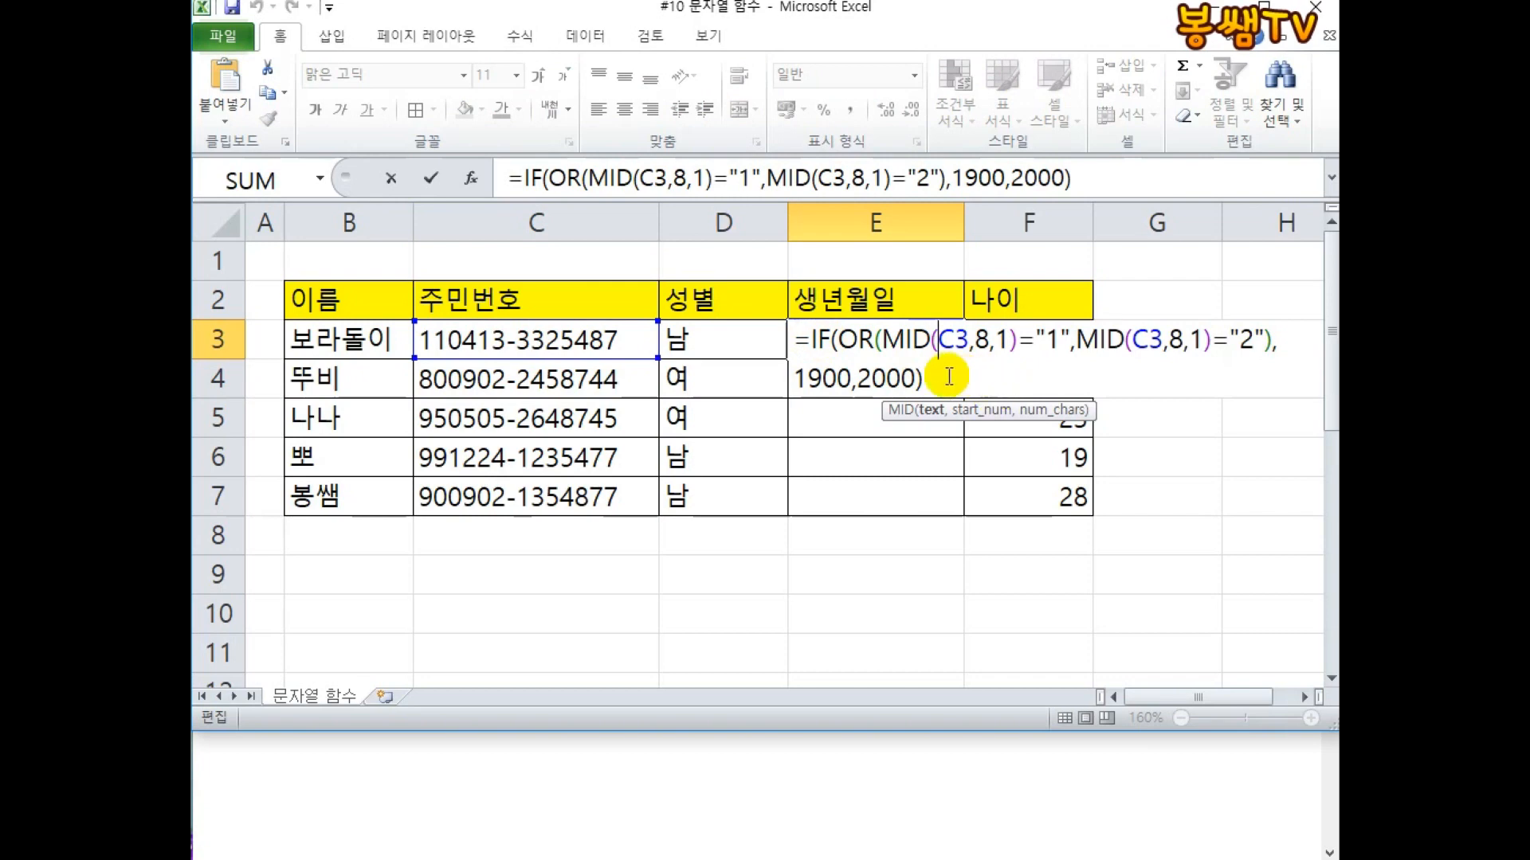
{"action": "left_click_drag", "start_coordinate": [811, 339], "coordinate": [922, 381]}
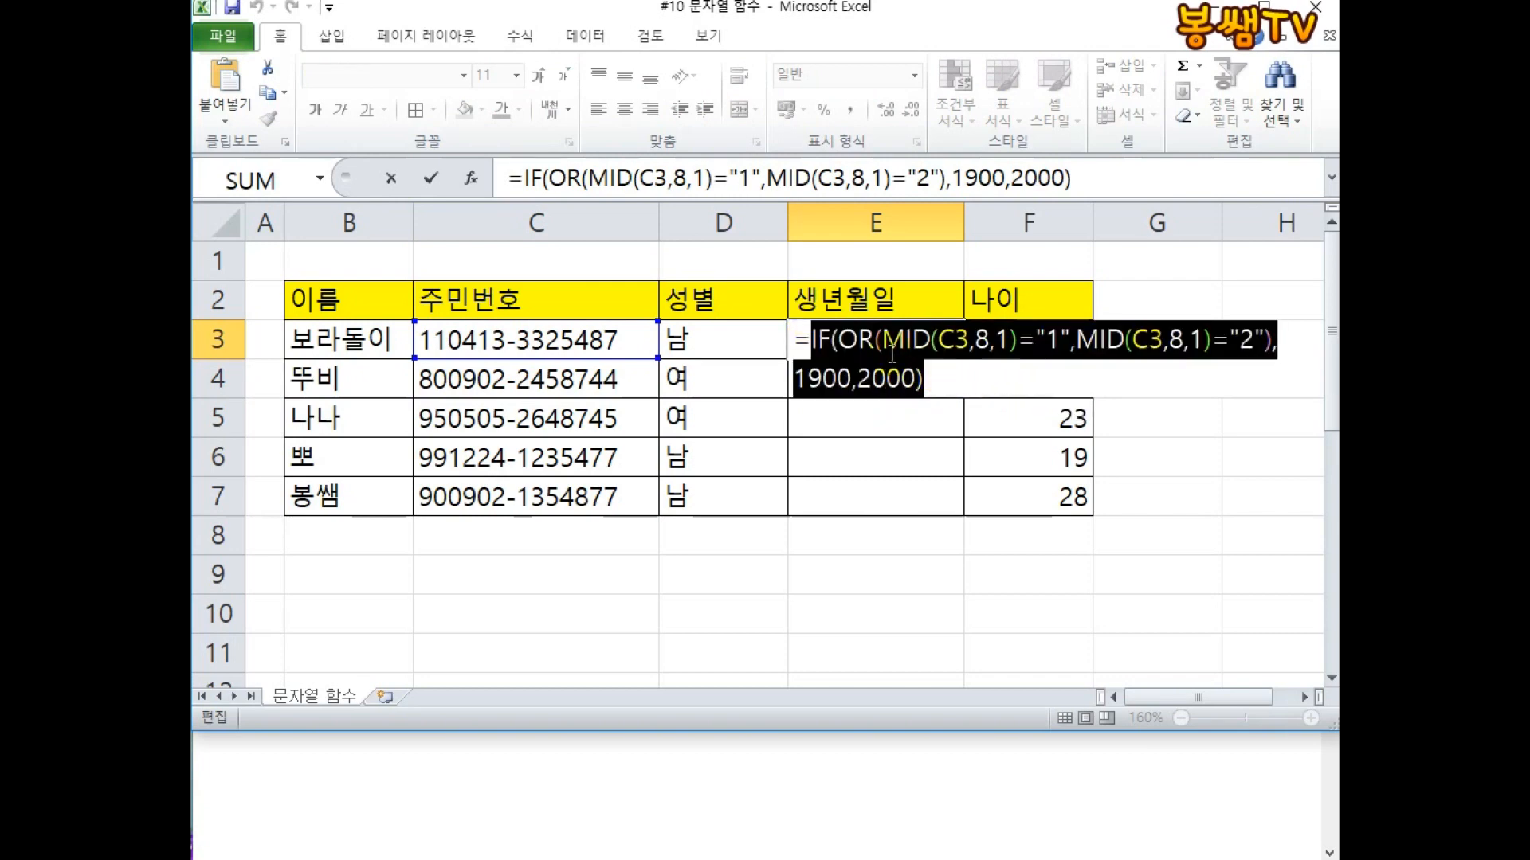
{"action": "right_click", "coordinate": [892, 355]}
{"action": "left_click", "coordinate": [924, 396]}
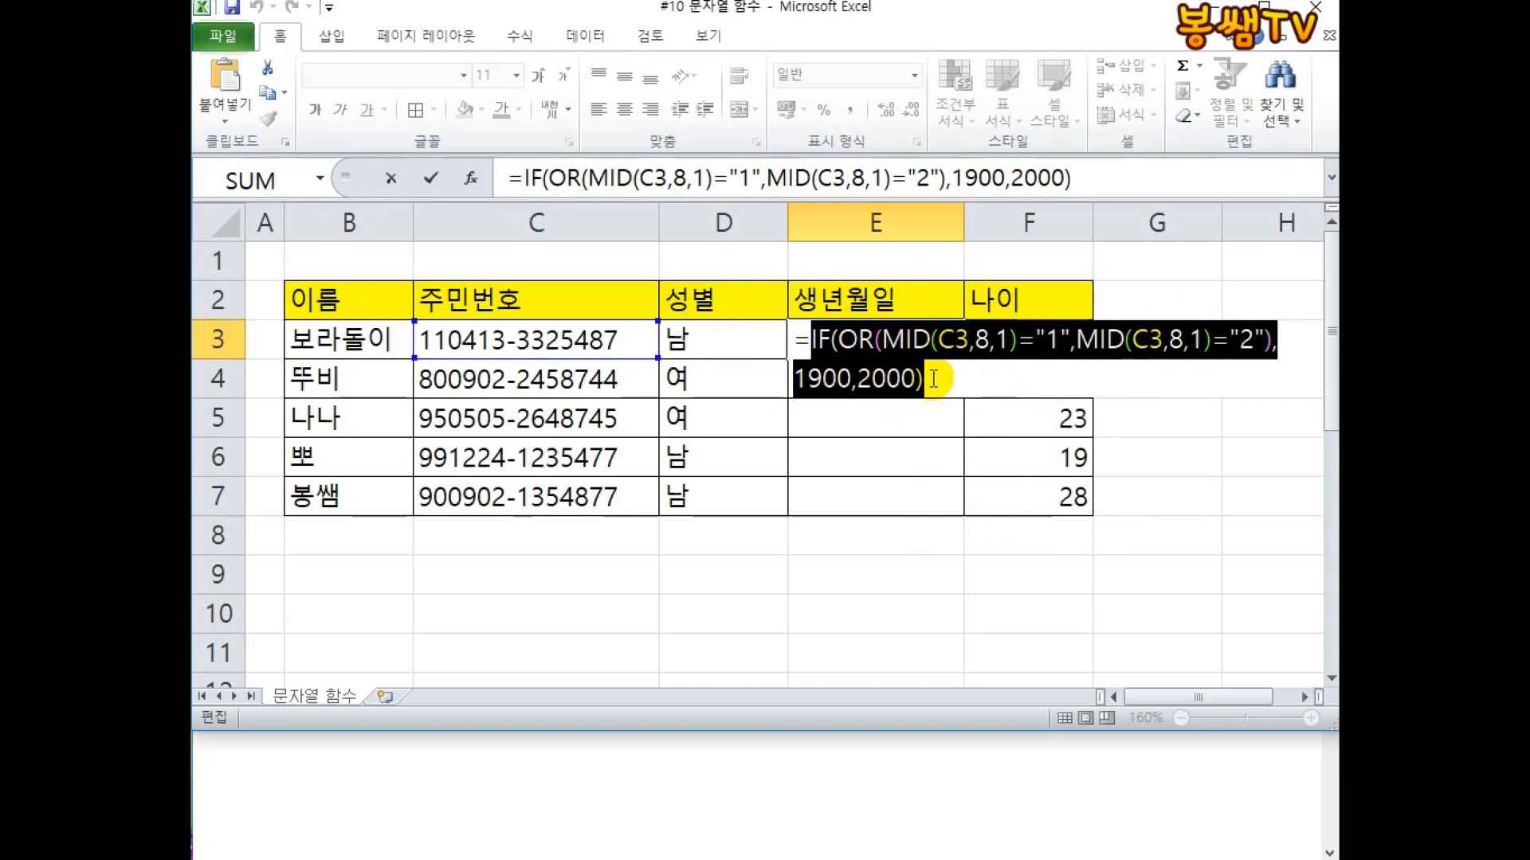
{"action": "key", "text": "Escape"}
{"action": "key", "text": "Delete"}
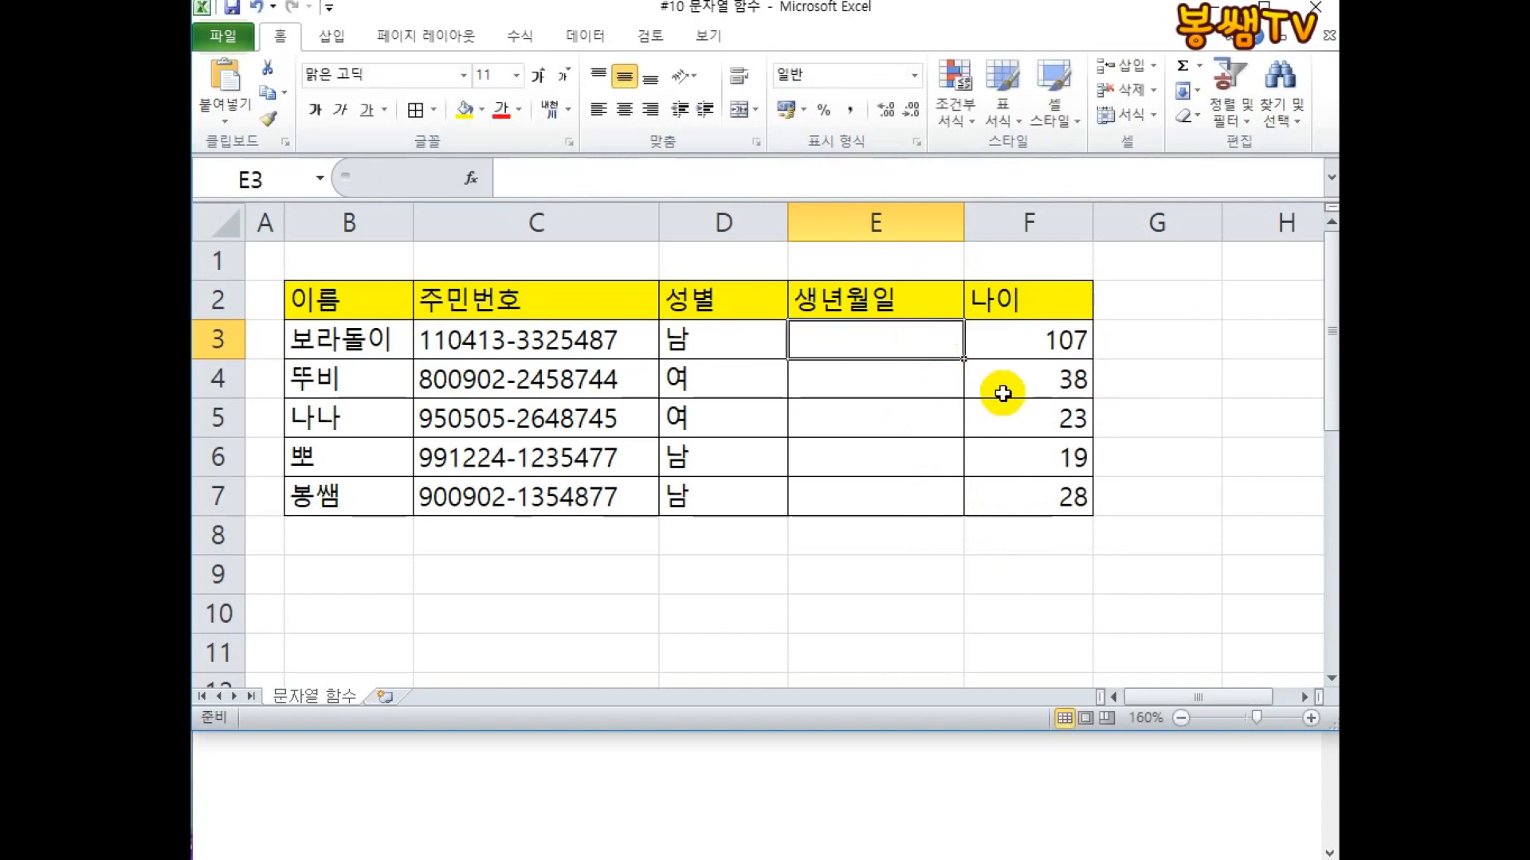
Start a DATE formula in E3 whose year argument is LEFT(C3,2) plus the copied IF(OR(...),1900,2000) expression.
{"action": "type", "text": "="}
{"action": "type", "text": "ㅇㅁ"}
{"action": "type", "text": "ATE("}
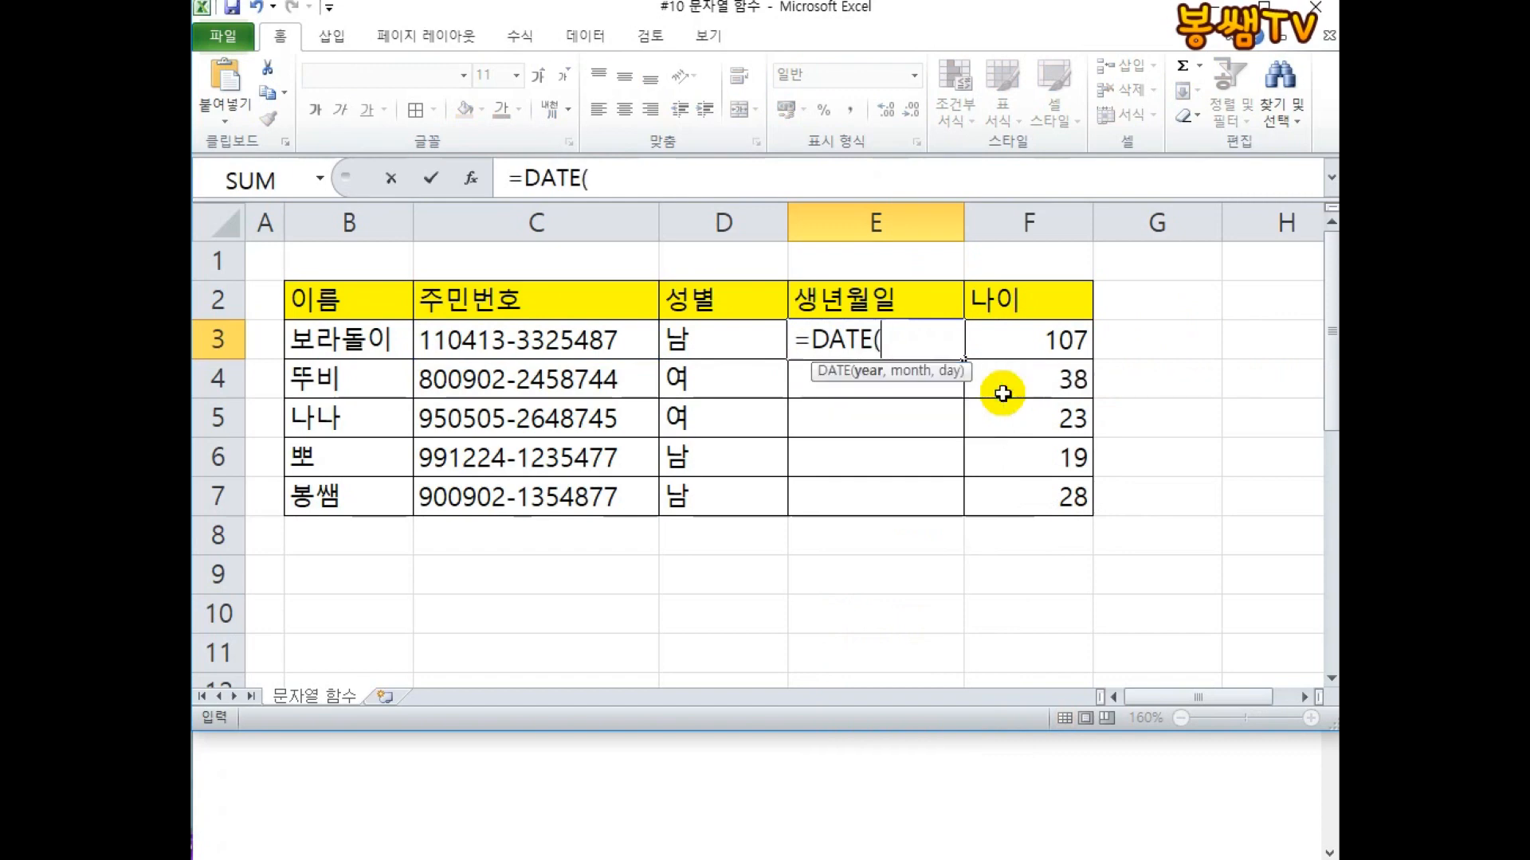
{"action": "type", "text": "LEFT("}
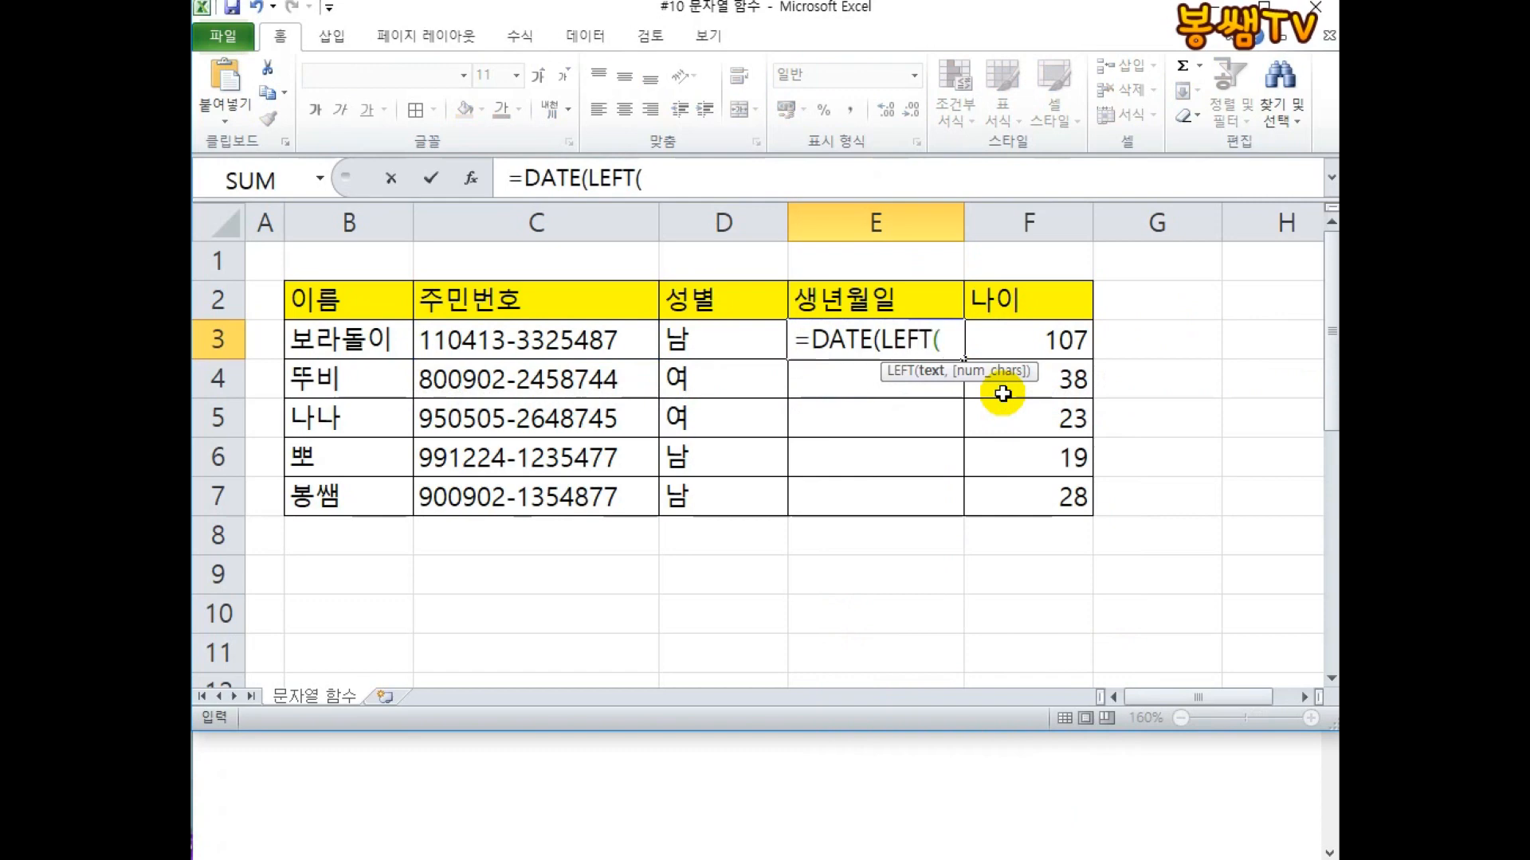
{"action": "left_click", "coordinate": [450, 331]}
{"action": "type", "text": ",2"}
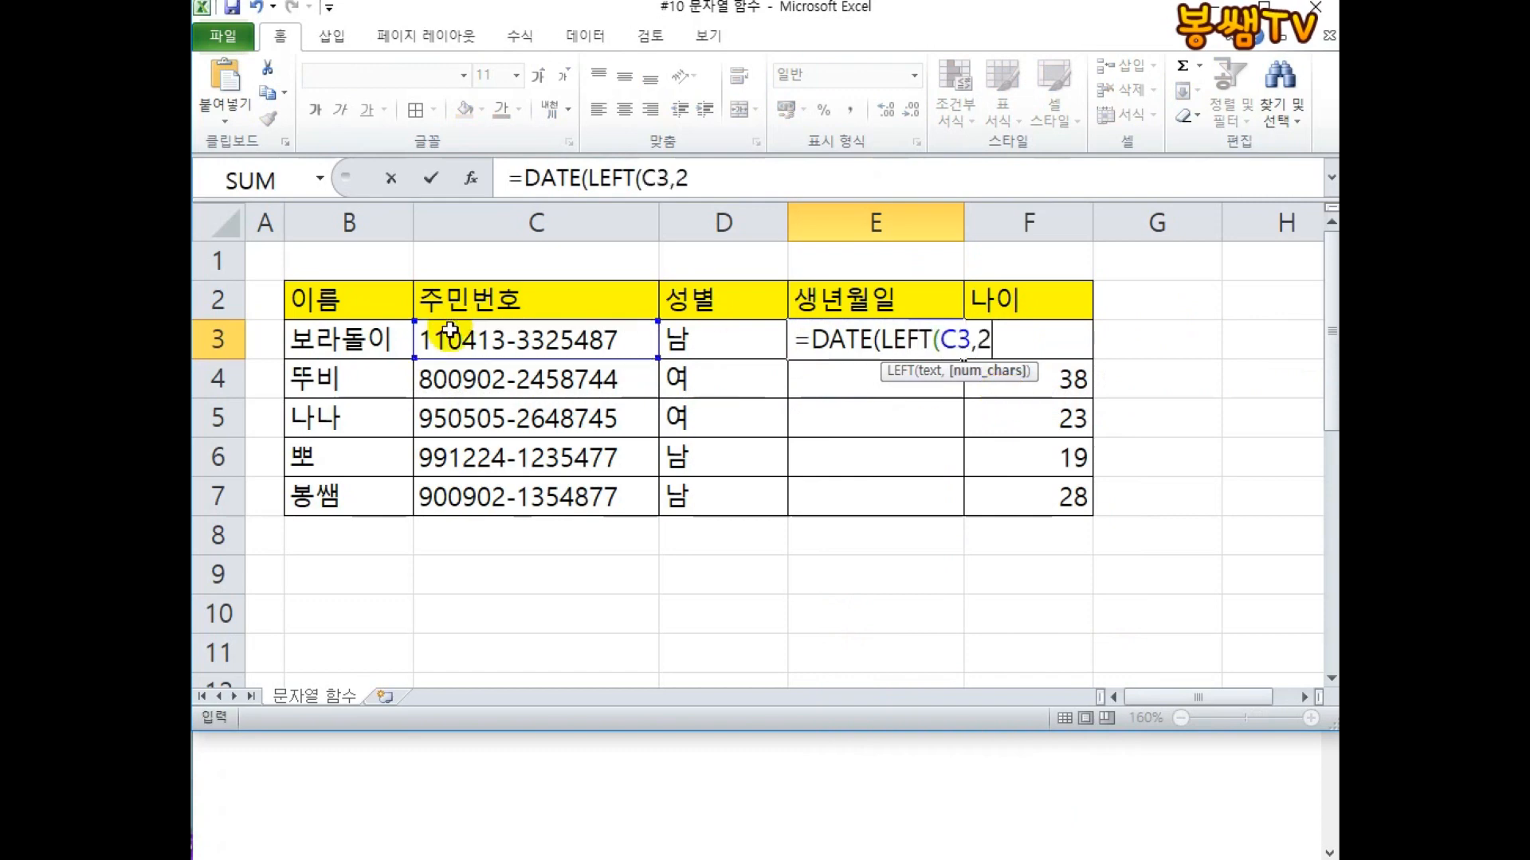
{"action": "type", "text": ")+"}
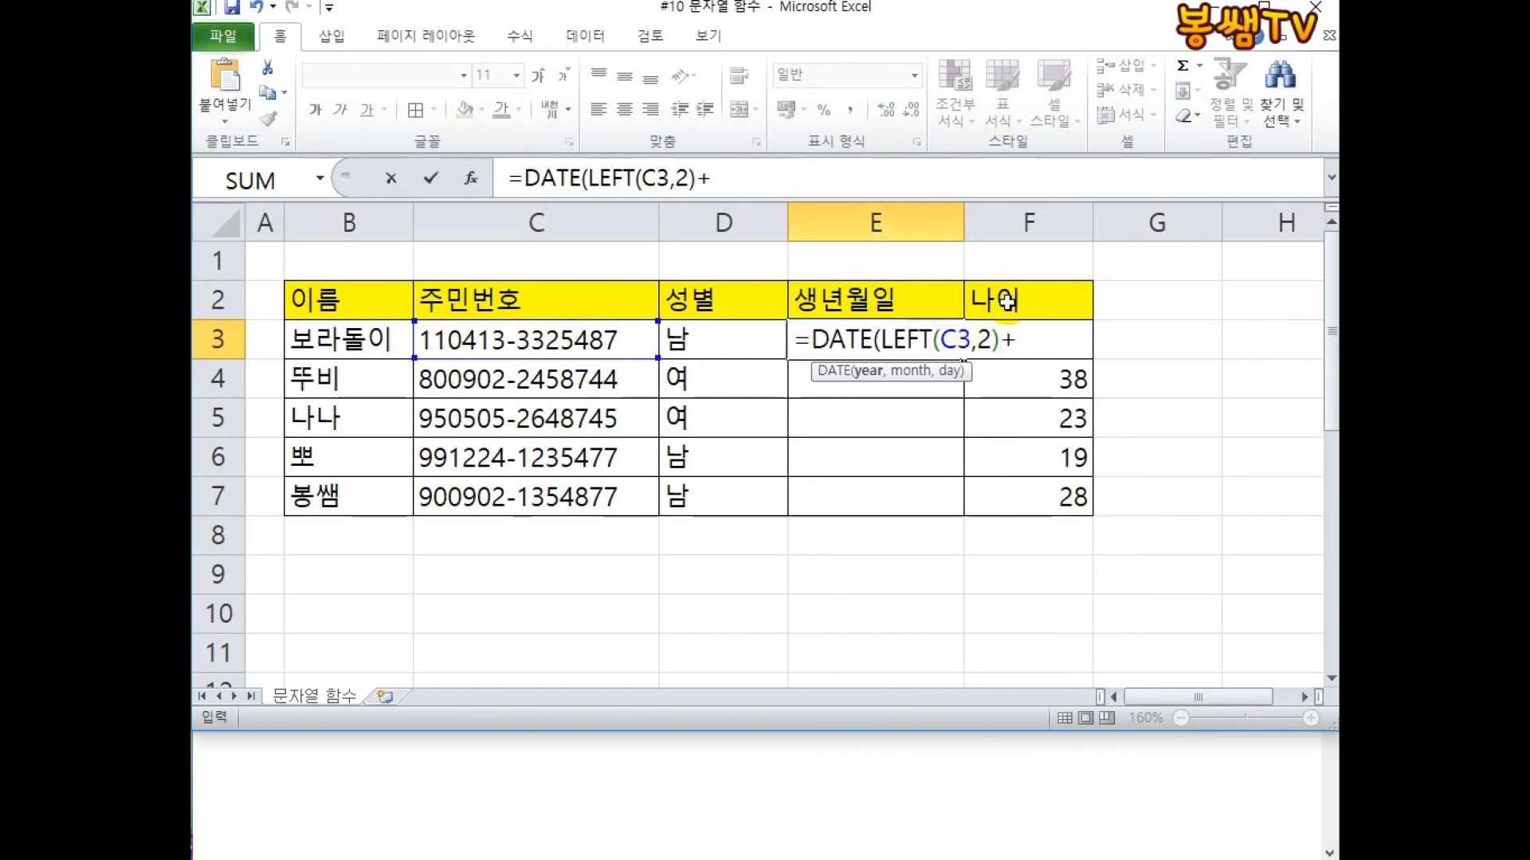
{"action": "right_click", "coordinate": [1047, 350]}
{"action": "left_click", "coordinate": [1097, 443]}
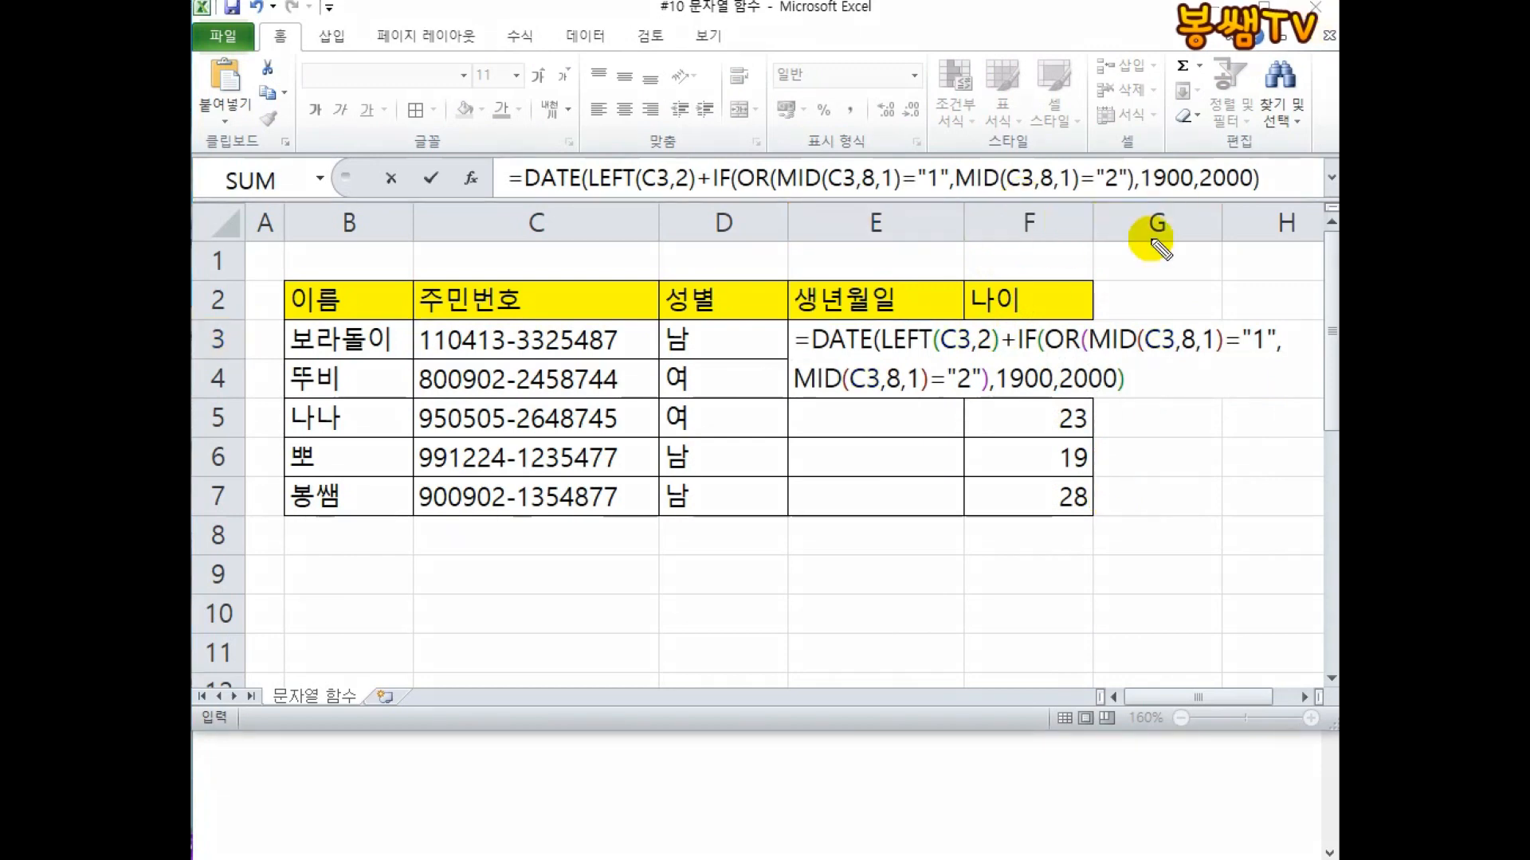
{"action": "left_click_drag", "start_coordinate": [883, 350], "coordinate": [988, 344]}
{"action": "mouse_move", "coordinate": [937, 260]}
{"action": "left_mouse_down"}
{"action": "mouse_move", "coordinate": [916, 268]}
{"action": "mouse_move", "coordinate": [917, 288]}
{"action": "left_mouse_up"}
{"action": "left_click_drag", "start_coordinate": [1002, 356], "coordinate": [1289, 357]}
{"action": "mouse_move", "coordinate": [796, 401]}
{"action": "left_mouse_down"}
{"action": "mouse_move", "coordinate": [1107, 401]}
{"action": "mouse_move", "coordinate": [1000, 427]}
{"action": "mouse_move", "coordinate": [1108, 441]}
{"action": "left_mouse_up"}
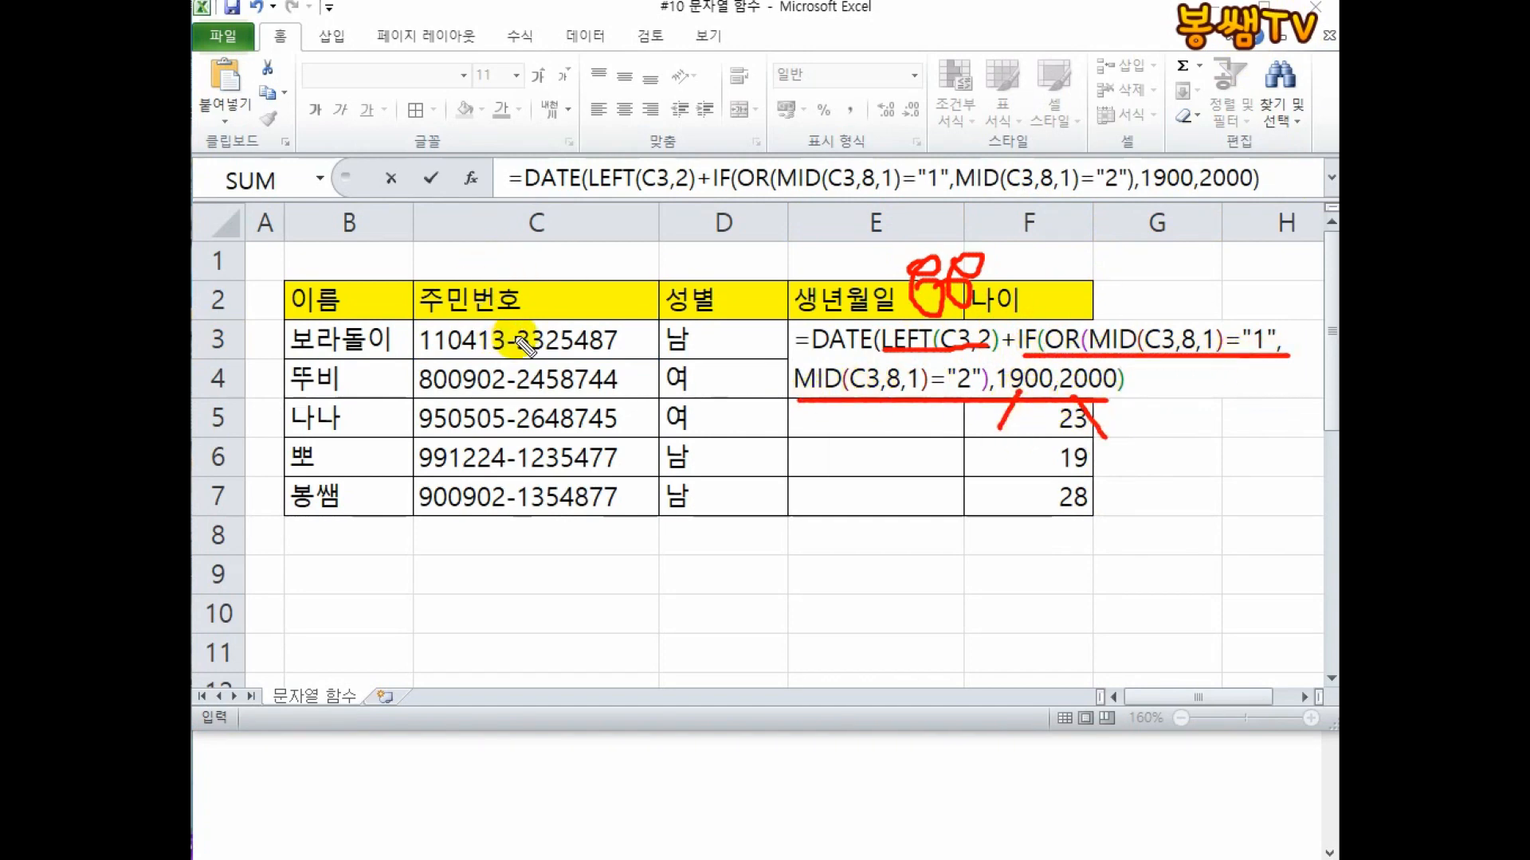
{"action": "left_click_drag", "start_coordinate": [1012, 323], "coordinate": [1010, 351]}
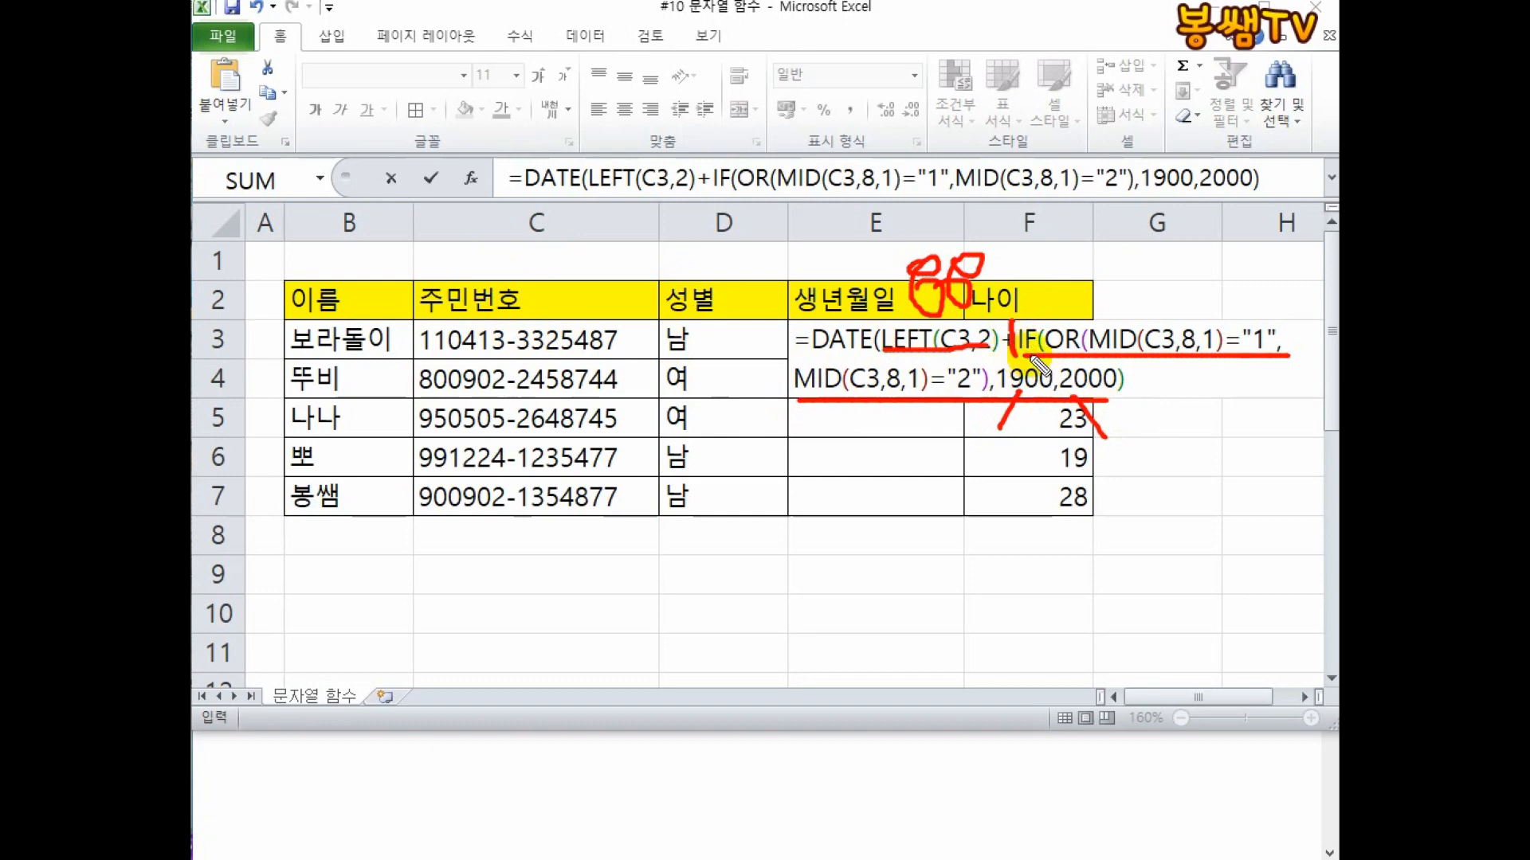
{"action": "left_click_drag", "start_coordinate": [1121, 368], "coordinate": [1119, 399]}
{"action": "mouse_move", "coordinate": [1098, 450]}
{"action": "left_mouse_down"}
{"action": "mouse_move", "coordinate": [1141, 477]}
{"action": "mouse_move", "coordinate": [1195, 454]}
{"action": "mouse_move", "coordinate": [1231, 471]}
{"action": "left_mouse_up"}
{"action": "mouse_move", "coordinate": [1035, 257]}
{"action": "left_mouse_down"}
{"action": "mouse_move", "coordinate": [1035, 283]}
{"action": "mouse_move", "coordinate": [1239, 267]}
{"action": "left_mouse_up"}
{"action": "left_click_drag", "start_coordinate": [524, 320], "coordinate": [524, 268]}
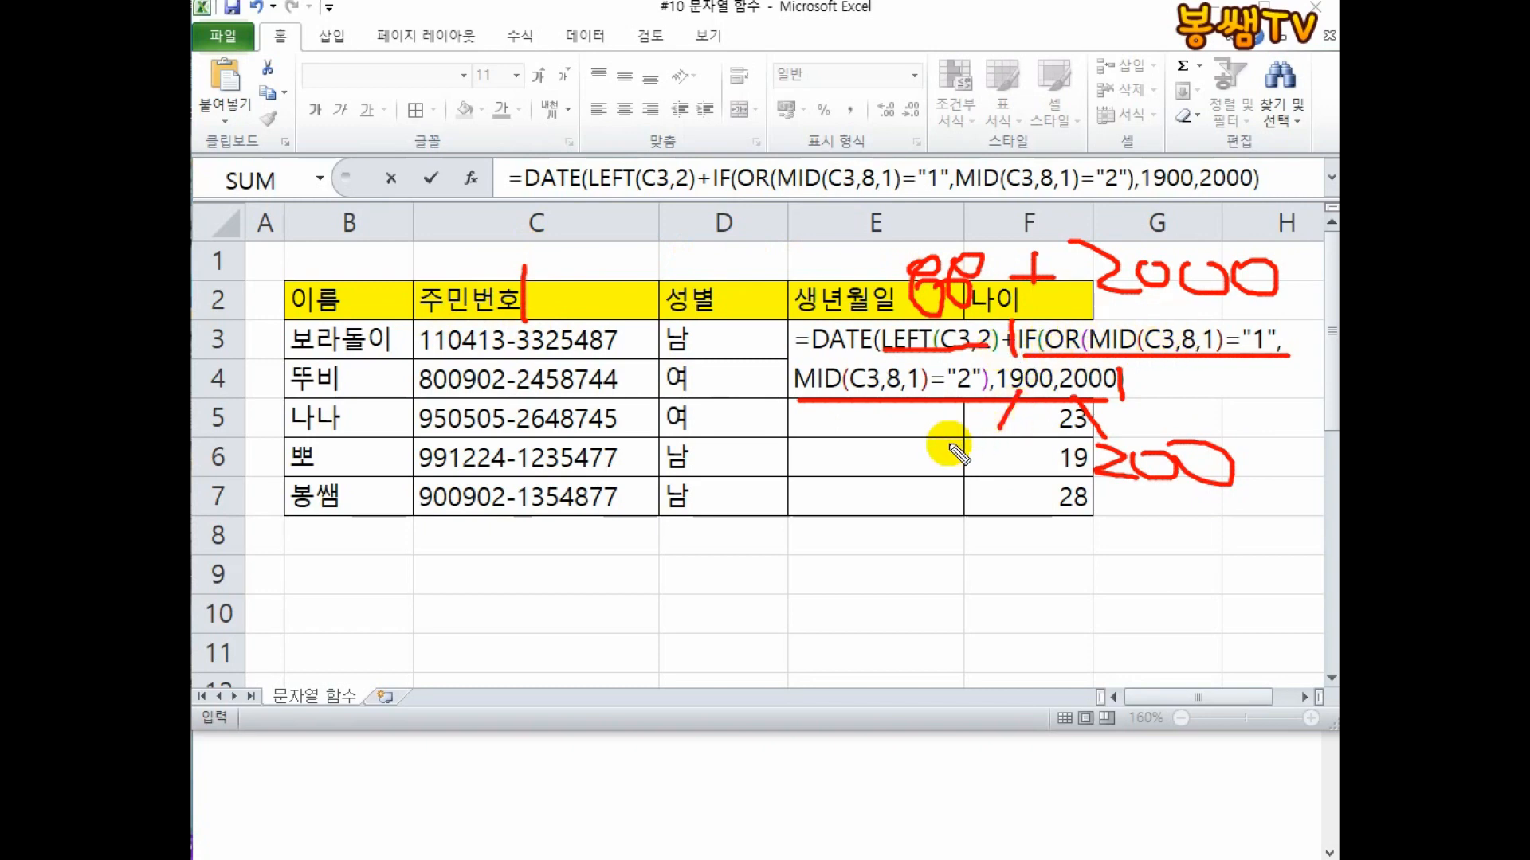
{"action": "left_click_drag", "start_coordinate": [933, 455], "coordinate": [938, 438]}
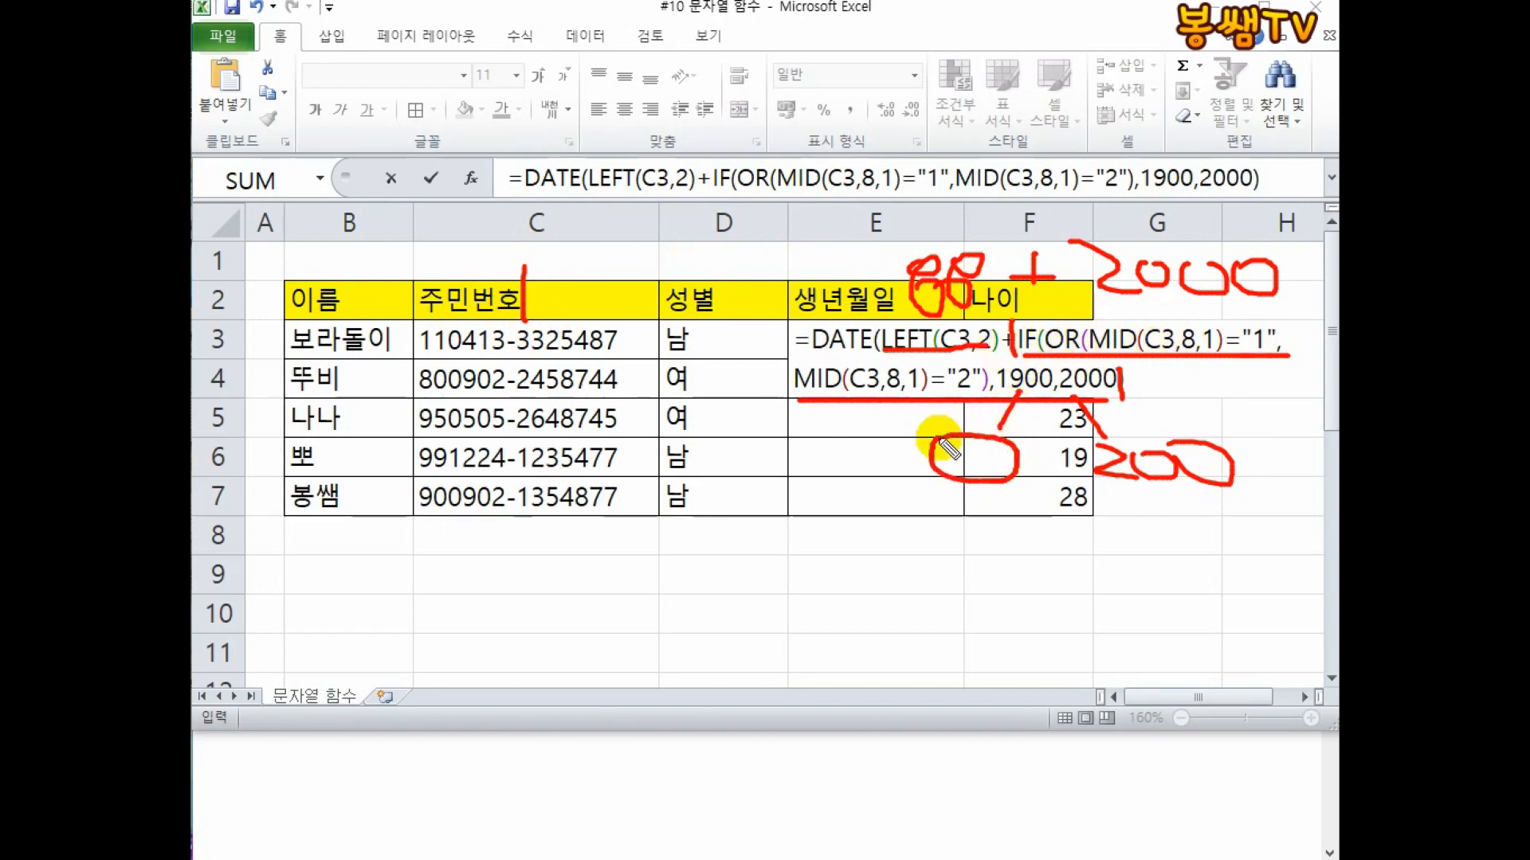
{"action": "left_click_drag", "start_coordinate": [1081, 224], "coordinate": [1085, 303]}
{"action": "mouse_move", "coordinate": [1164, 246]}
{"action": "left_mouse_down"}
{"action": "mouse_move", "coordinate": [1159, 310]}
{"action": "mouse_move", "coordinate": [1328, 324]}
{"action": "mouse_move", "coordinate": [1060, 319]}
{"action": "left_mouse_up"}
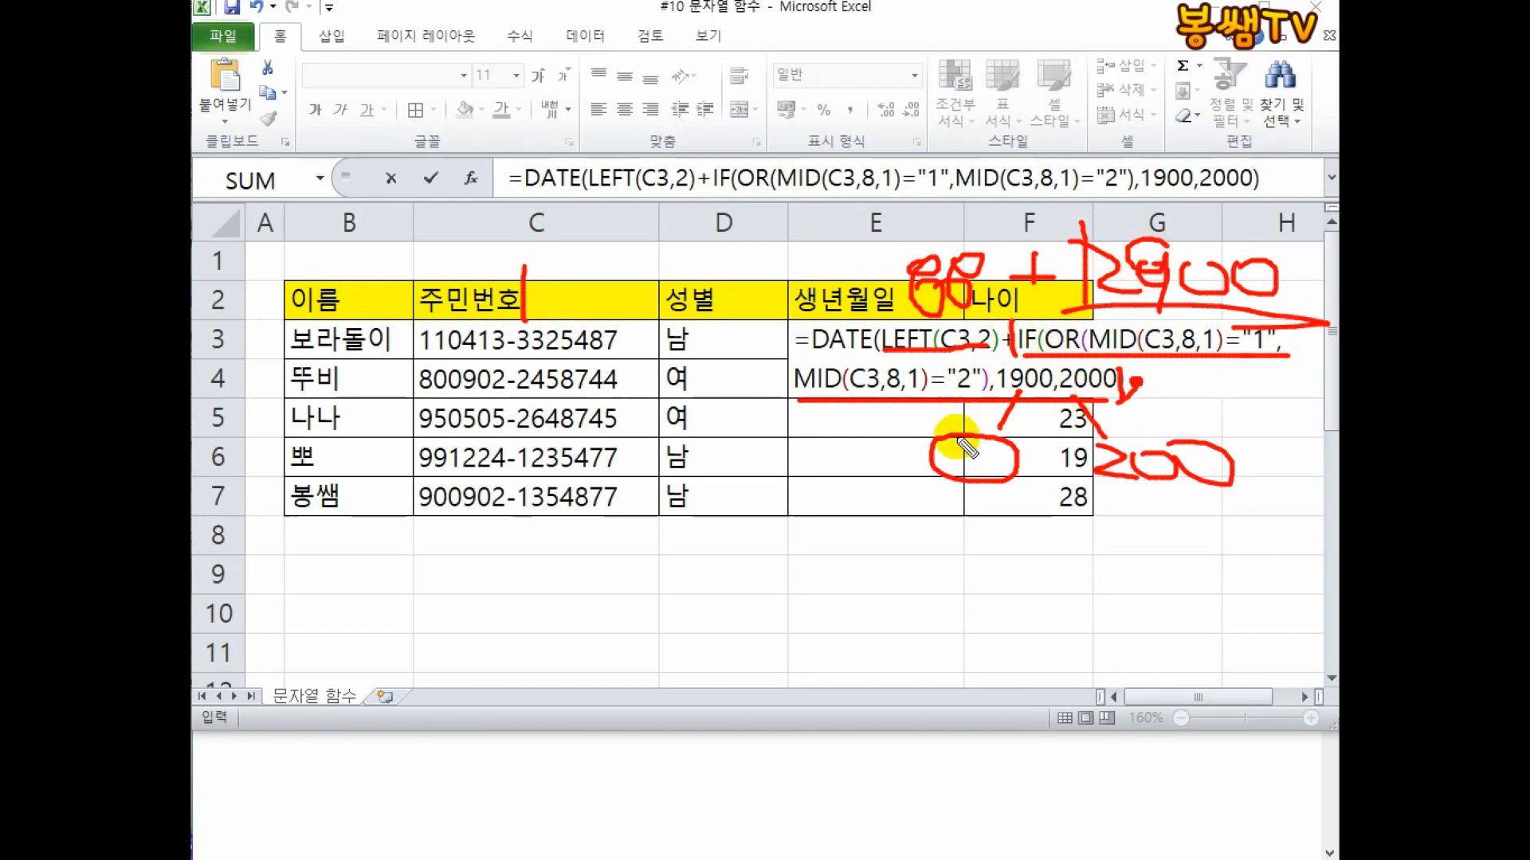
{"action": "key", "text": "Escape"}
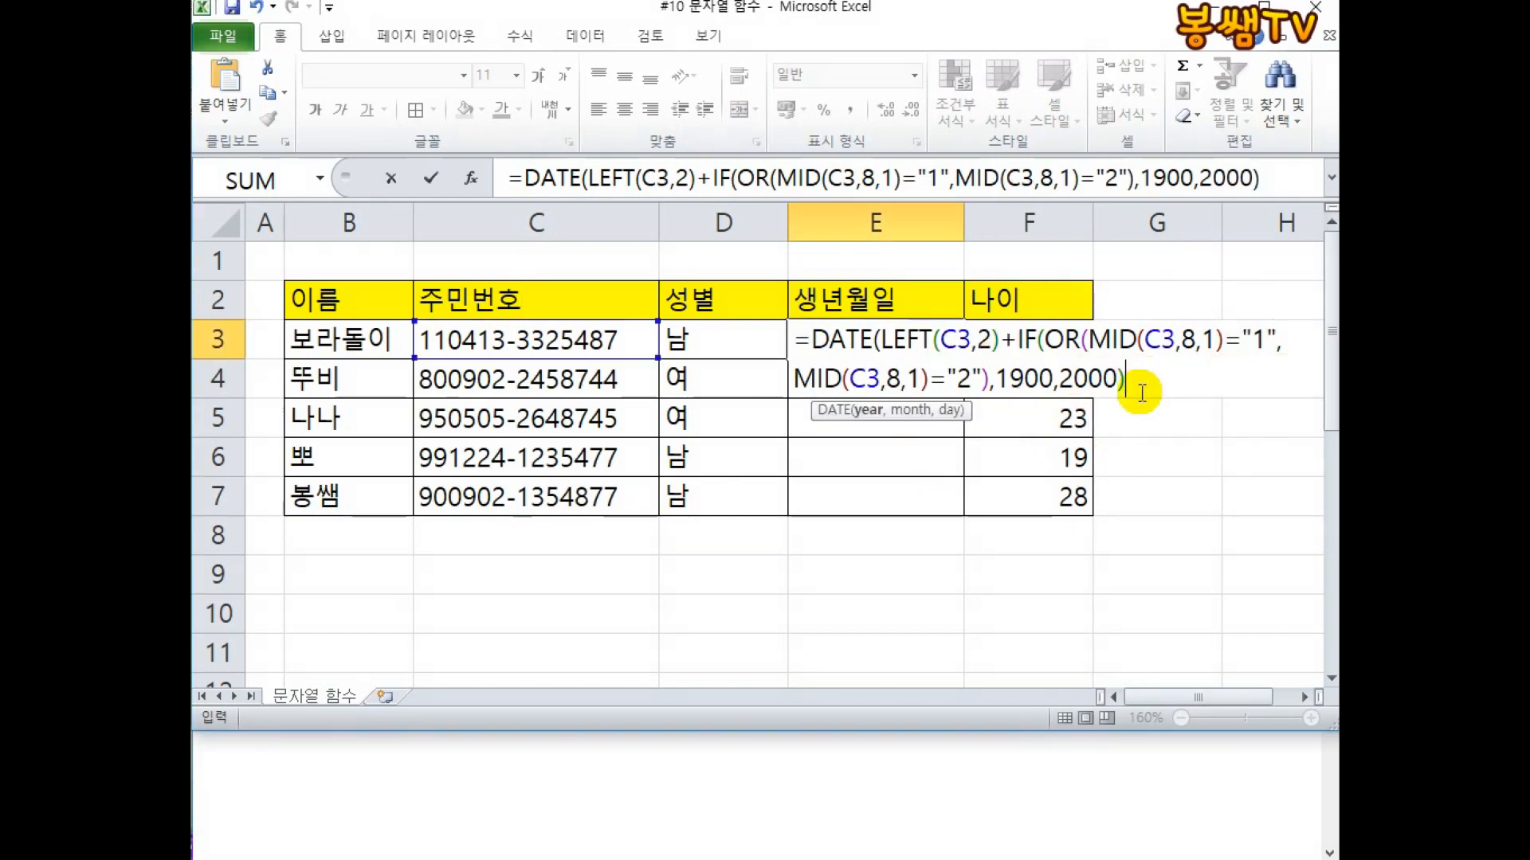
Complete E3's DATE formula with MID(C3,3,2) as the month and MID(C3,5,2) as the day.
{"action": "type", "text": ","}
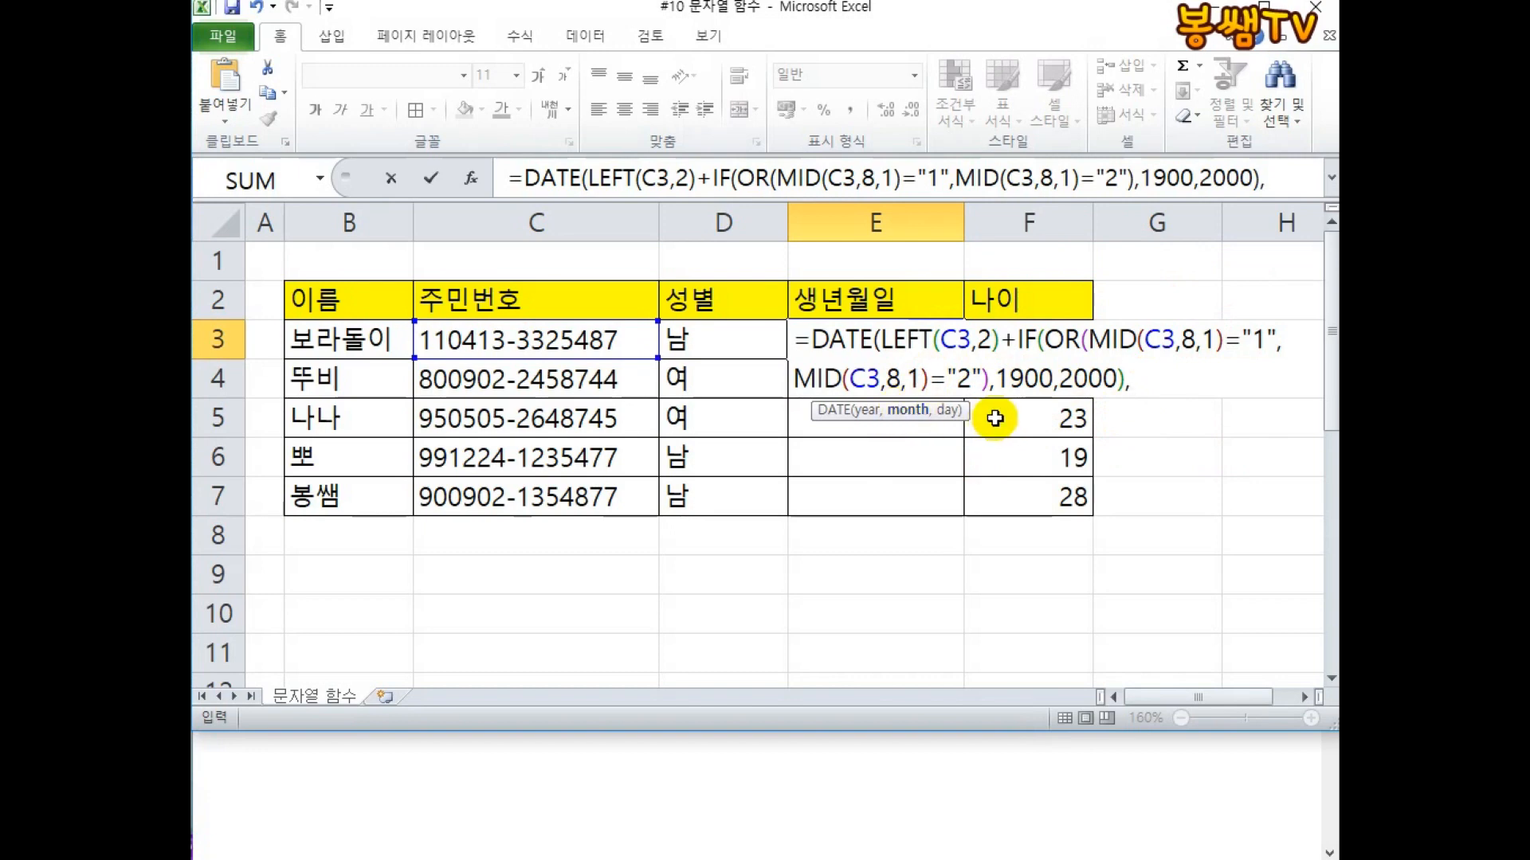
{"action": "type", "text": "MID("}
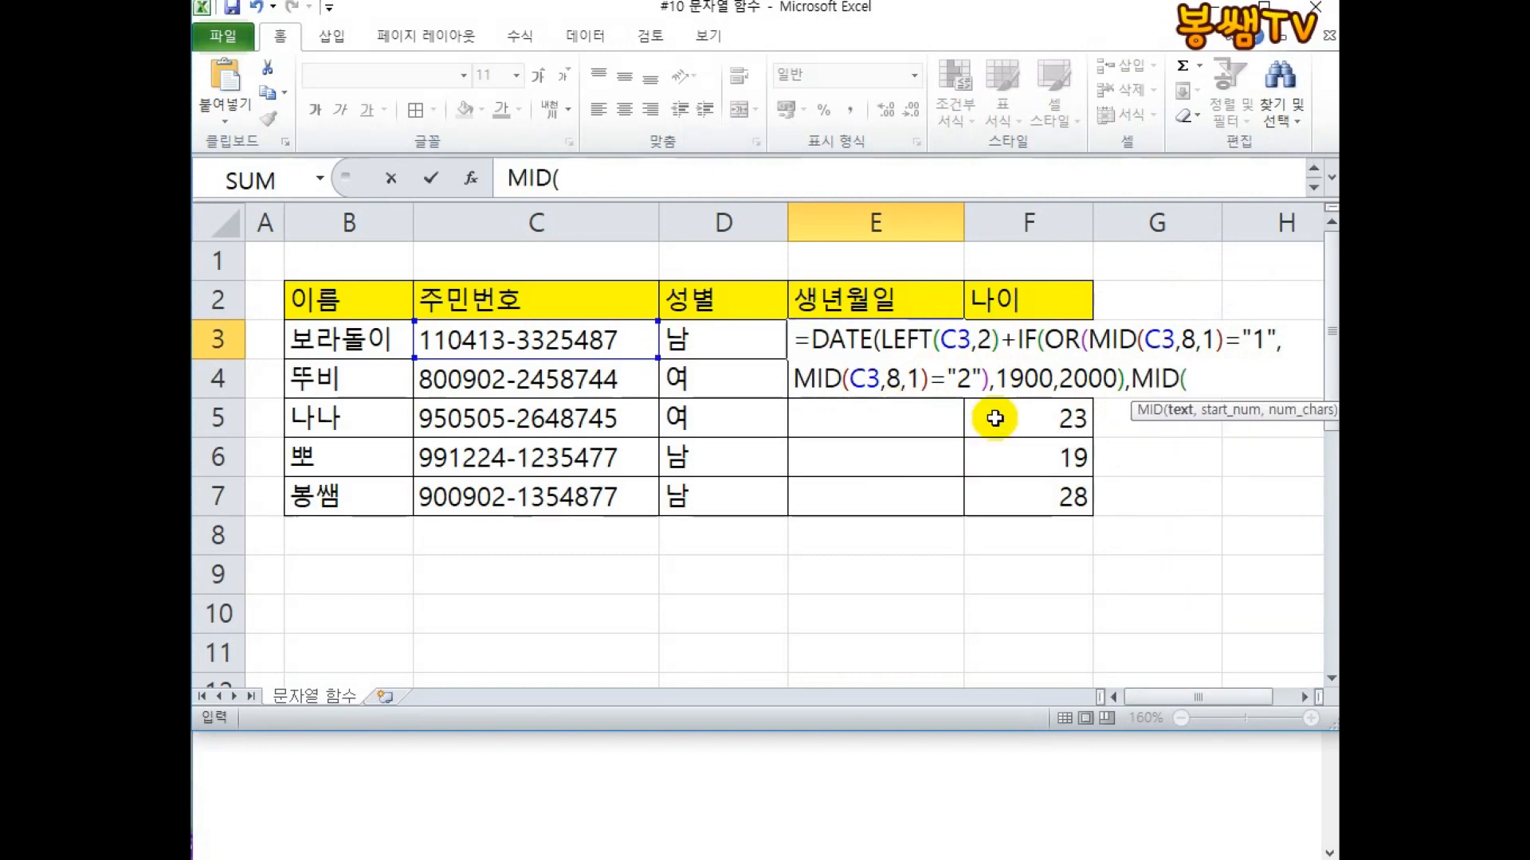
{"action": "left_click", "coordinate": [520, 341]}
{"action": "type", "text": ",3,2"}
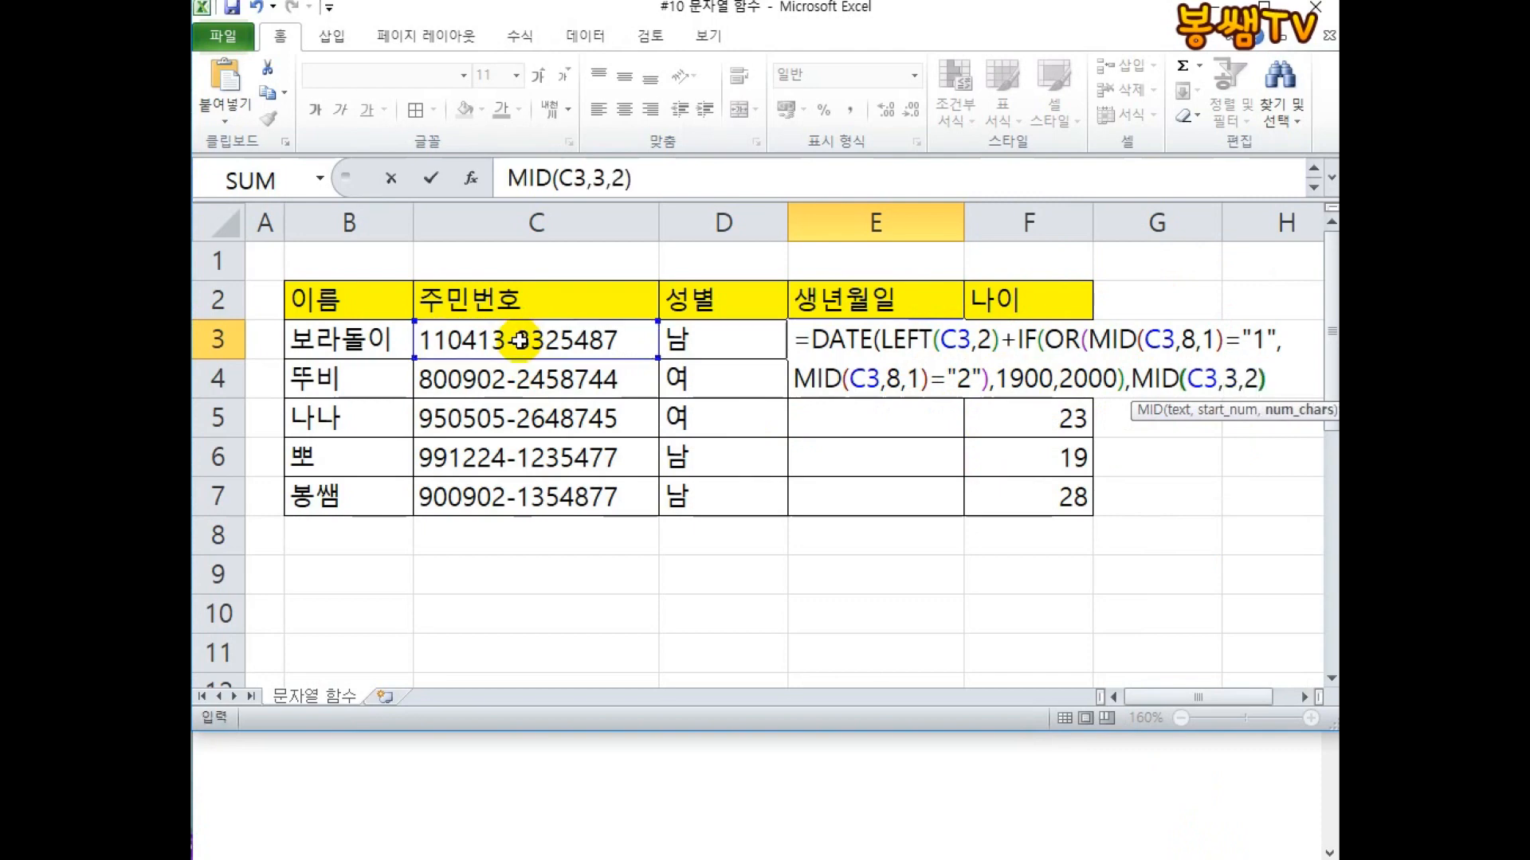
{"action": "type", "text": "MID("}
{"action": "left_click", "coordinate": [519, 340]}
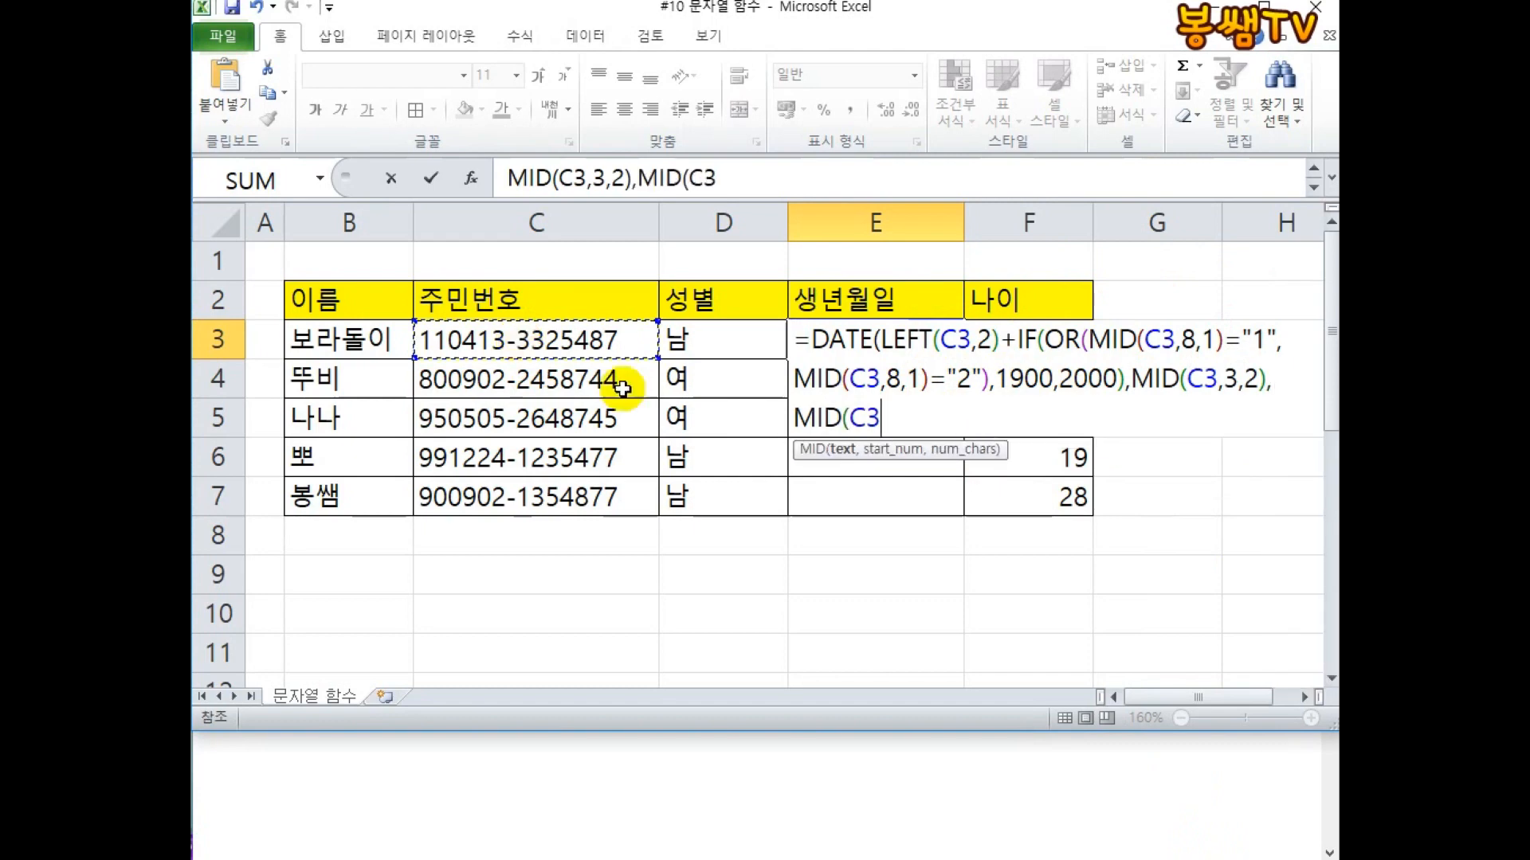
{"action": "type", "text": ",5,2))"}
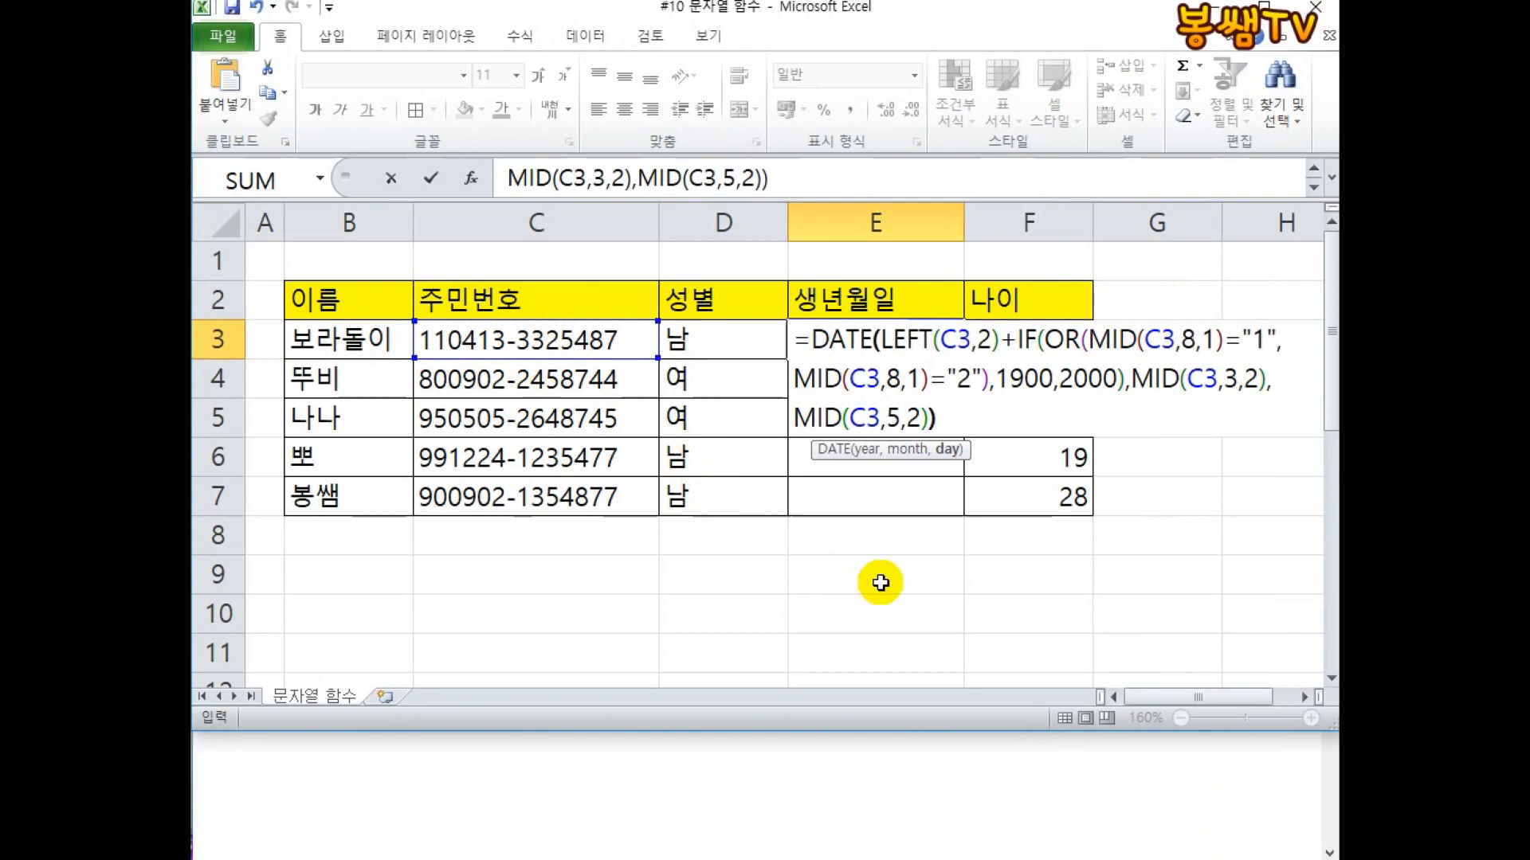
{"action": "key", "text": "Return"}
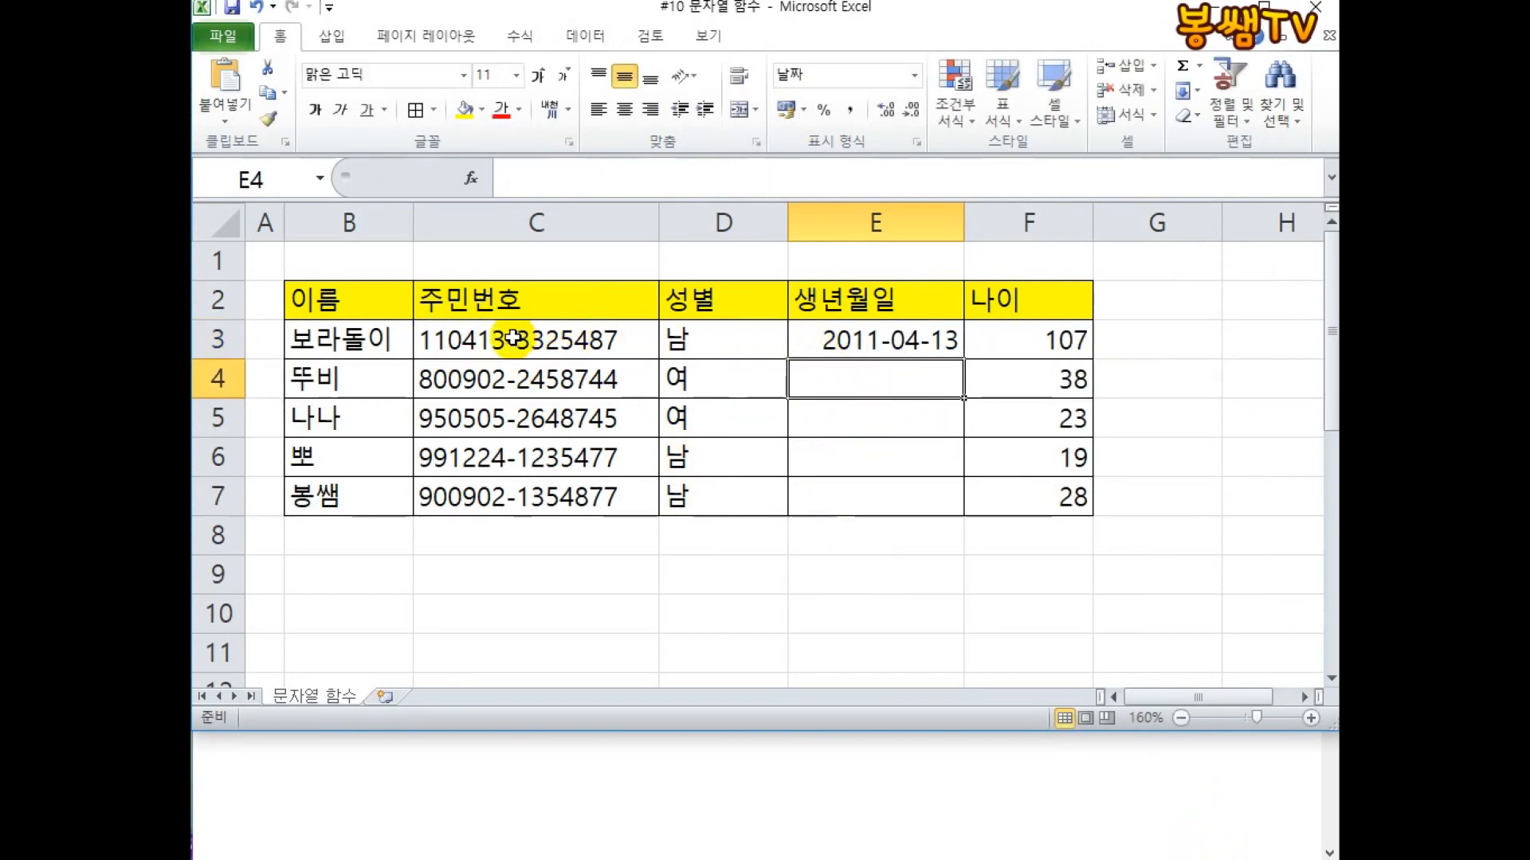
Fill E3's birth-date formula down through E7 and review the complete formula in E3.
{"action": "double_click", "coordinate": [909, 345]}
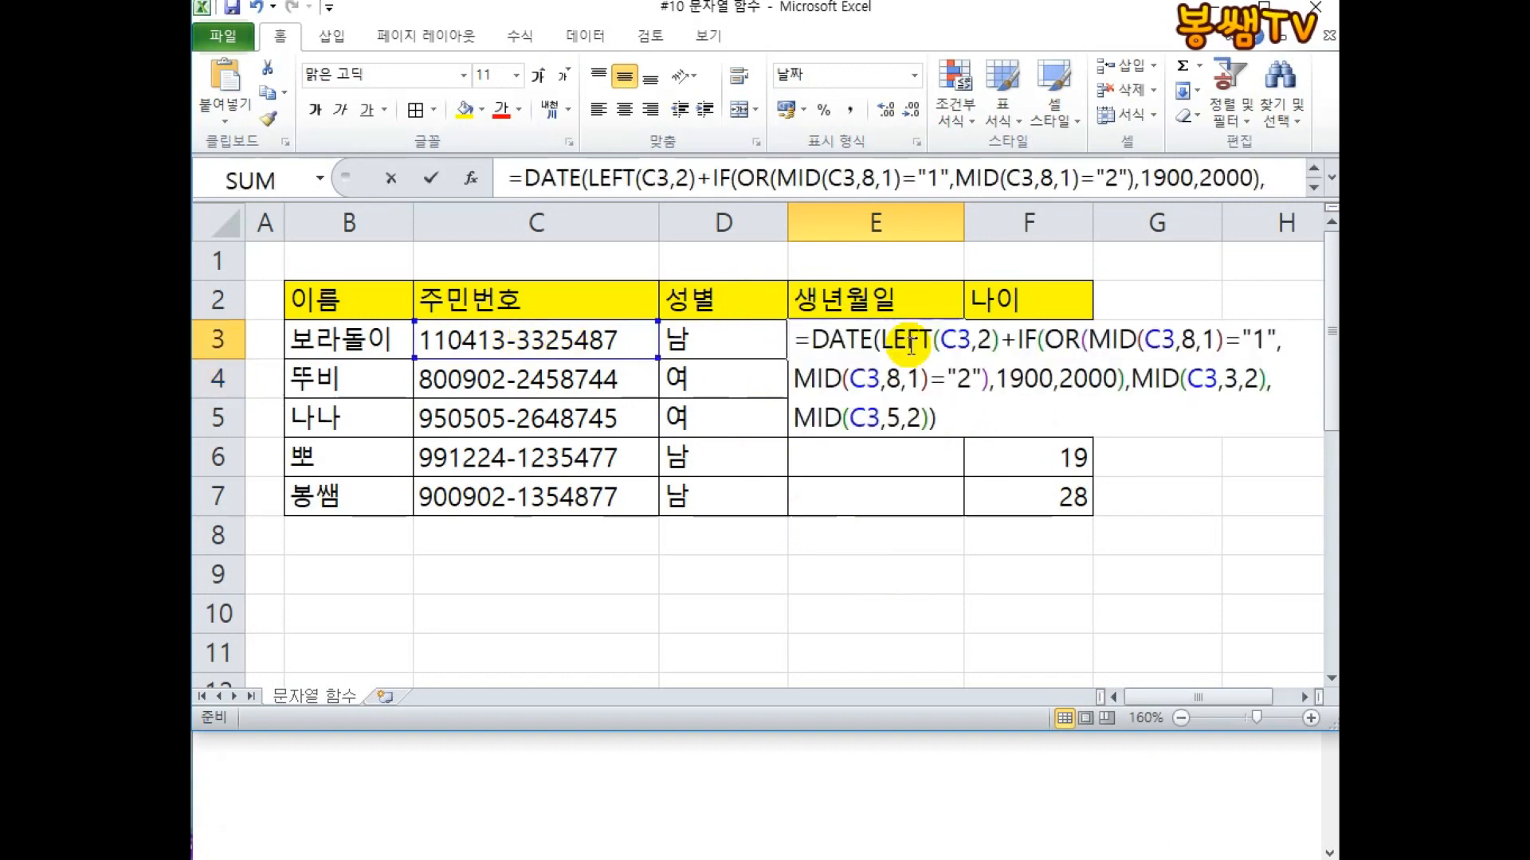
{"action": "key", "text": "ctrl+Return"}
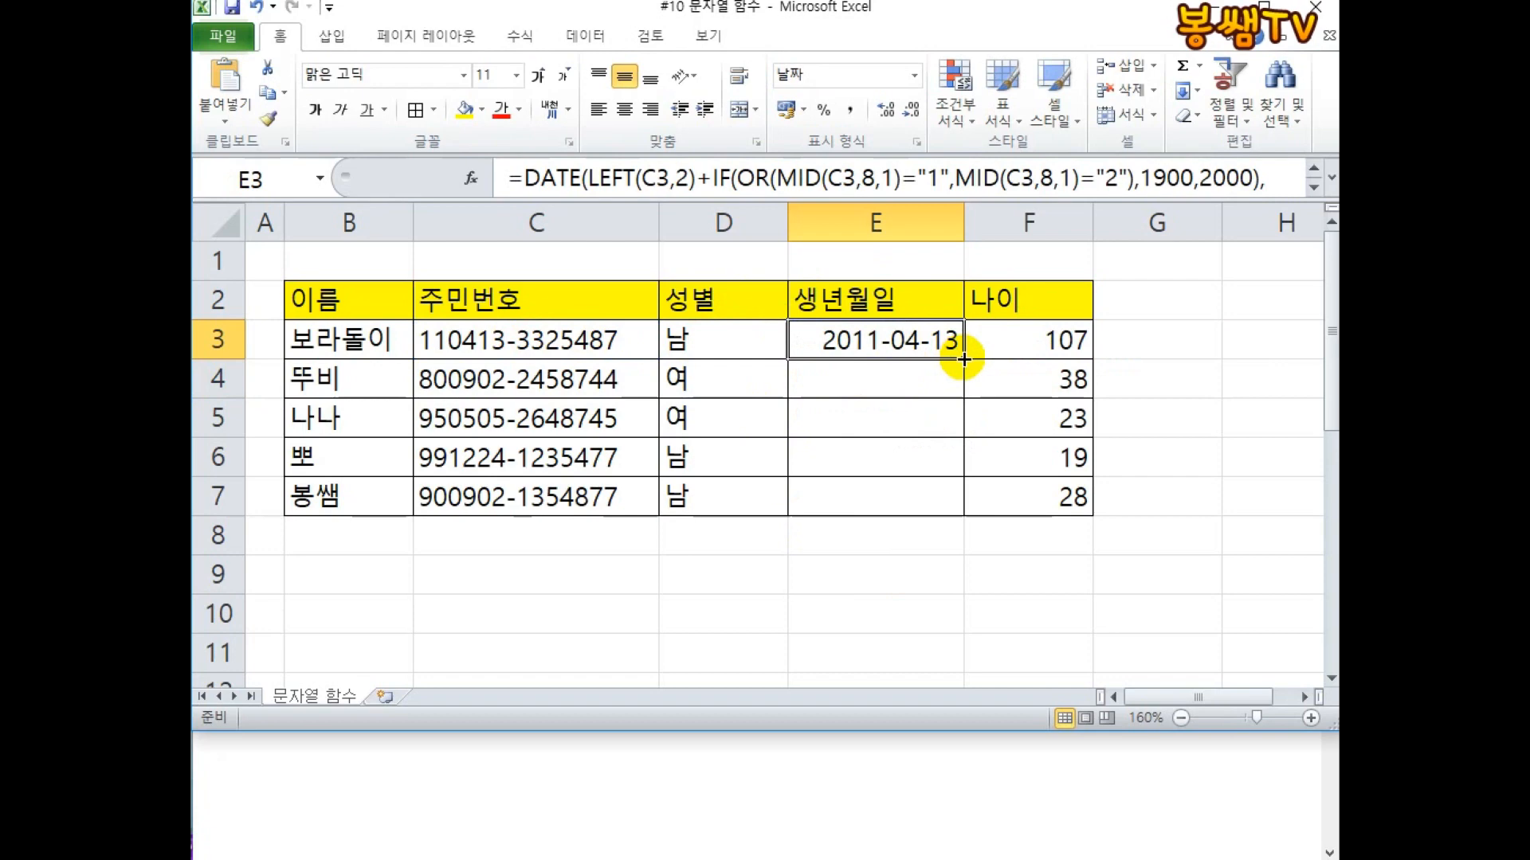
{"action": "left_click_drag", "start_coordinate": [964, 359], "coordinate": [966, 514]}
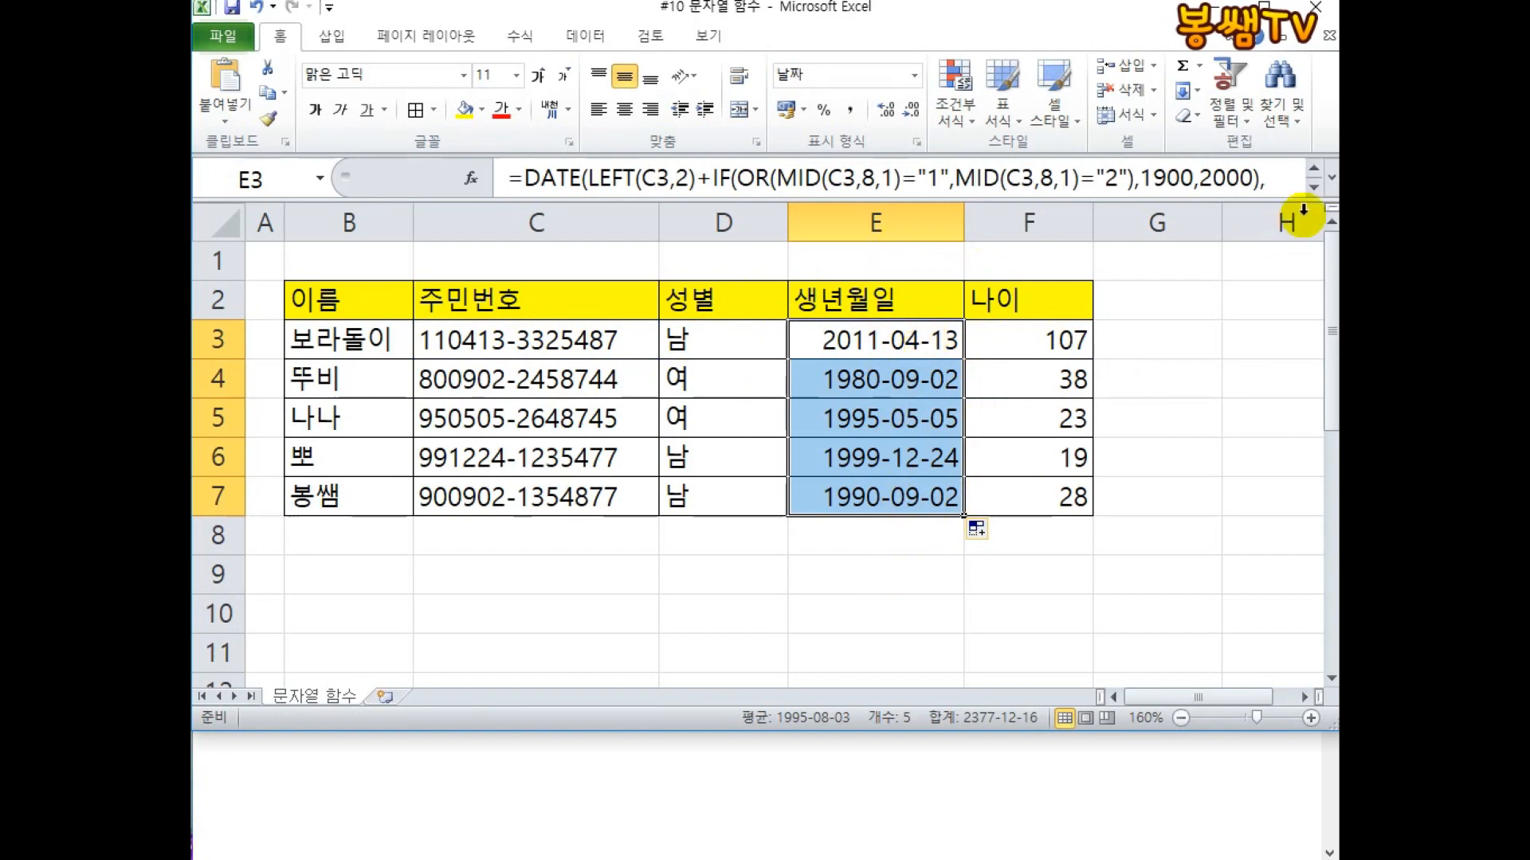
{"action": "left_click", "coordinate": [1331, 179]}
{"action": "left_click", "coordinate": [940, 427]}
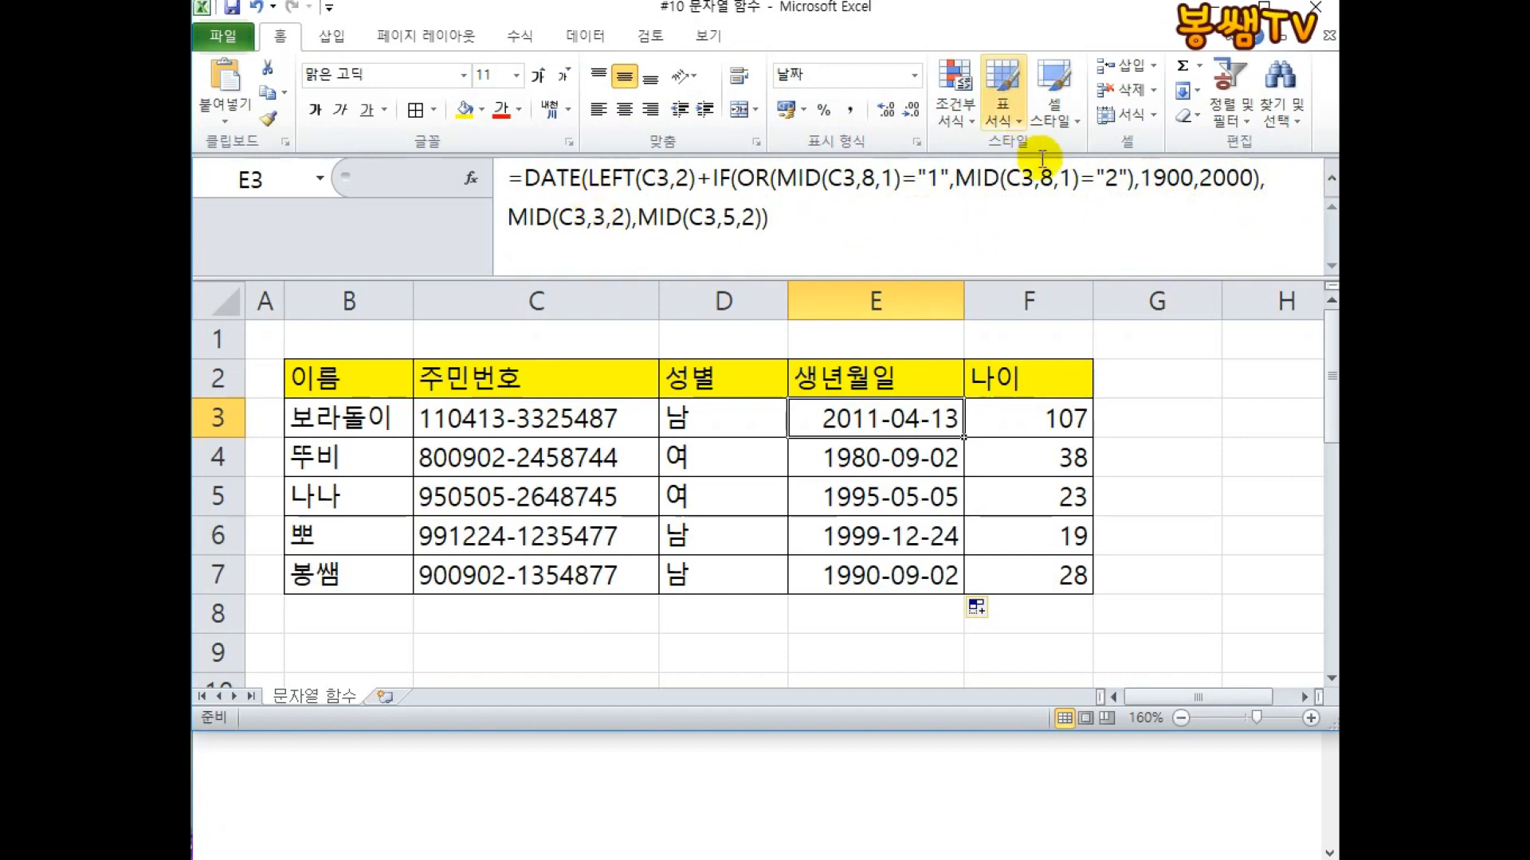
{"action": "left_click", "coordinate": [1331, 179]}
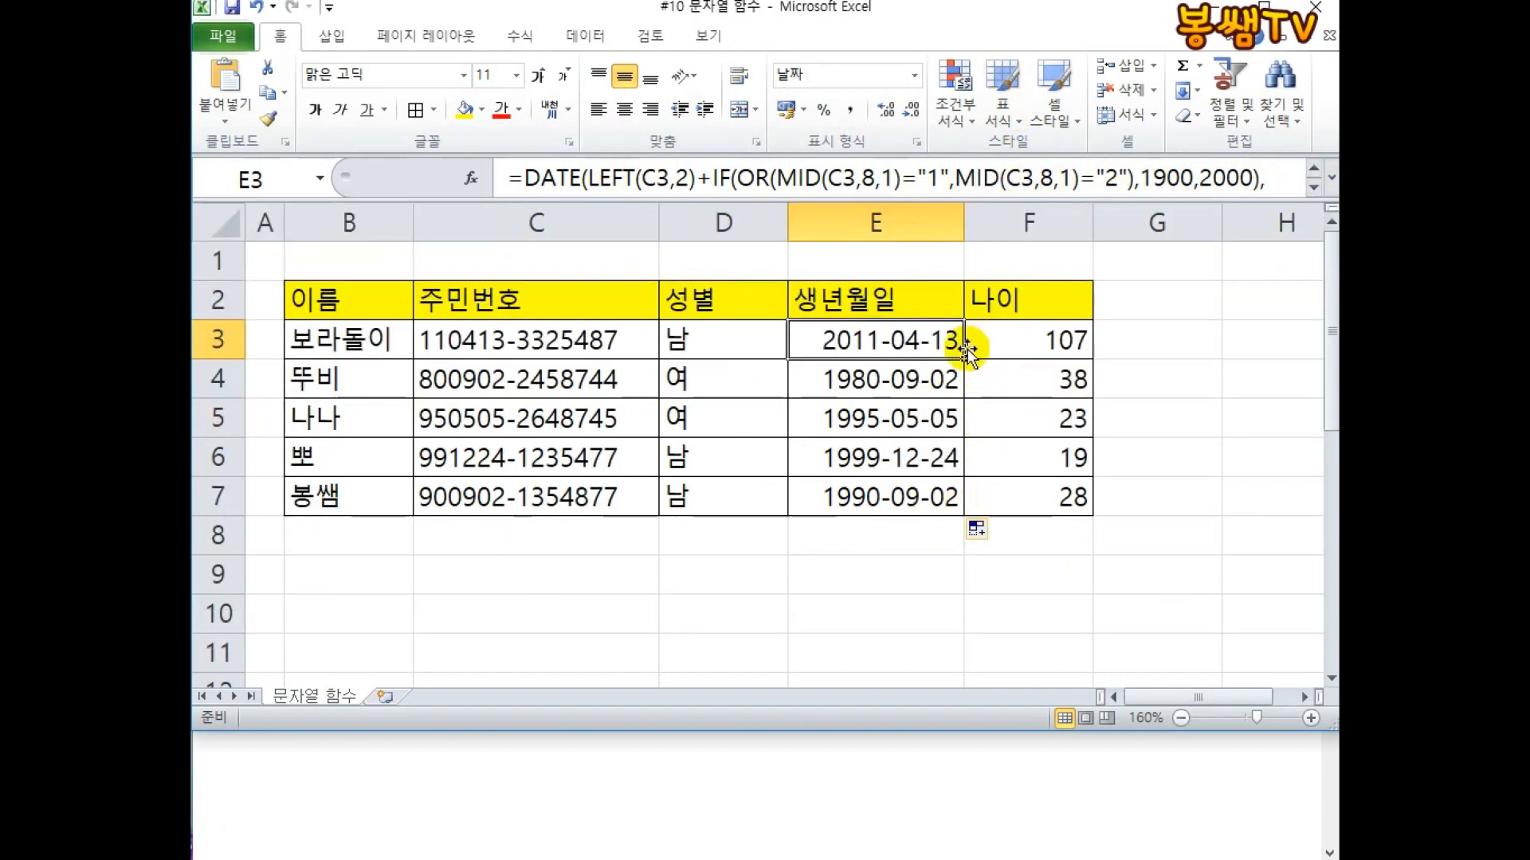
Replace the 1900 at the end of F3's age formula with the placeholder ????
{"action": "left_click", "coordinate": [1038, 338]}
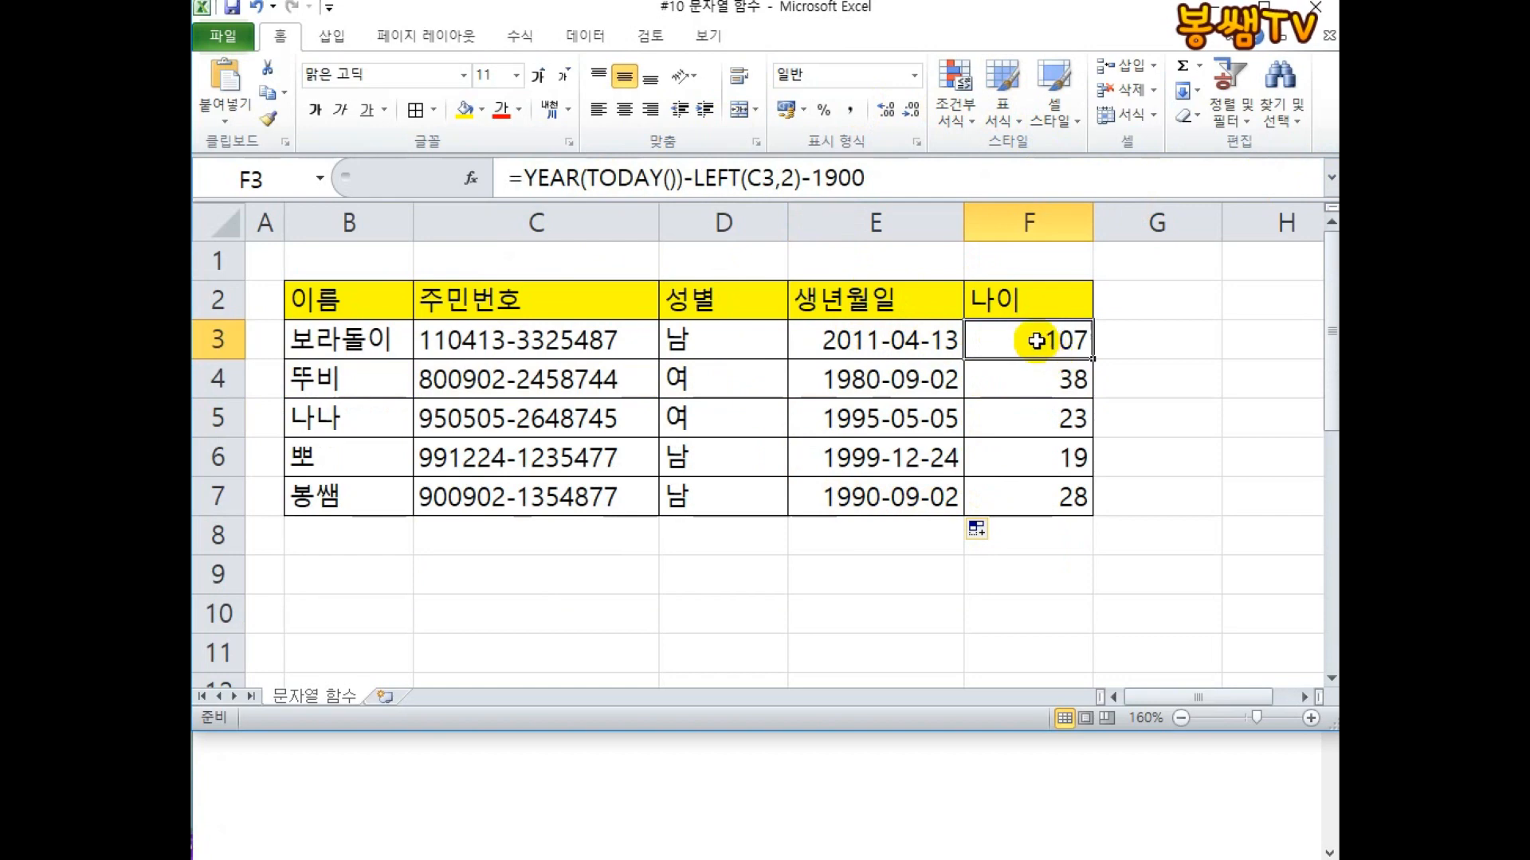
{"action": "double_click", "coordinate": [1036, 341]}
{"action": "key", "text": "Escape"}
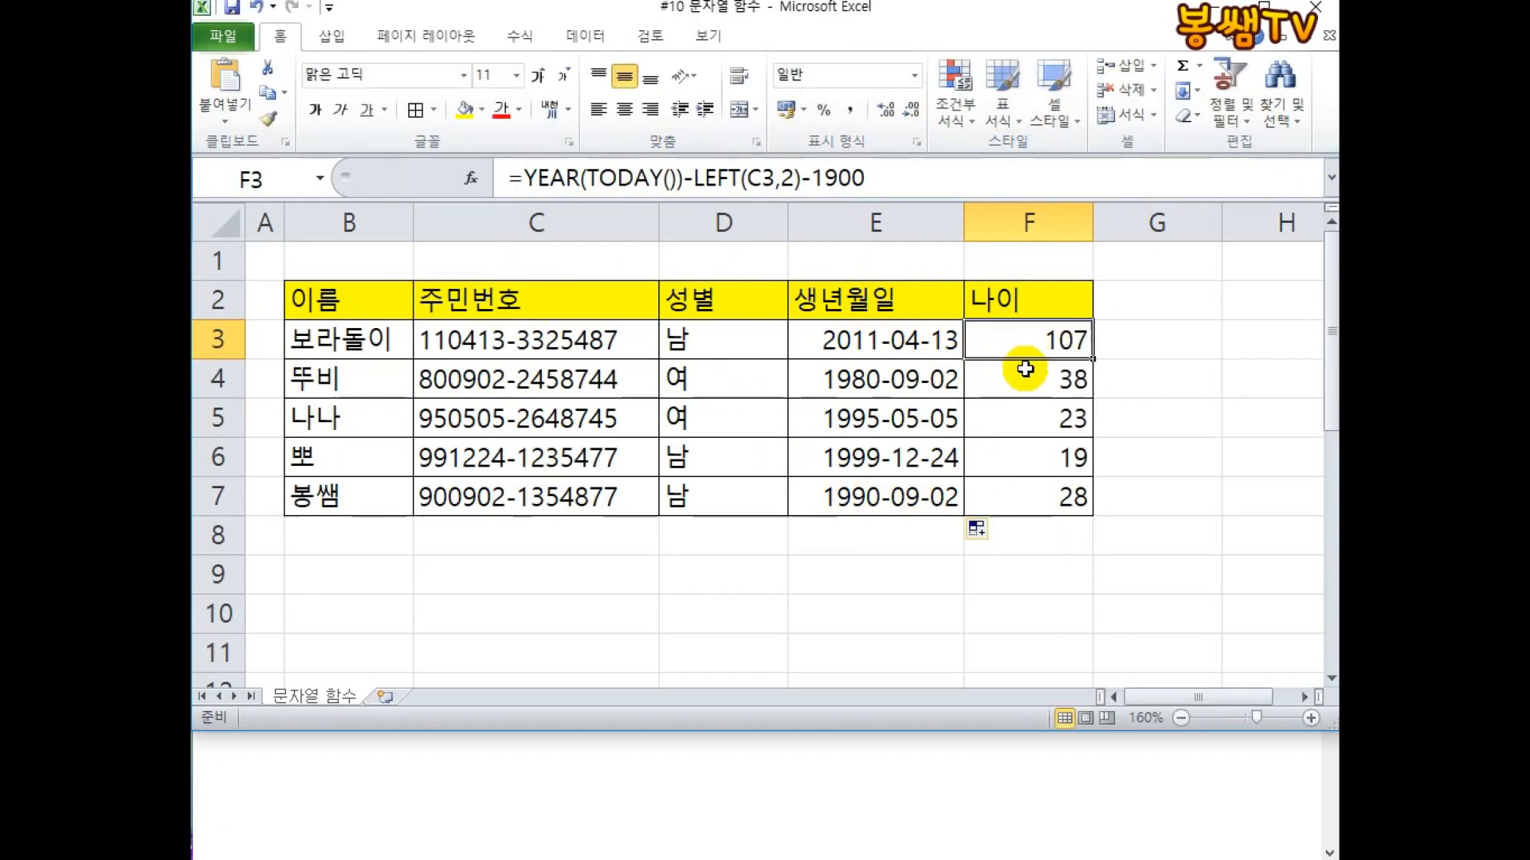
{"action": "double_click", "coordinate": [1057, 341]}
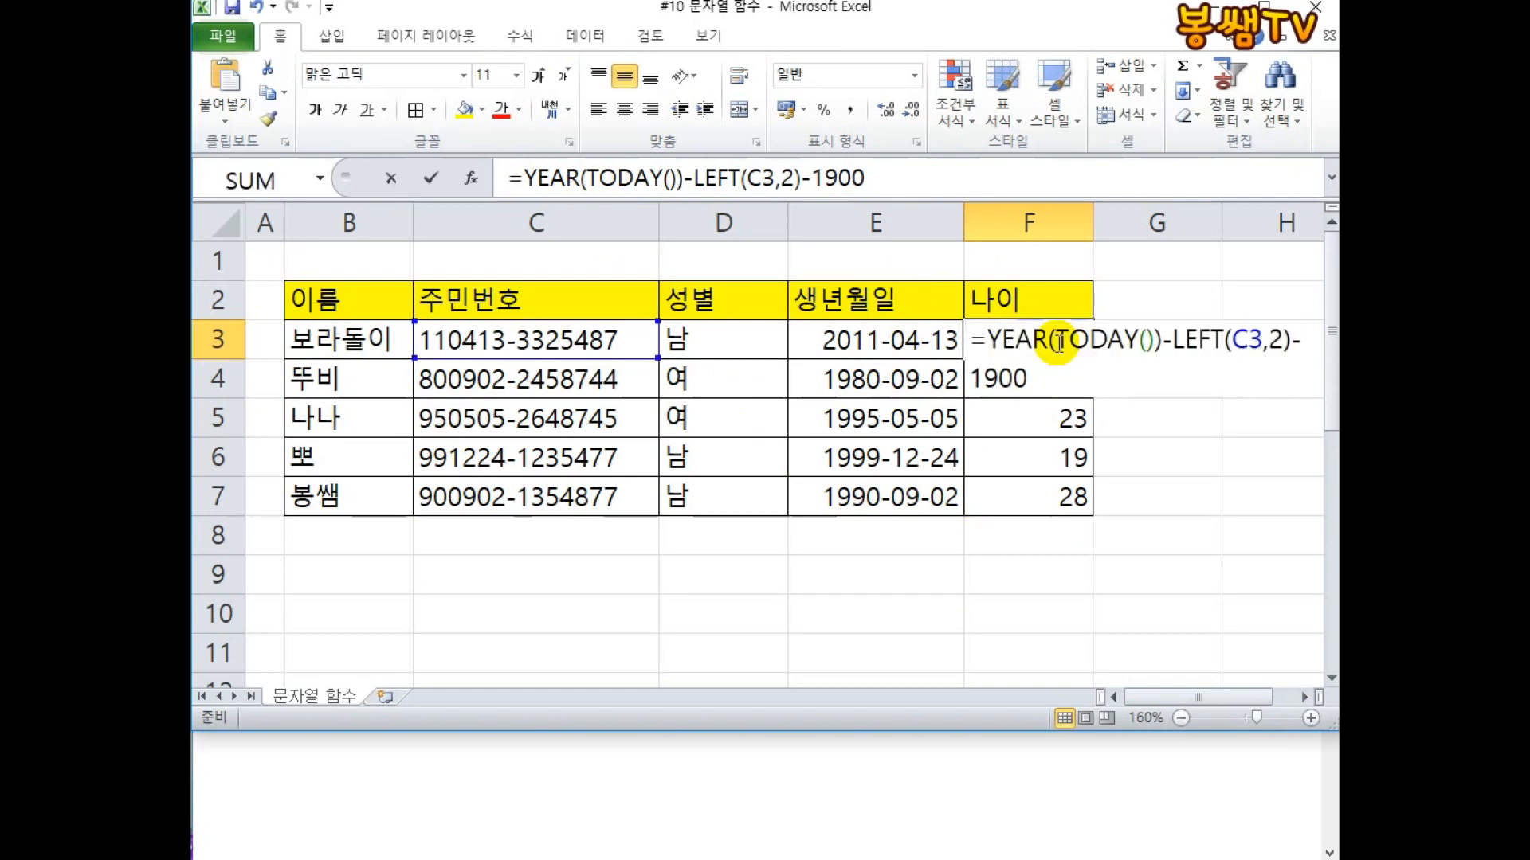
{"action": "left_click_drag", "start_coordinate": [1030, 379], "coordinate": [971, 371]}
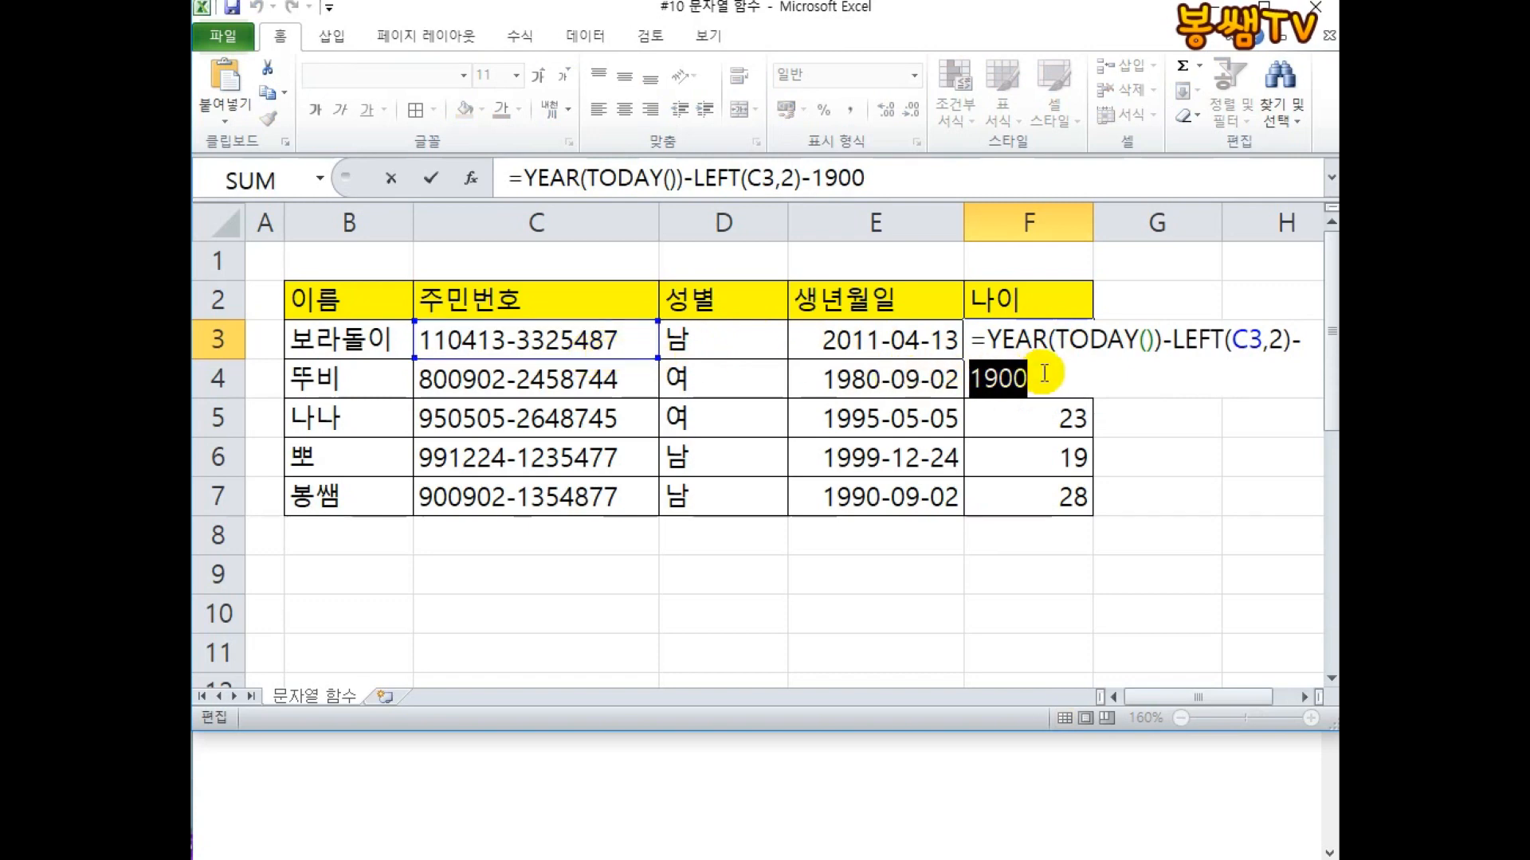
{"action": "type", "text": "????"}
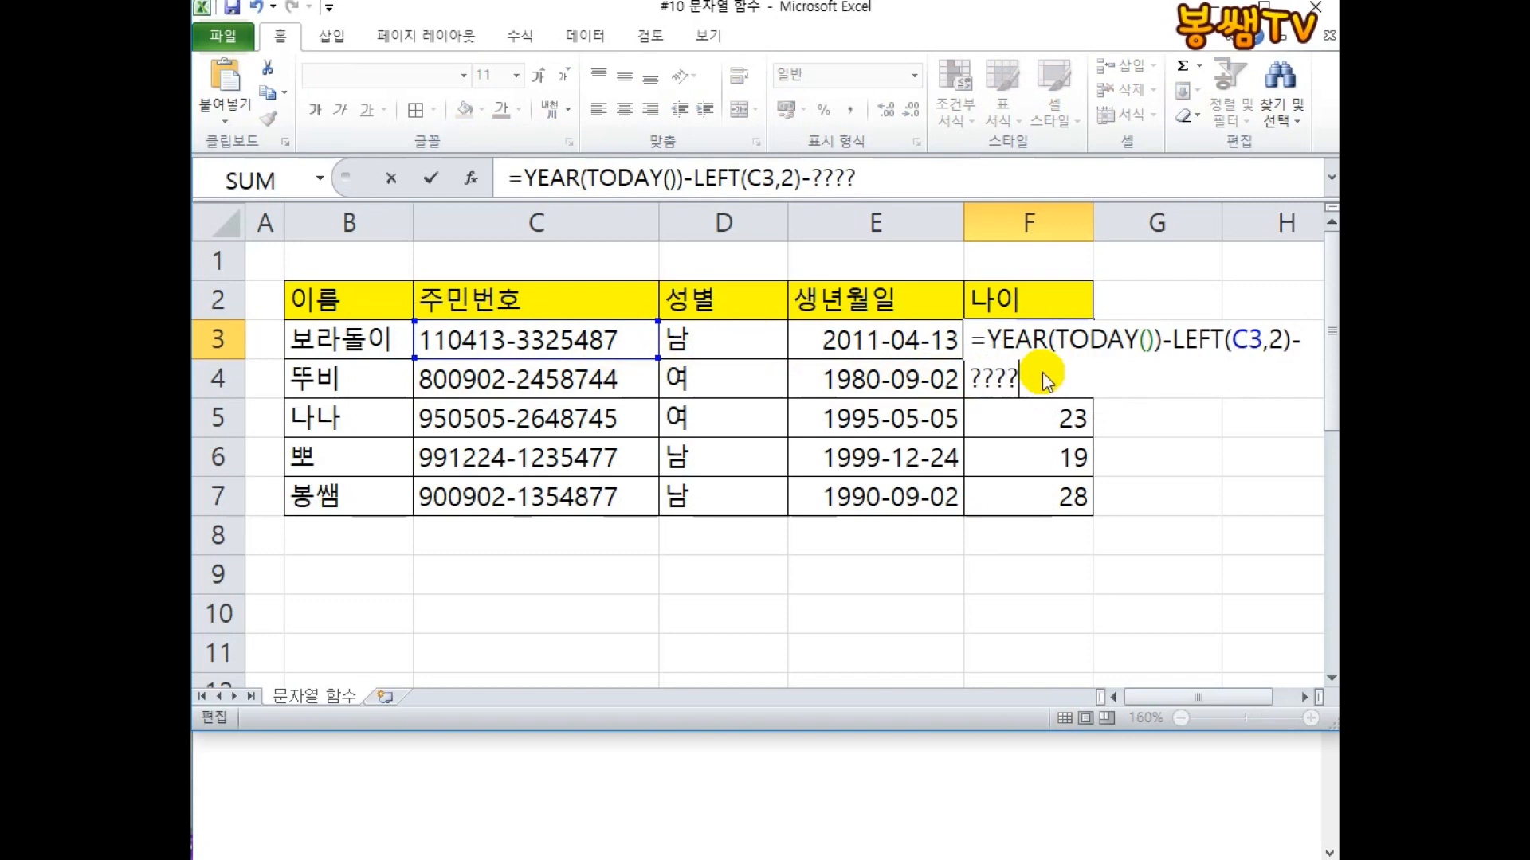
{"action": "key", "text": "Return"}
{"action": "key", "text": "Return"}
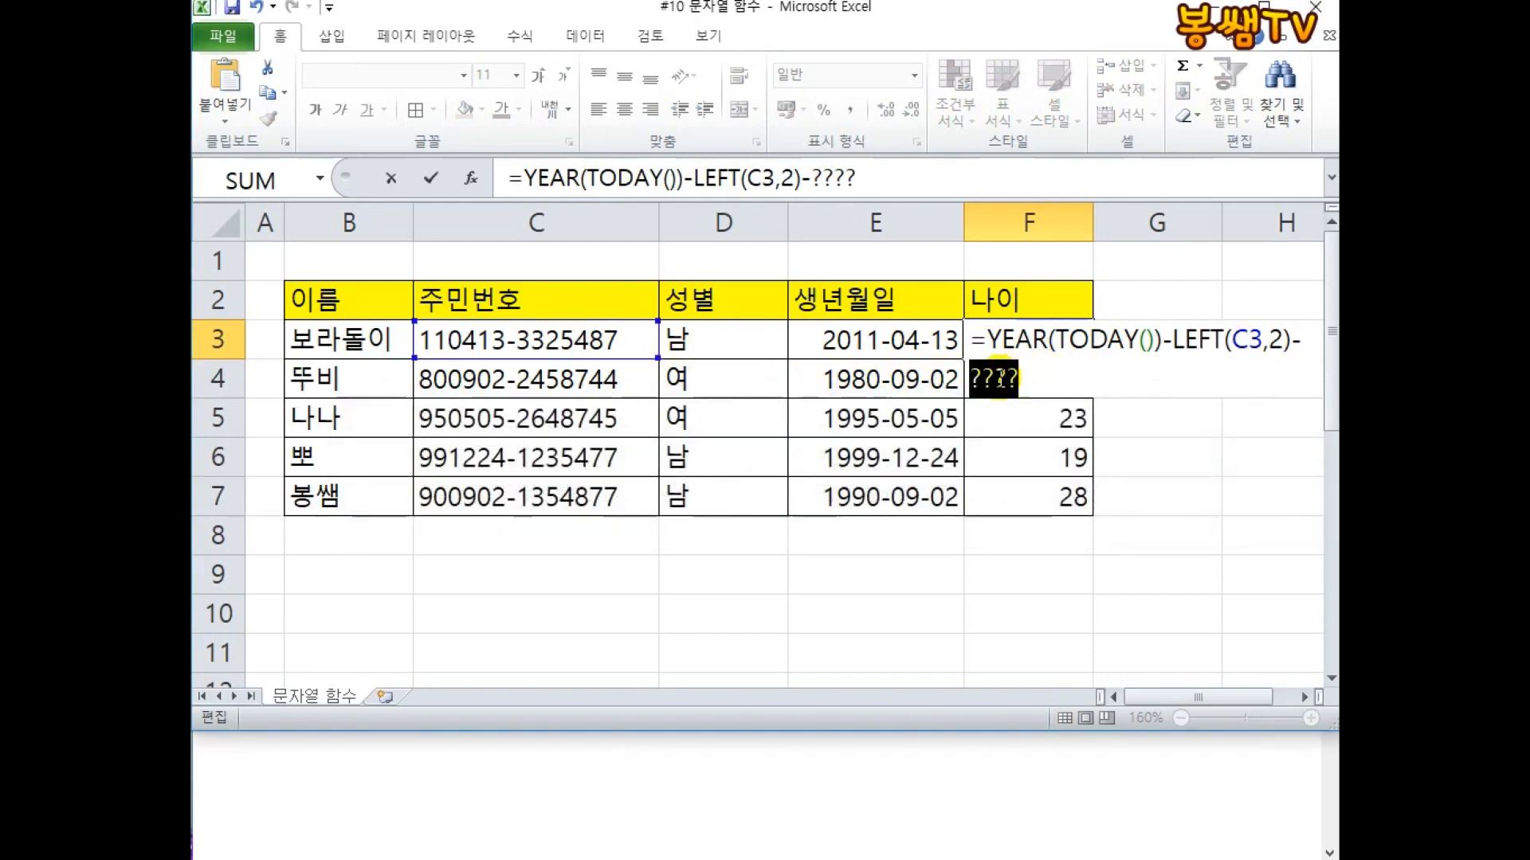
Replace the ???? placeholder in F3's age formula with the copied IF(OR(MID(C3,8,1)="1",MID(C3,8,1)="2"),1900,2000) expression and commit the formula.
{"action": "right_click", "coordinate": [996, 378]}
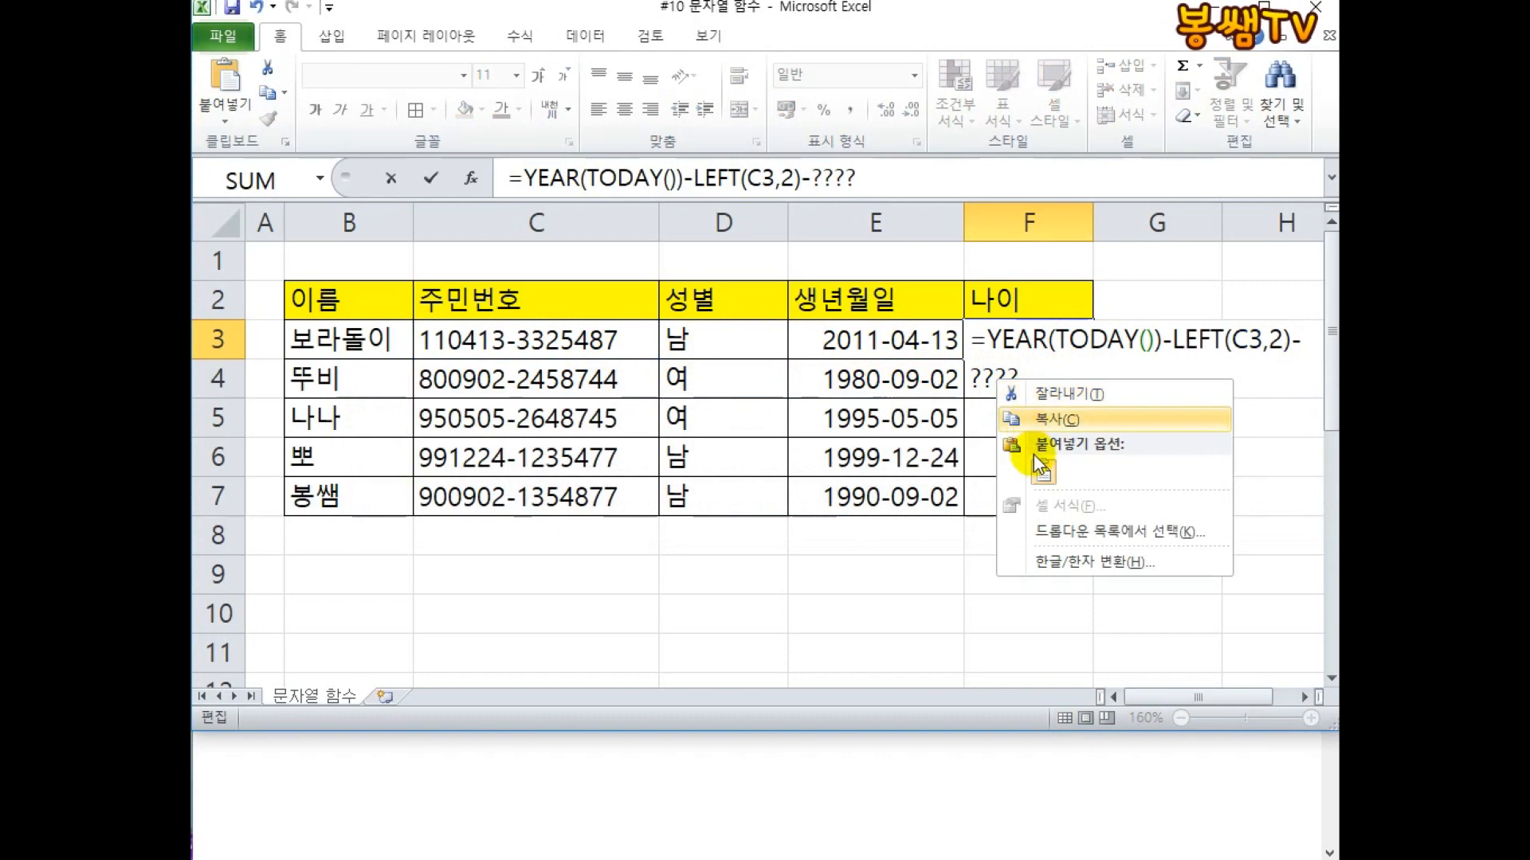
{"action": "left_click", "coordinate": [995, 473]}
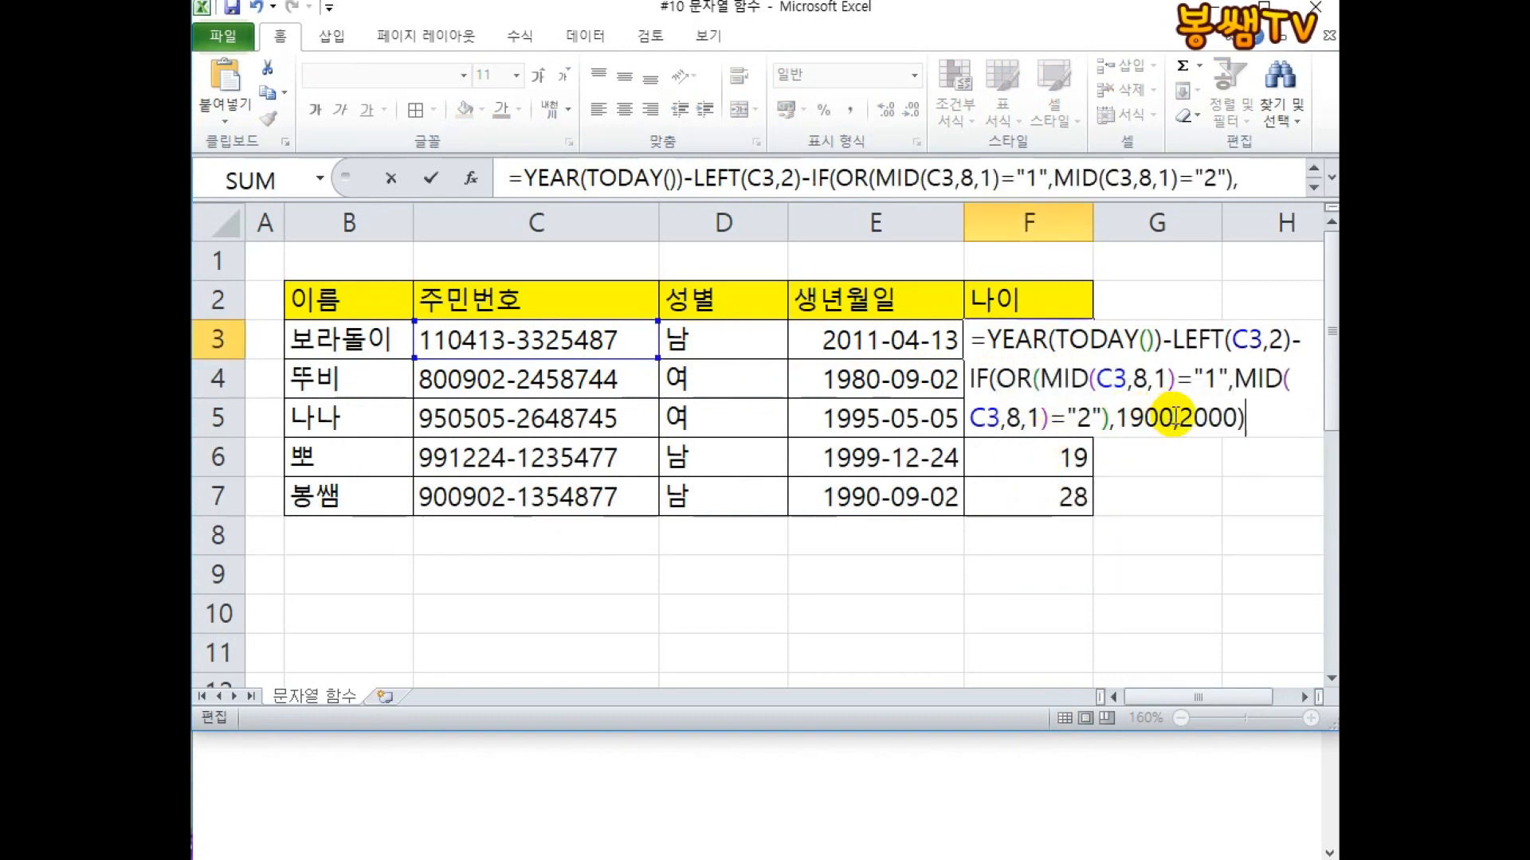
{"action": "left_click_drag", "start_coordinate": [1173, 340], "coordinate": [1292, 340]}
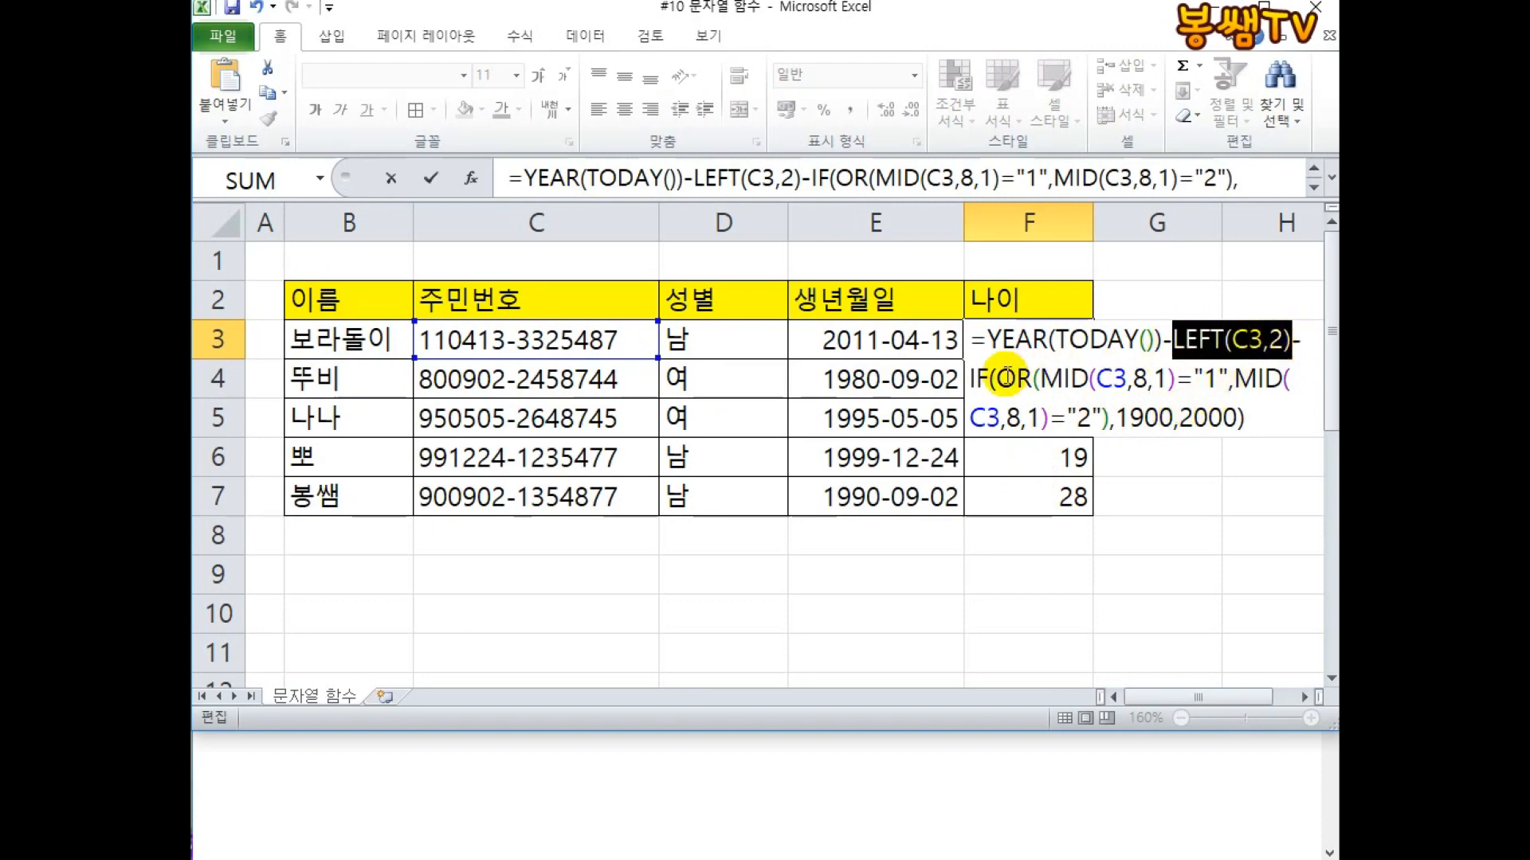
{"action": "left_click_drag", "start_coordinate": [972, 378], "coordinate": [1268, 418]}
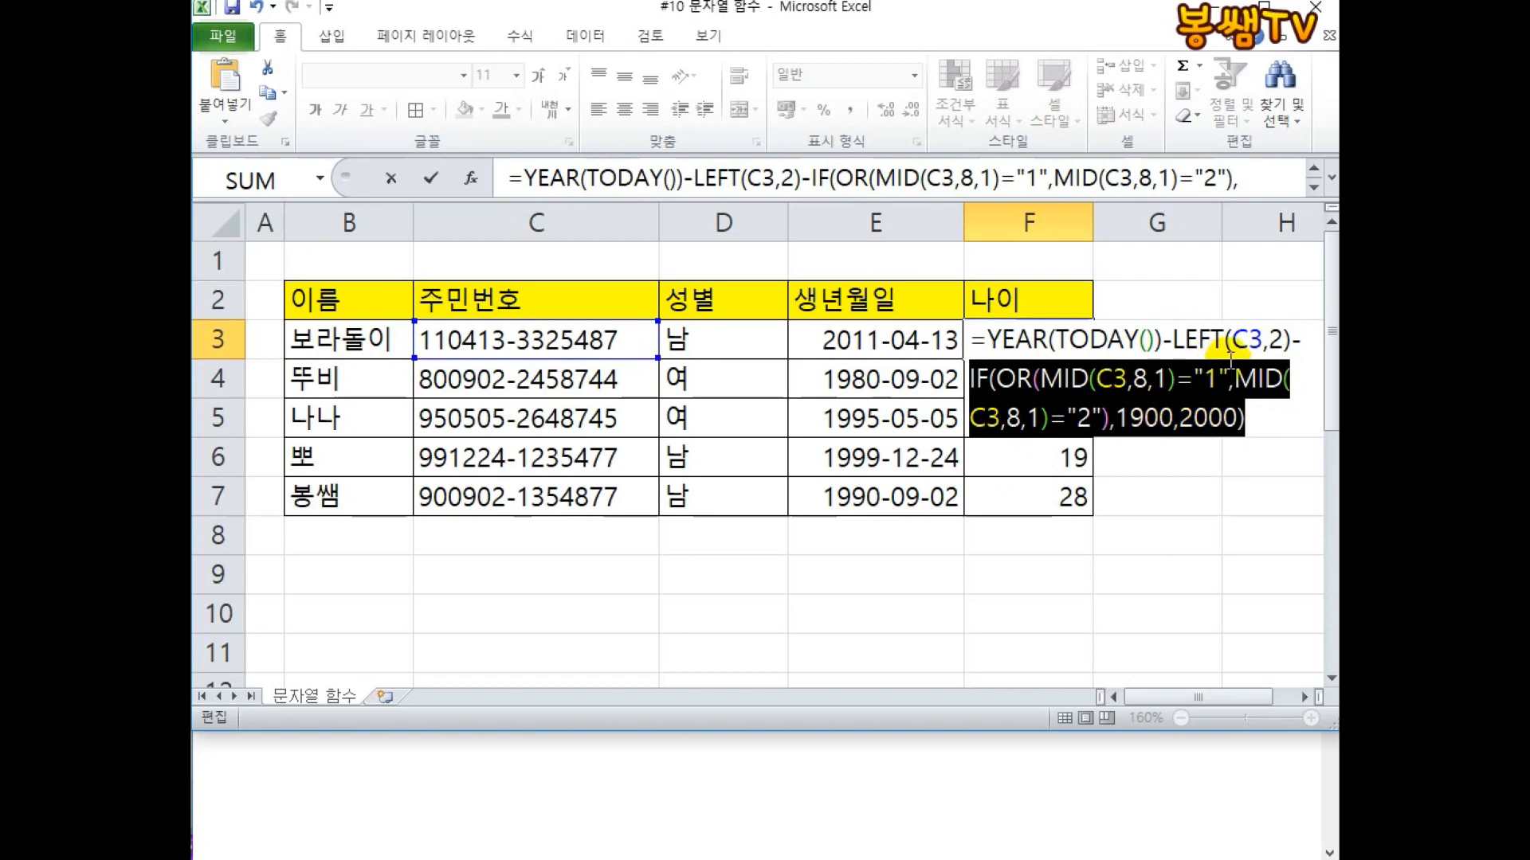
{"action": "key", "text": "Return"}
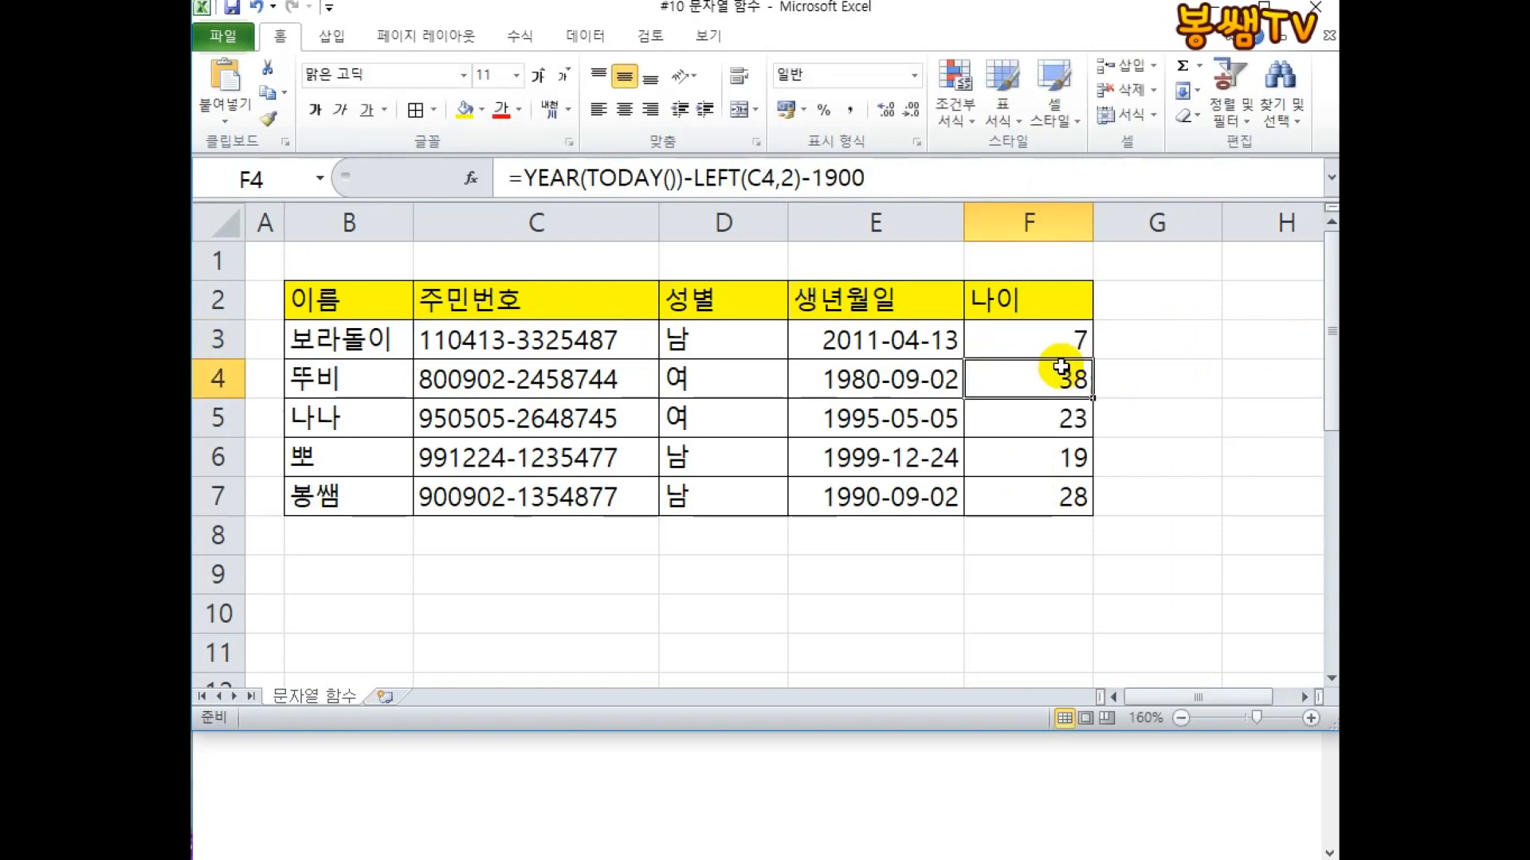
Review the birth-date formula in E3 and the complete age formula in F3.
{"action": "double_click", "coordinate": [885, 339]}
{"action": "key", "text": "Escape"}
{"action": "double_click", "coordinate": [1038, 339]}
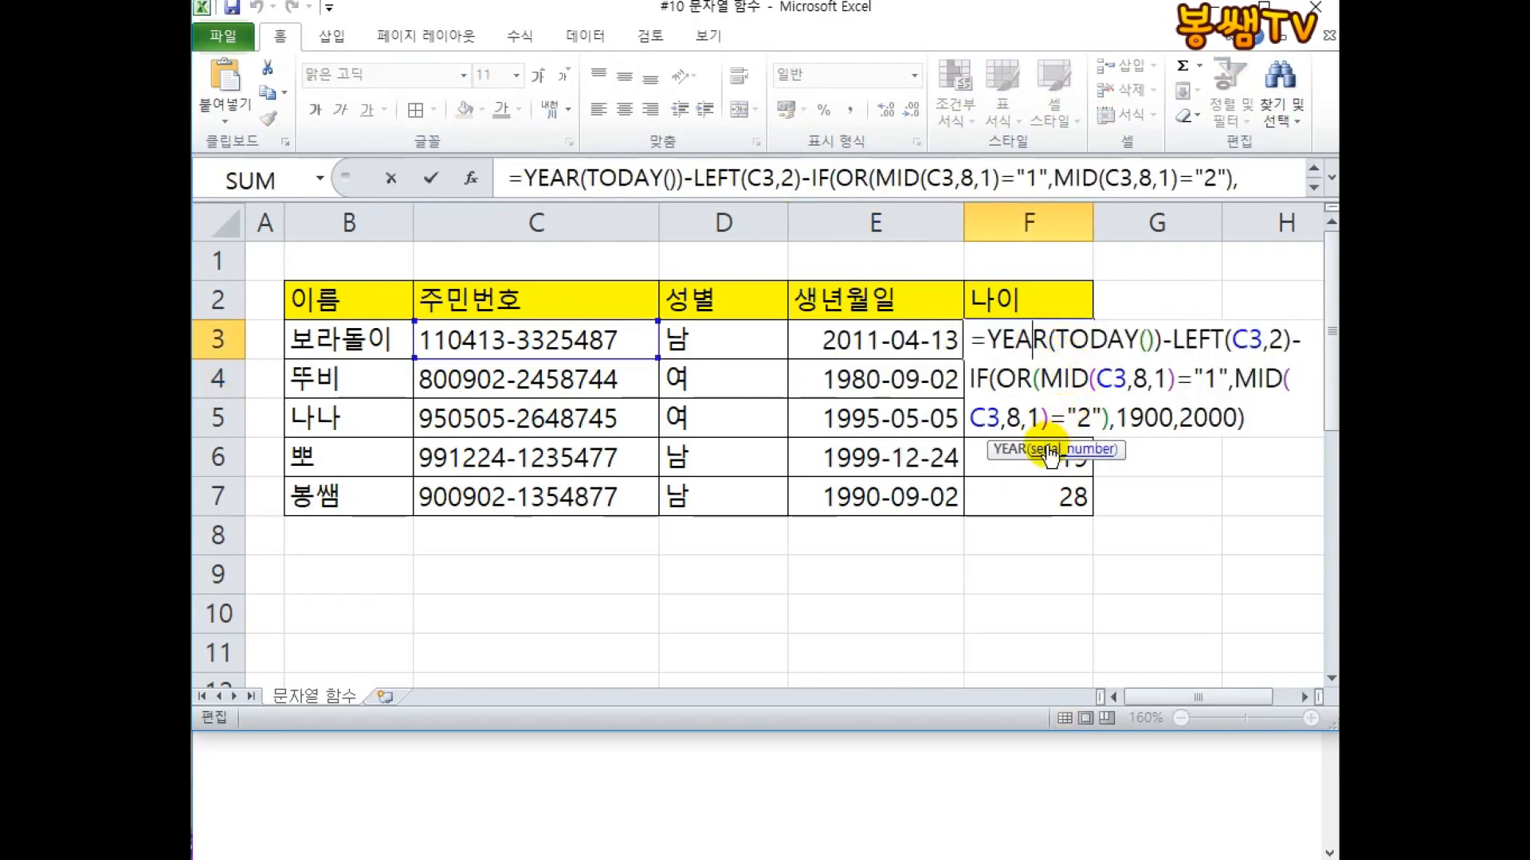
{"action": "key", "text": "Escape"}
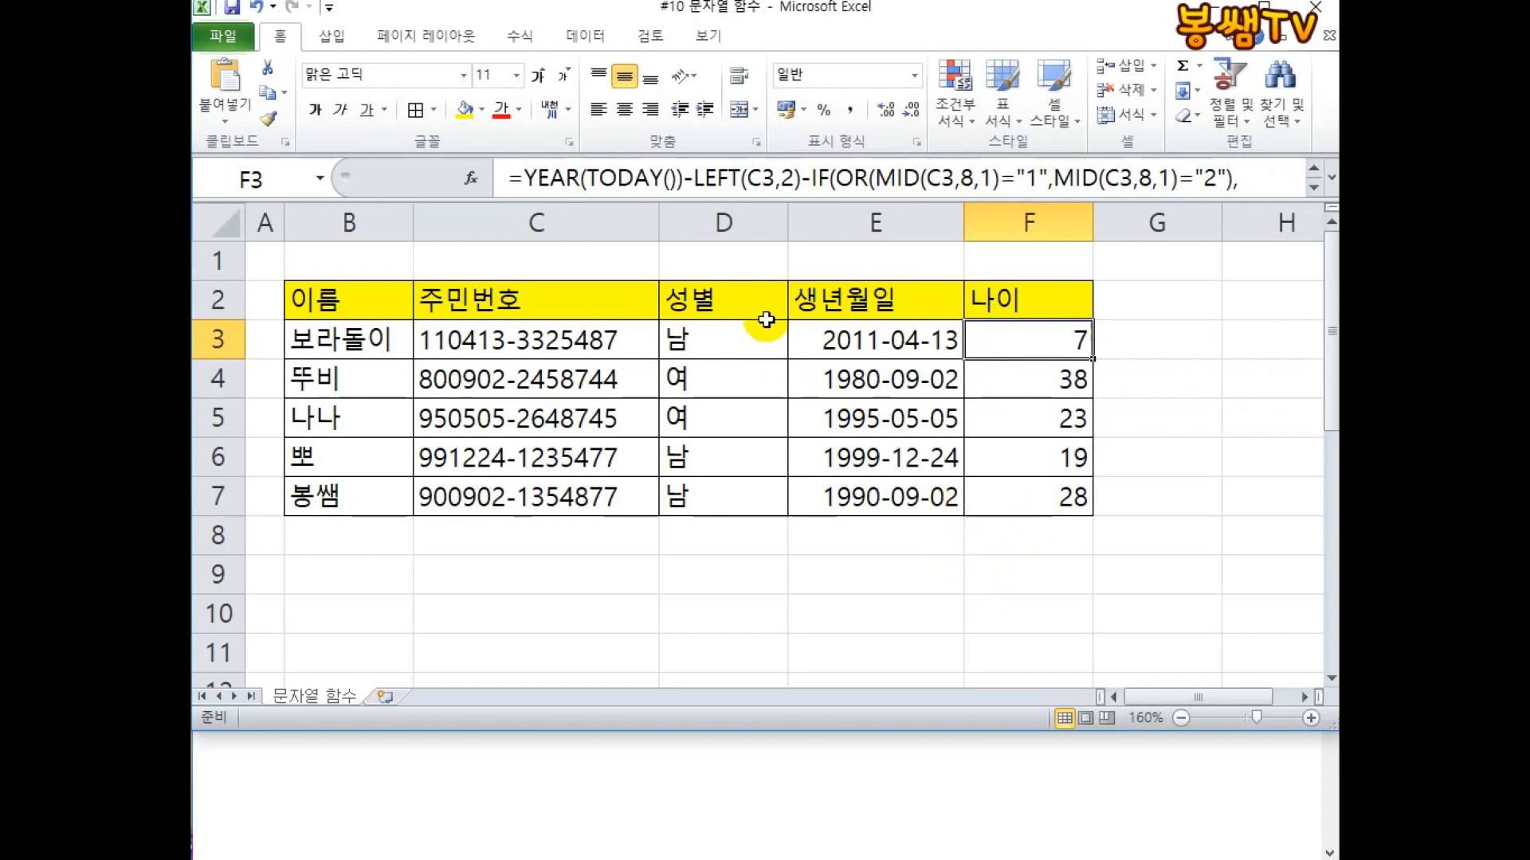
{"action": "left_click", "coordinate": [1329, 178]}
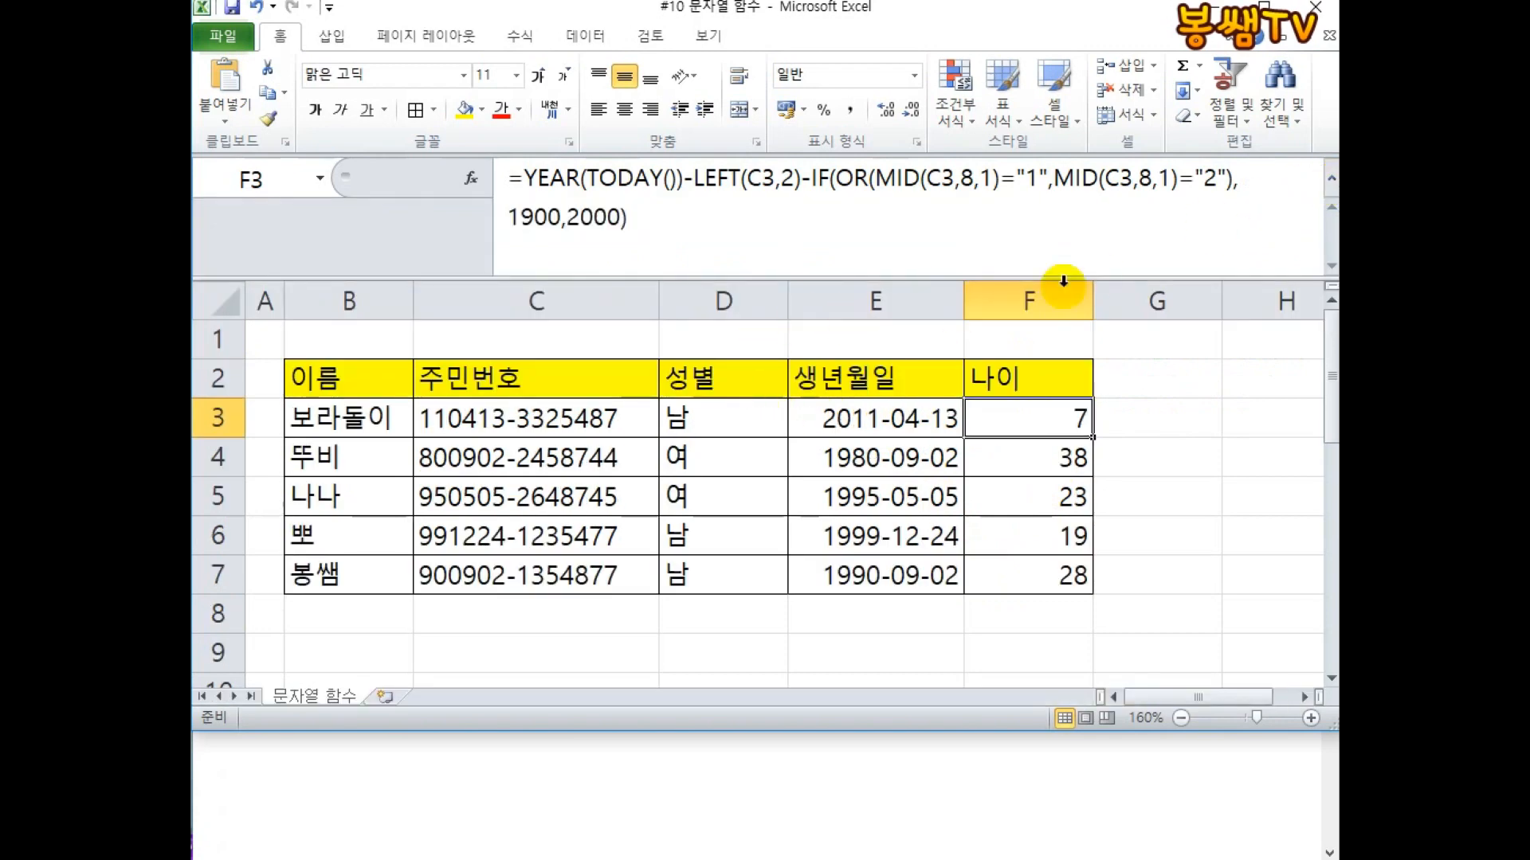
{"action": "left_click", "coordinate": [1329, 180]}
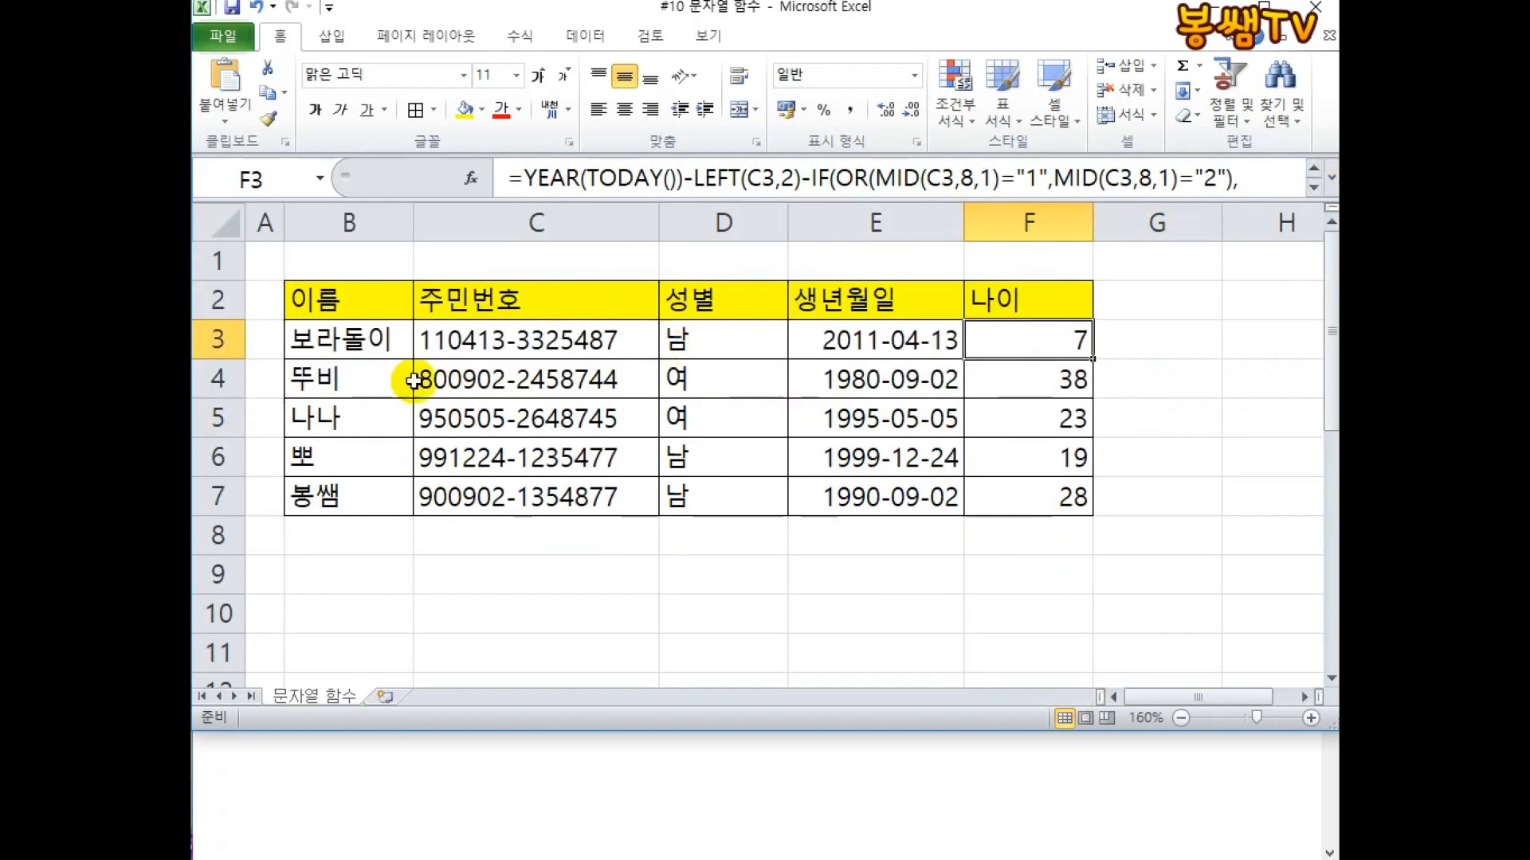